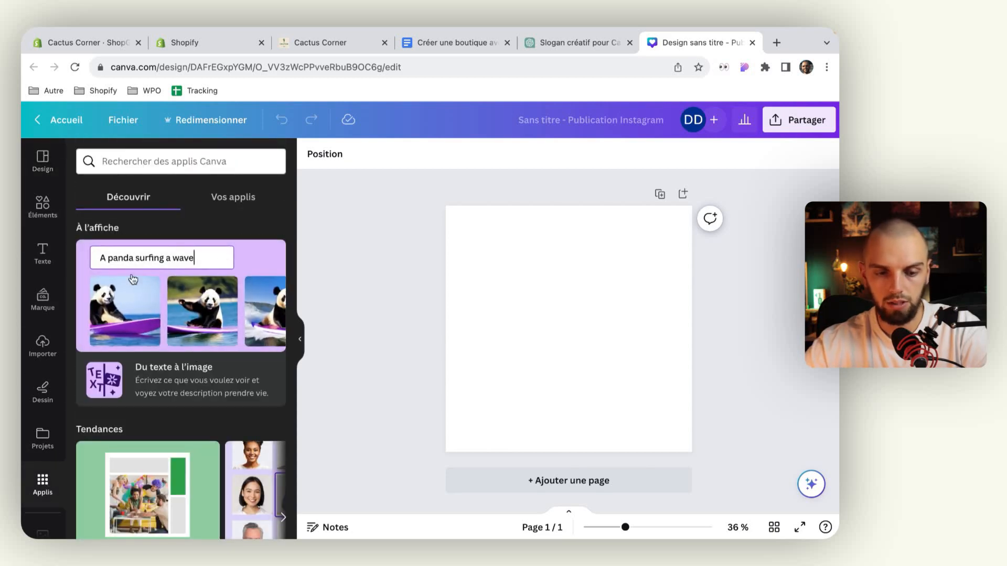
Open the "Du texte à l'image" generator and review its style and format options
click(201, 358)
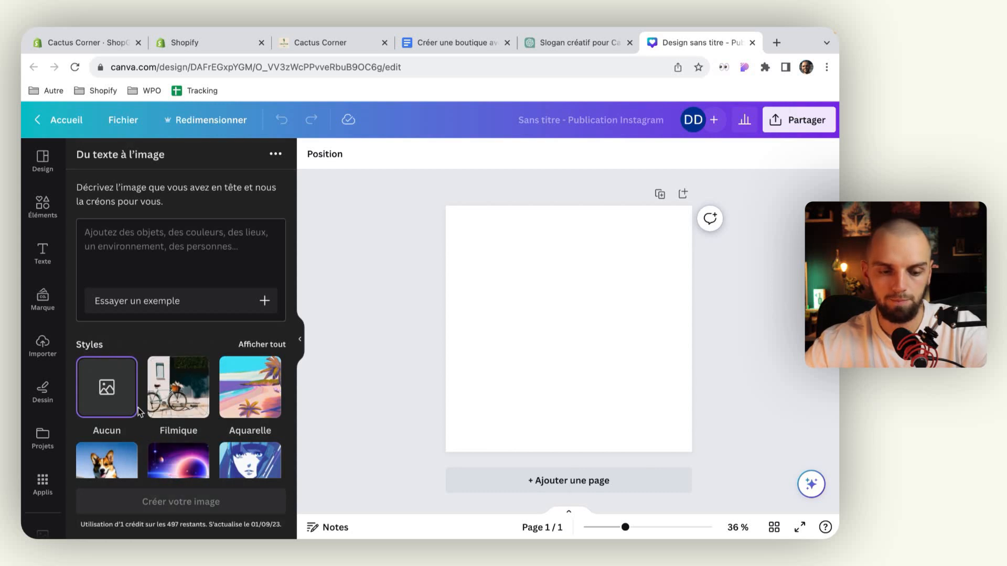
scroll(138, 407, down, 3)
scroll(224, 313, up, 3)
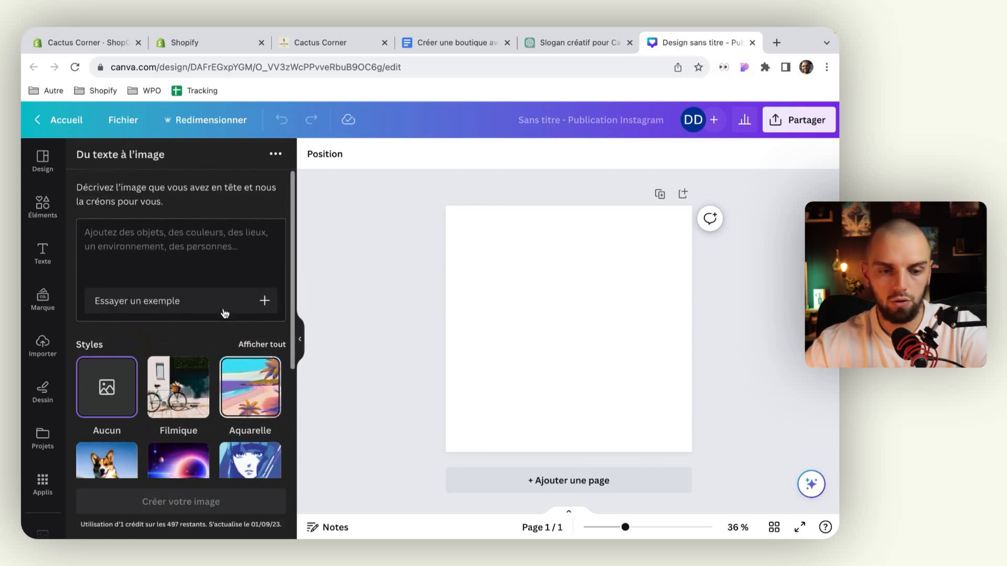
scroll(207, 352, down, 3)
scroll(209, 356, down, 1)
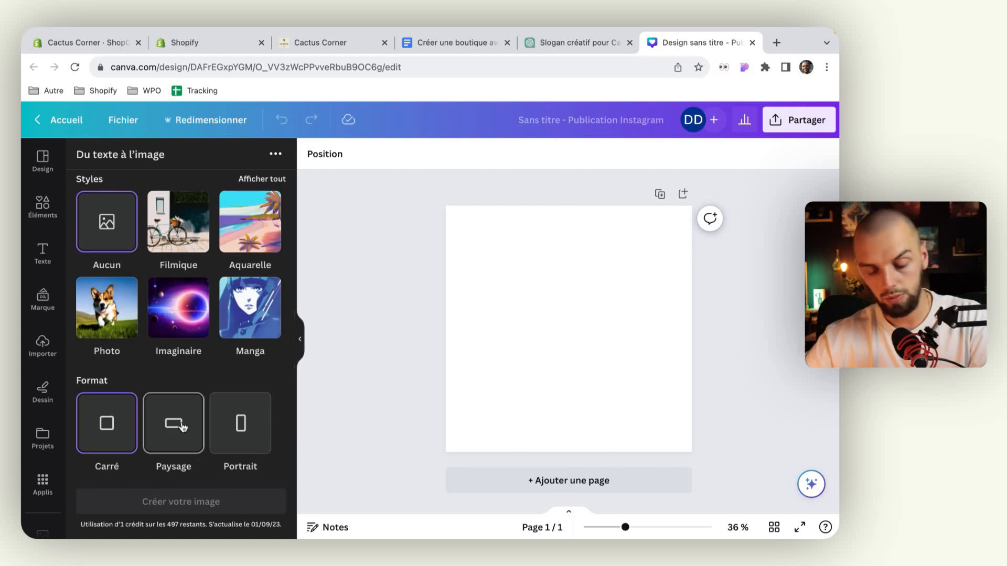
scroll(221, 425, up, 2)
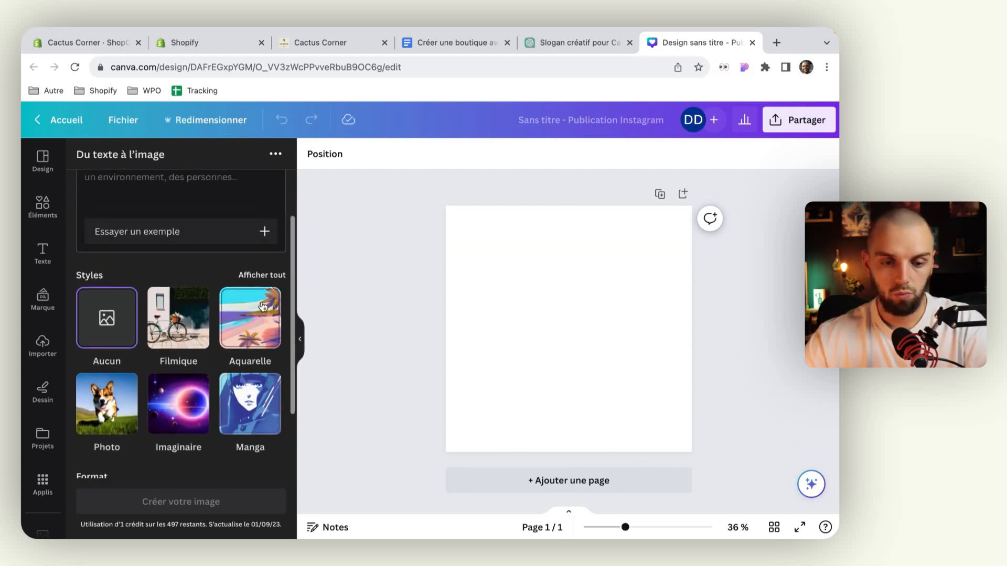
Browse the full list of image styles and choose the Photo style
click(262, 275)
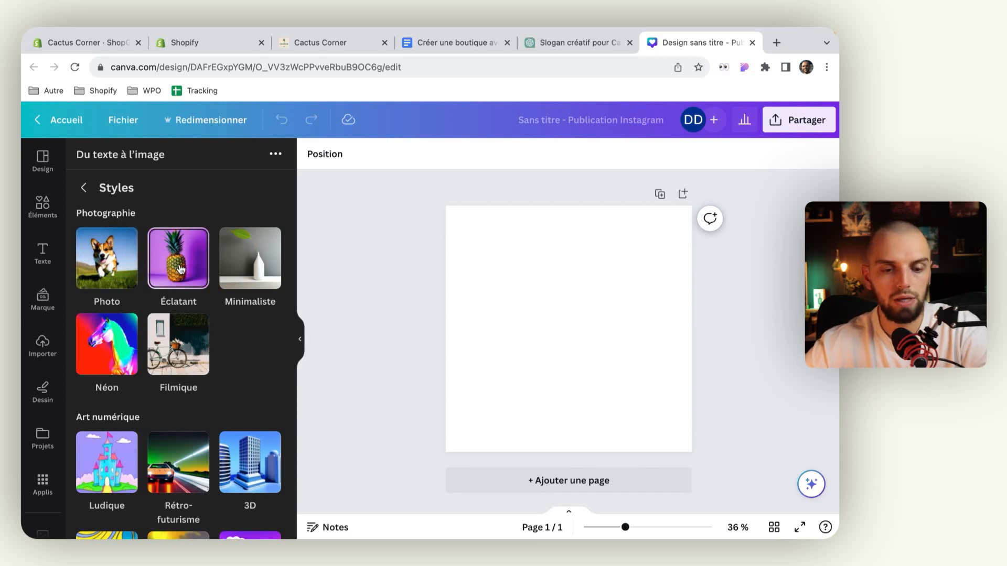
scroll(198, 356, down, 3)
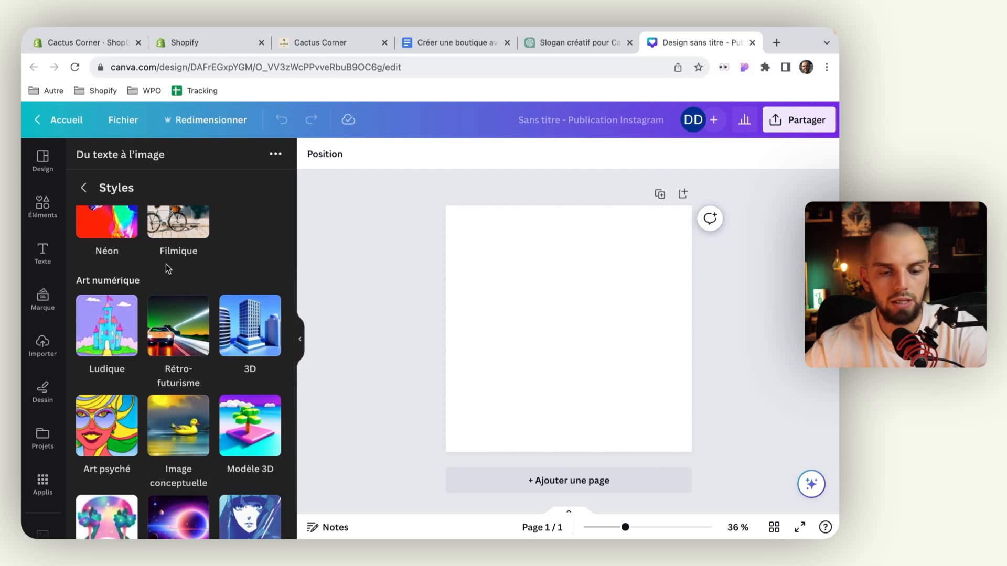
scroll(163, 270, down, 4)
scroll(163, 273, down, 1)
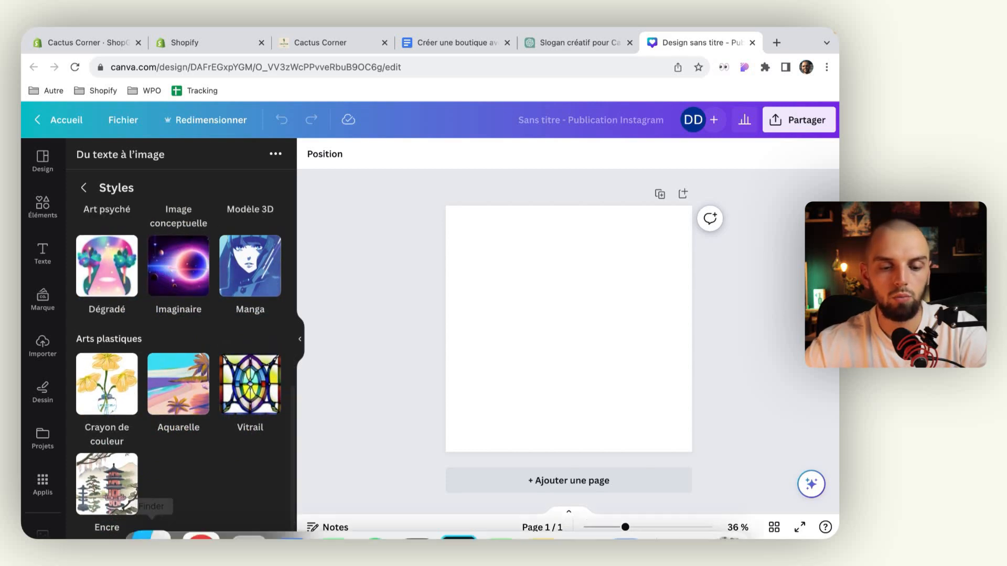
scroll(185, 396, up, 5)
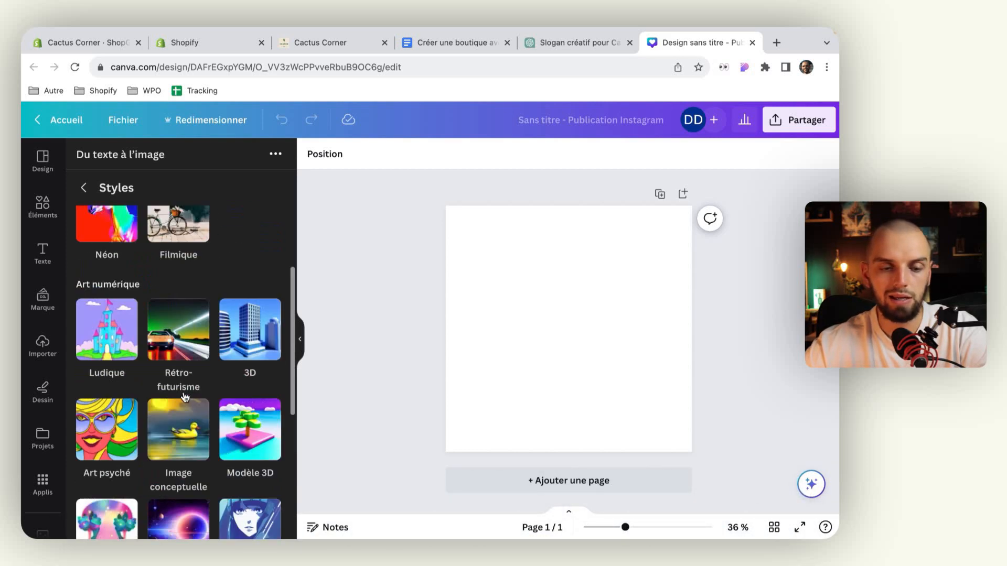
click(120, 267)
Describe the image as "un cactus sur un rebord de fenêtre qui laisse apercevoir le soleil dans une ville" and generate it
click(152, 242)
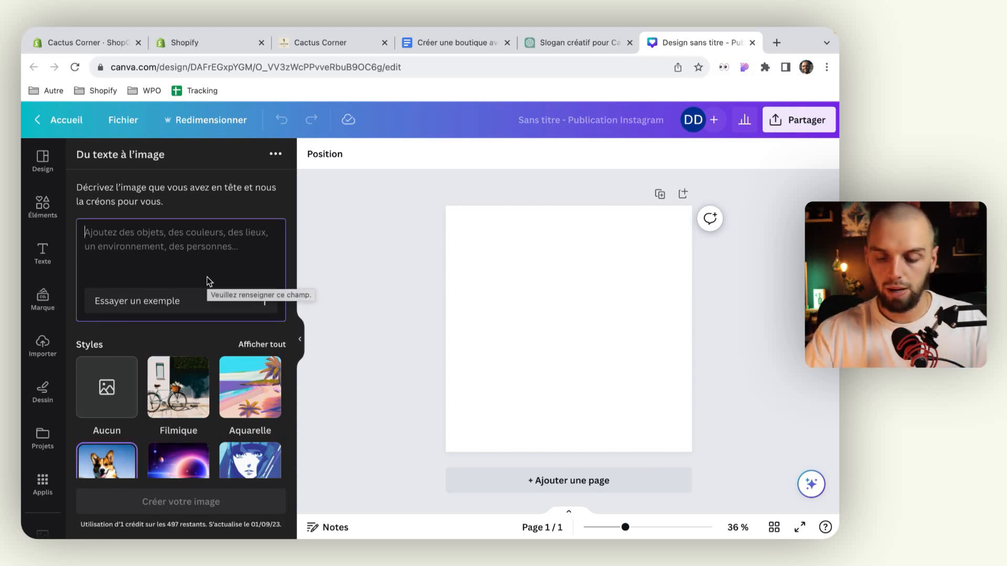
text(un cactus sur un rebord de fenêtre qui laisse apercevoir le soleil dans une ville)
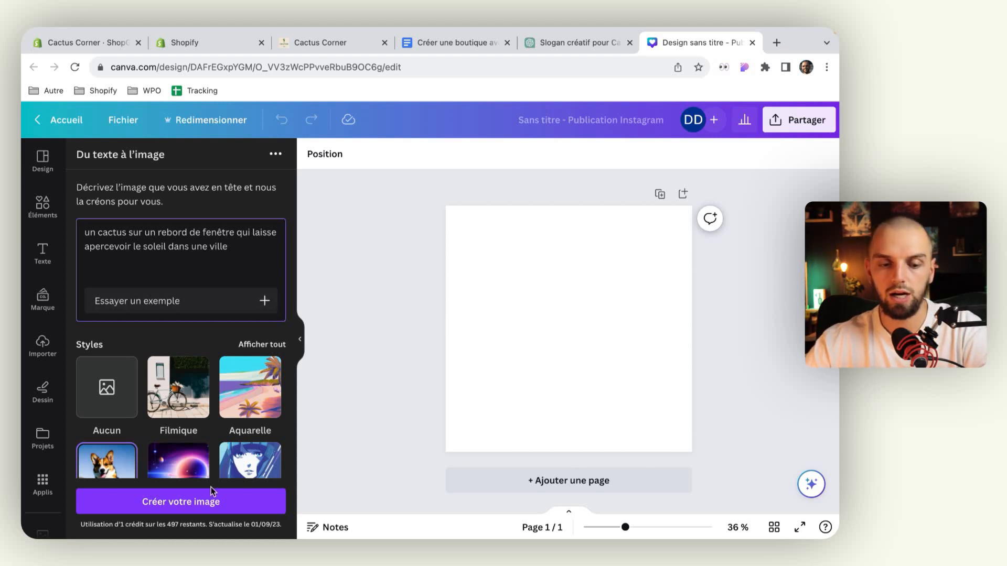
scroll(147, 392, down, 3)
click(167, 502)
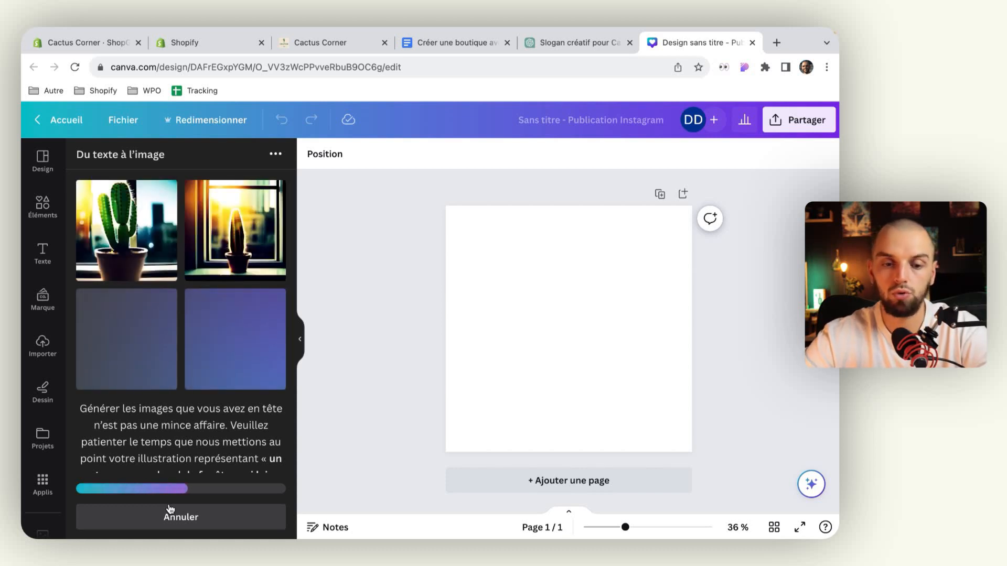
Add the first generated image, the potted cactus in front of the blurred city, to the design page
click(142, 237)
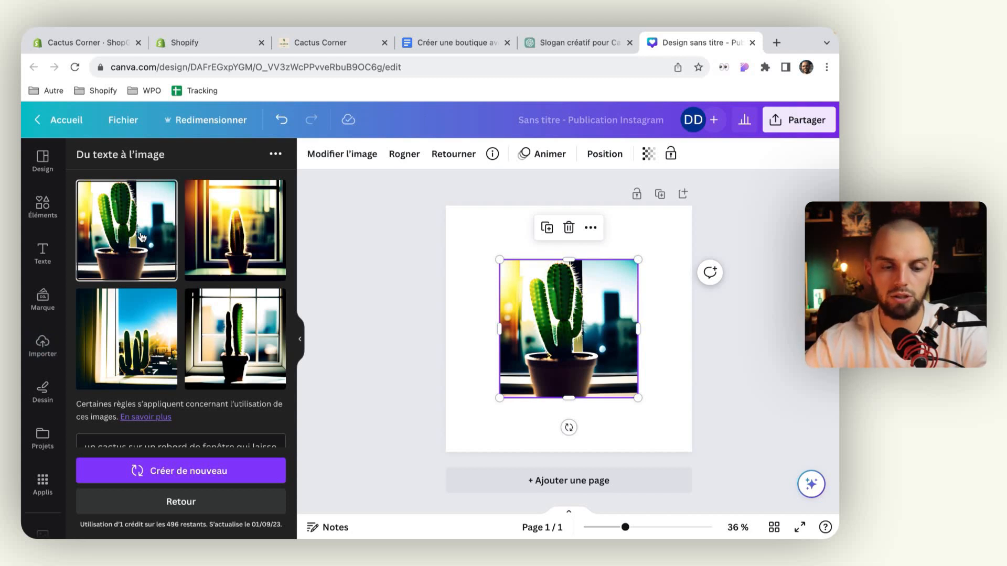
scroll(142, 237, down, 4)
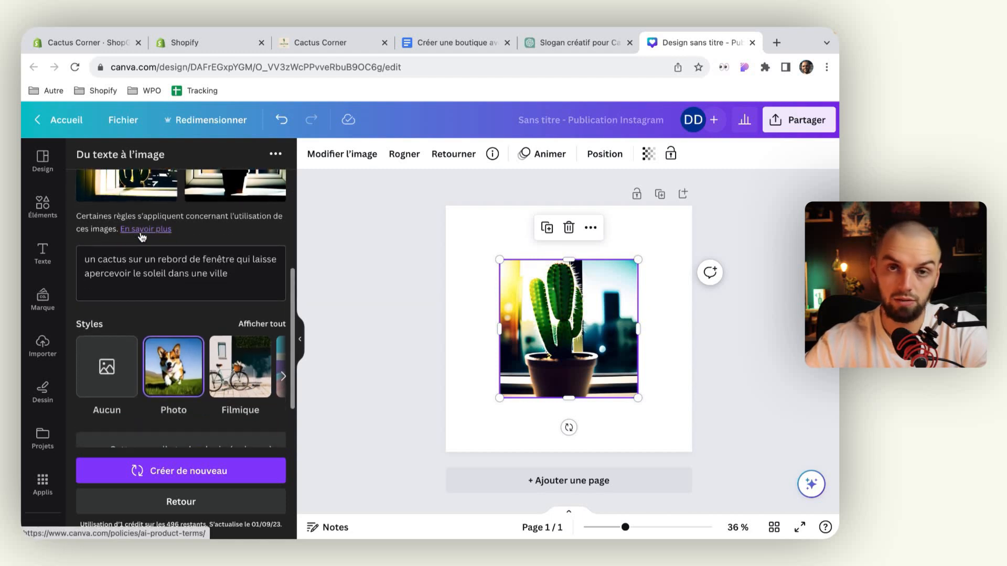
scroll(141, 238, up, 4)
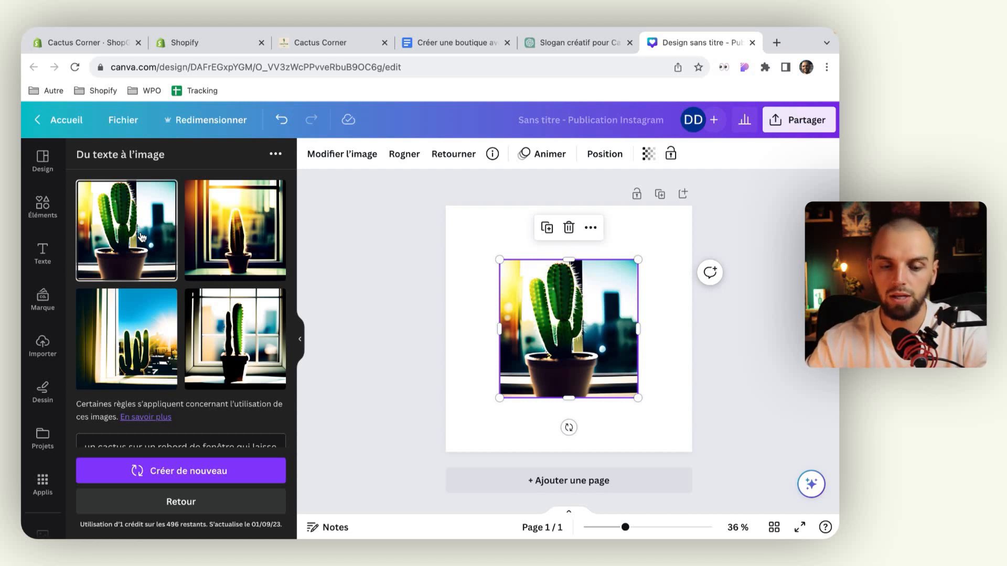
Replace the image prompt with "un grand cactus au milieu du désert. Un grand rocher derrière le cactus"
scroll(142, 237, down, 5)
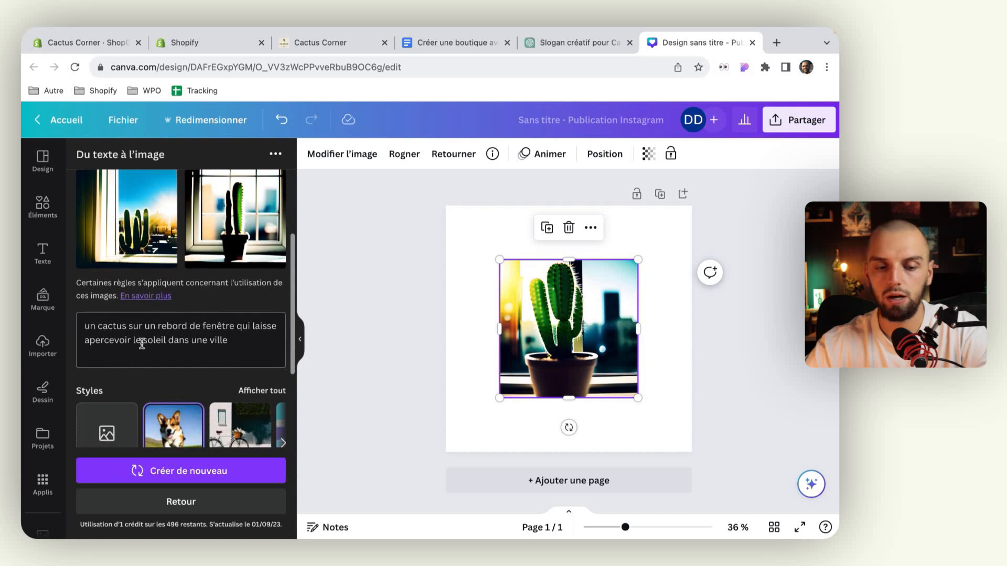
triple_click(150, 336)
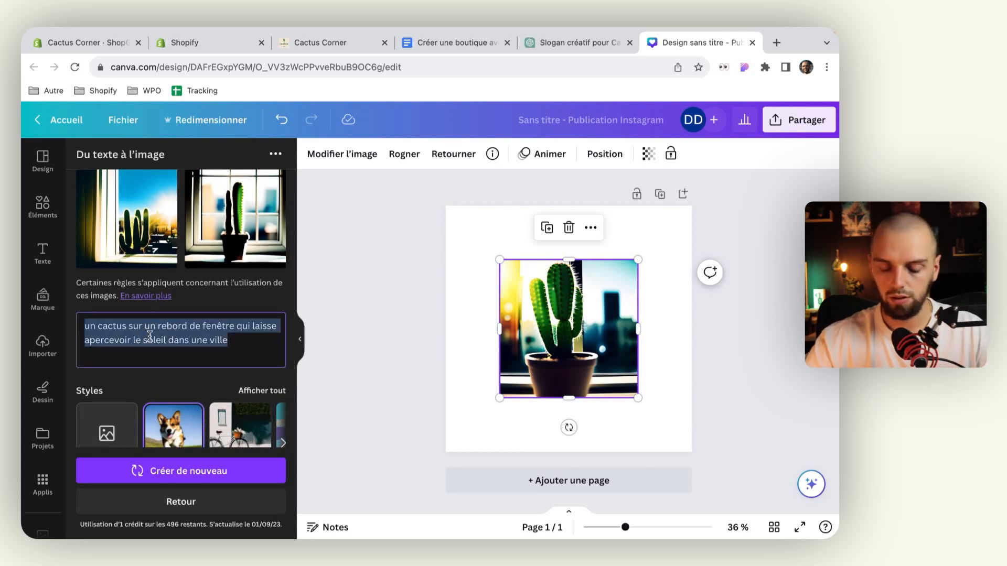
text(un cactus au milieu du désert. Un g)
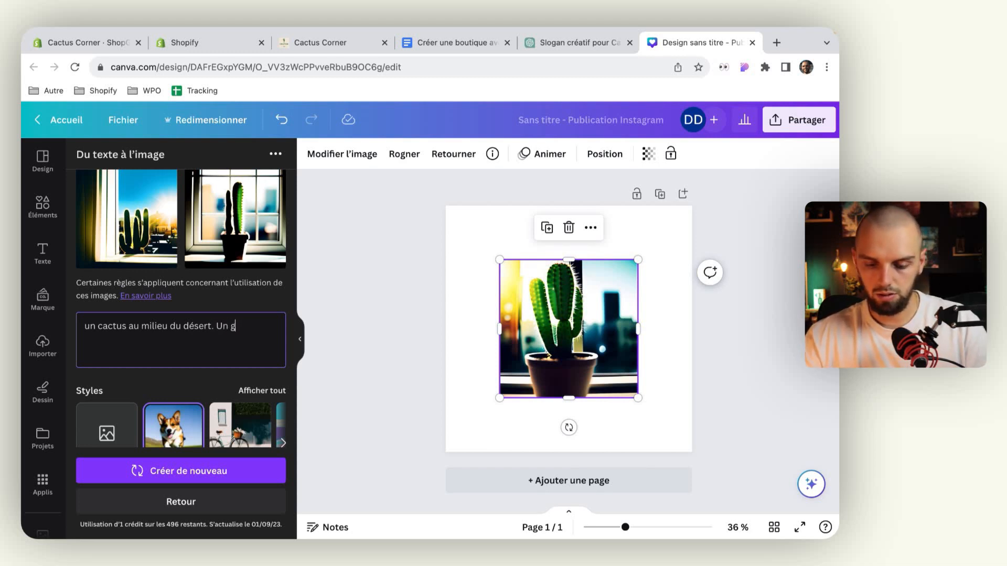
text(rand rocher de)
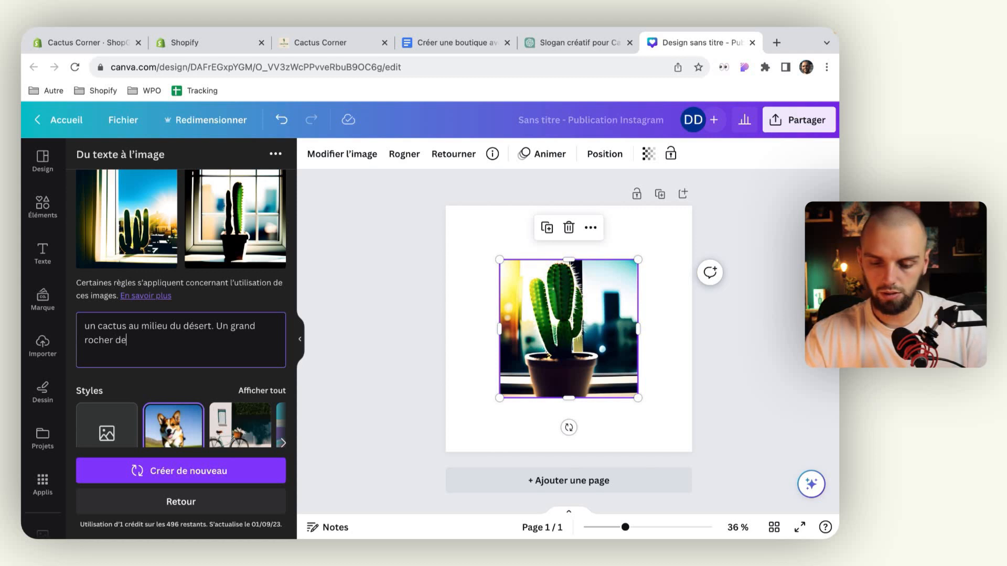
text(rrière le cactus)
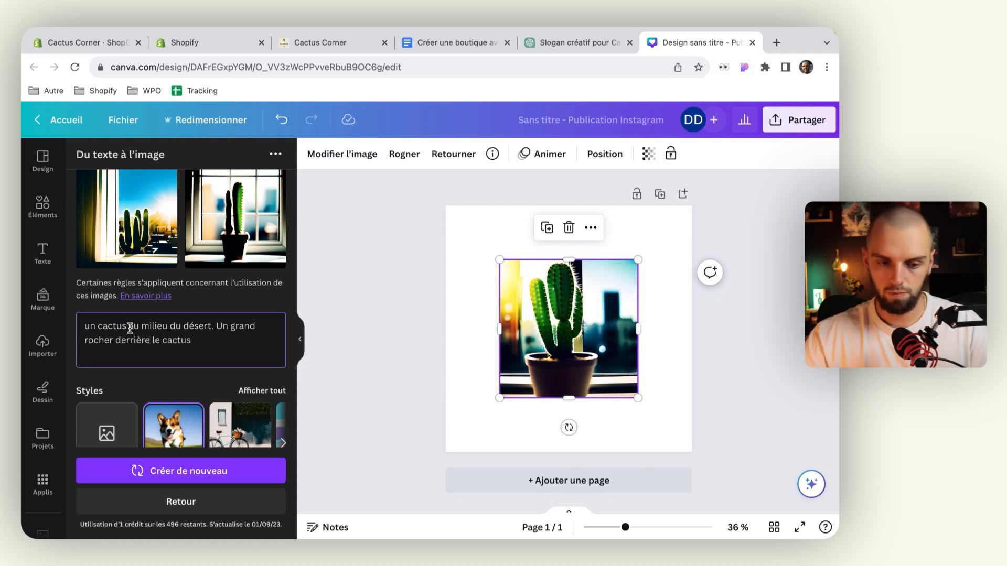
click(98, 326)
text(grand)
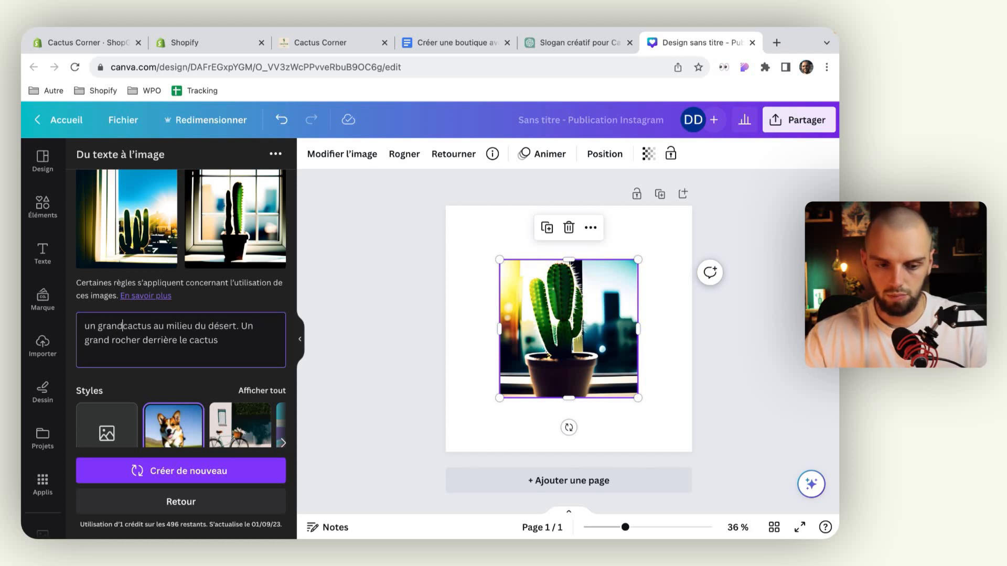
click(238, 326)
text(améri)
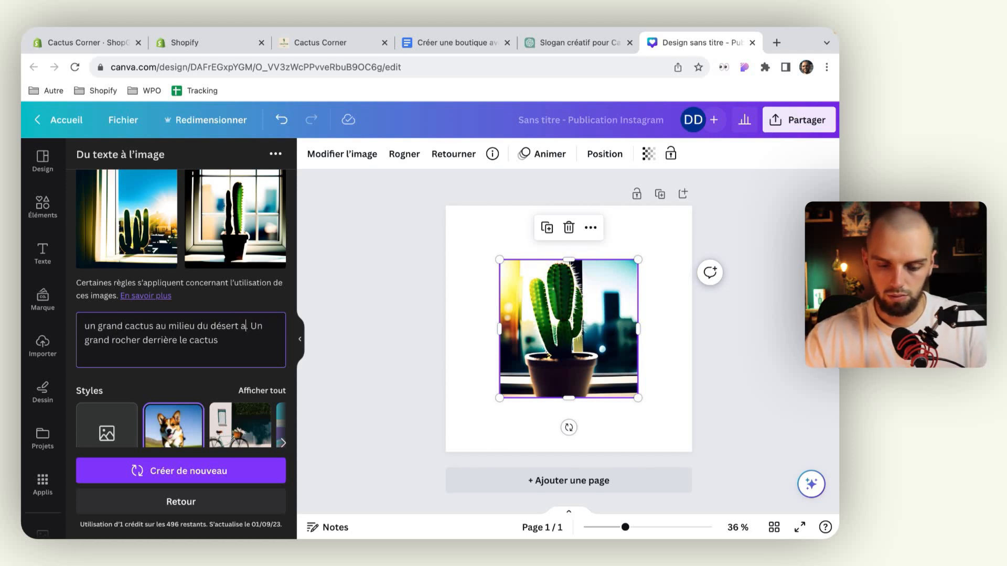
text(ca)
key(BackSpace)
key(BackSpace)
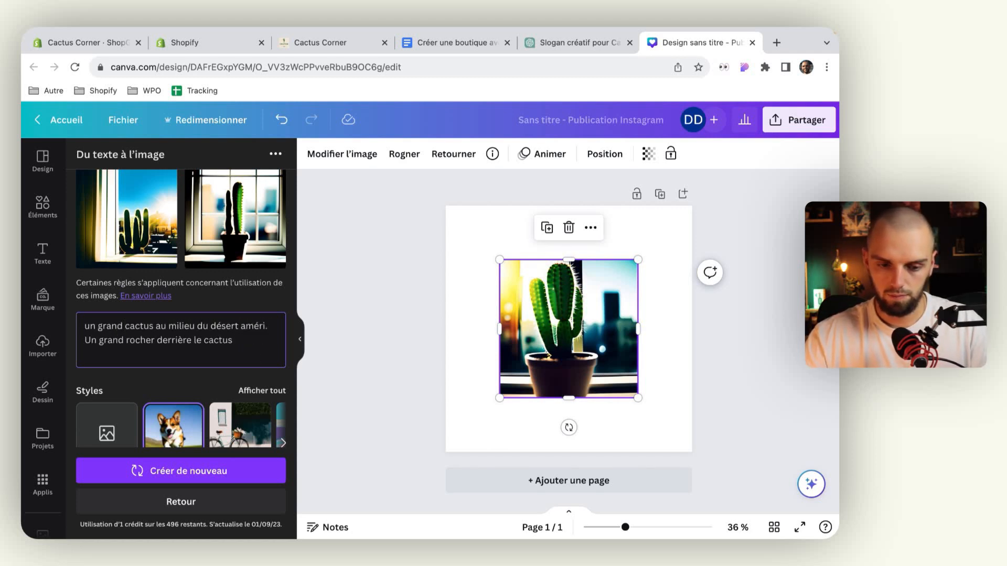
key(BackSpace)
key(BackSpace)
key(BackSpace)
key(BackSpace)
key(BackSpace)
key(BackSpace)
key(BackSpace)
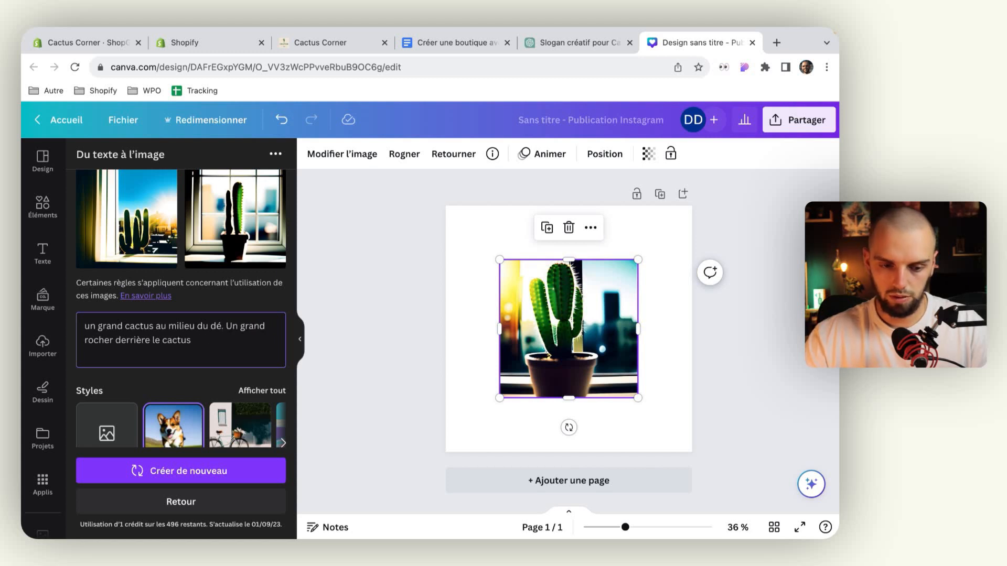
Complete the desert's description in the prompt as "désert de la vallée de la mort aux États-Unis"
text(sert de la va)
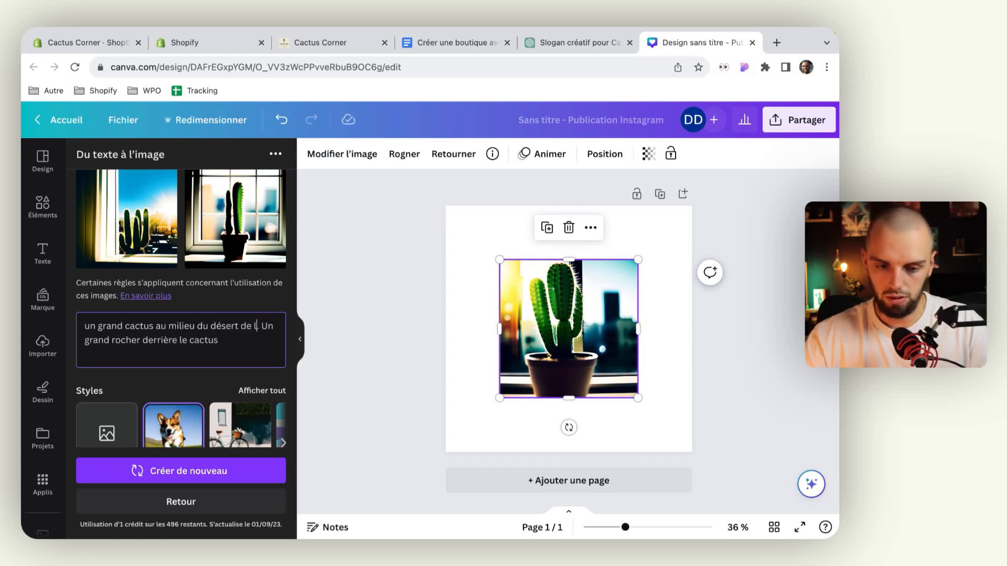
text(llée de la mort)
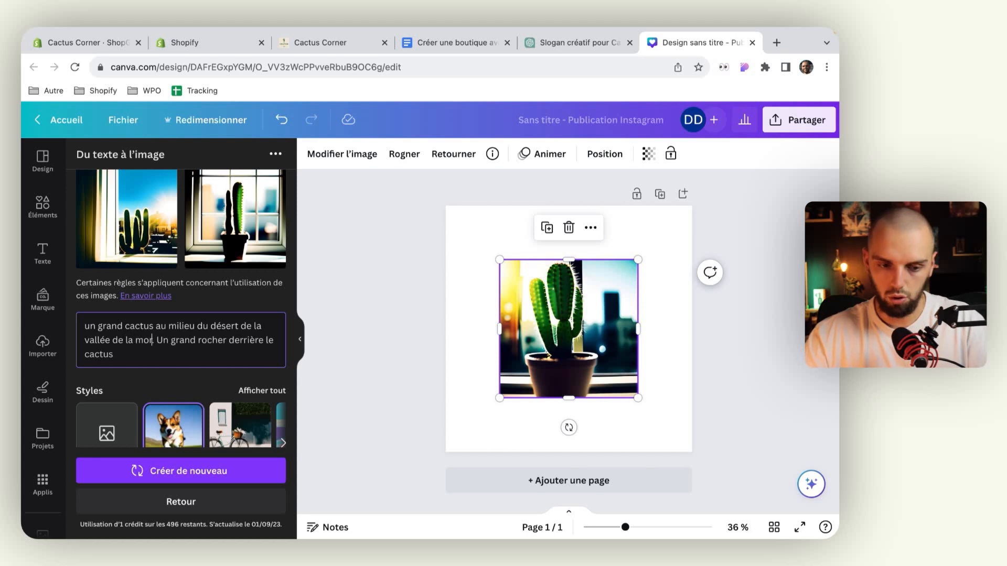
text( aux états)
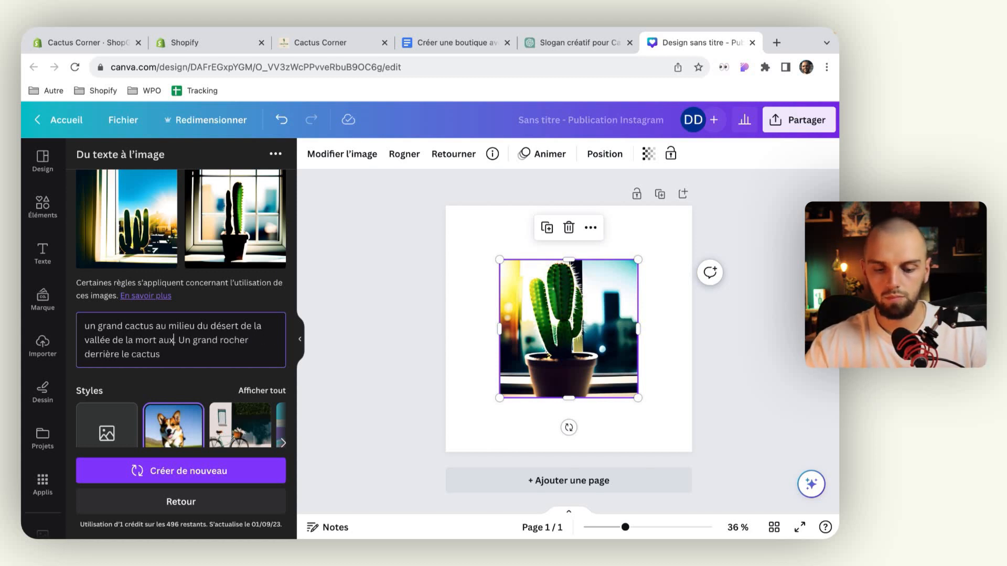
text(-unis)
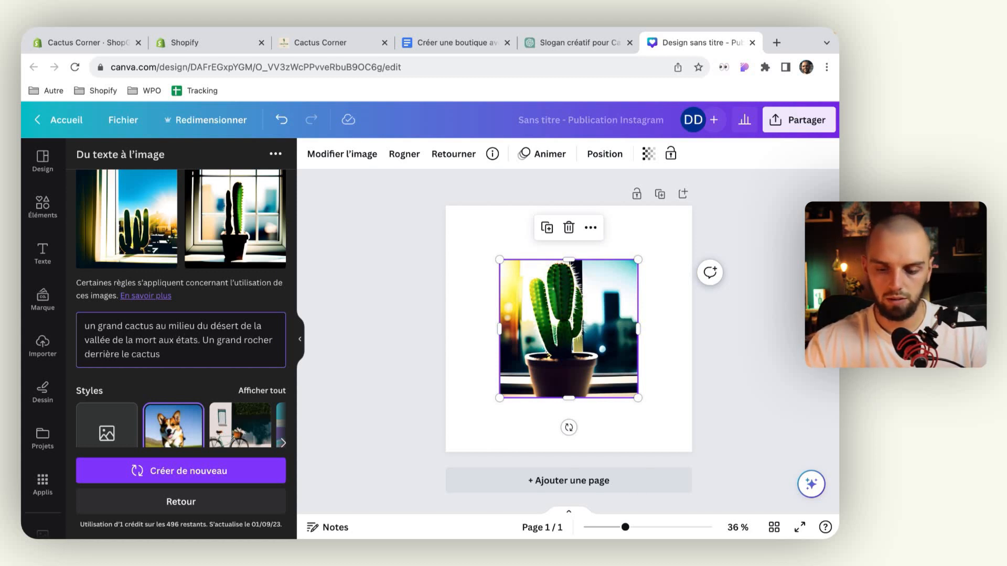
key(BackSpace)
text(Unis)
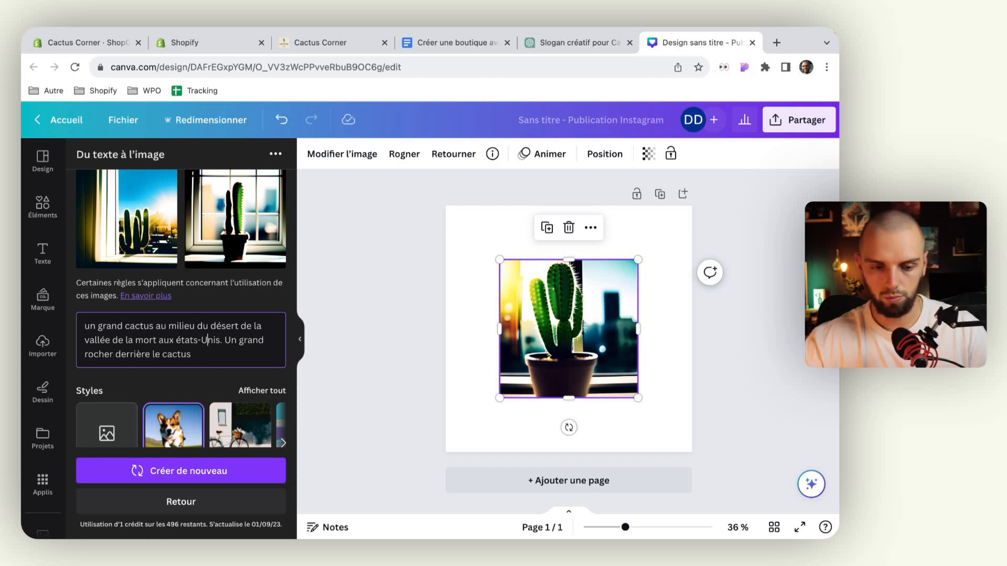
click(182, 340)
key(BackSpace)
text(E)
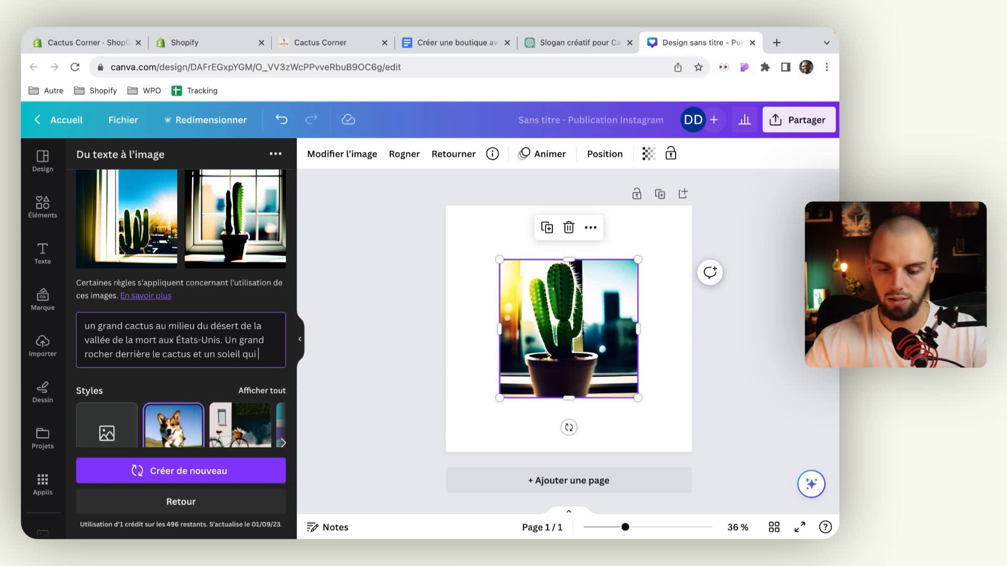
End the prompt with "et un soleil qui tape fort" and choose the Minimaliste style
text(e fort)
scroll(218, 376, down, 2)
click(263, 326)
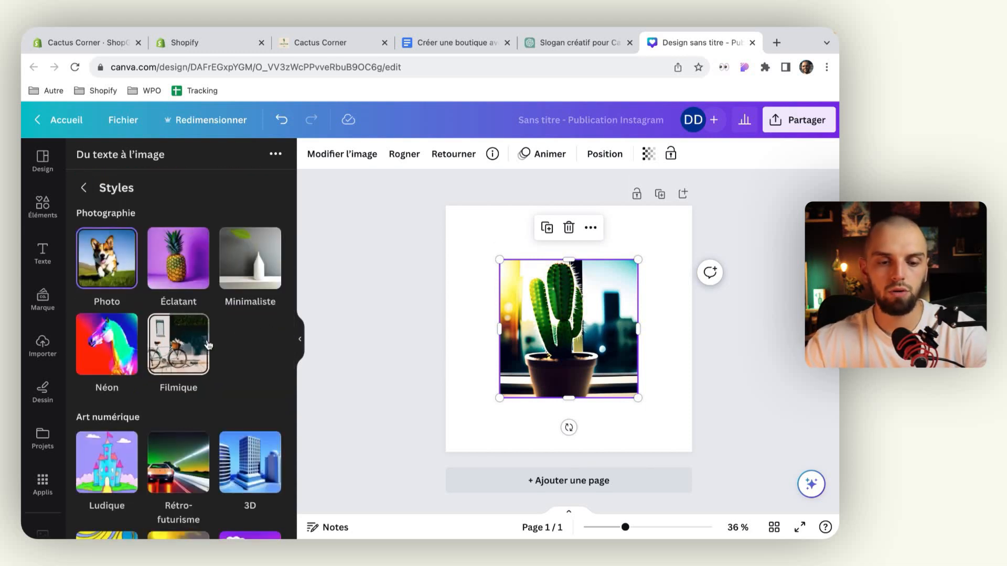
click(243, 255)
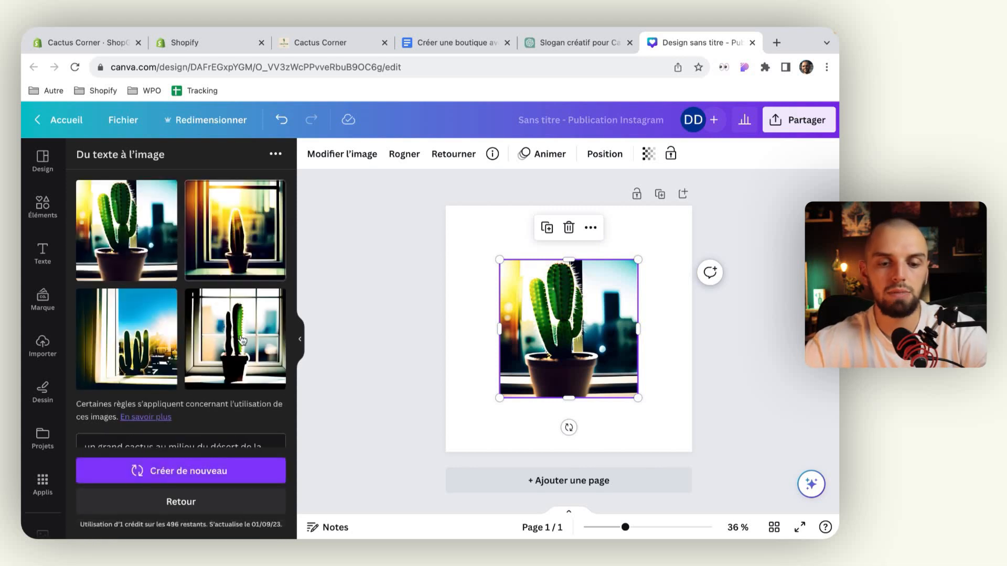
Change the description of the sun at the end of the image prompt to "un soleil éblouissant"
scroll(202, 361, down, 3)
scroll(202, 358, down, 1)
scroll(202, 359, down, 2)
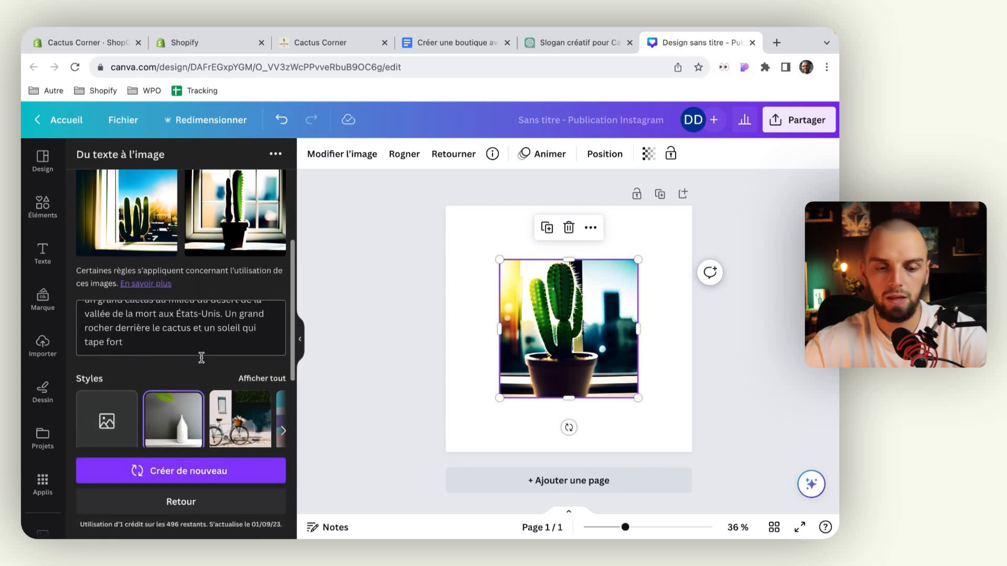
drag(121, 334, 83, 331)
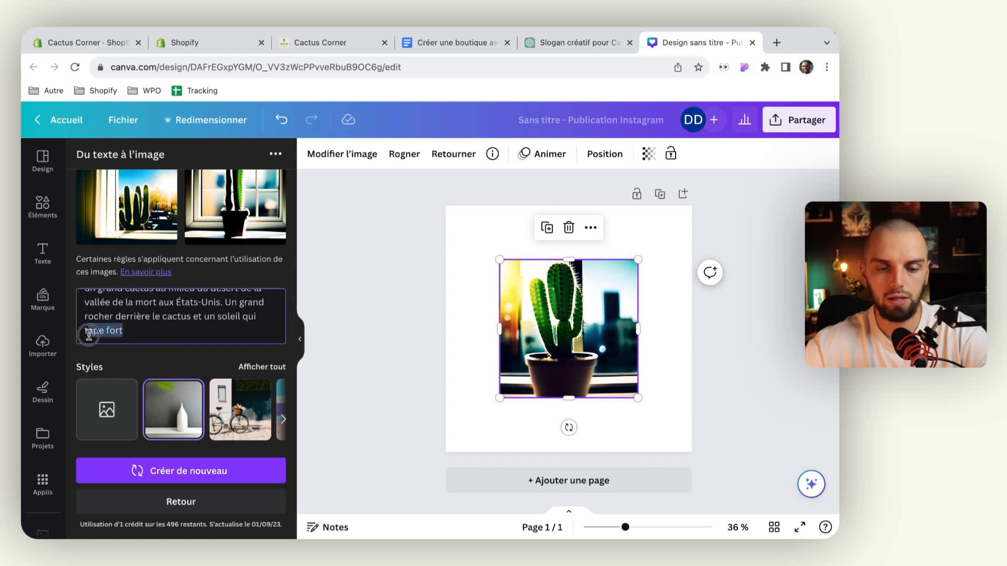
key(BackSpace)
text(ébloui)
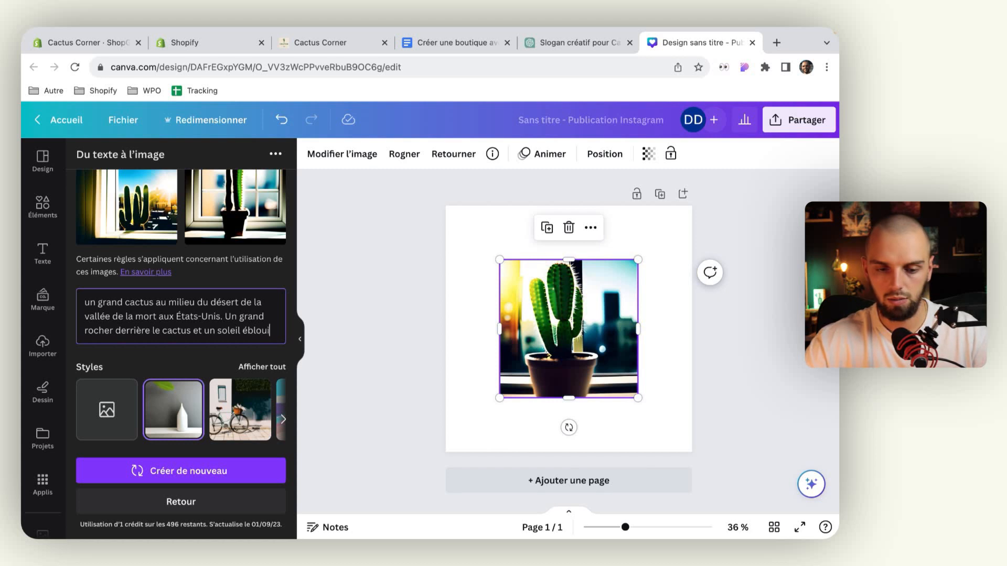
text(ssn)
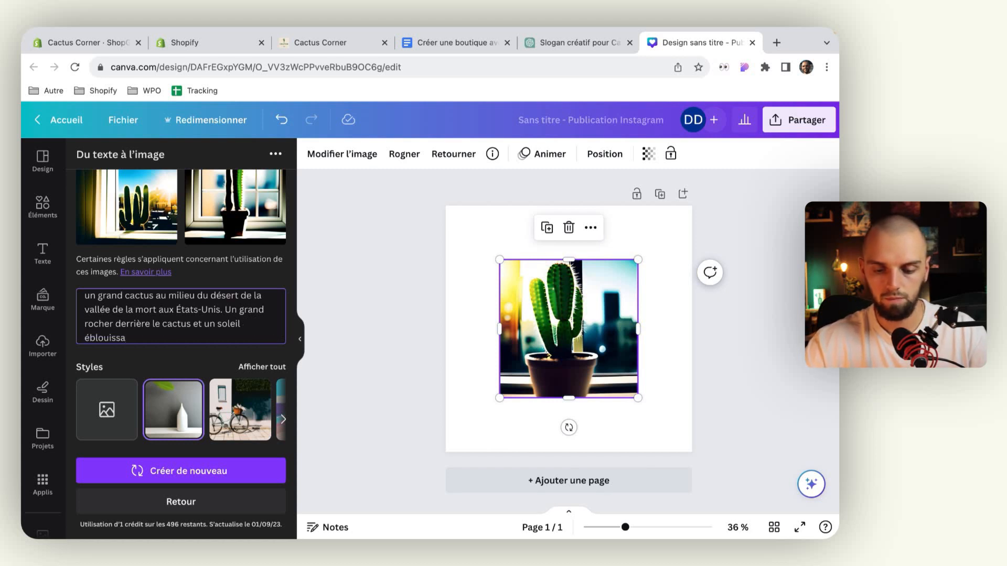
Generate new images from the edited desert cactus prompt in the Minimaliste style
scroll(105, 419, down, 3)
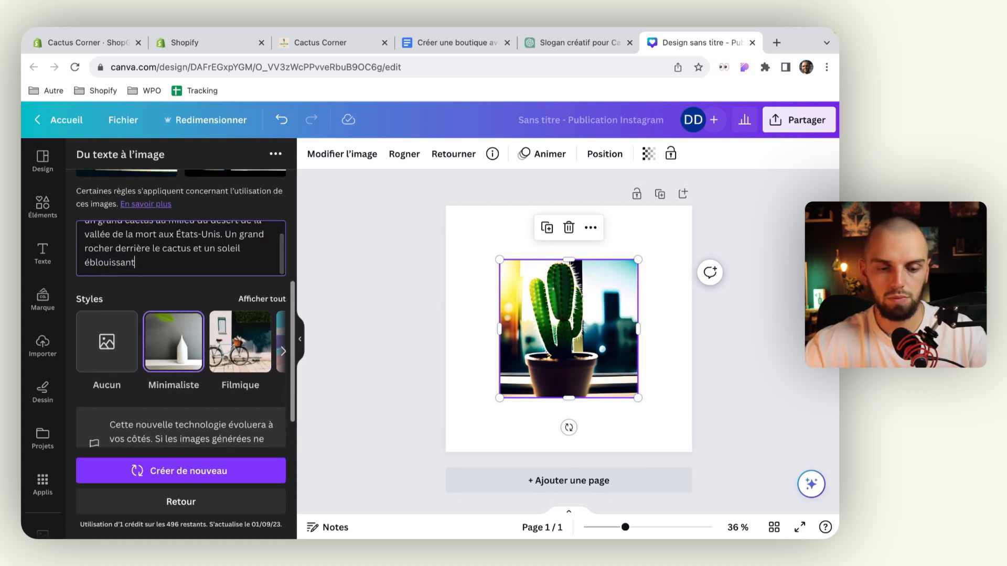
click(104, 481)
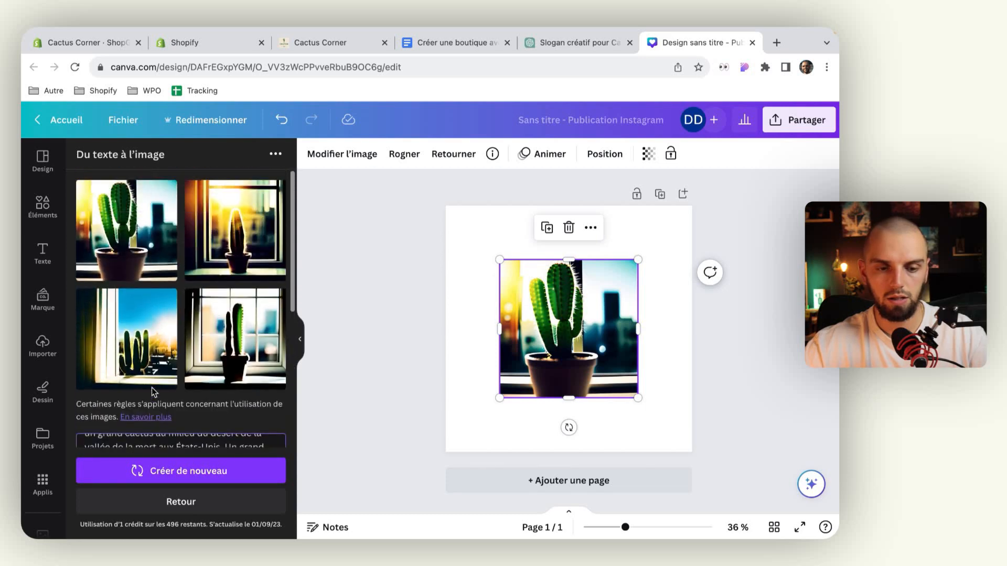
scroll(153, 393, down, 4)
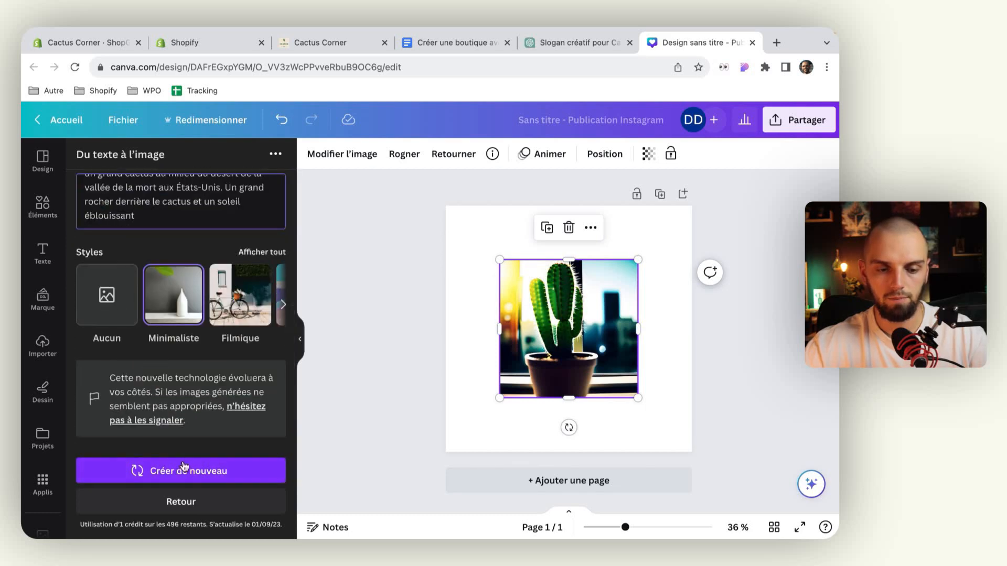
click(185, 471)
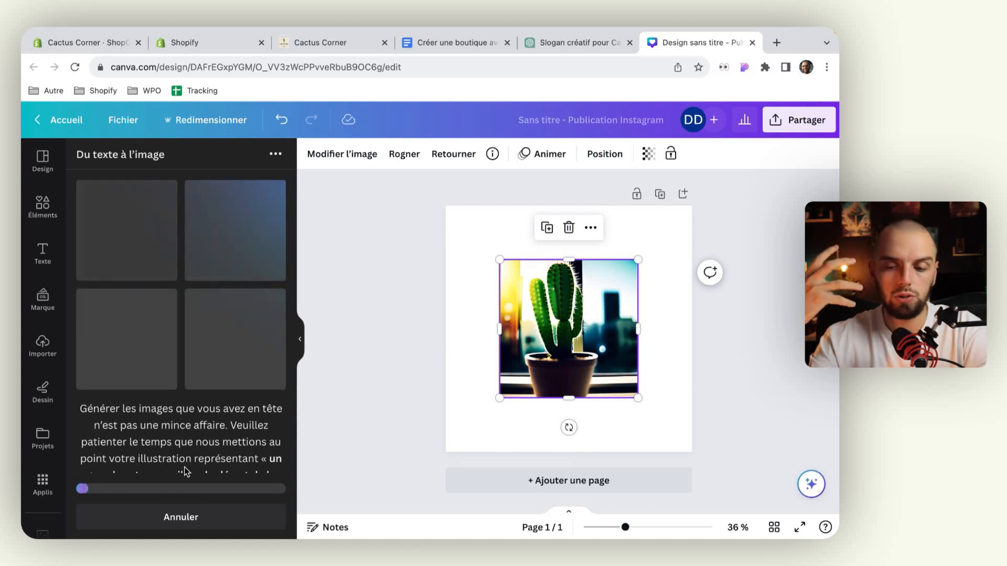
Move the potted cactus image to the page's upper-left corner and shrink it slightly
drag(559, 338, 532, 312)
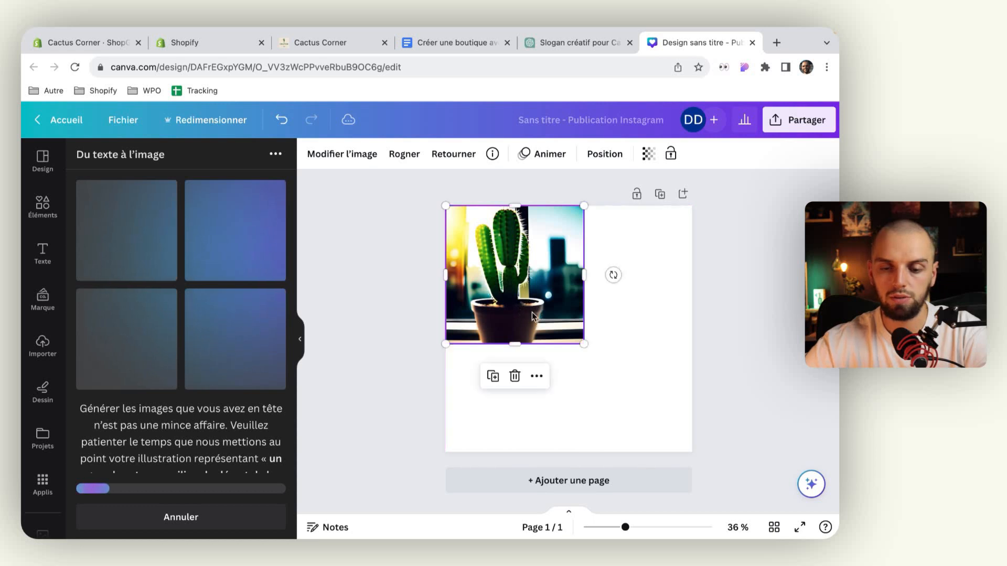
drag(584, 344, 568, 329)
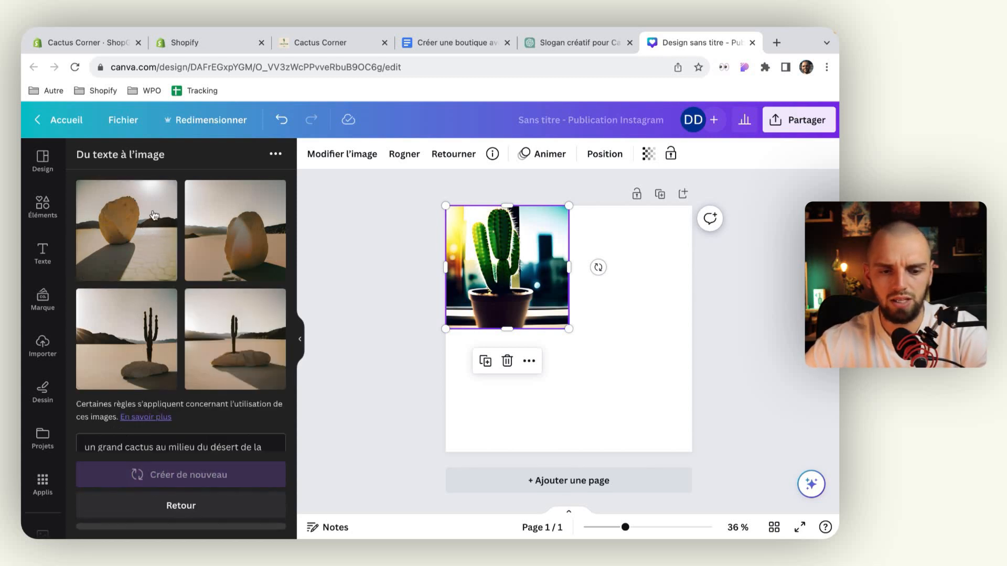
Try each of the two generated rock images without a cactus on the page, deleting each one after viewing it
click(139, 243)
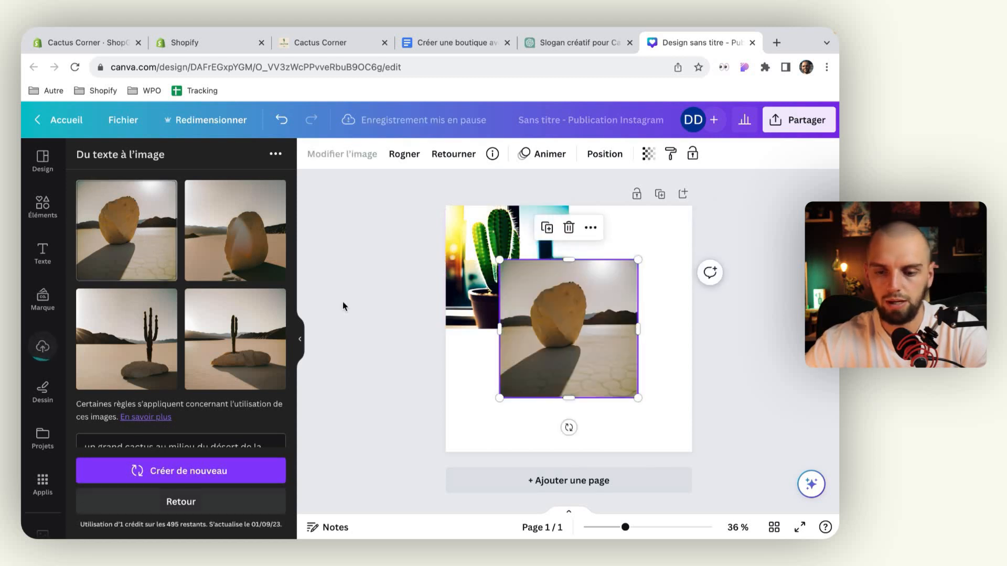
scroll(500, 259, up, 5)
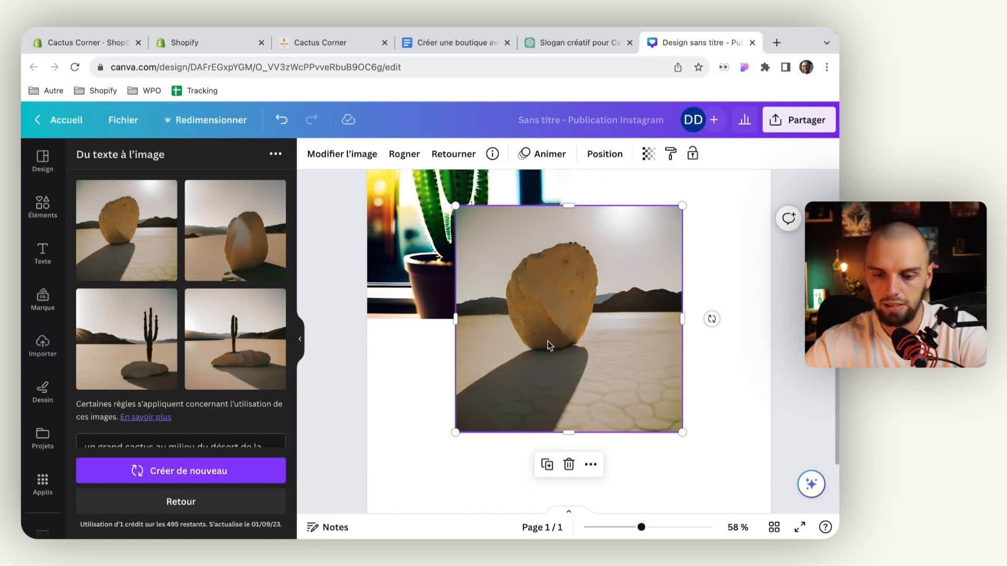
key(Delete)
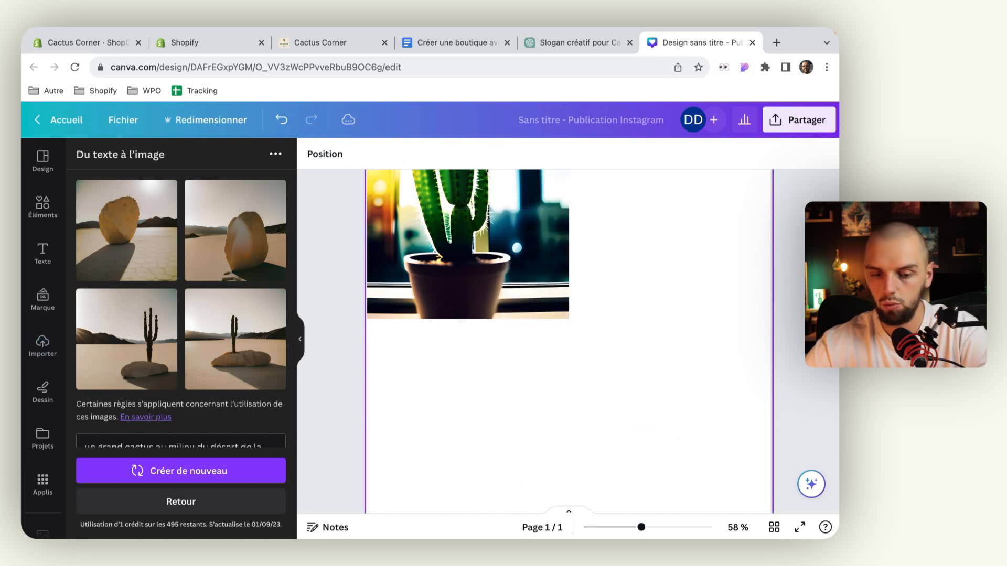
click(258, 249)
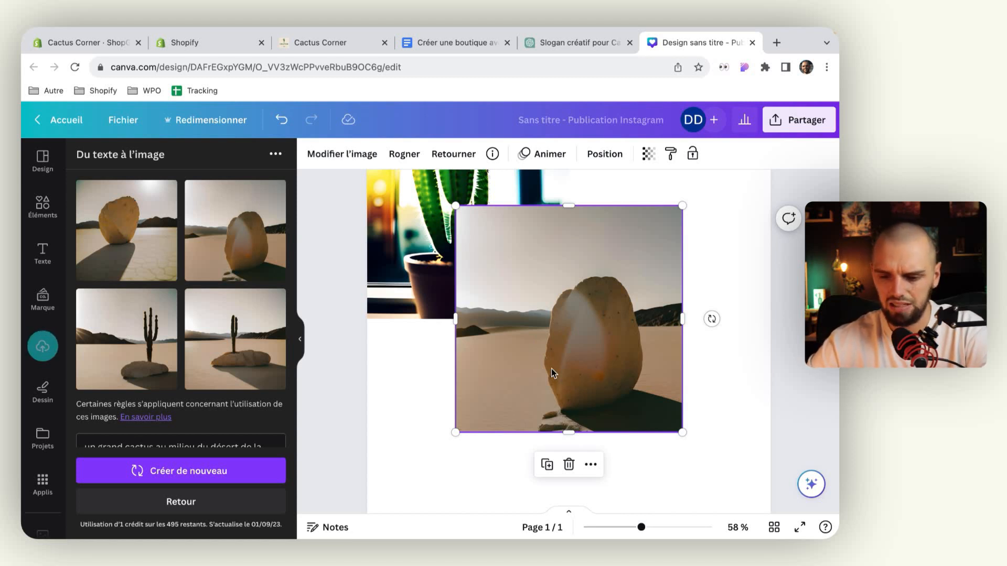
key(Delete)
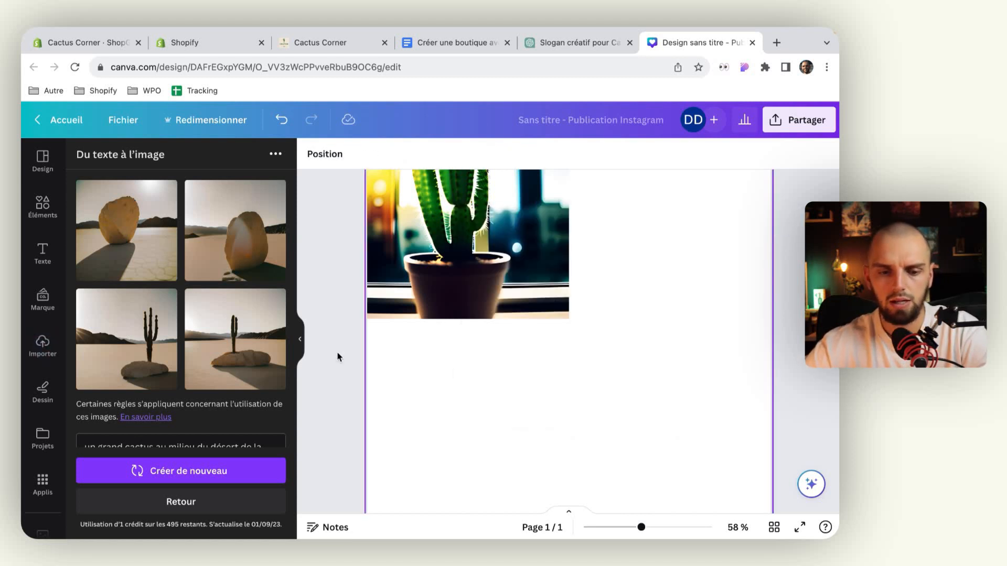
Add the two desert cactus images to the page, one to the right of the potted cactus and the other below it
click(148, 348)
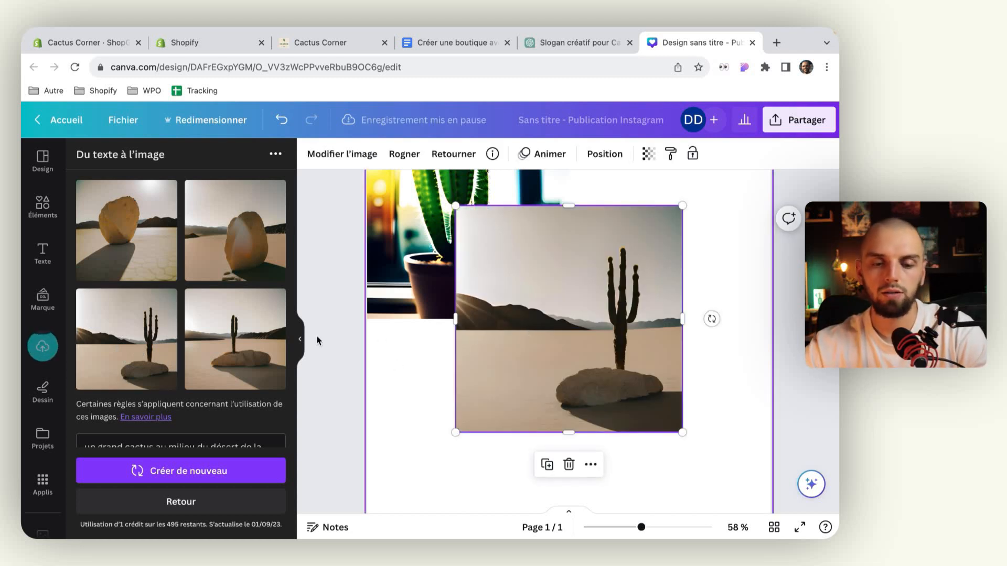
scroll(230, 335, down, 2)
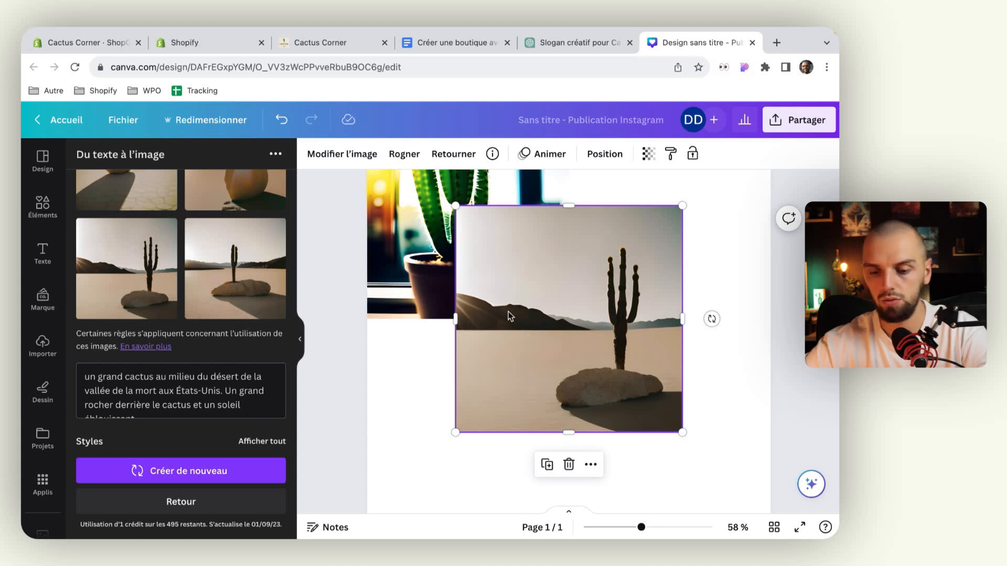
scroll(316, 310, up, 3)
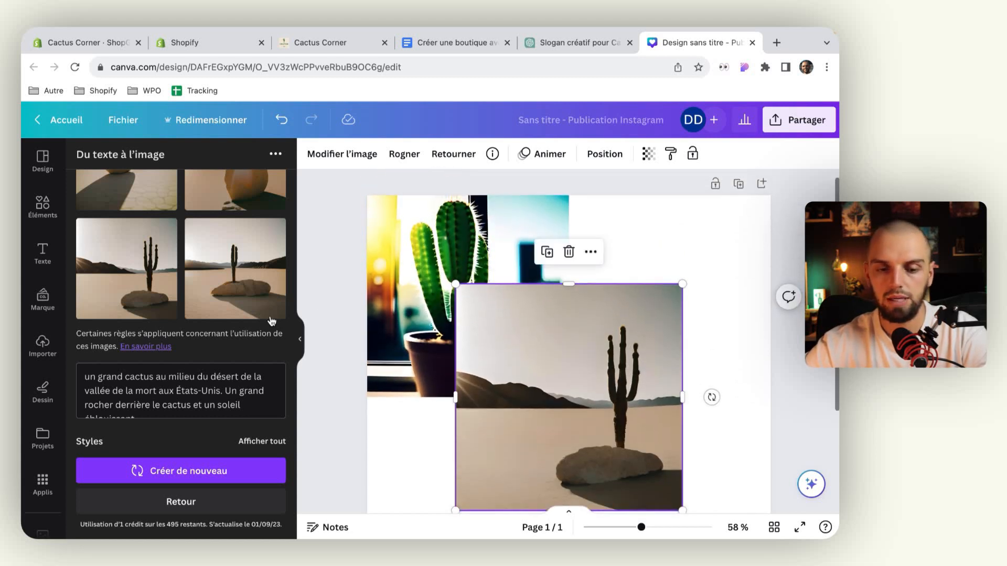
scroll(208, 335, up, 2)
scroll(592, 436, down, 2)
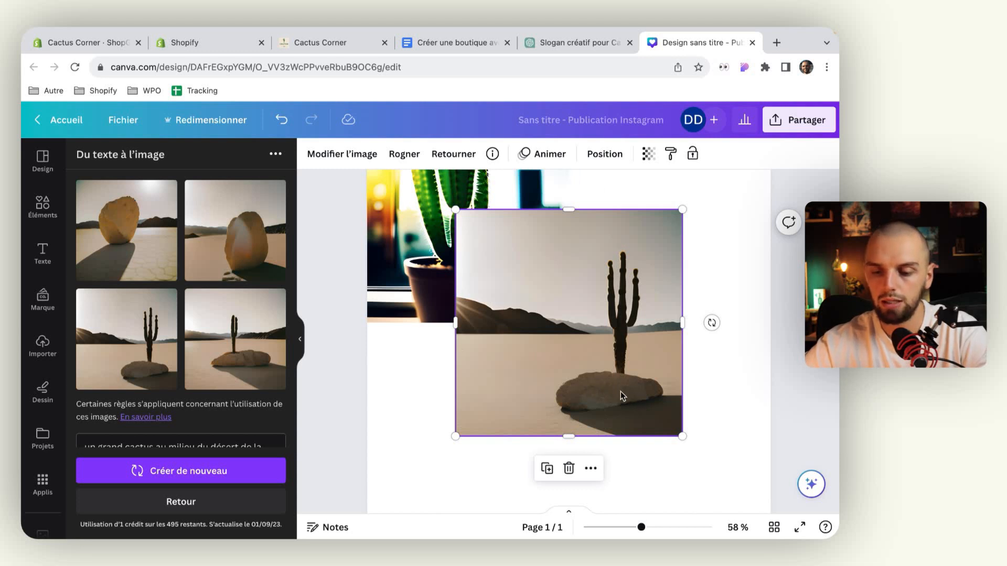
drag(551, 360, 625, 307)
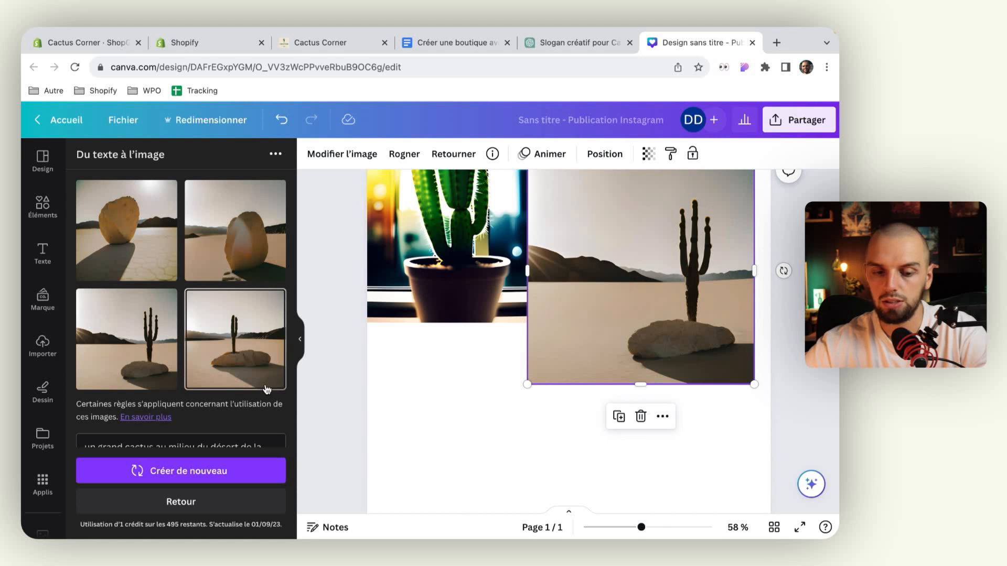
click(238, 363)
drag(580, 316, 506, 371)
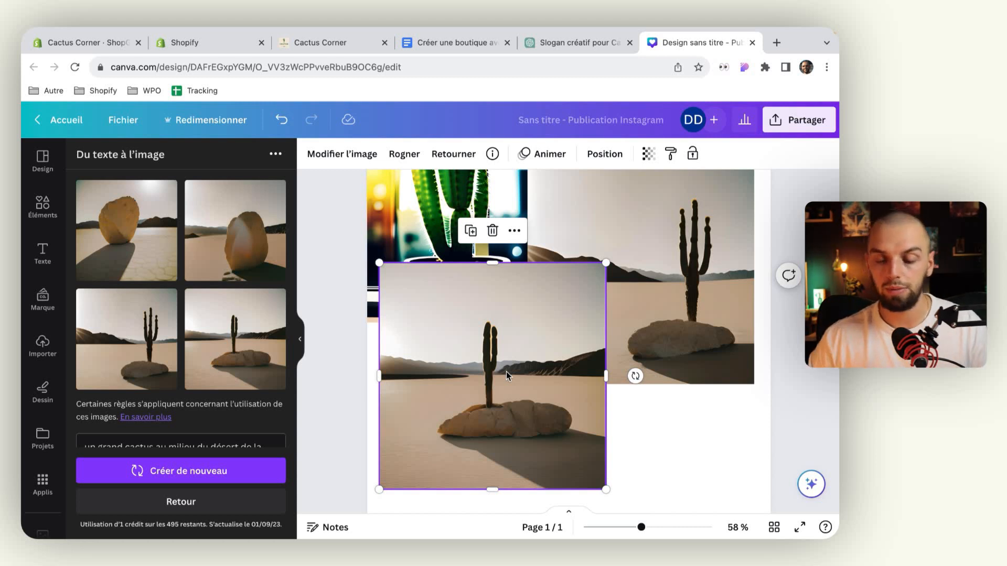
Delete both desert cactus images and the potted cactus image from the page
key(Delete)
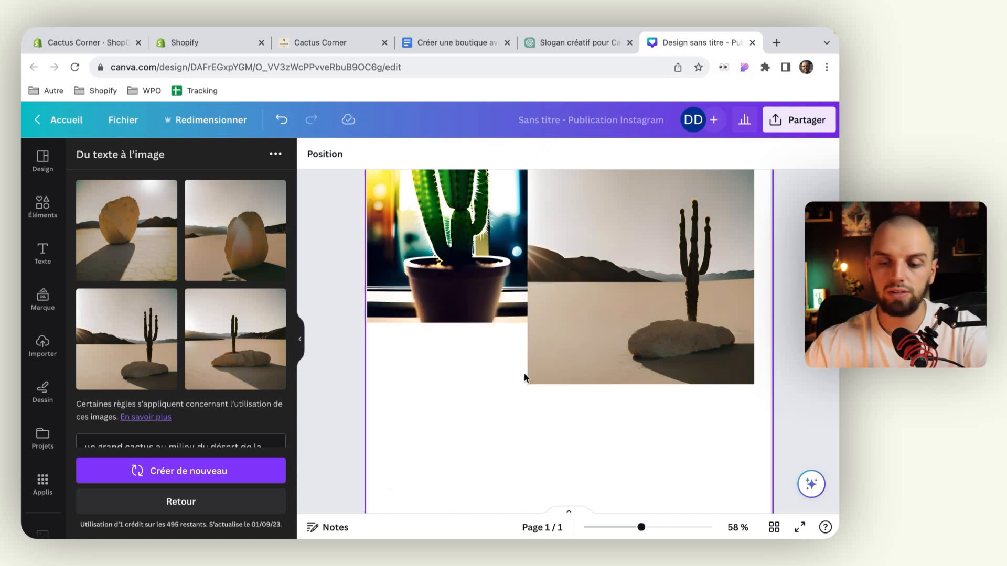
click(590, 349)
key(Delete)
click(373, 297)
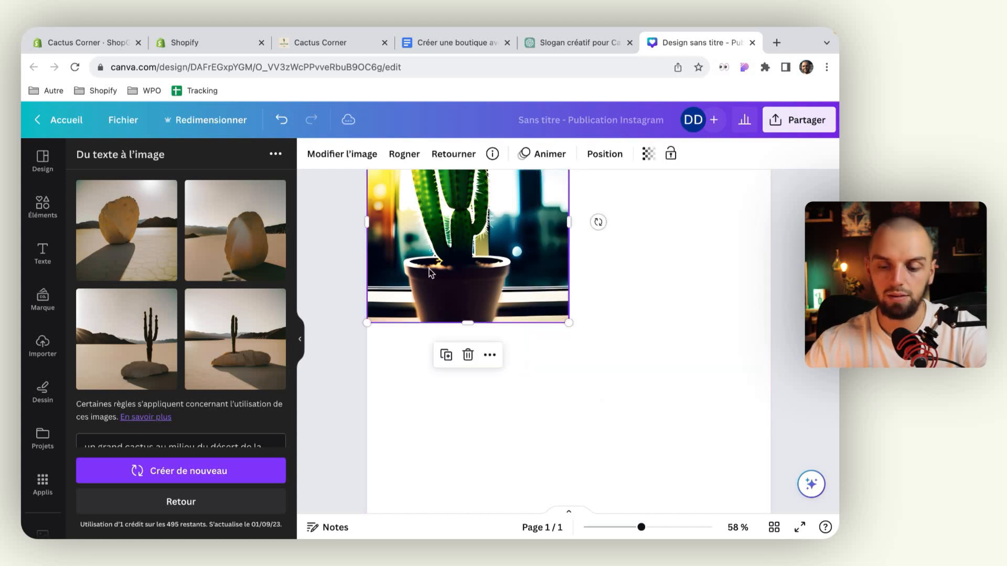
key(Delete)
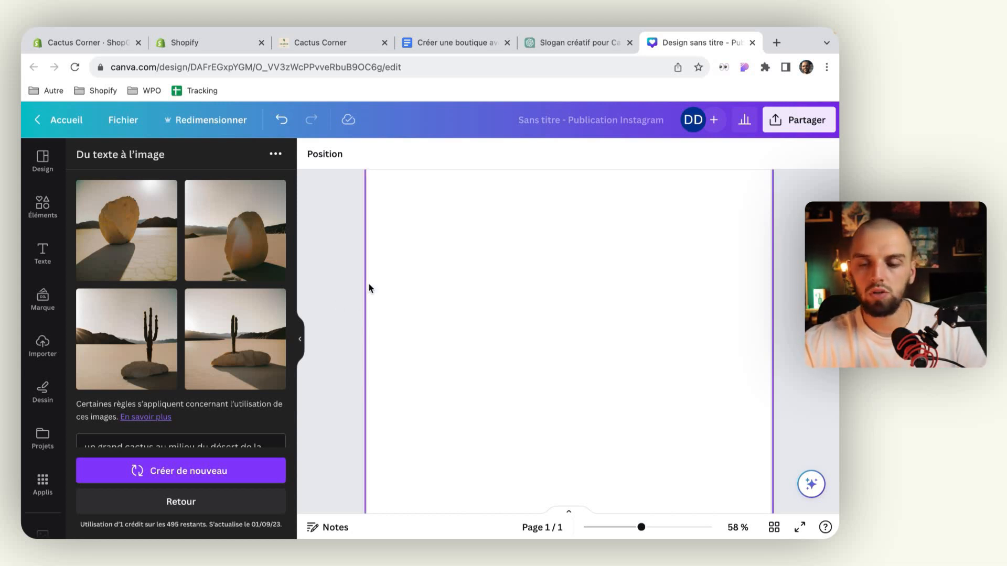
Add the two desert cactus images to the empty page again and delete both
click(202, 316)
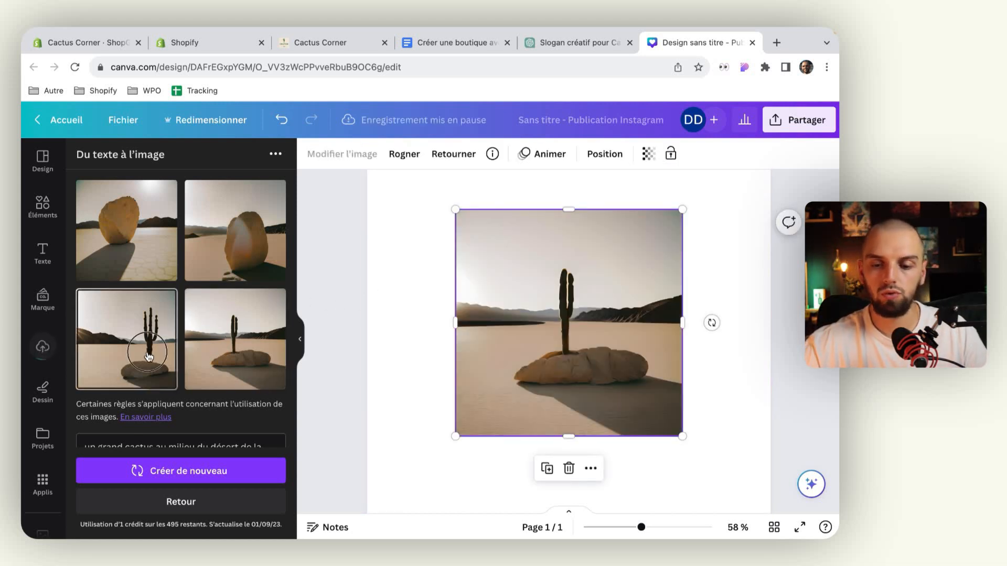
click(139, 335)
click(557, 299)
drag(555, 295, 568, 308)
key(Delete)
click(567, 305)
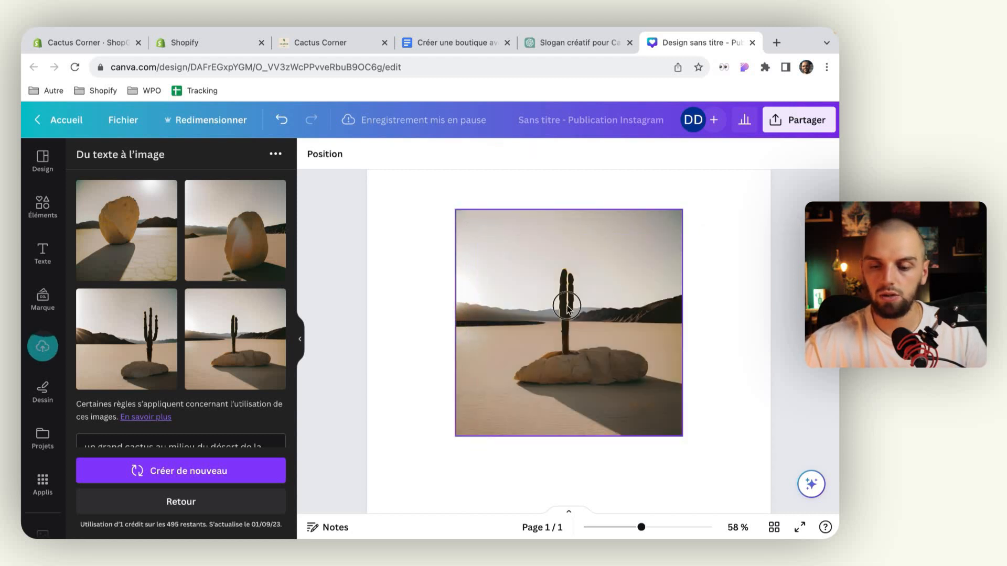
key(Delete)
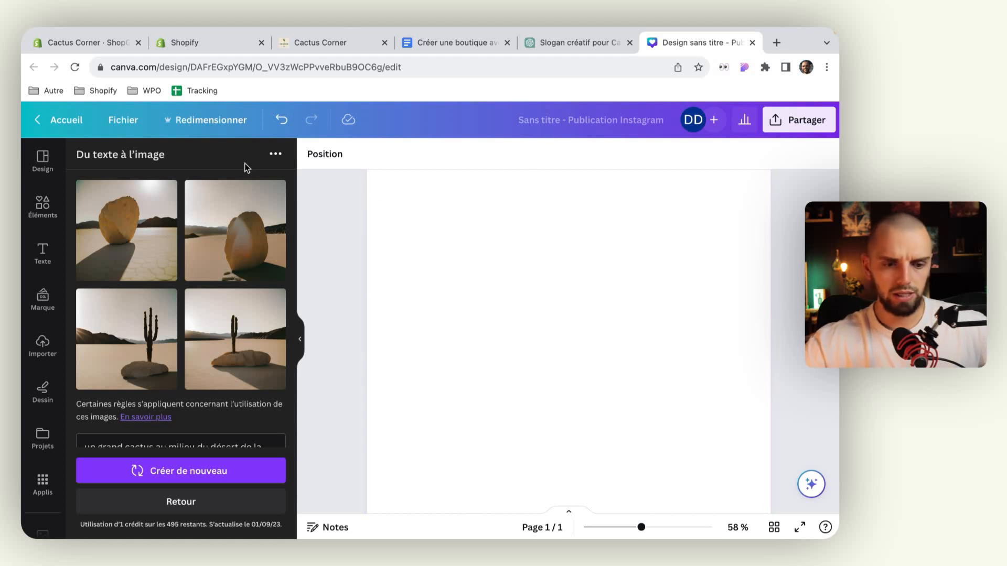
Browse the trending Canva apps and open the details of D-ID AI Presenters
click(42, 485)
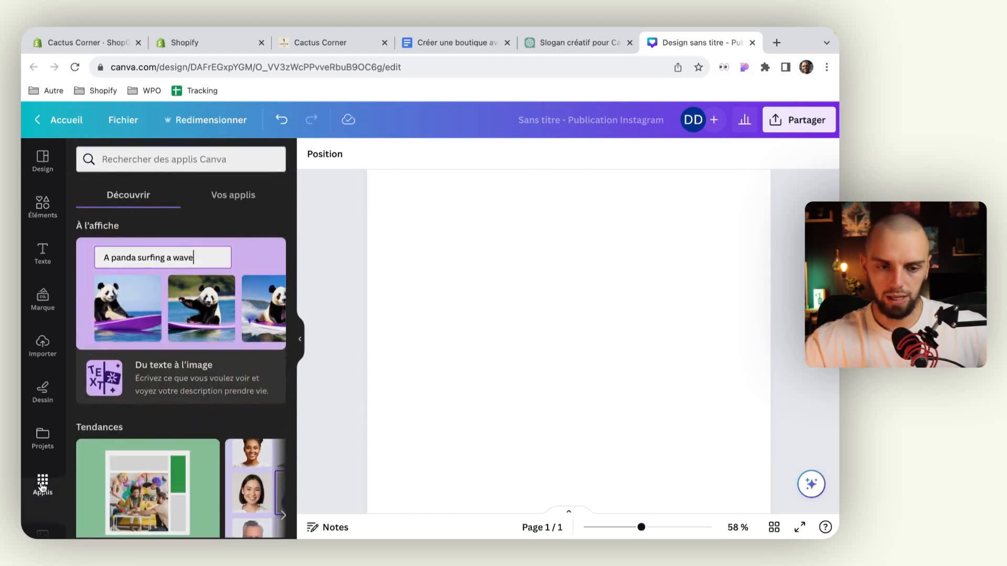
scroll(143, 336, down, 1)
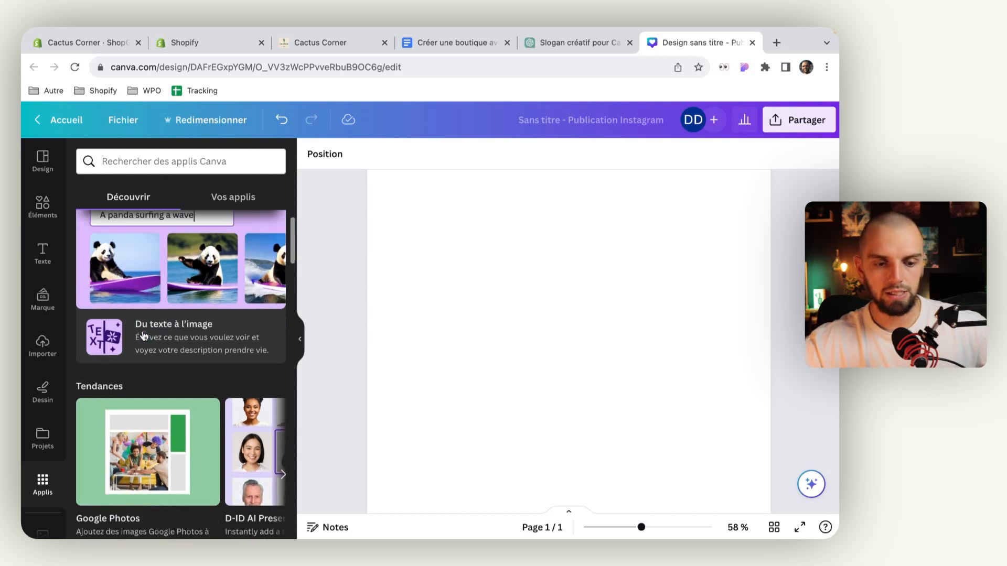
scroll(142, 331, down, 2)
scroll(173, 333, up, 1)
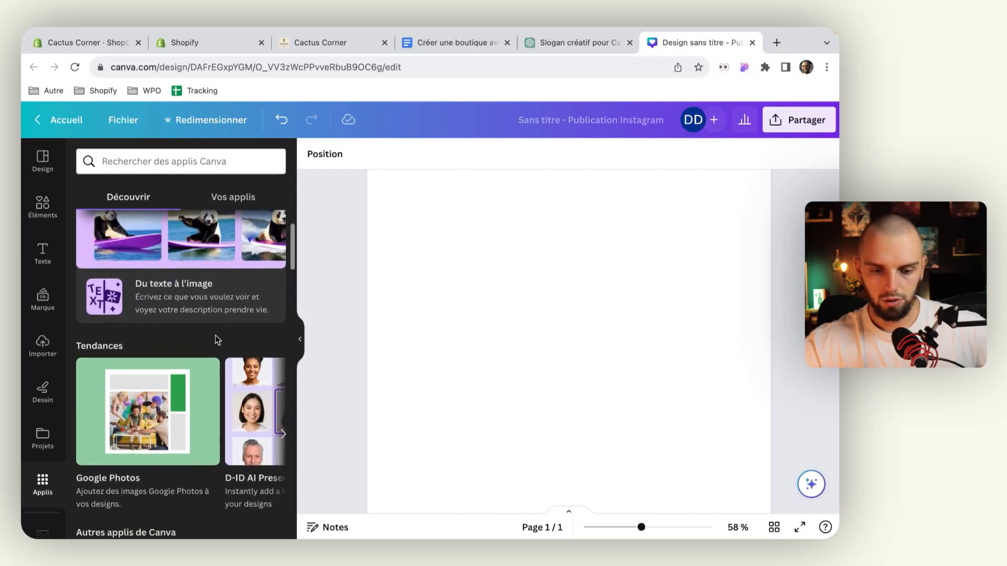
click(284, 434)
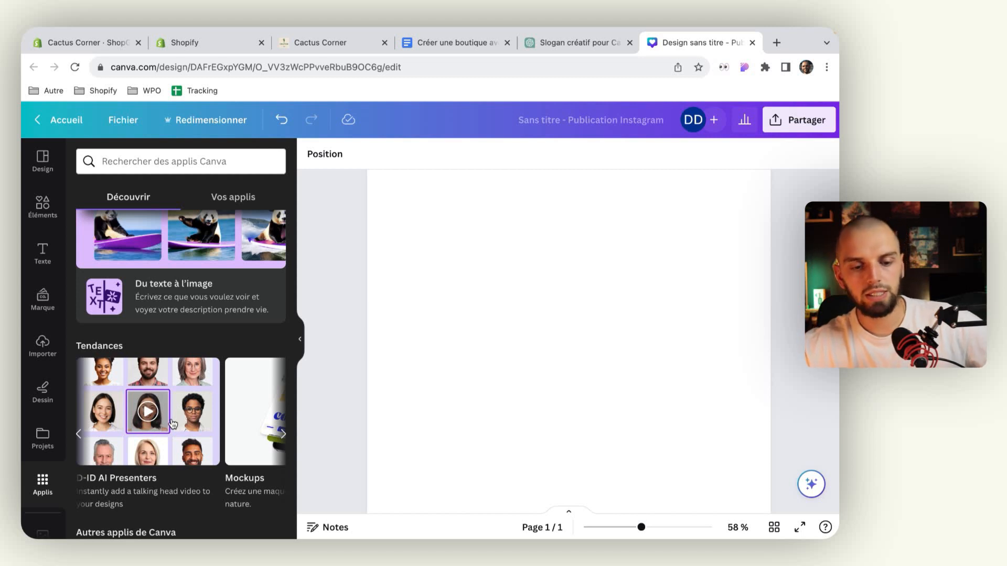
click(173, 424)
Examine the preview images and the description of the D-ID AI Presenters app
scroll(187, 423, down, 1)
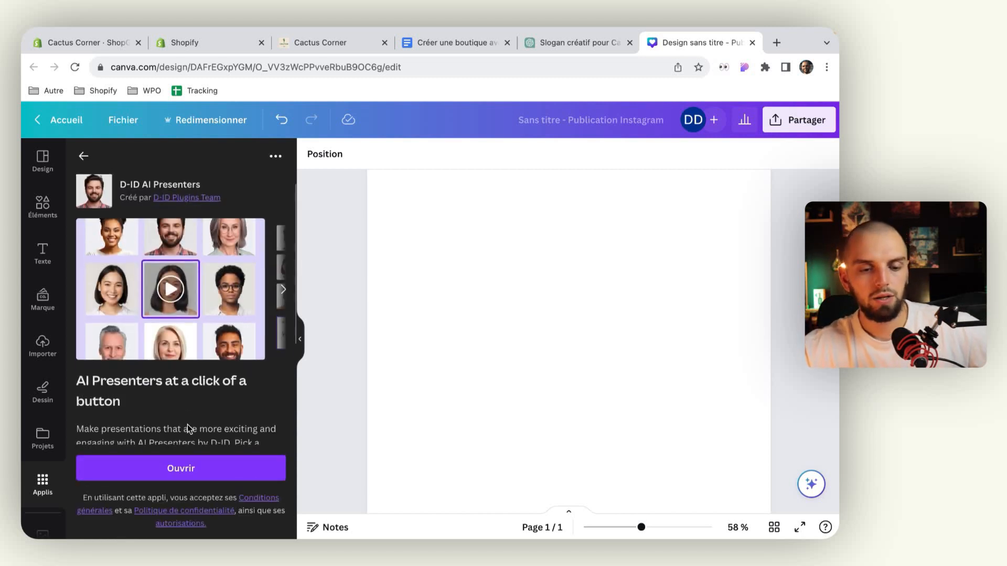
click(284, 293)
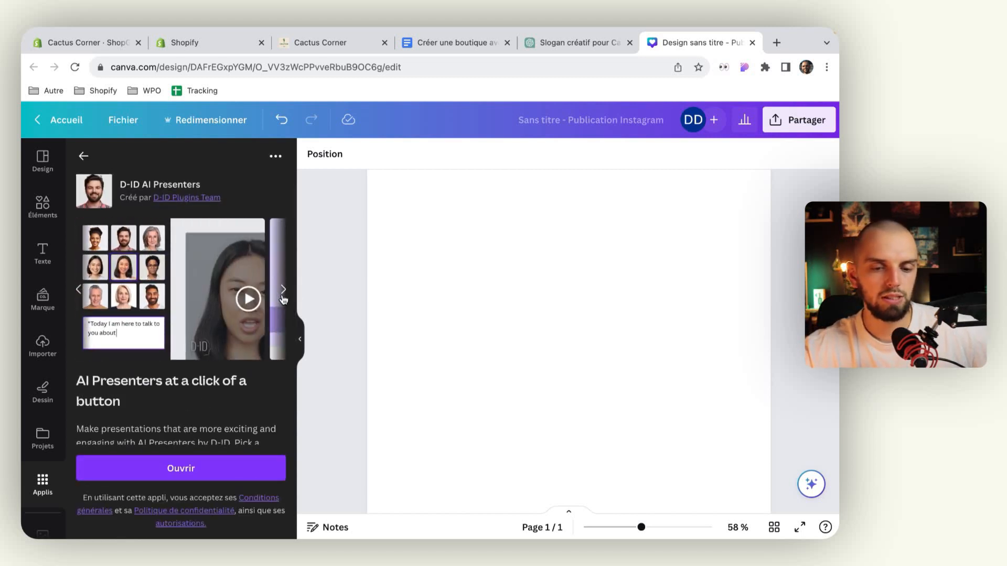
click(284, 292)
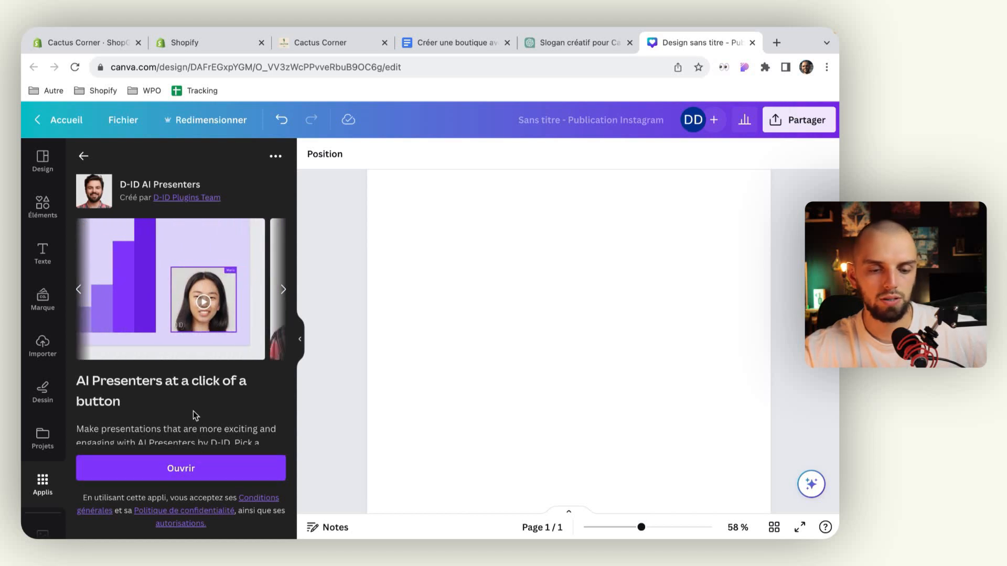
scroll(193, 411, down, 3)
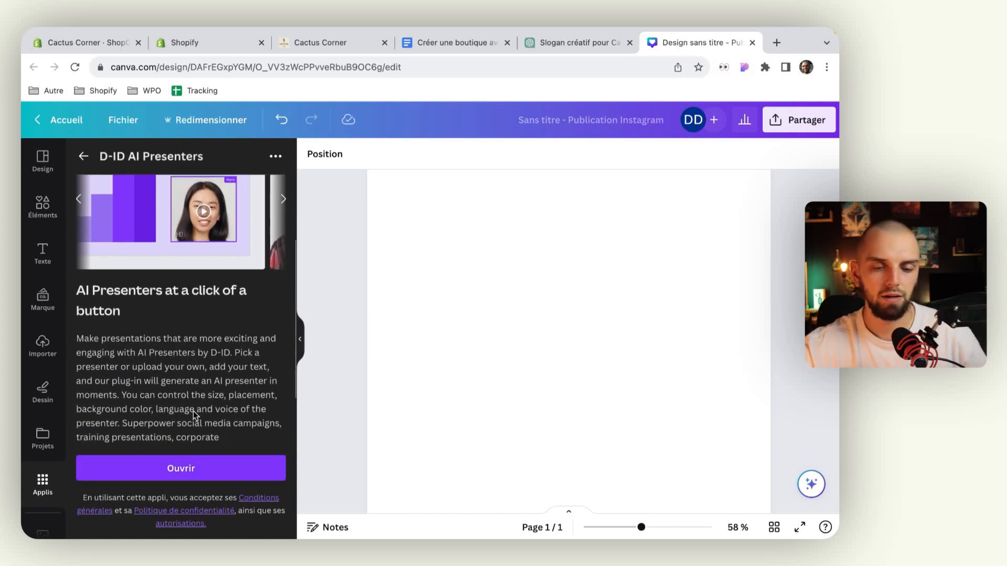
View the next preview image of the D-ID AI Presenters app and collapse the side panel
scroll(193, 412, up, 4)
click(282, 297)
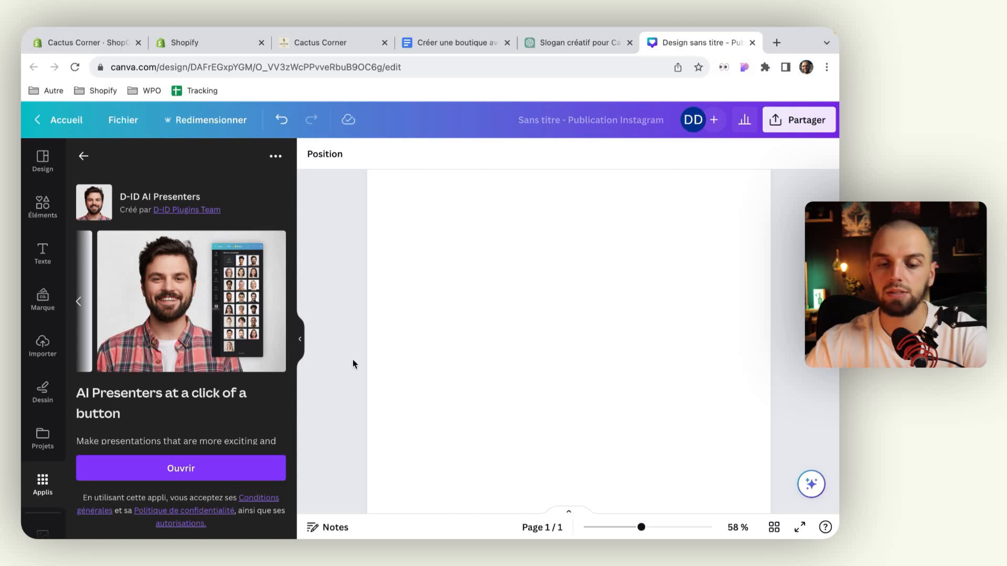
click(303, 342)
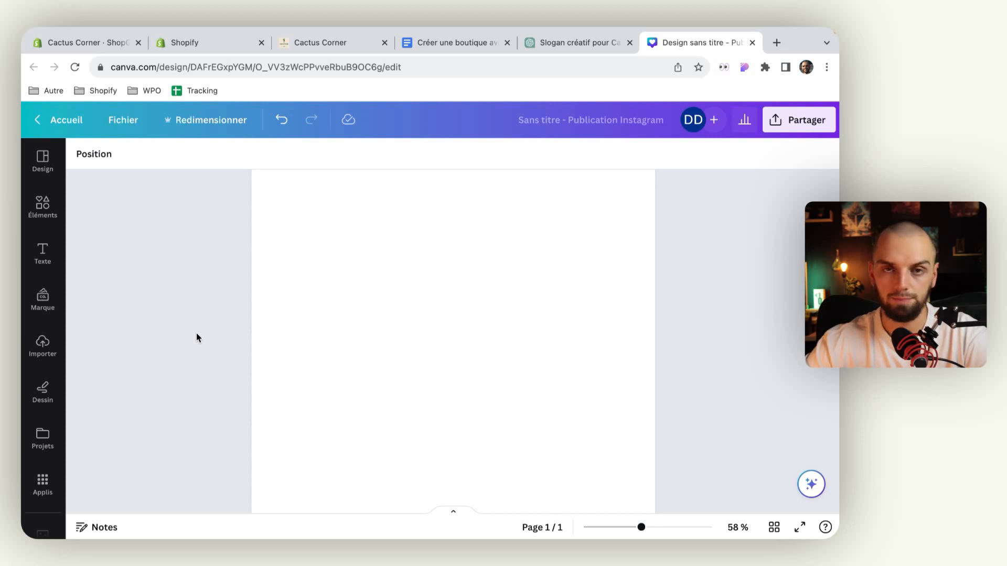
Check the mind map on creating a Shopify store with AI, return to the Canva design and close it
key(ctrl+Right)
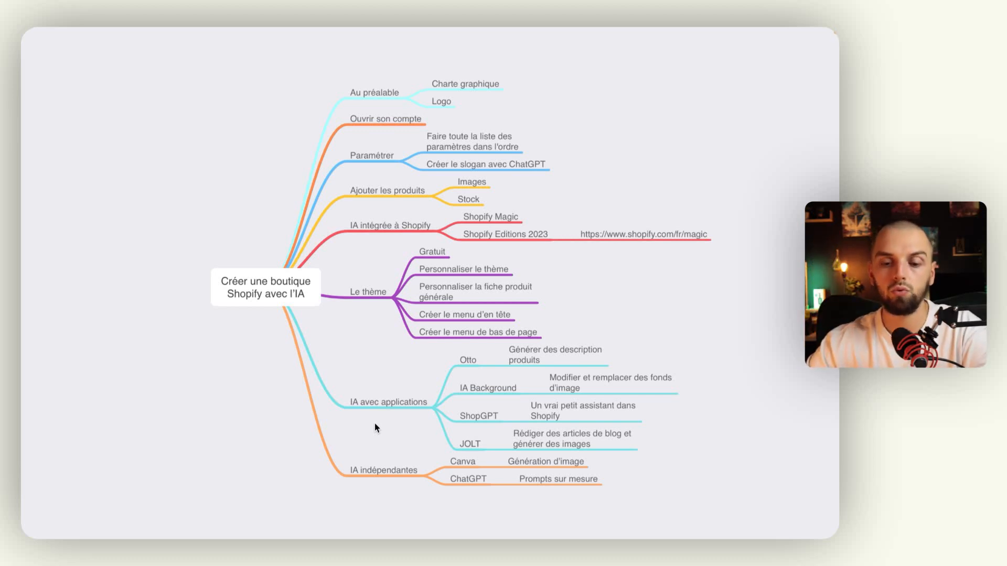
key(ctrl+Left)
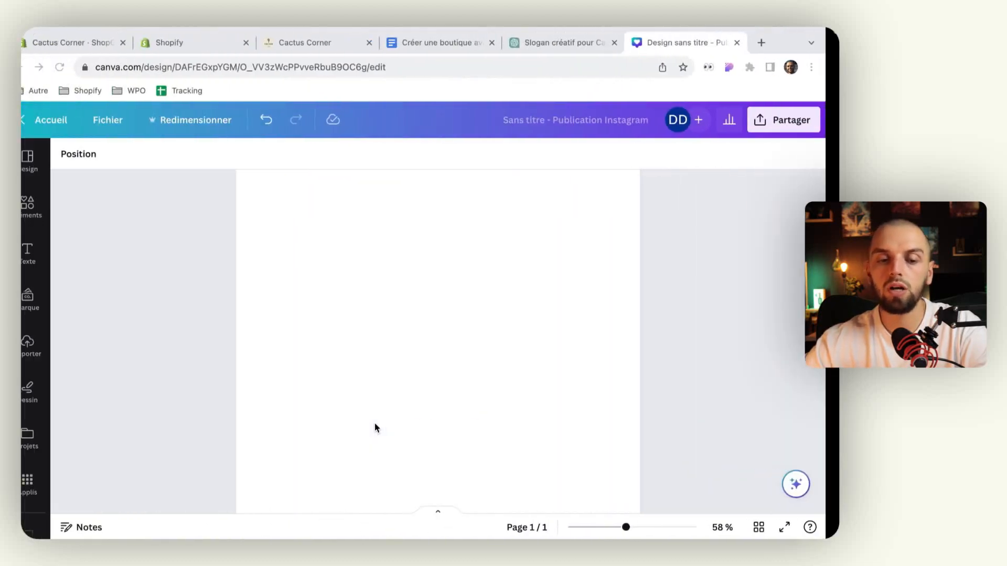
scroll(373, 426, down, 5)
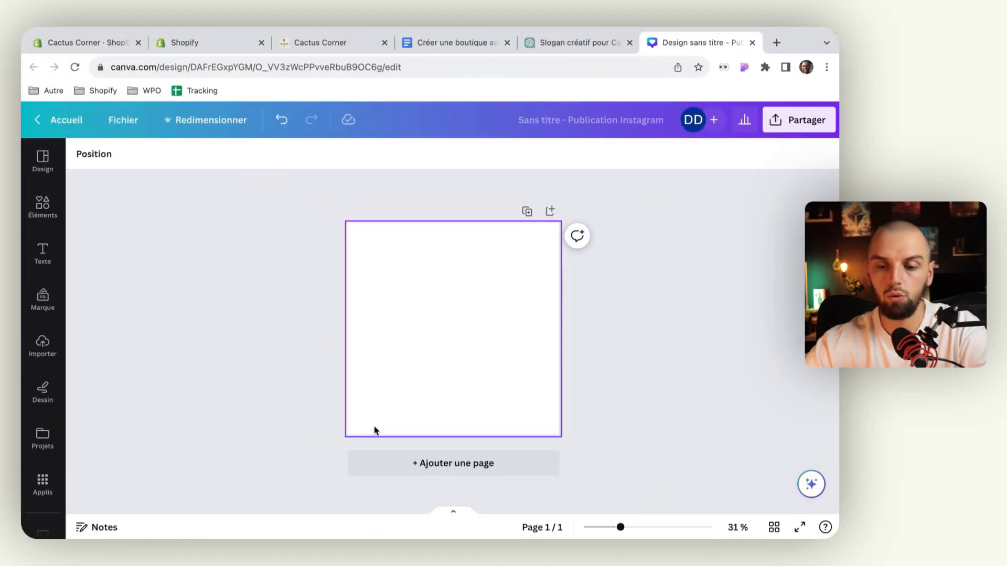
click(752, 42)
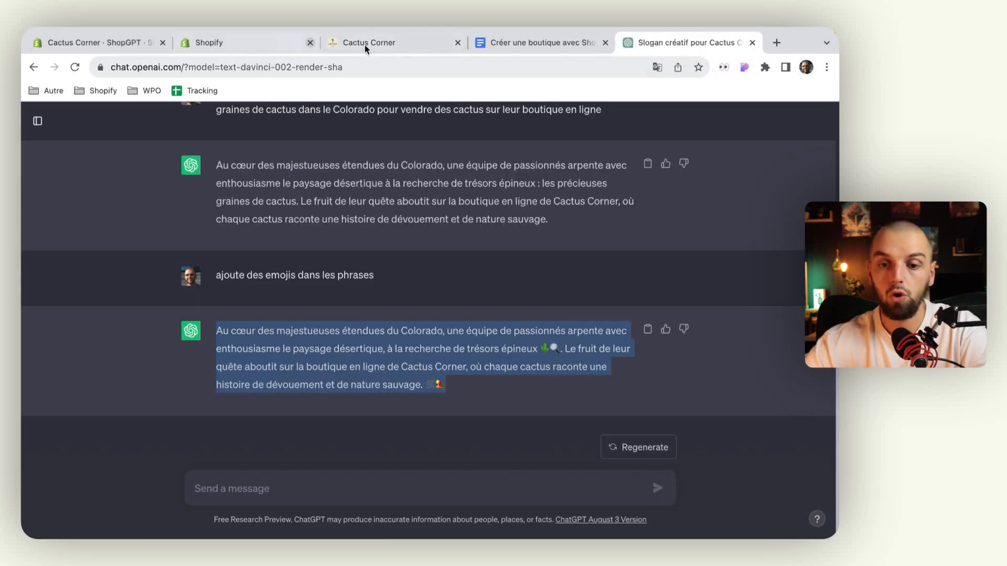
Switch to the Google Docs document and copy the Prompt 1 text under "La description produit"
click(520, 42)
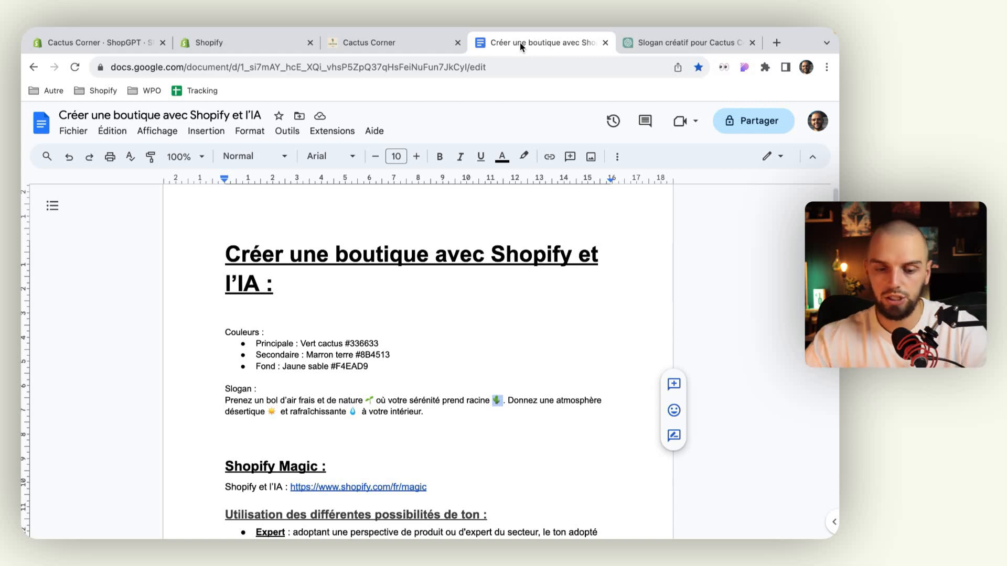
scroll(426, 390, down, 5)
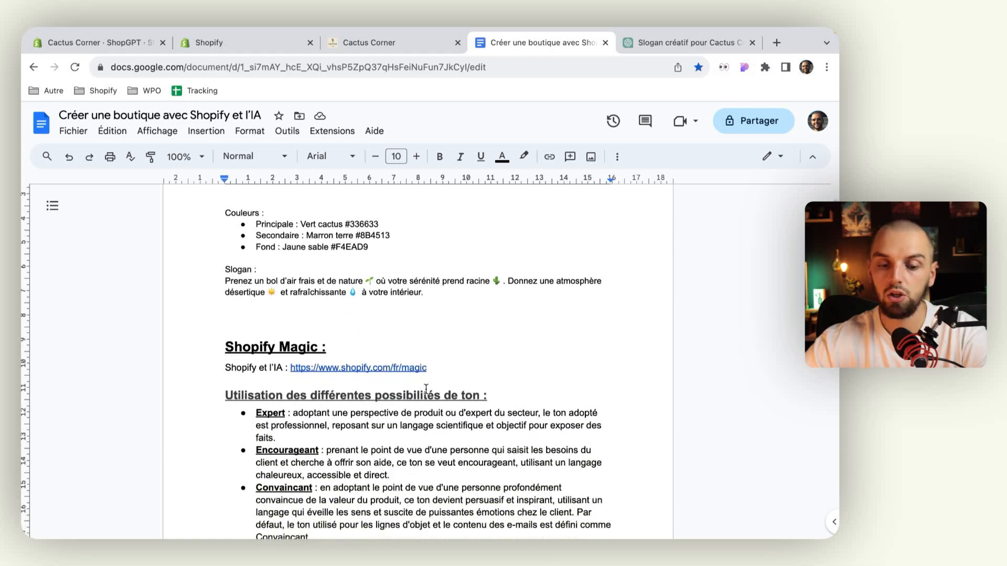
scroll(426, 389, down, 20)
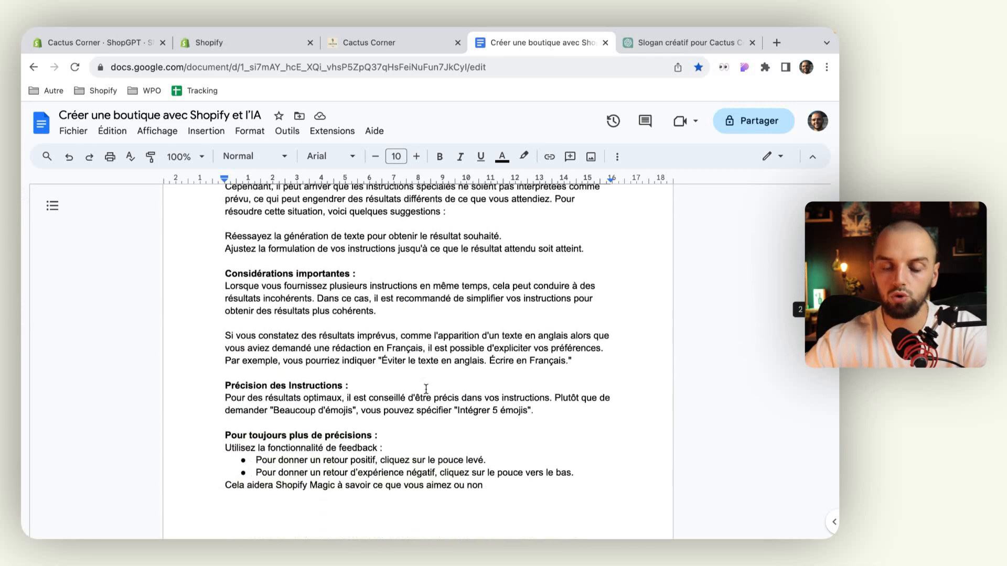
scroll(426, 389, up, 4)
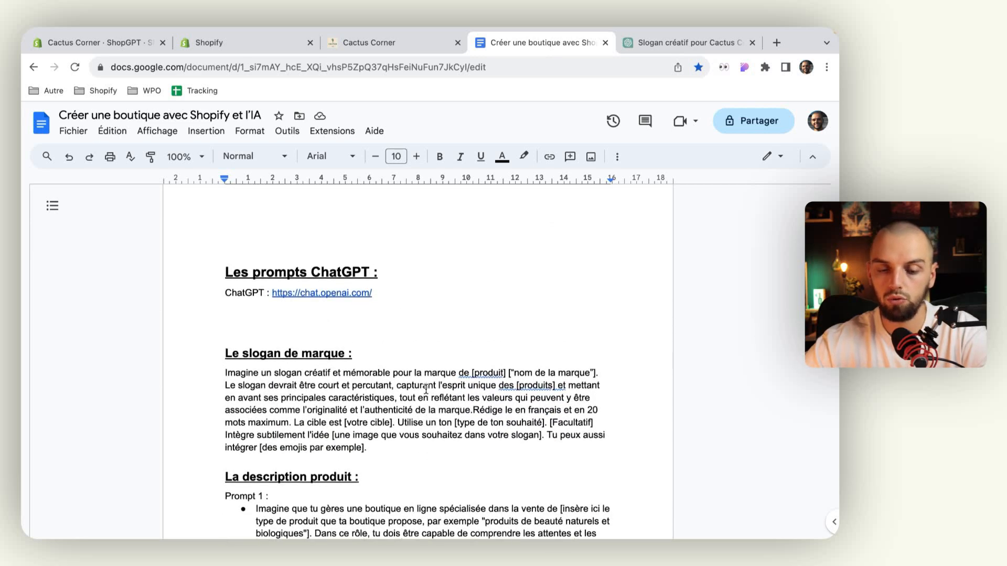
scroll(426, 389, down, 4)
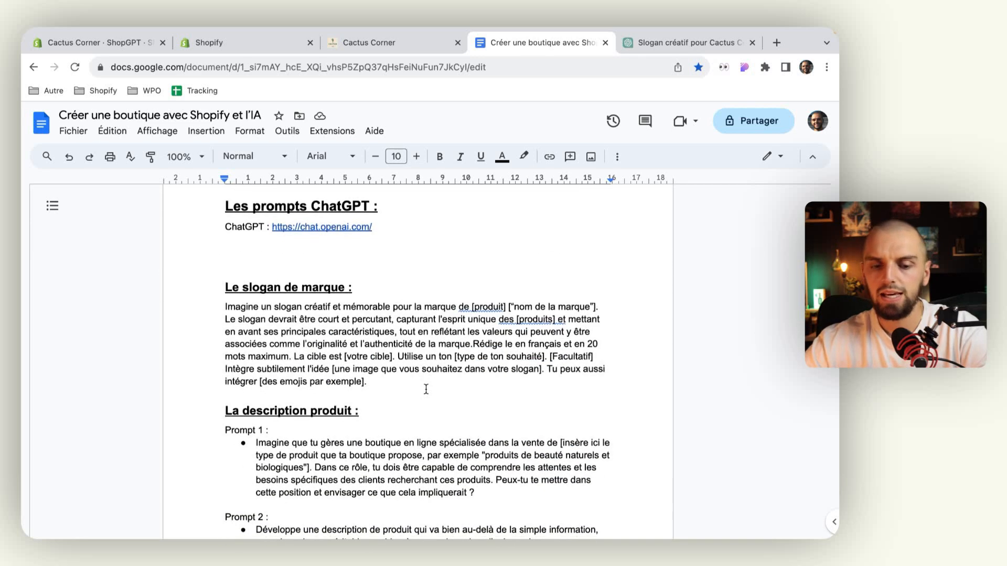
scroll(426, 390, down, 1)
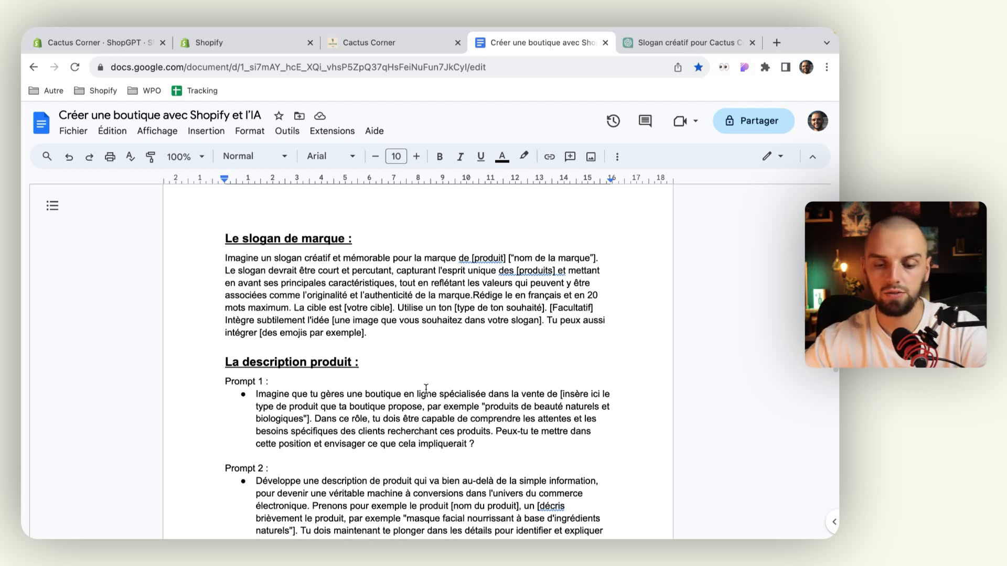
scroll(426, 388, down, 2)
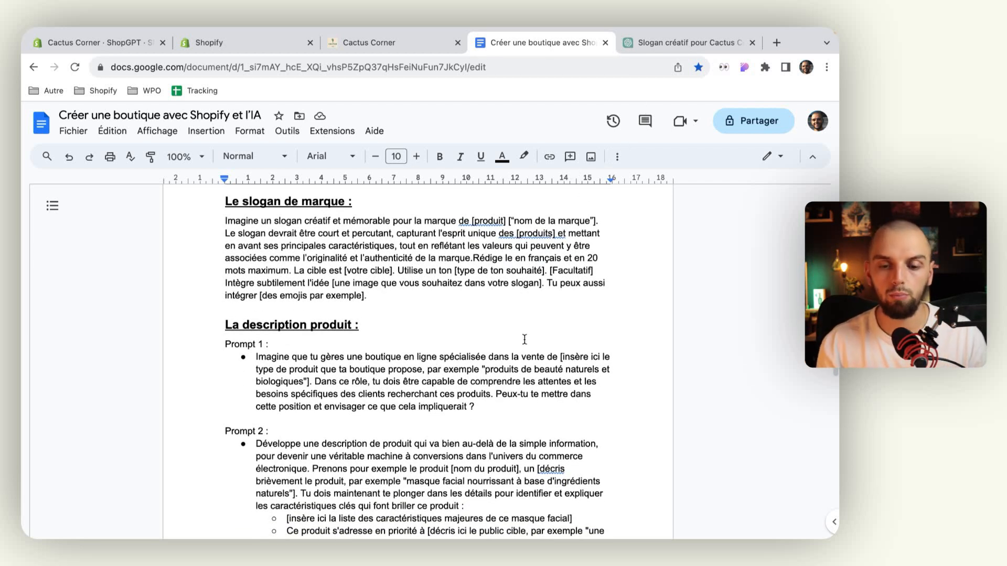
scroll(524, 339, down, 5)
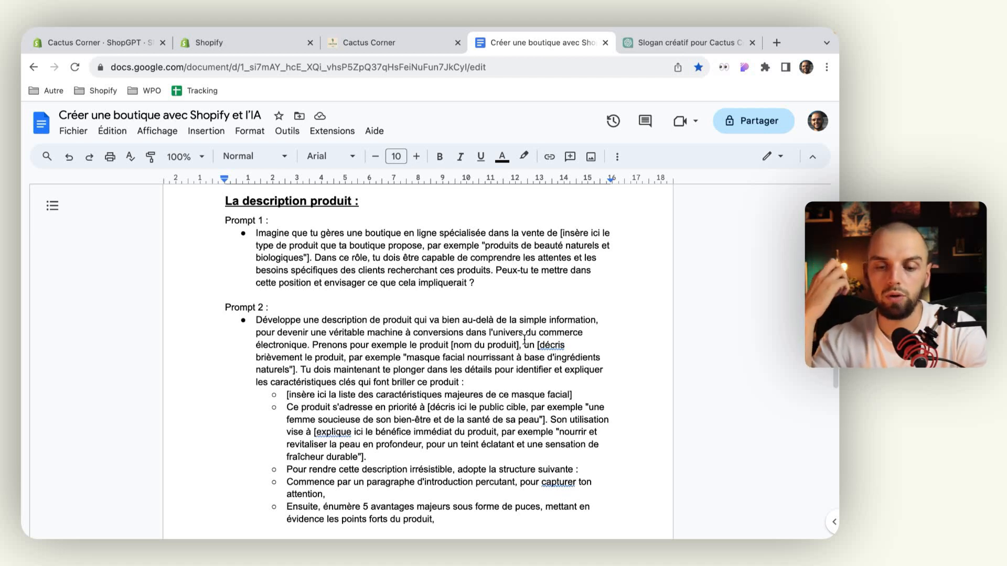
triple_click(389, 257)
key(super+c)
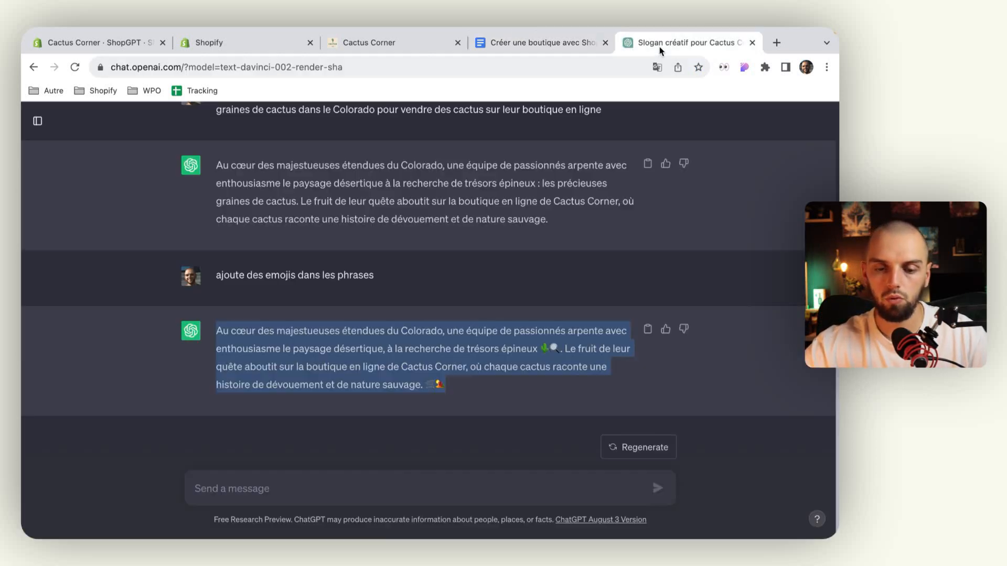
Switch to the ChatGPT conversation, paste the copied prompt into the message and remove its trailing blank line
click(682, 42)
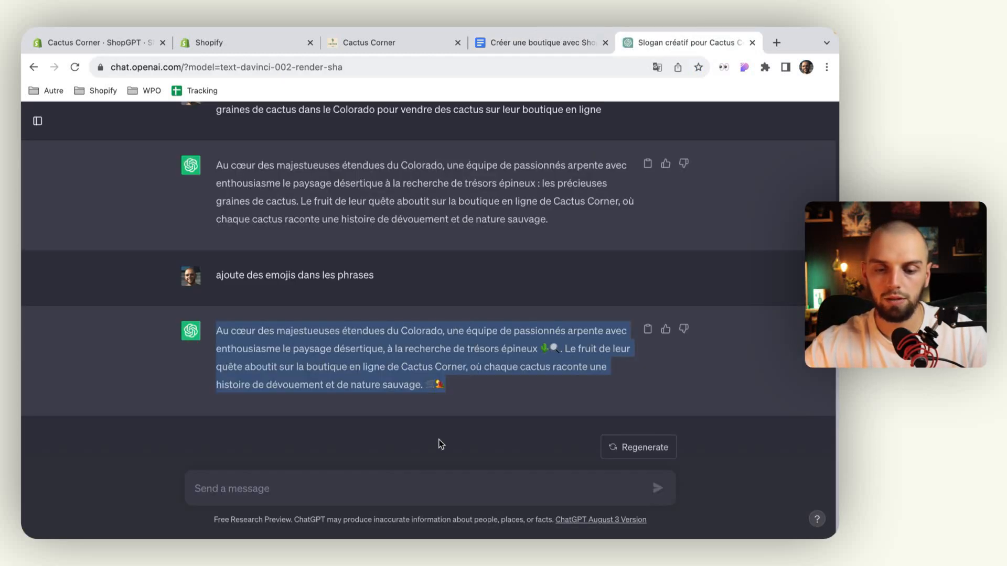
click(407, 488)
key(super+v)
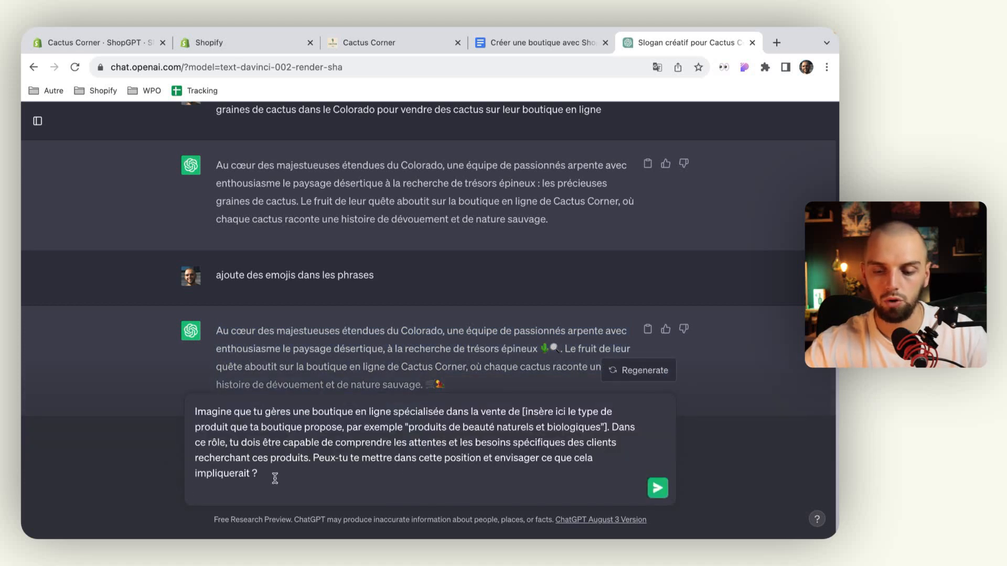
key(BackSpace)
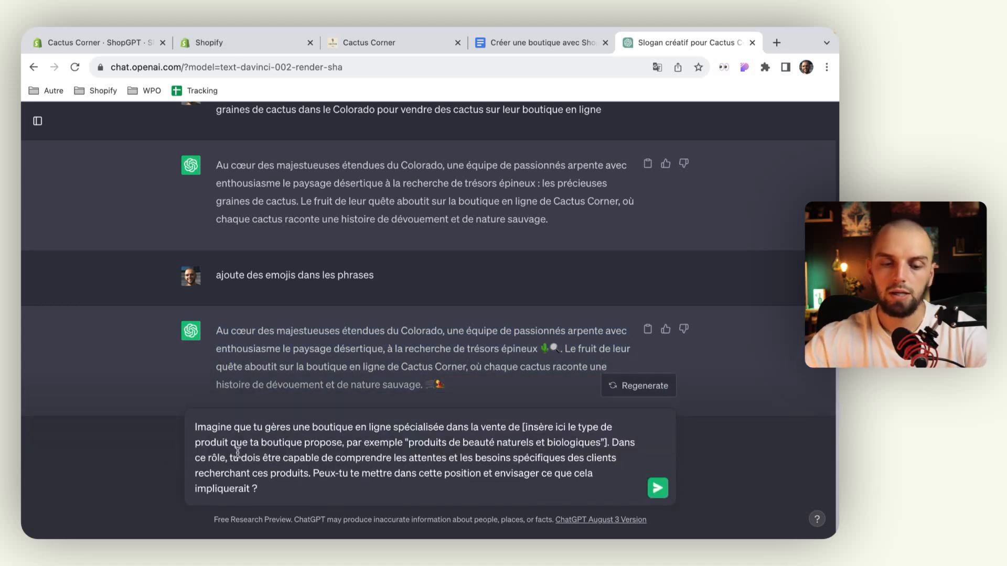
Replace the bracketed product-type placeholder in the message with "cactus organique originaire du Colorado"
drag(224, 425, 517, 429)
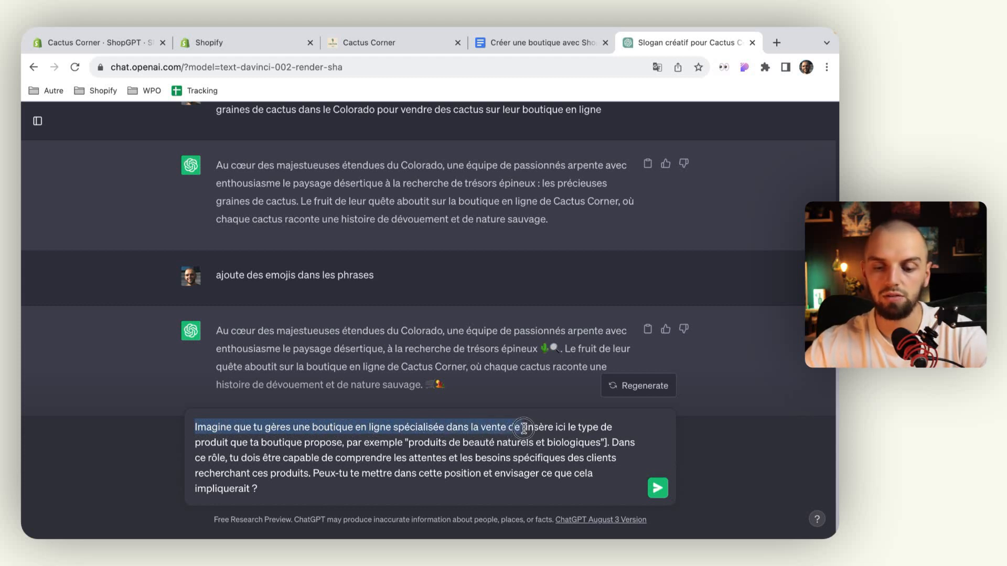
click(529, 426)
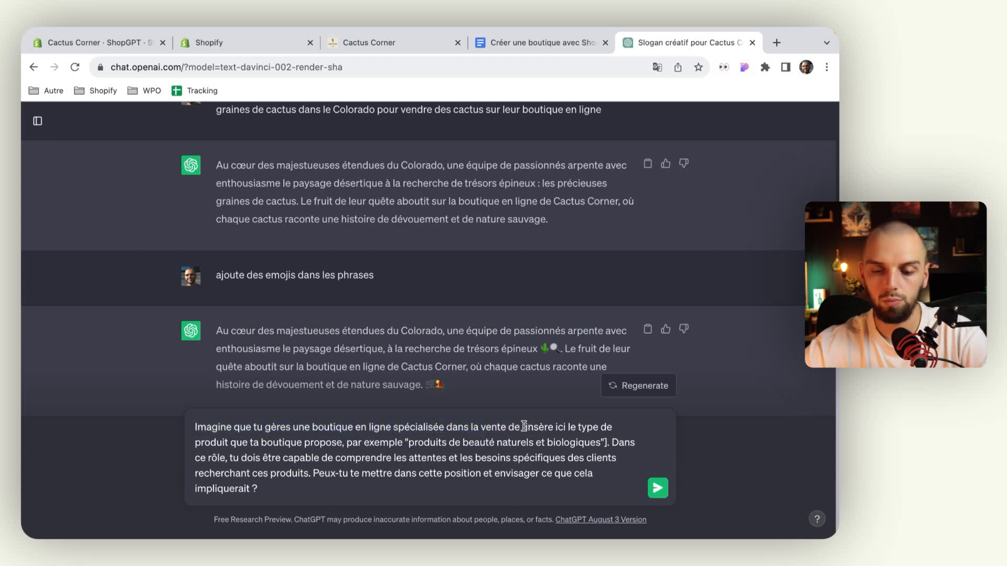
drag(522, 428, 610, 445)
key(BackSpace)
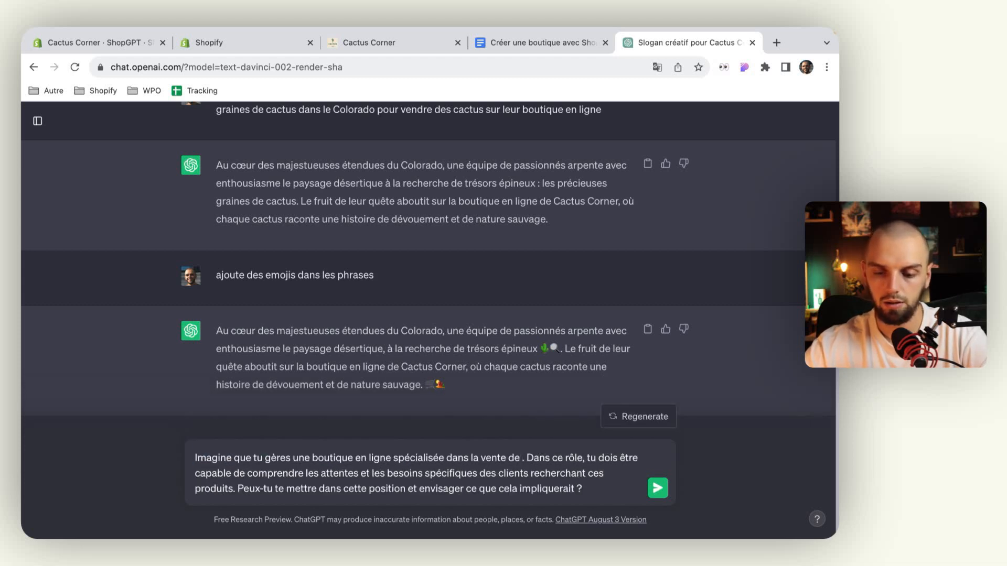
text(cactus)
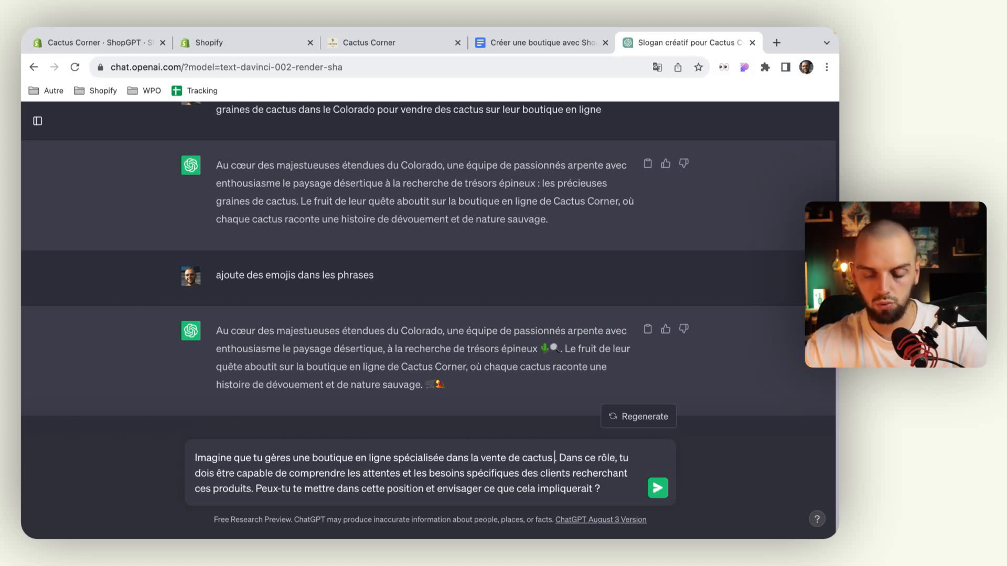
text( organiq)
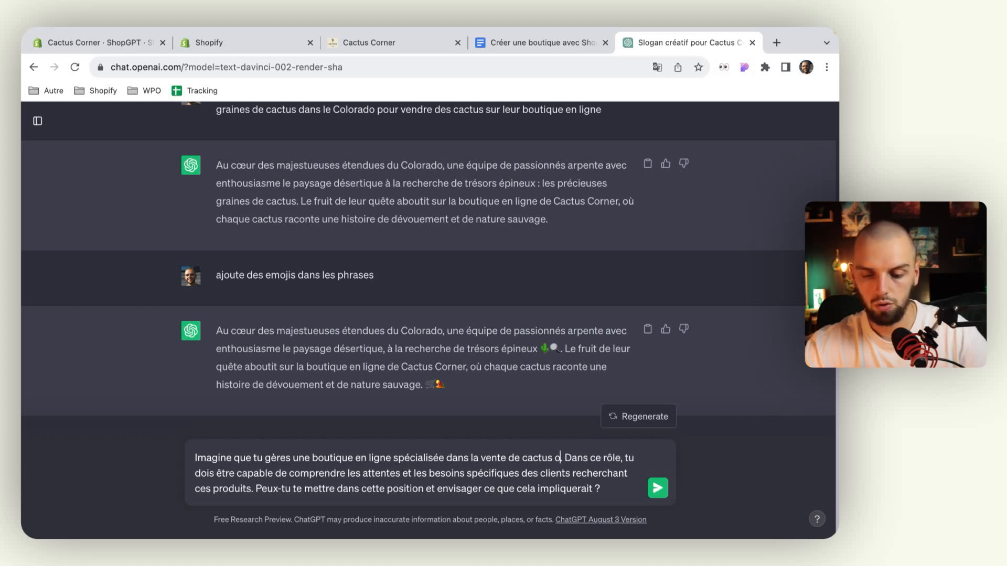
text(ue orig)
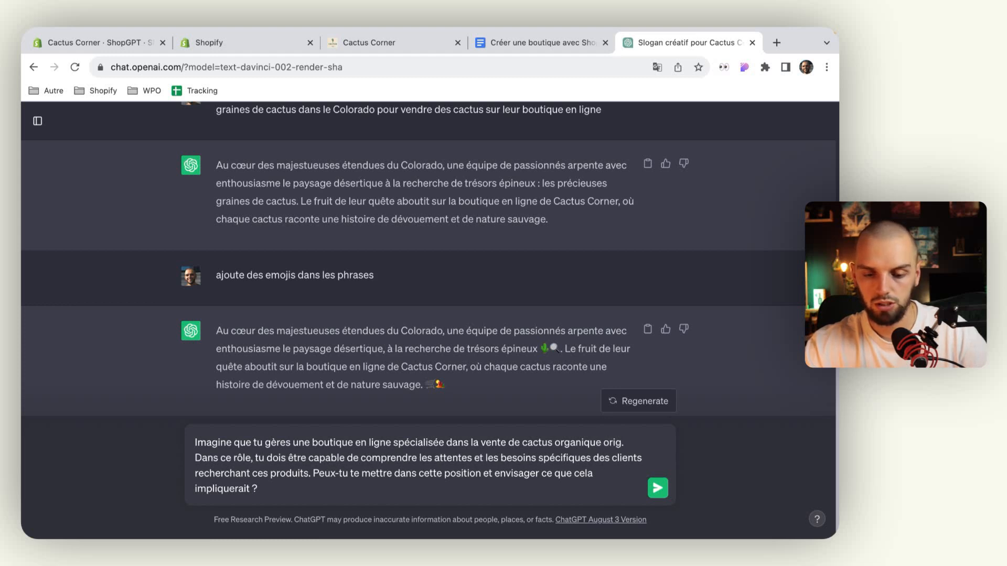
text(inaire du colora)
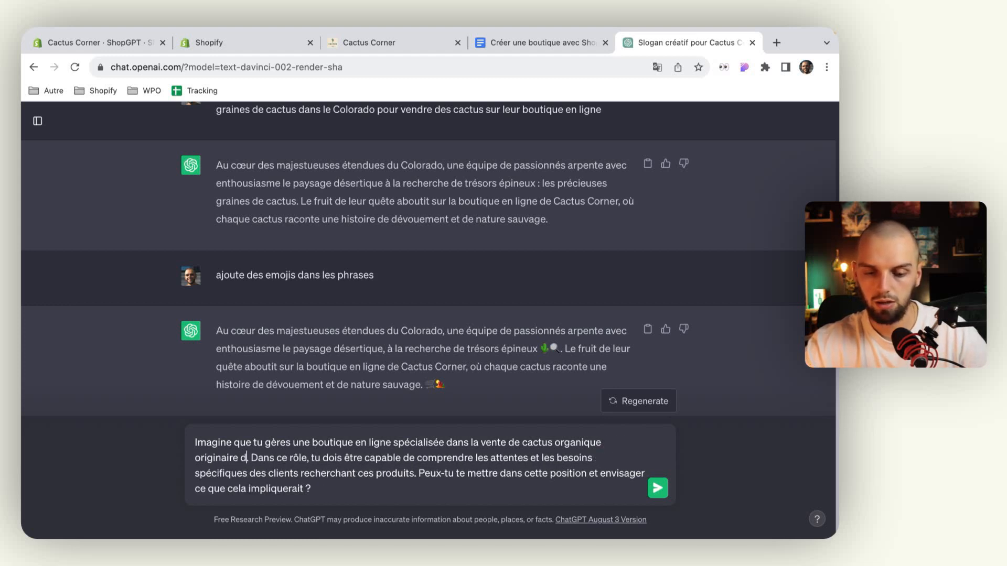
text(do)
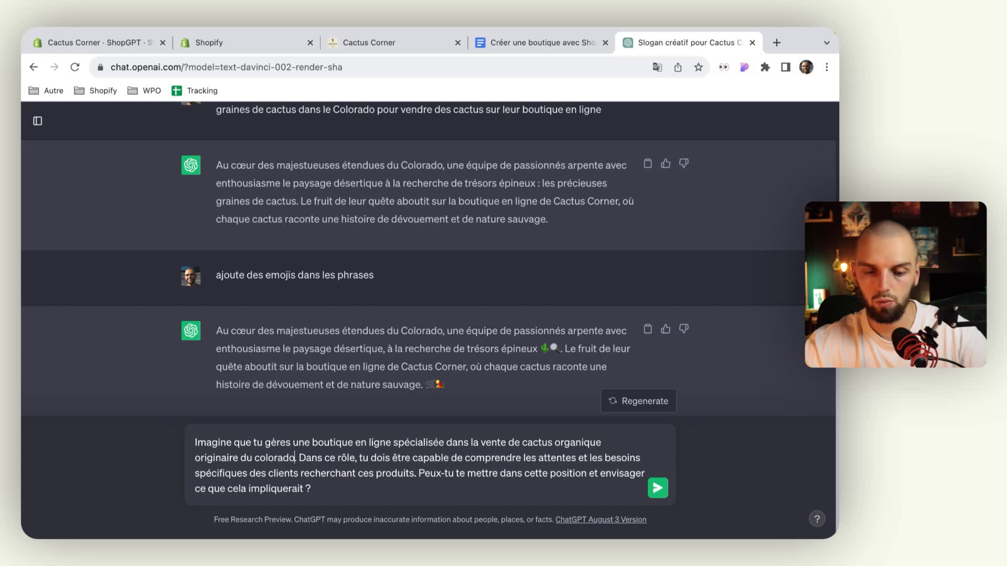
click(260, 457)
key(BackSpace)
text(C)
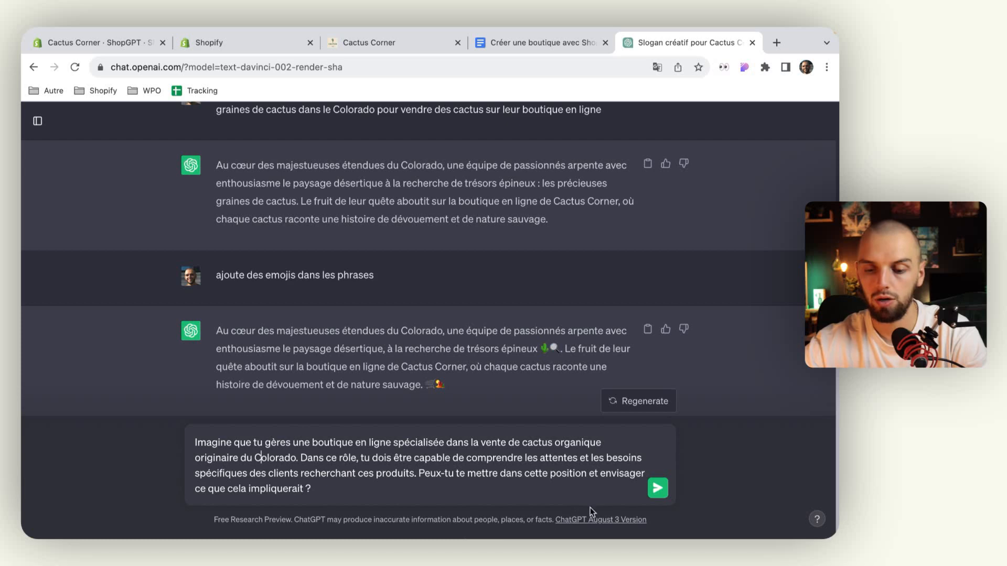
Send the prompt and read through ChatGPT's reply
click(657, 489)
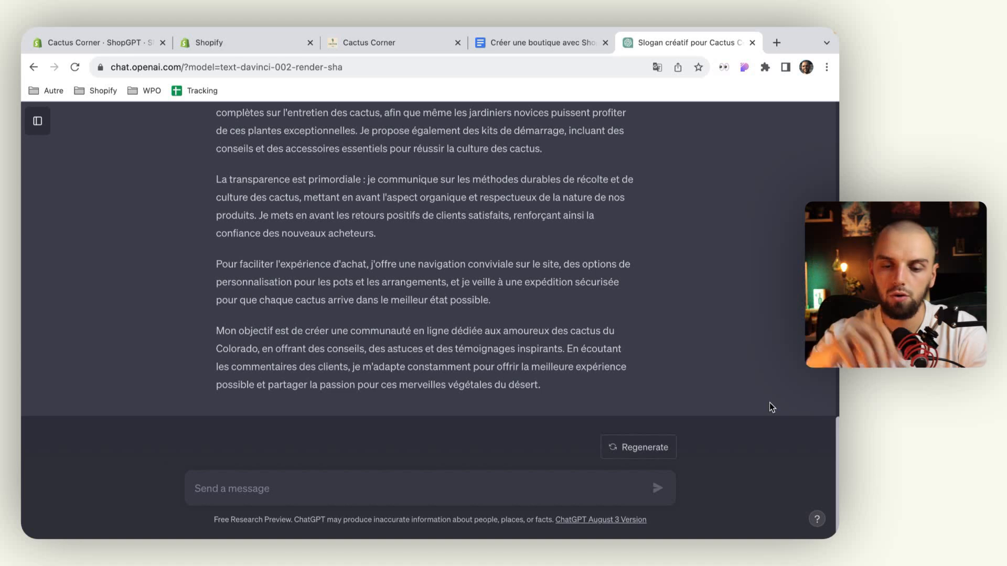
scroll(612, 358, up, 5)
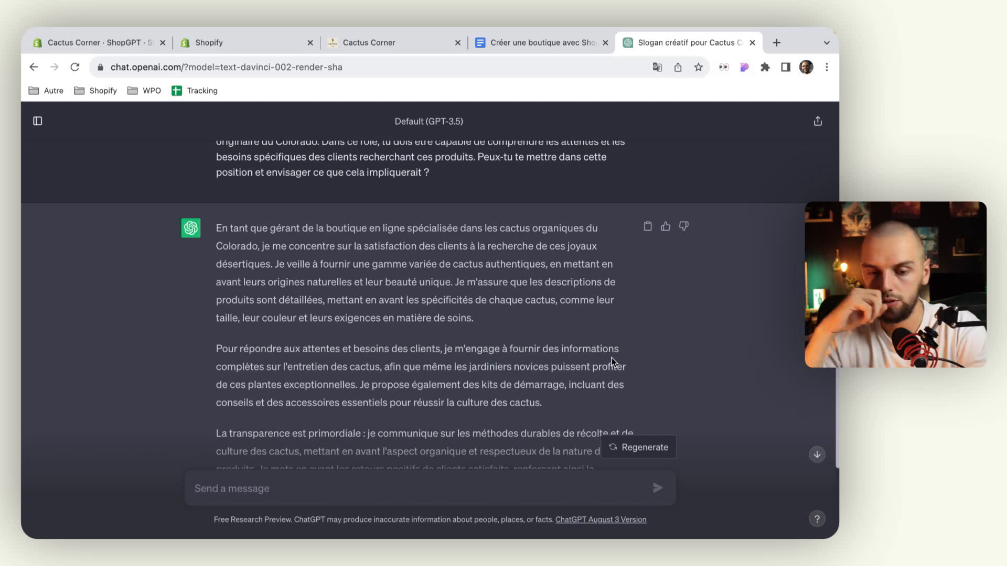
scroll(611, 358, down, 5)
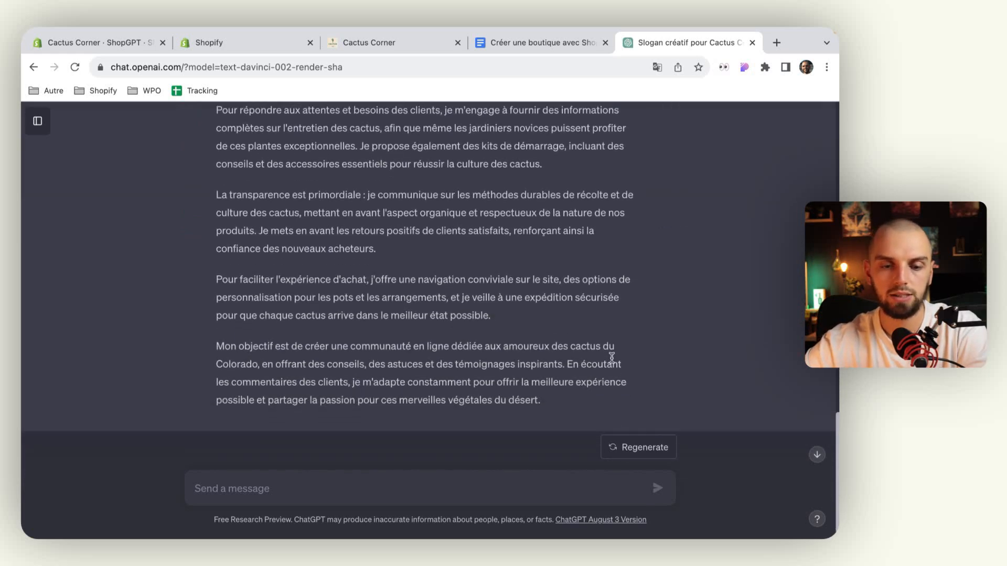
Return to the Google Docs document and copy the full Prompt 2 text under "La description produit"
click(541, 43)
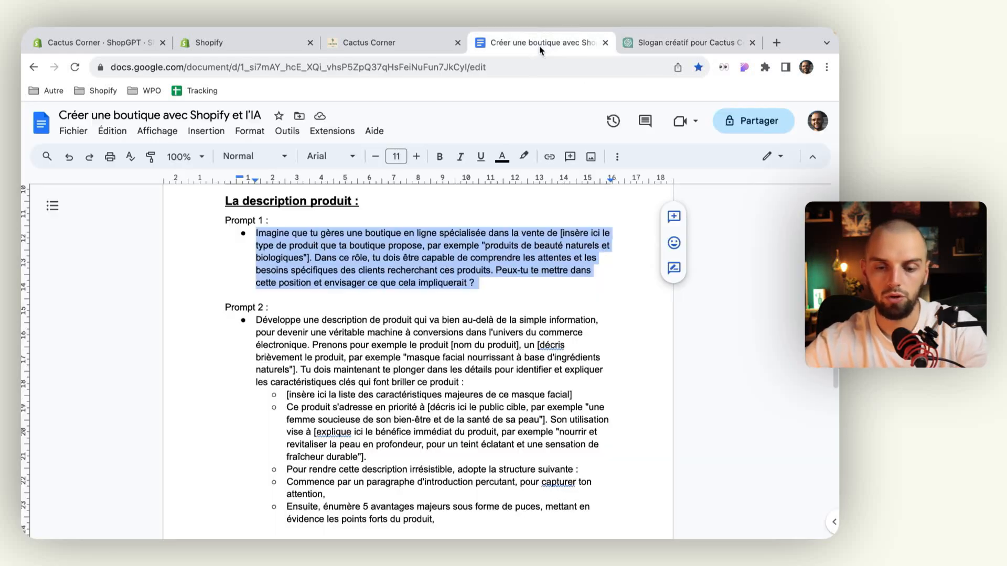
click(310, 334)
drag(258, 320, 443, 522)
scroll(443, 521, down, 3)
scroll(443, 521, down, 3)
click(507, 404)
drag(608, 404, 255, 215)
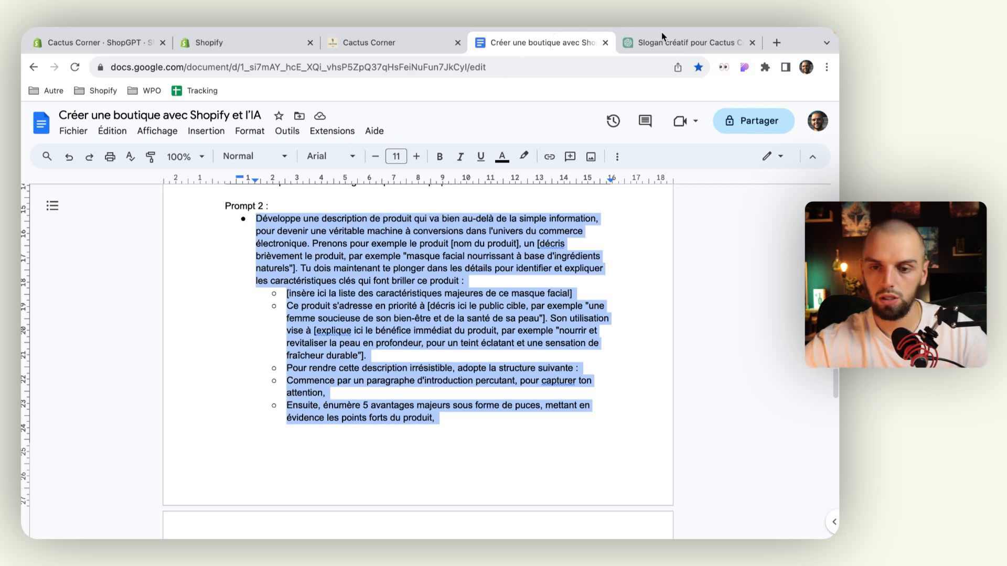
Switch to the ChatGPT conversation and paste Prompt 2 into the message
click(691, 45)
click(397, 485)
key(super+v)
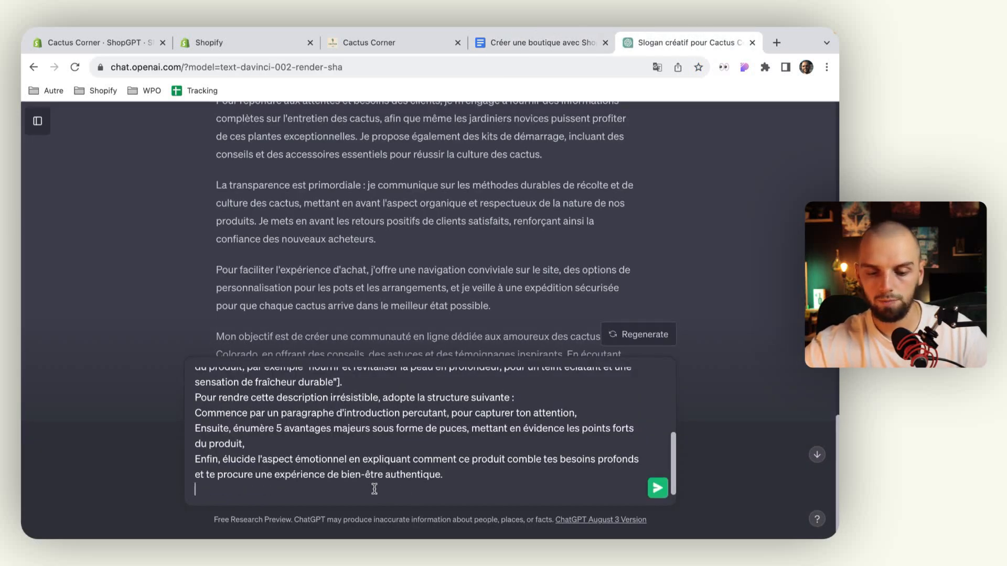
Replace the "[nom du produit]" placeholder in the pasted prompt with "Cactus en pot"
scroll(375, 489, up, 10)
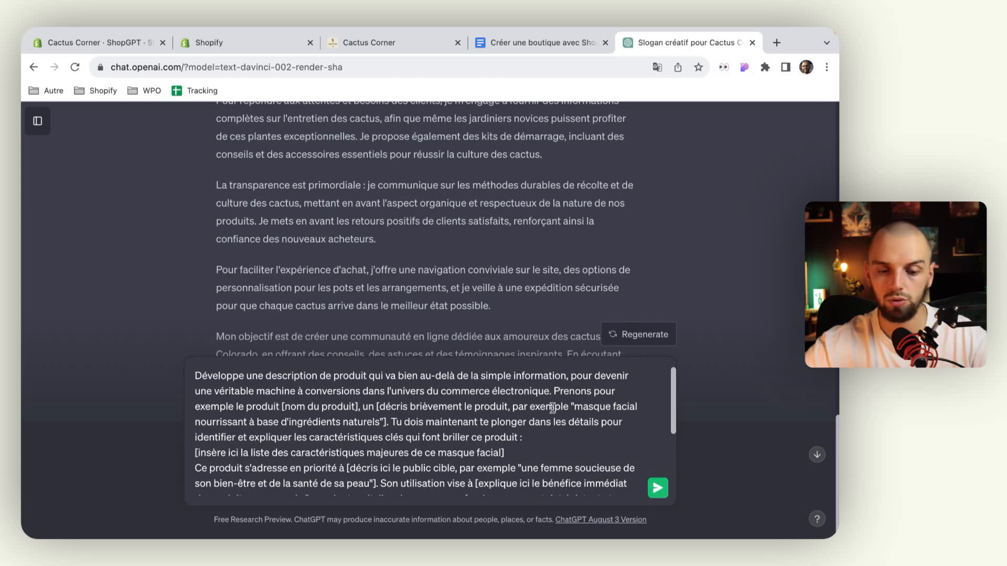
drag(282, 407, 358, 406)
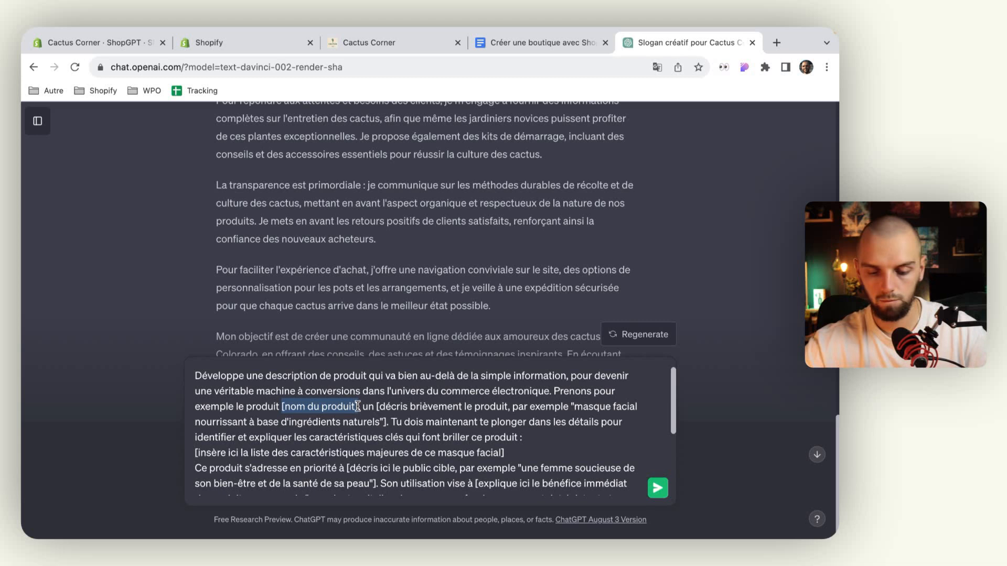
text(Cactus en pot)
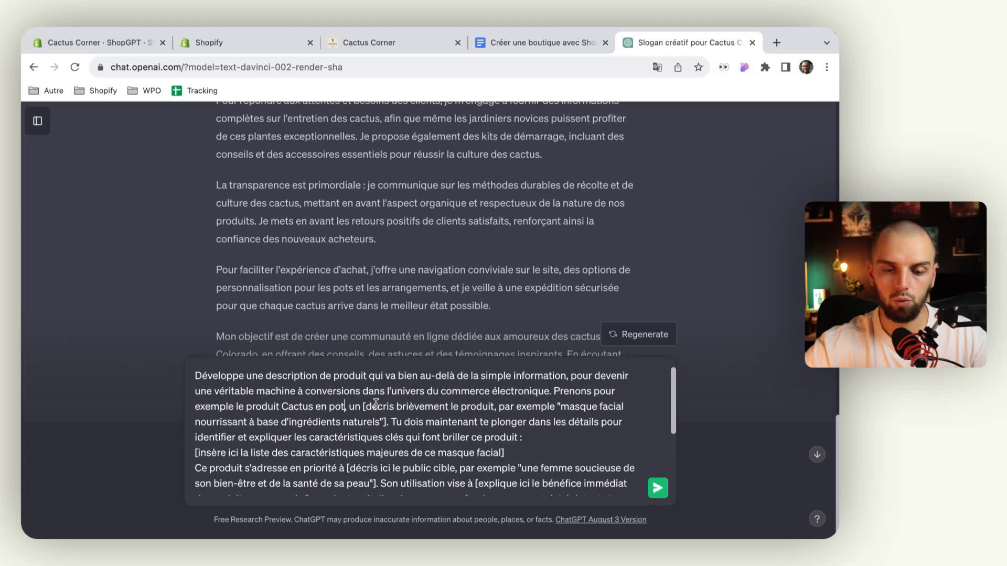
Replace the brief-description placeholder with "cactus idéal pour les appartements qui est vendu avec un pot fabriqué à la main au Colorado par des chercheurs de cactus"
drag(363, 407, 387, 418)
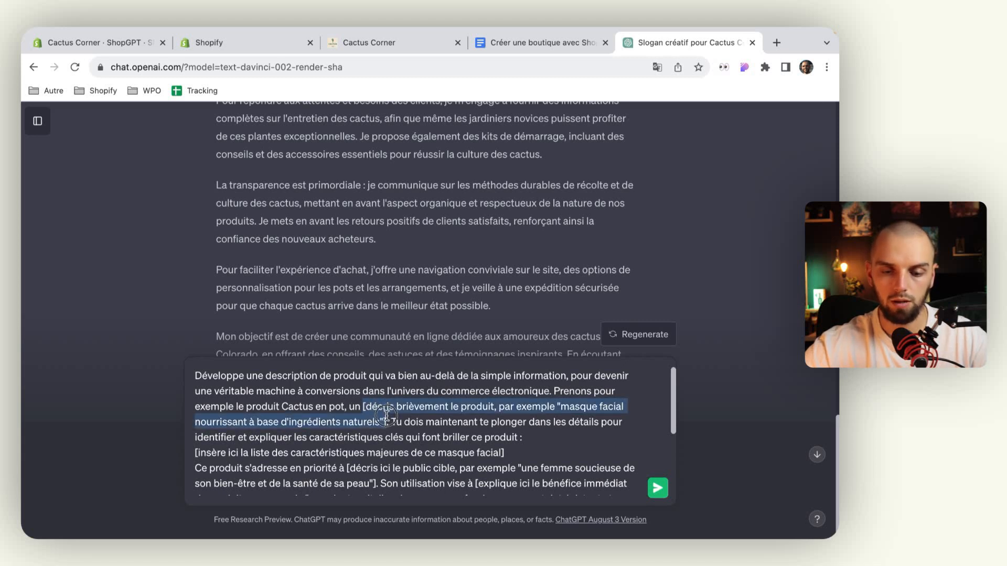
text(cactus idéal pour)
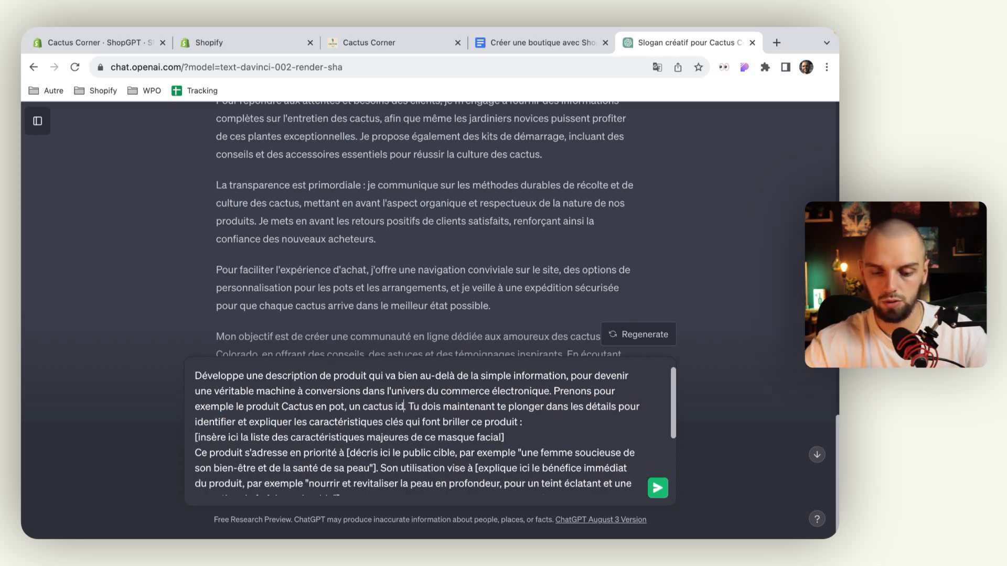
text( les apparete)
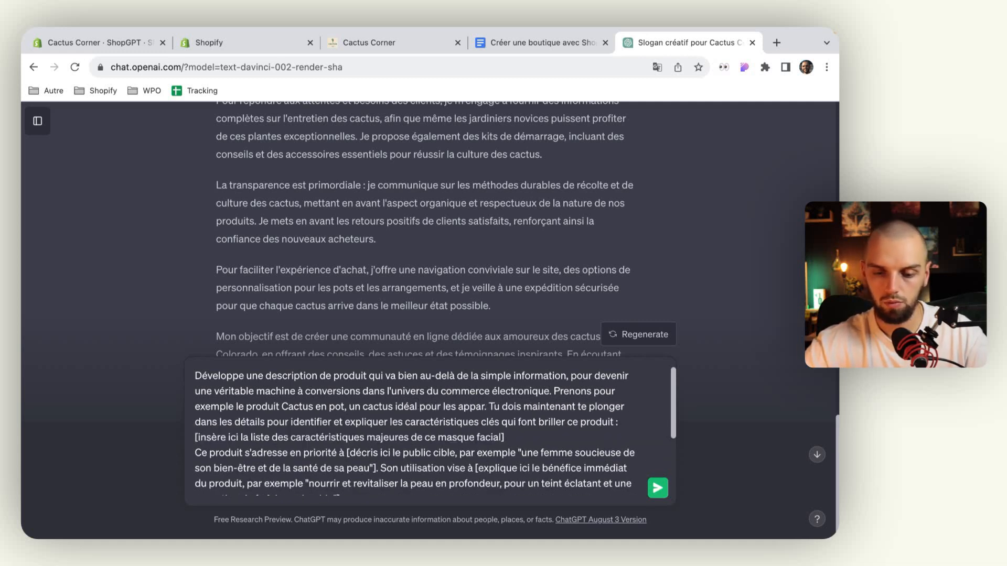
text(teme)
key(BackSpace)
key(BackSpace)
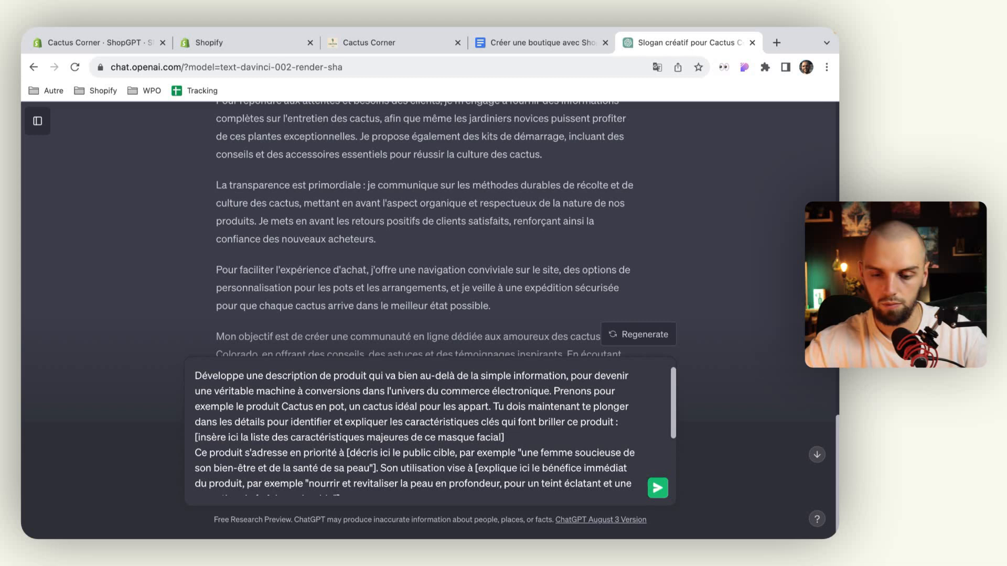
text(ements qui est vendu avec un pot fabriqué à la main)
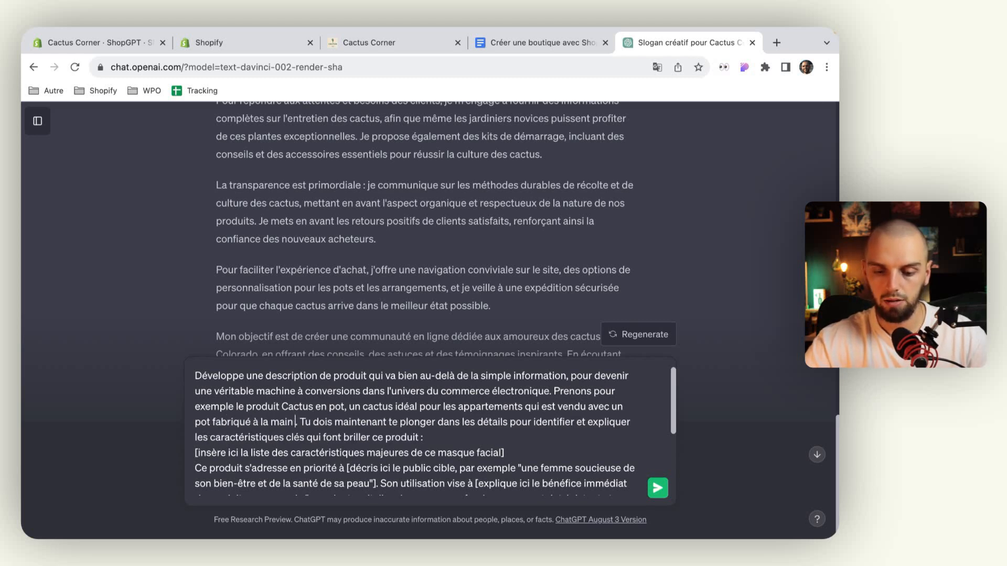
text( au Colorado par des)
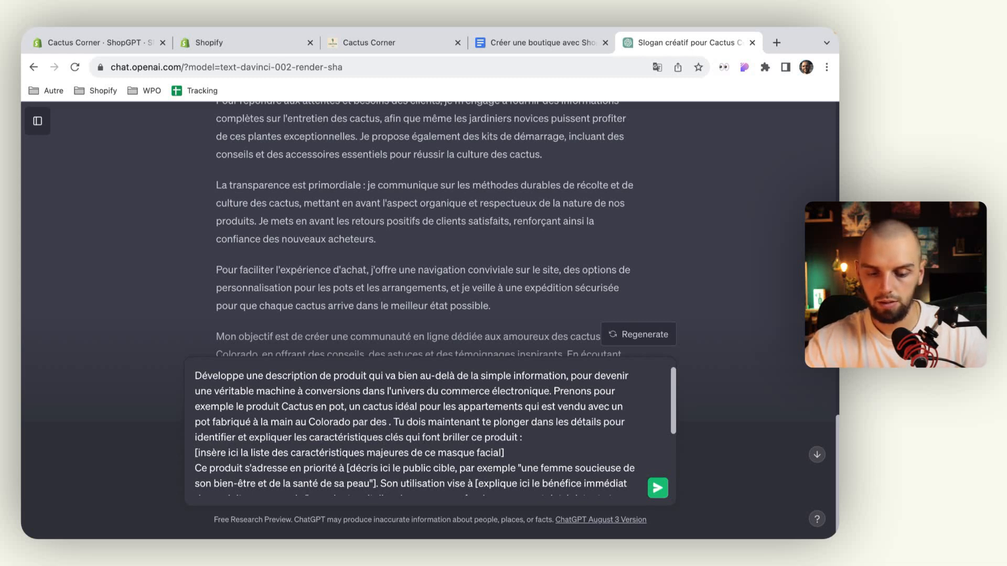
text( chercheurs)
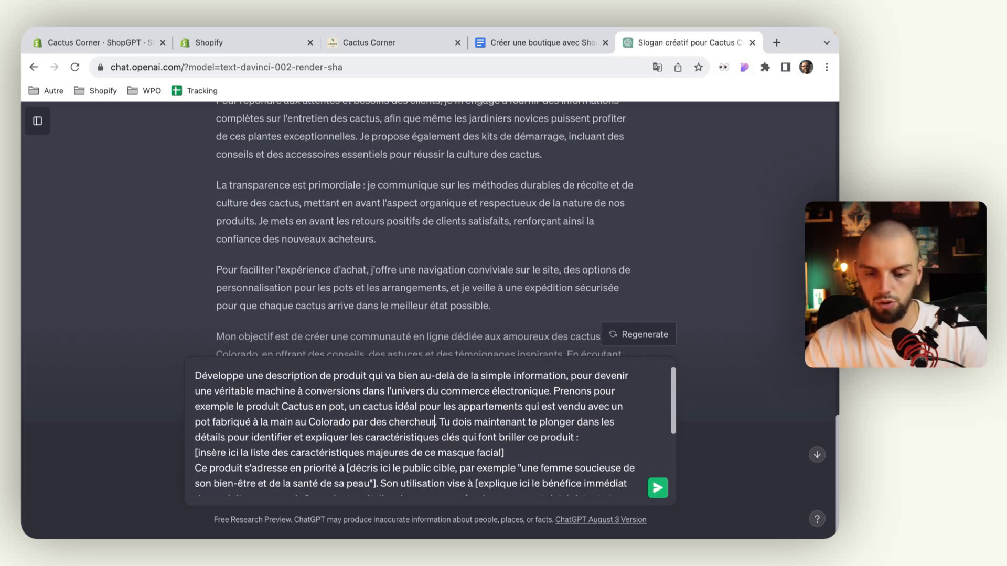
text( de cactus)
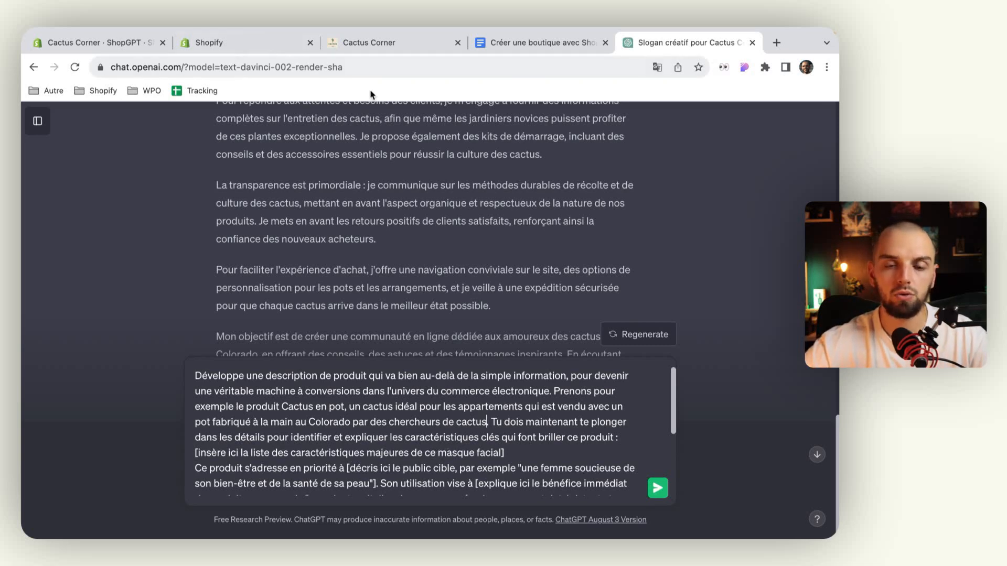
Open the Cactus en pot product page in the Cactus Corner store and copy the watering and light advice from its Entretien section
click(373, 42)
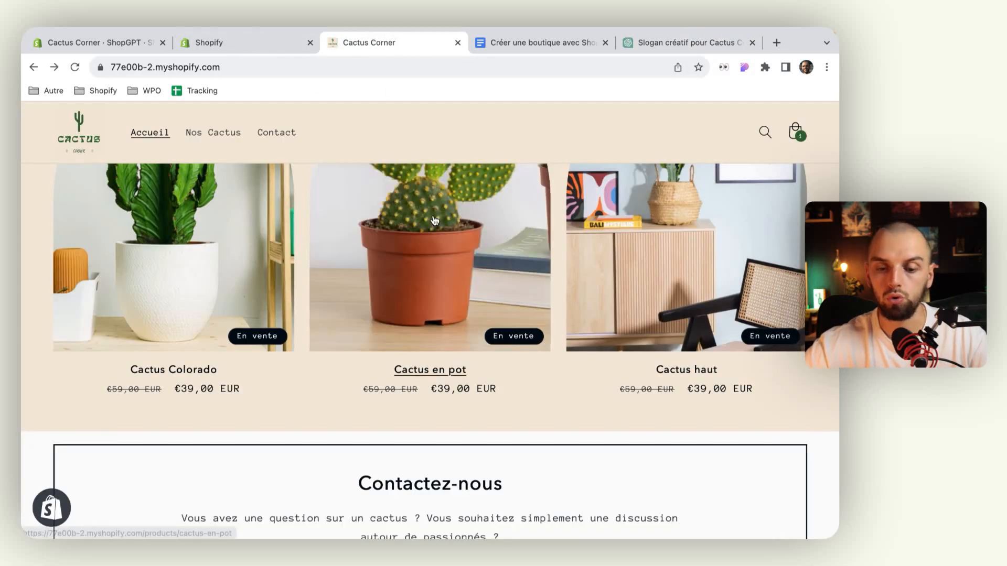
click(434, 321)
scroll(602, 371, down, 7)
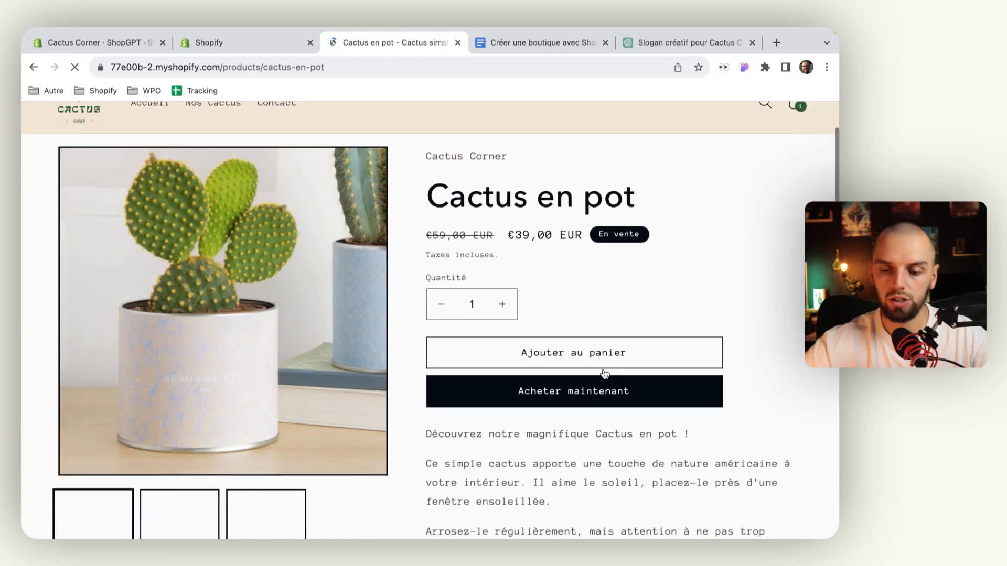
scroll(603, 371, down, 2)
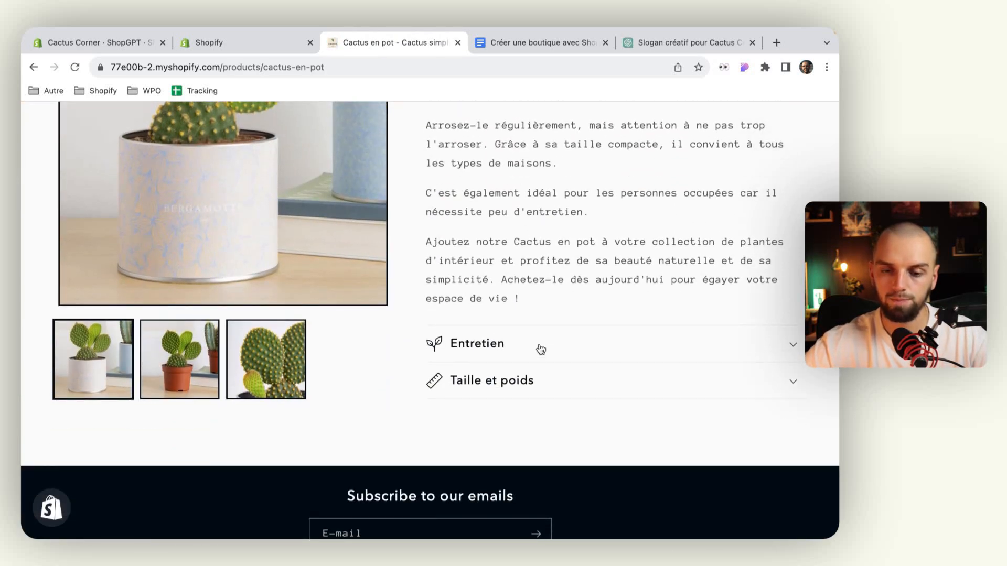
scroll(561, 319, up, 3)
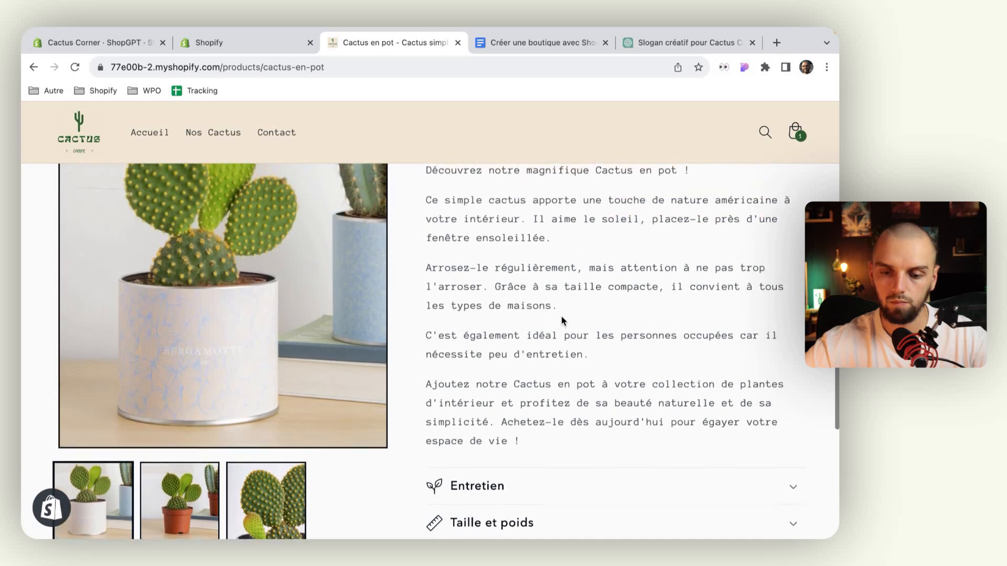
scroll(562, 316, down, 5)
click(540, 320)
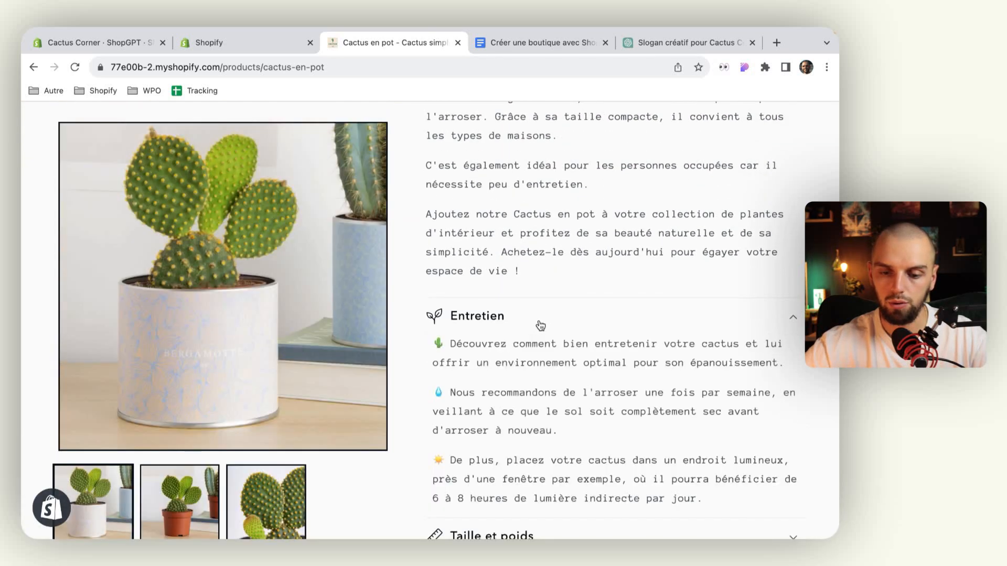
scroll(540, 338, down, 2)
drag(703, 434, 432, 335)
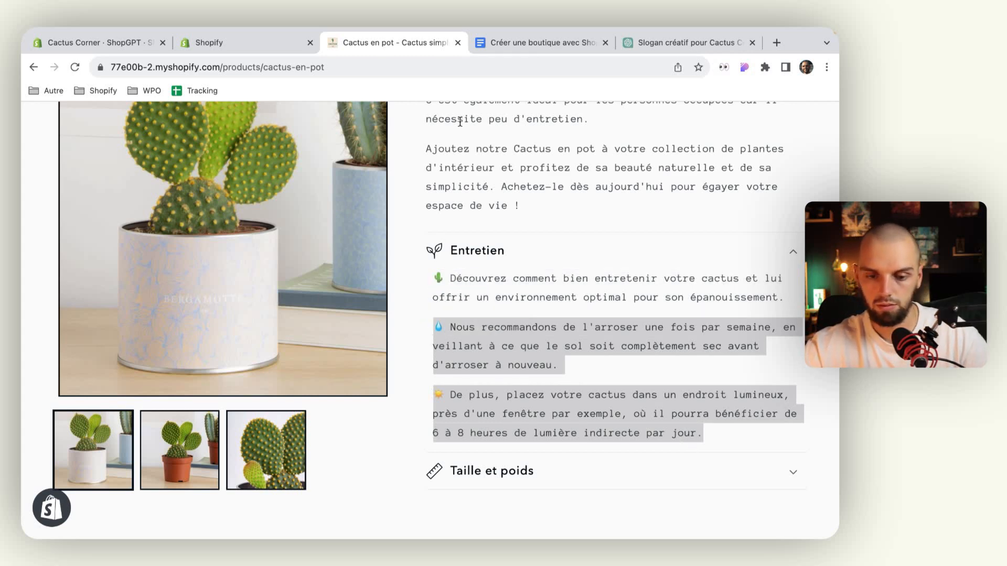
Return to the ChatGPT conversation and replace the key-features placeholder line with the copied watering and light advice
click(206, 43)
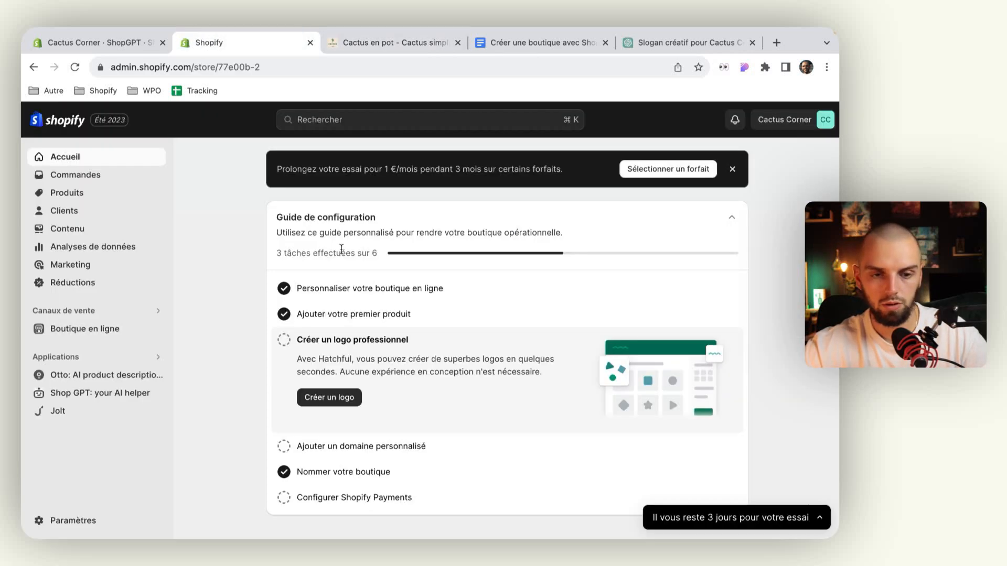
click(668, 44)
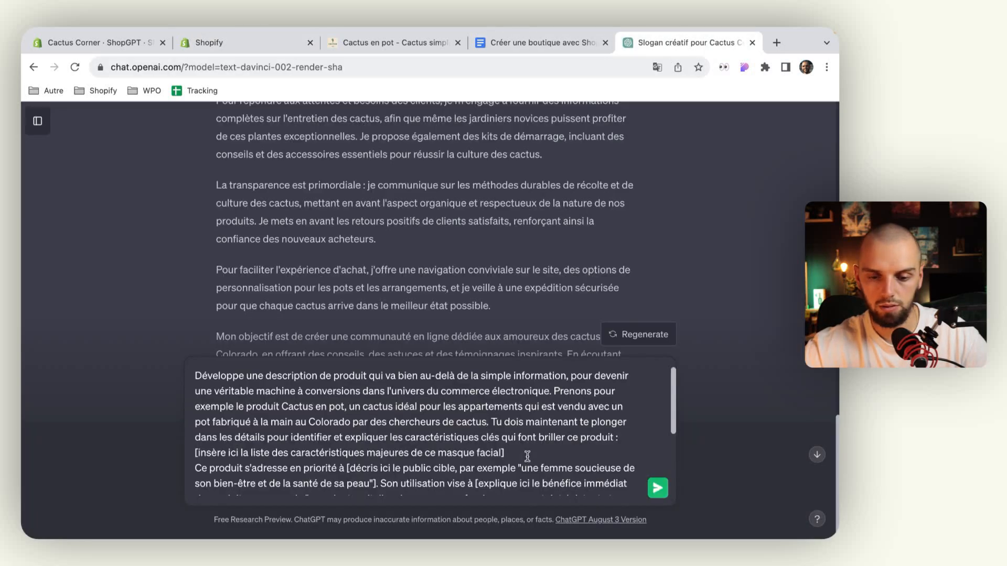
triple_click(491, 453)
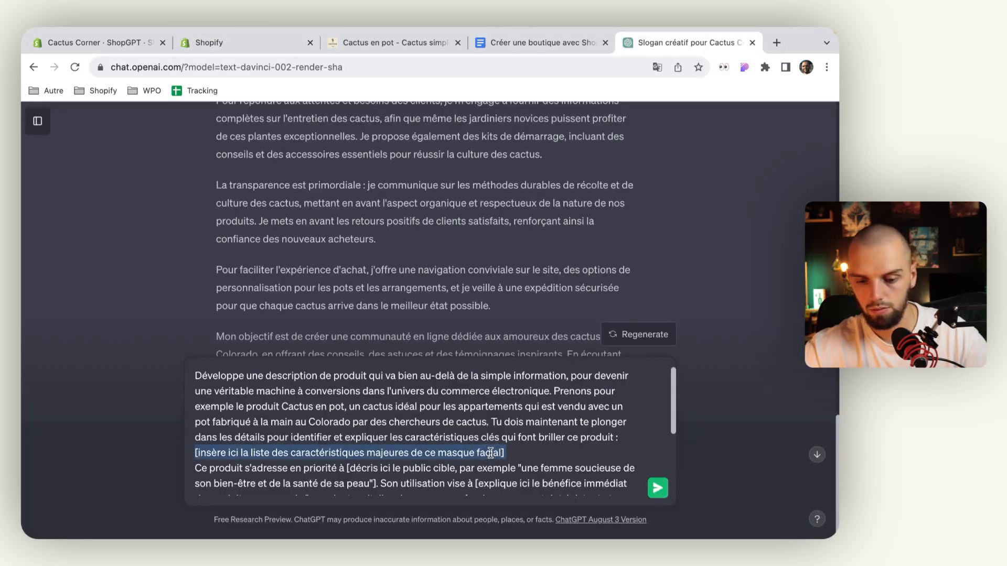
key(BackSpace)
key(Return)
key(Return)
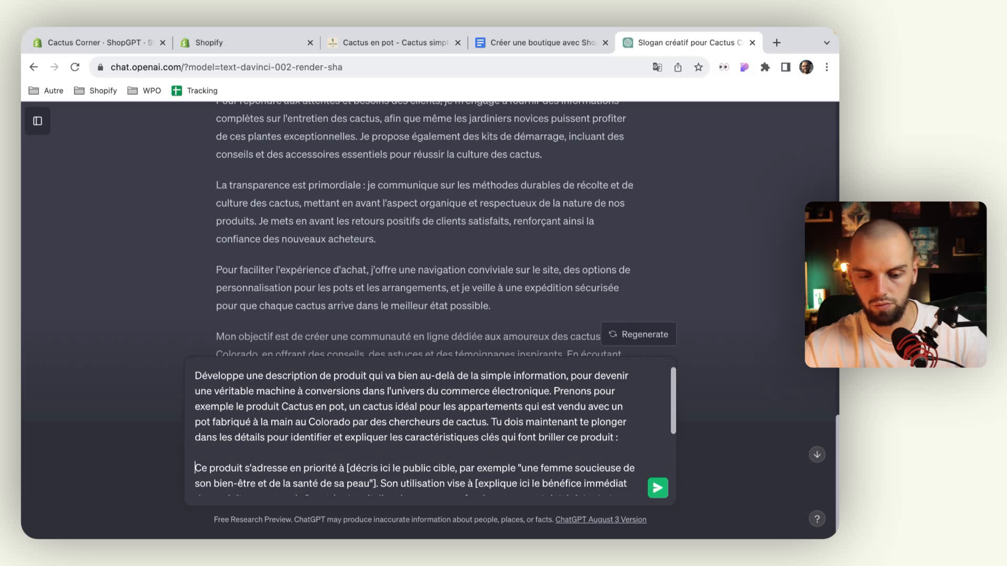
click(459, 457)
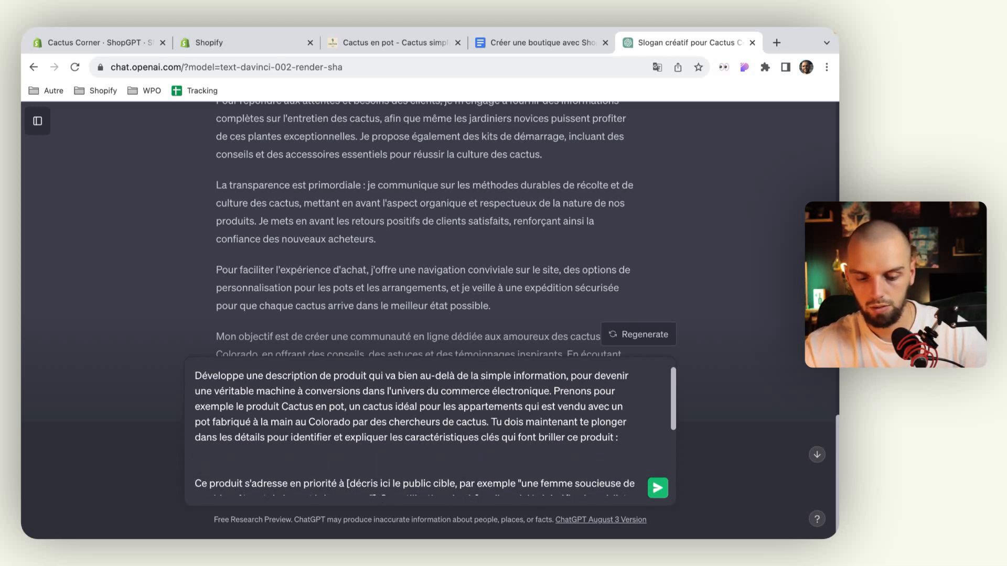
text(💧 Nous recommandons de l'arroser une fois par semaine, en veillant à ce que le sol soit complètement sec avant d'arroser à nouveau.  ☀️ De plus, placez votre cactus dans un endroit lumineux, près d'une fenêtre par exemple, où il pourra bénéficier de 6 à 8 heures de lumière indirecte par jour.)
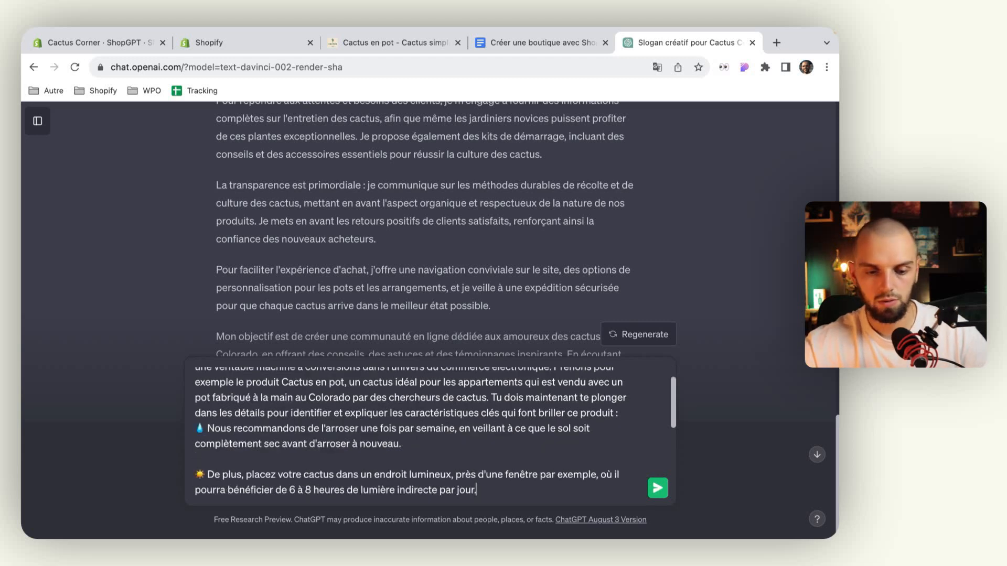
Remove the water-drop and sun emojis from the start of the two pasted care paragraphs
key(BackSpace)
key(BackSpace)
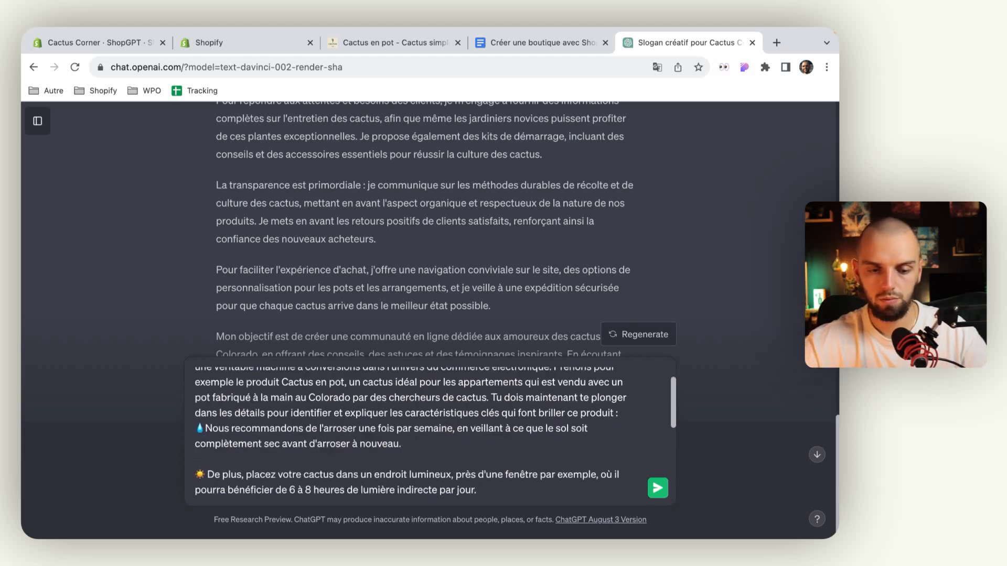
key(BackSpace)
key(BackSpace)
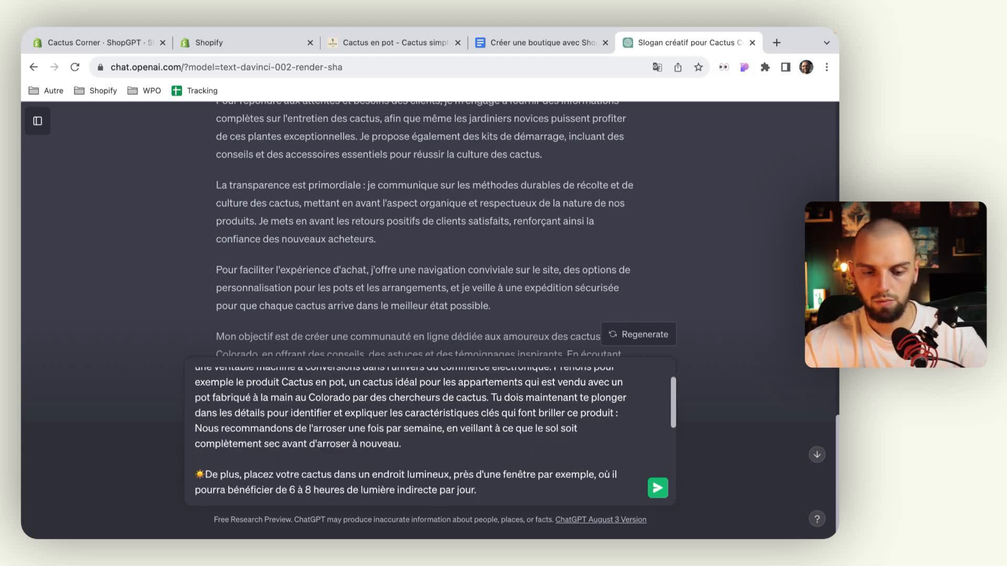
scroll(210, 476, down, 3)
scroll(213, 432, up, 3)
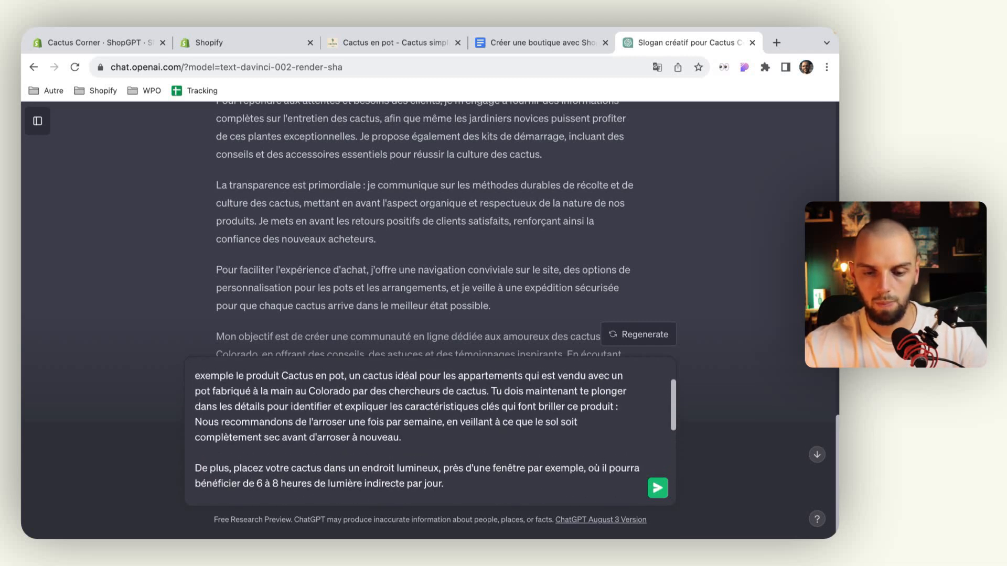
Turn the two care paragraphs into dash-marked list items and remove the blank line between them
click(196, 423)
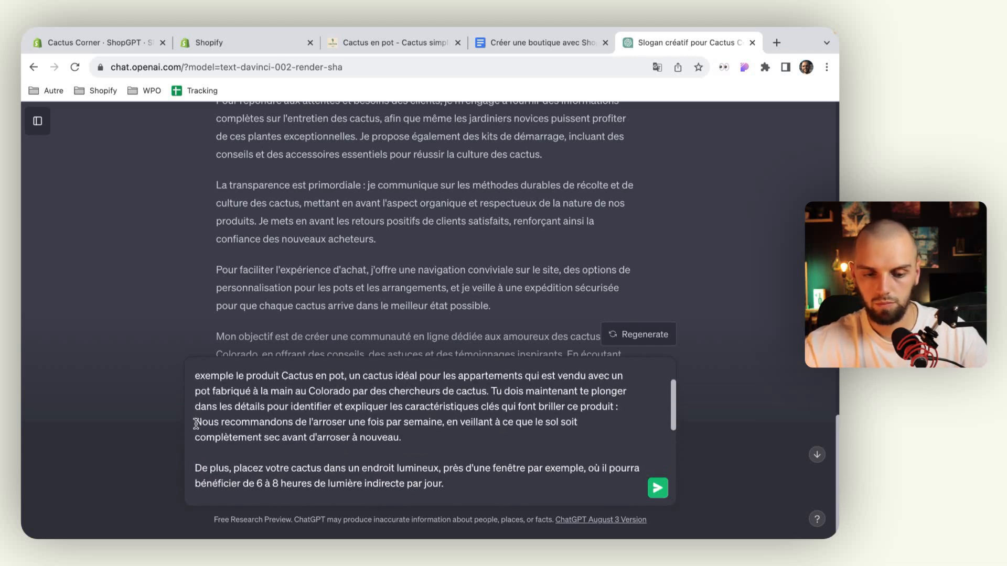
text(-)
click(197, 464)
text(-)
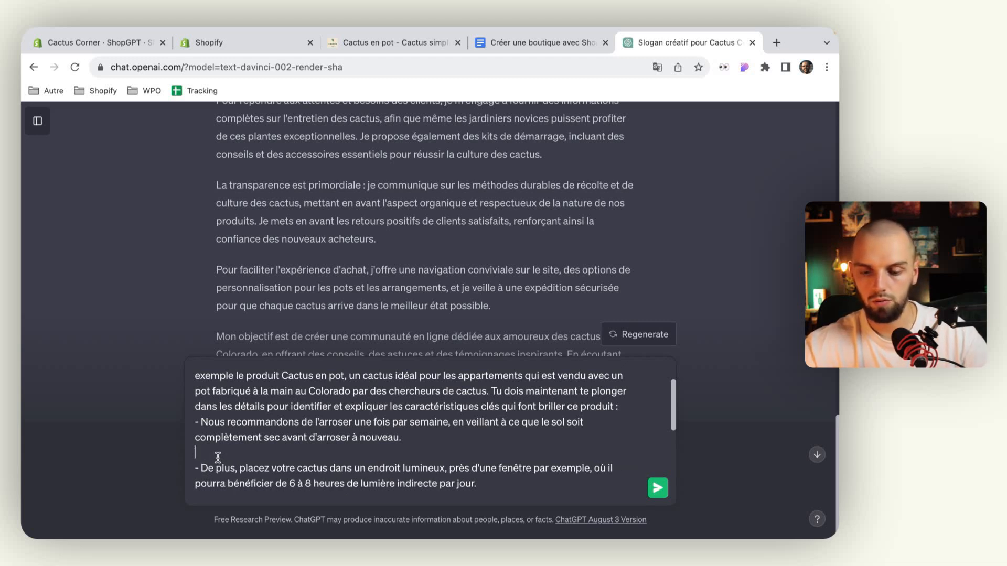
key(BackSpace)
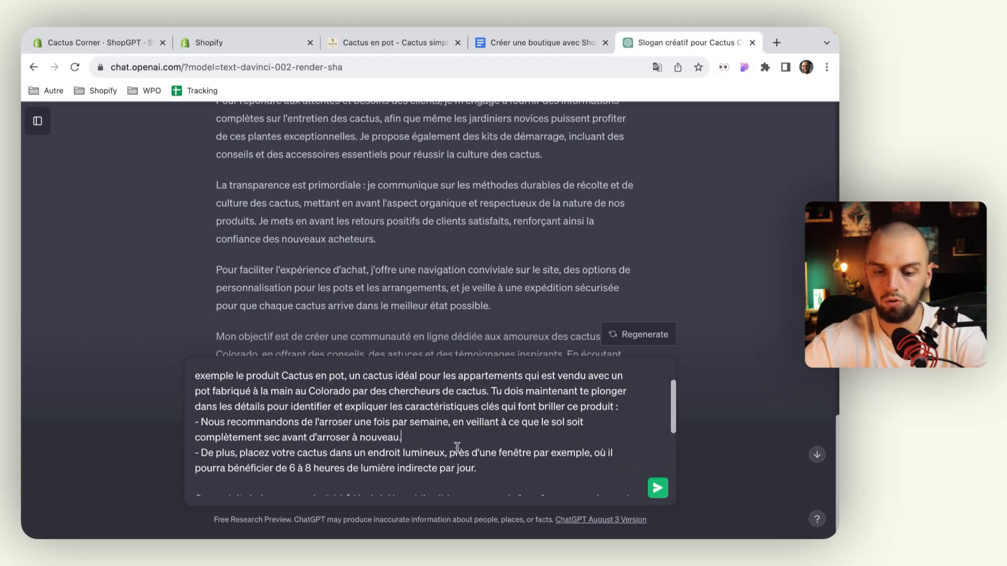
Add the list items "Pot fabriqué à la main" and "Graines de cactus de colorado" below the care advice, and start another dash line
click(498, 466)
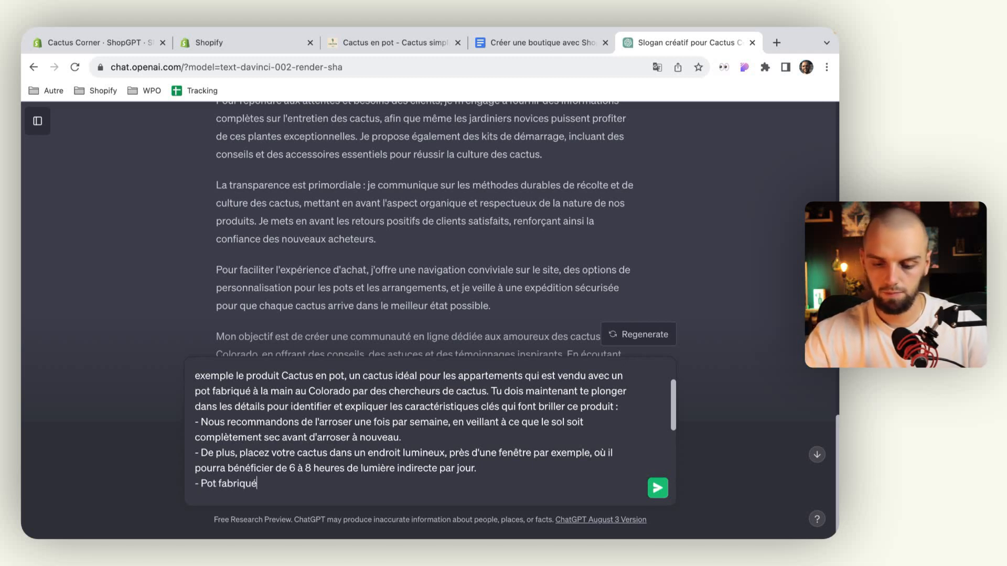
key(shift+Return)
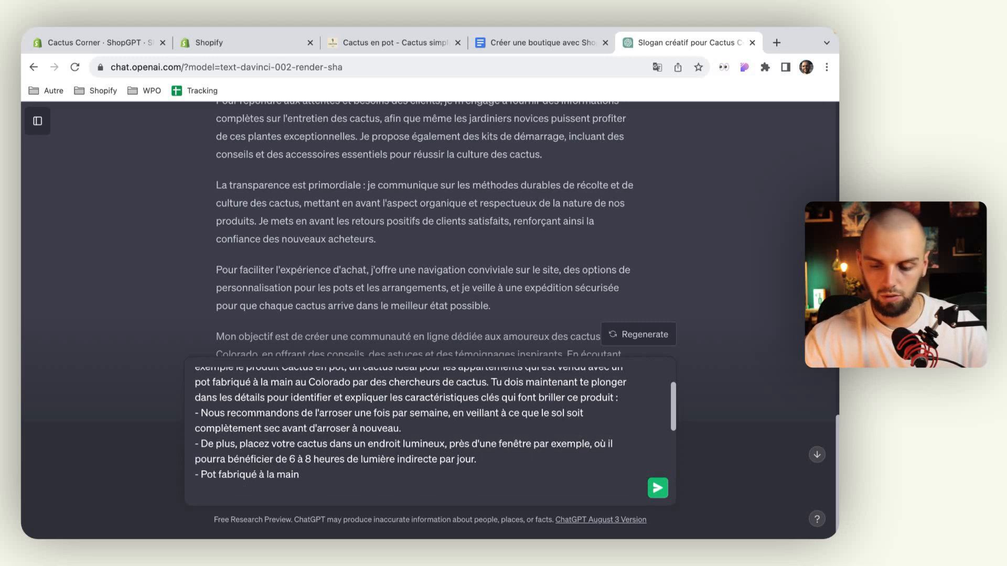
text(raine)
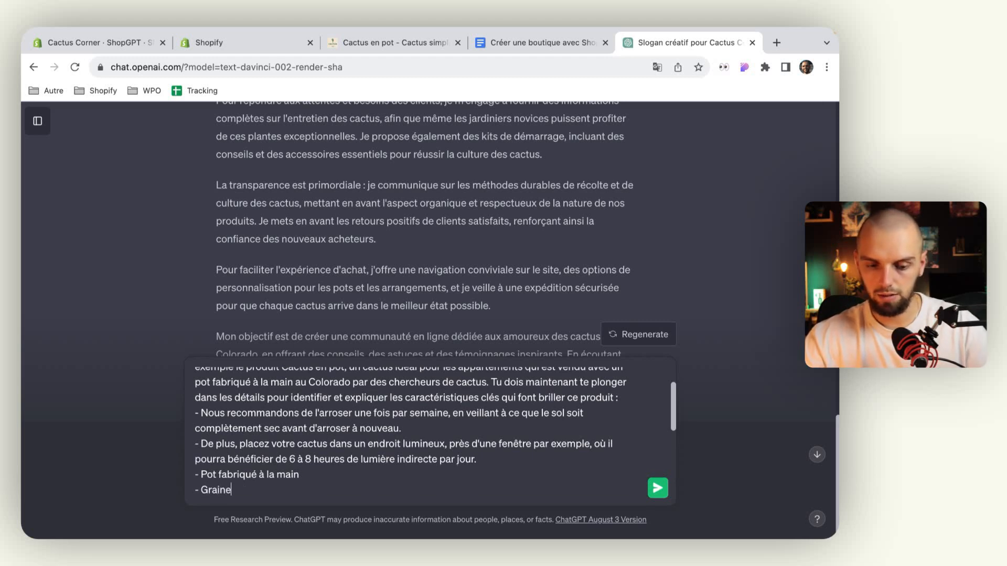
text(s de cactus de colorado)
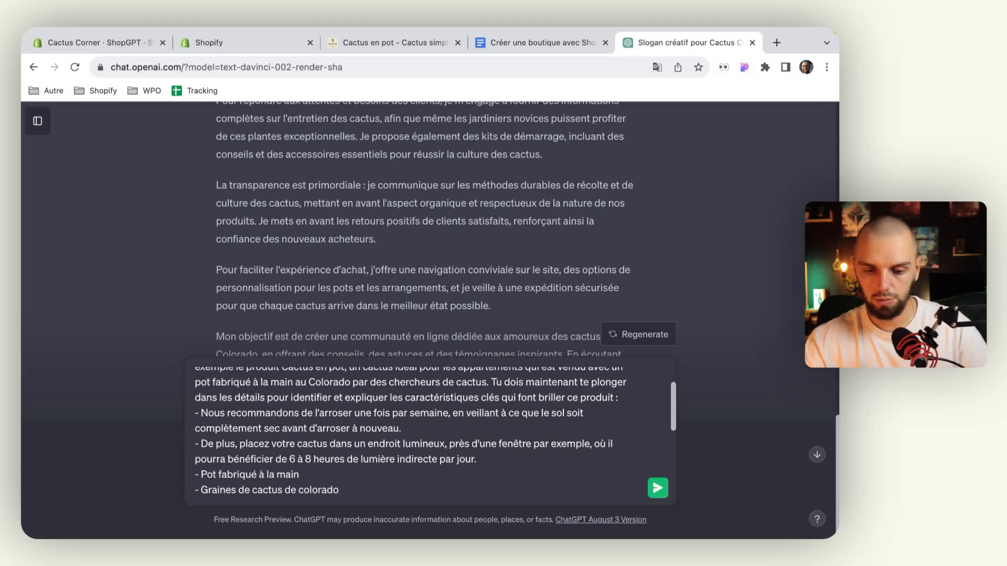
key(shift+Return)
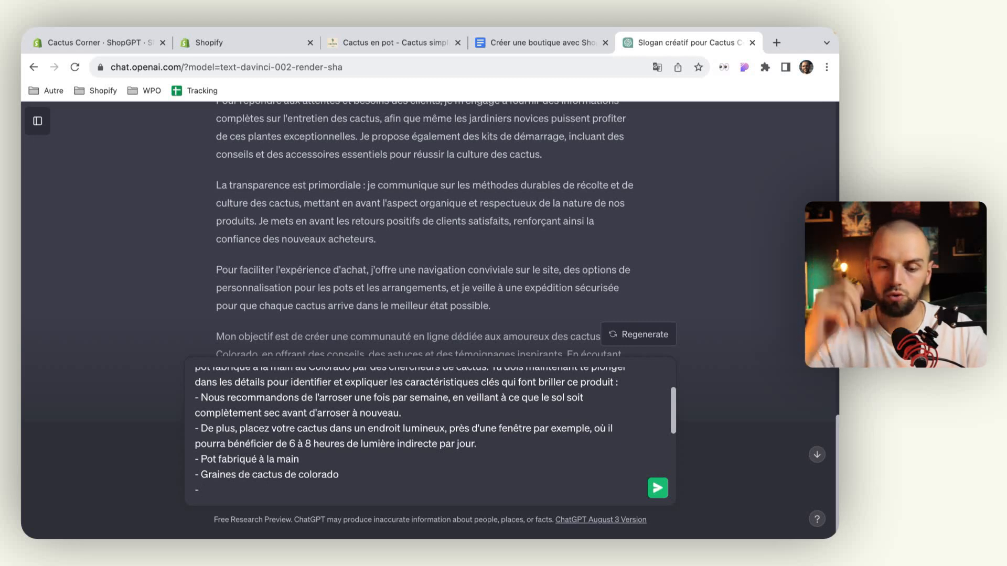
scroll(508, 452, up, 3)
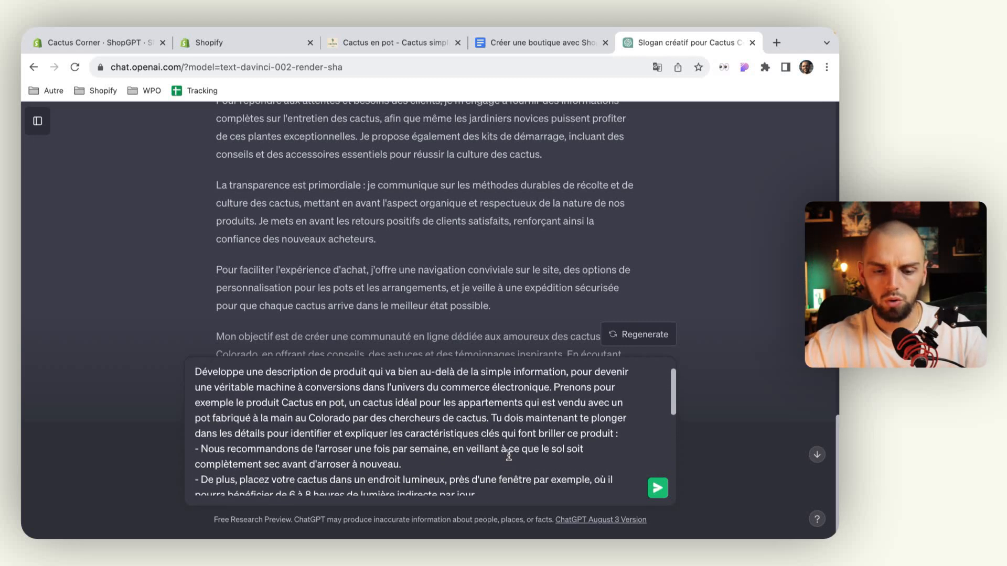
Remove the empty dash line below the "Graines de cactus de colorado" item in the prompt draft
scroll(509, 455, down, 5)
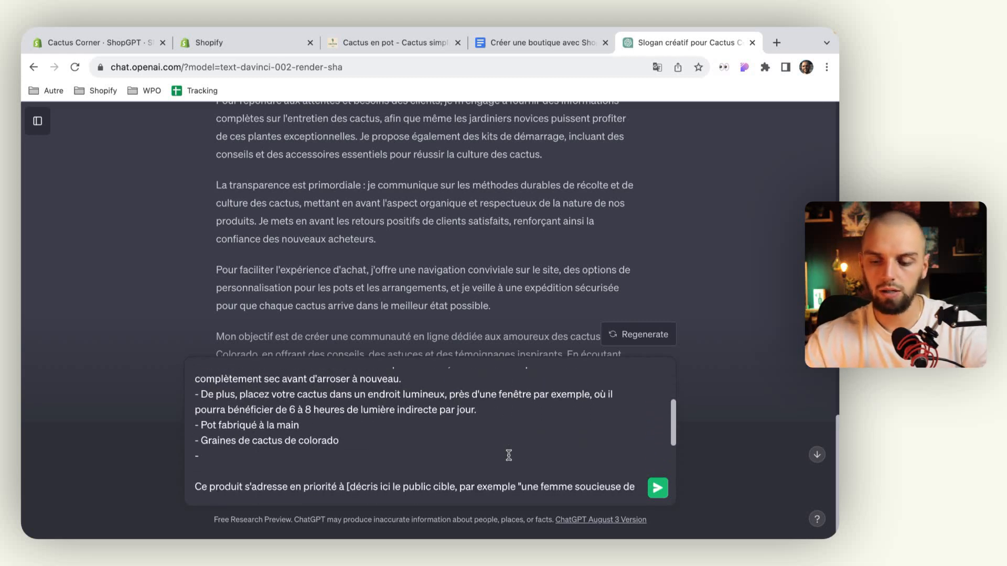
key(BackSpace)
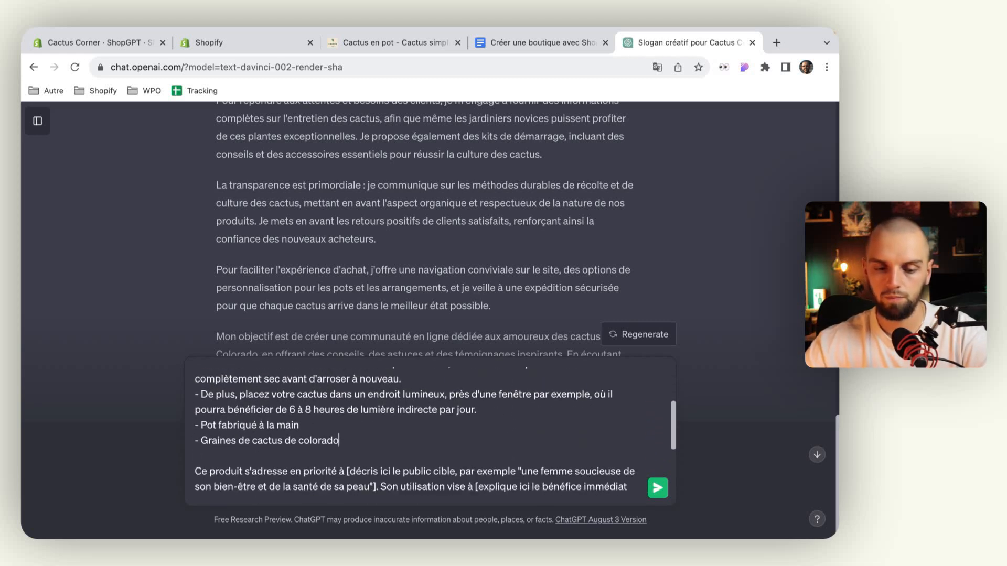
Replace the target-audience placeholder with "aux hommes et aux femmes entre 26 et 45 ans qui habitent en ville et ont un attrait pour la nature"
scroll(369, 408, down, 3)
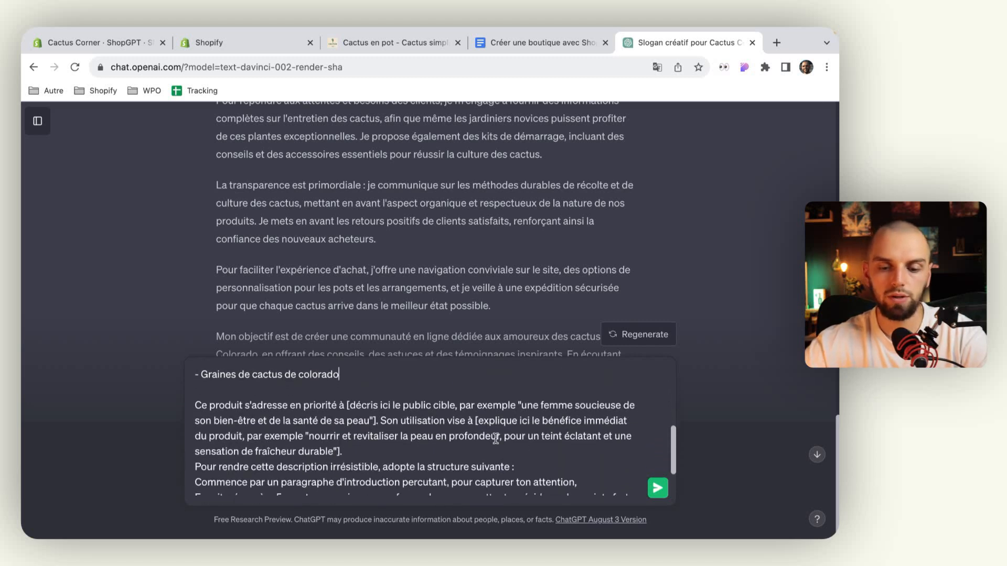
drag(347, 404, 377, 415)
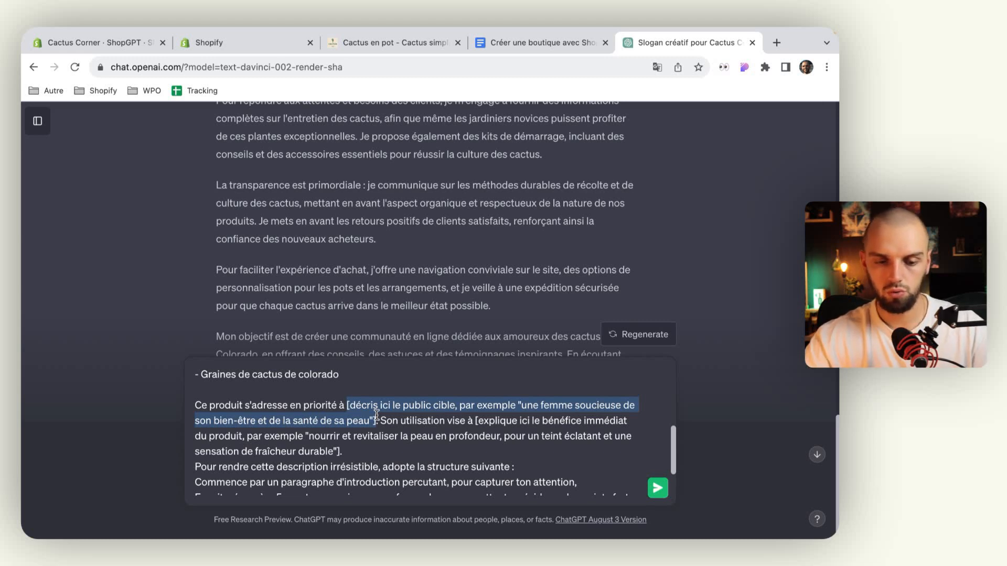
key(BackSpace)
key(BackSpace)
key(BackSpace)
text(aux)
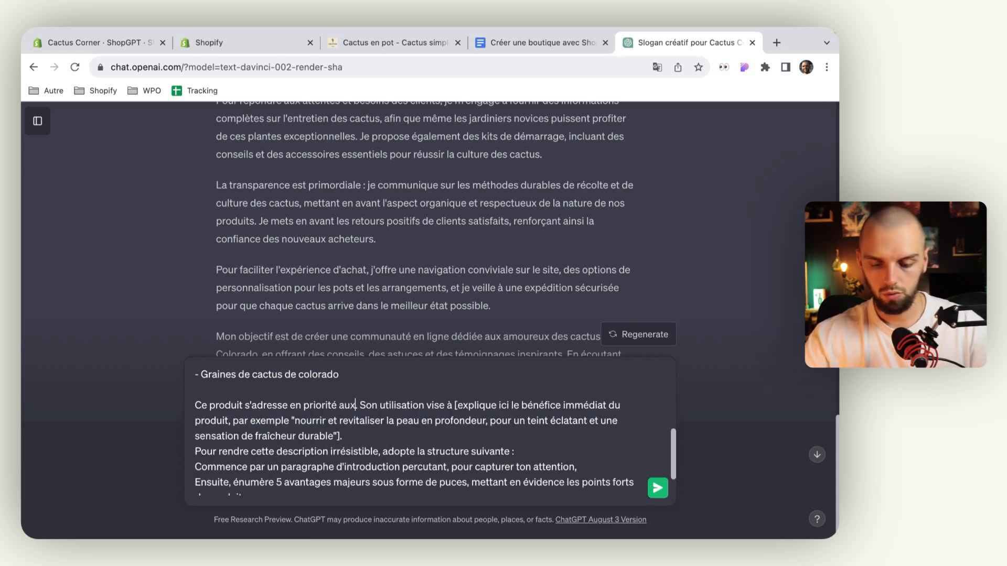
text( hommes et aux f)
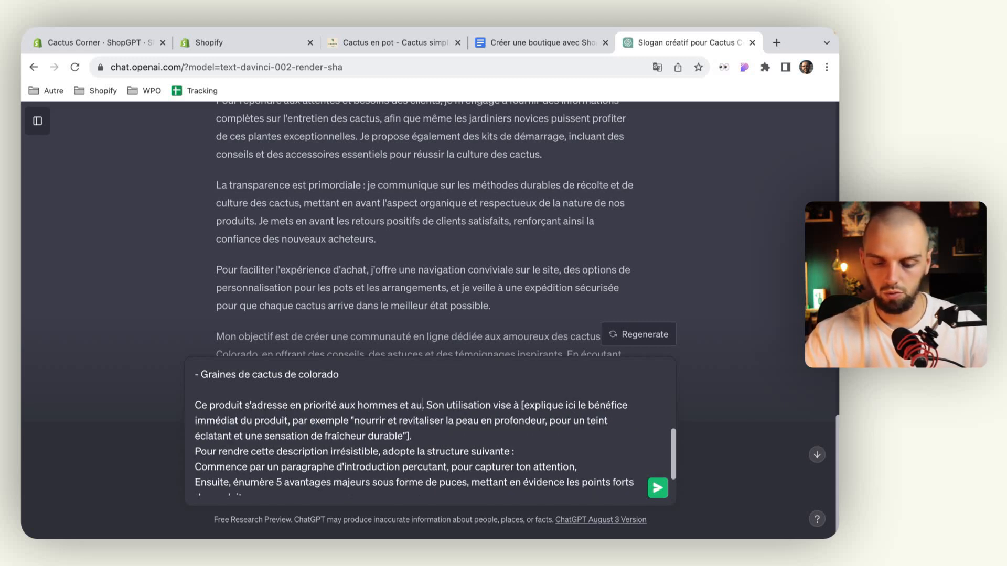
text(emmes)
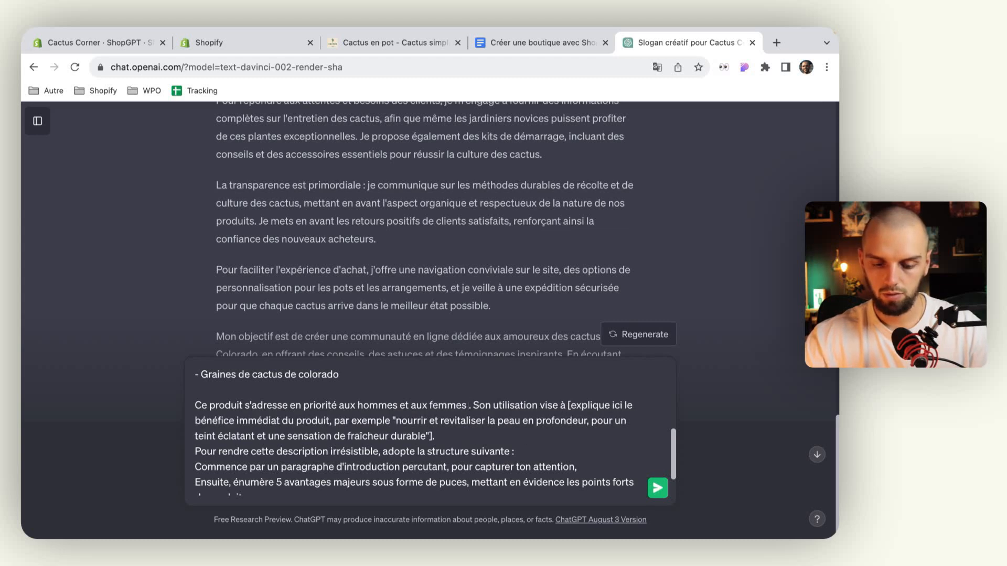
text( entre)
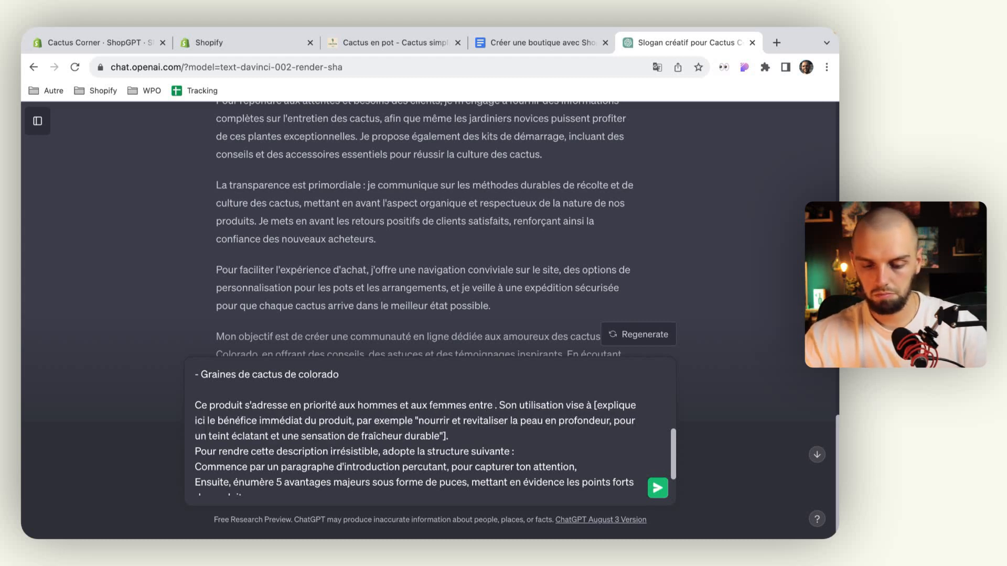
text( 26 et)
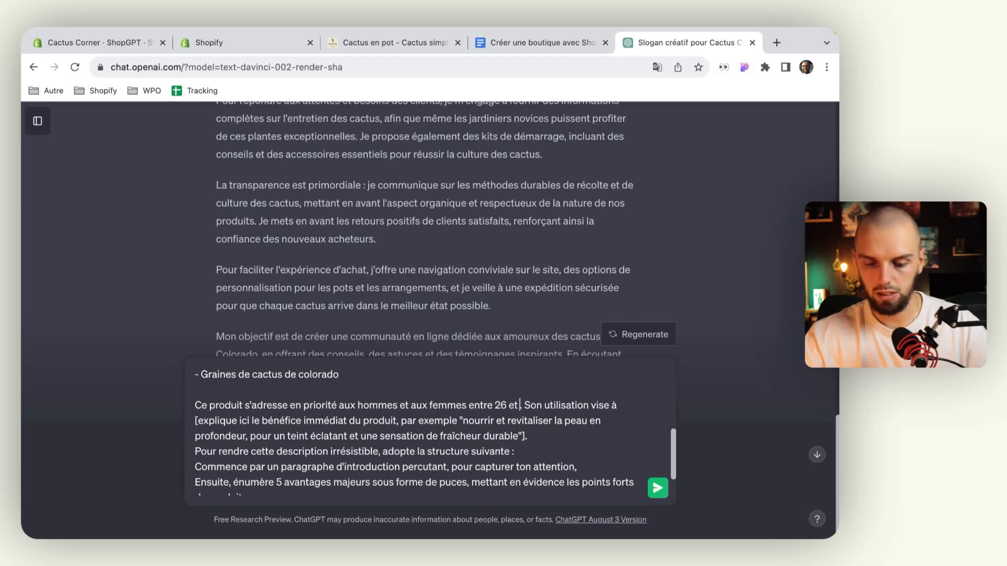
text( 45 ans qui h)
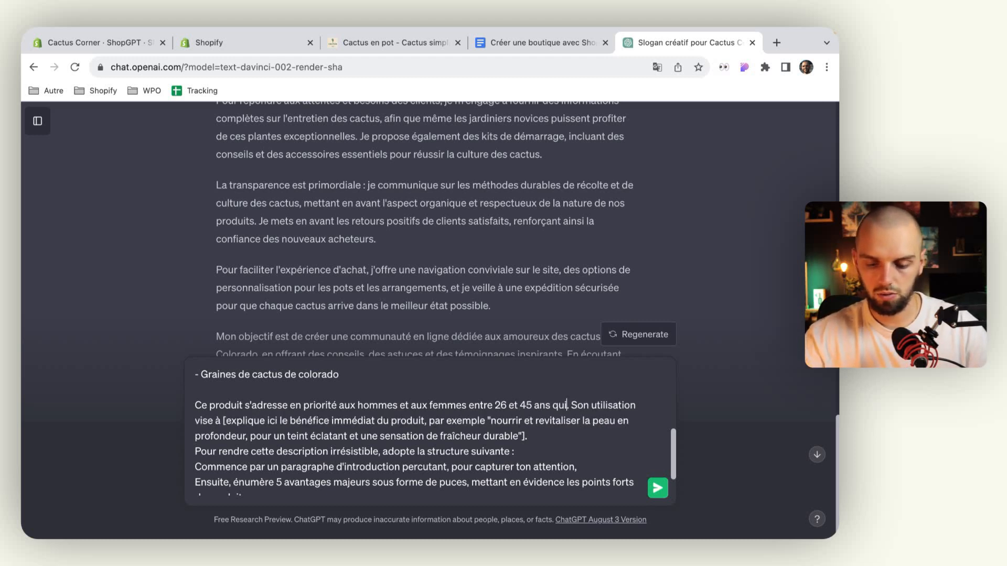
text(abitent en ville et ont)
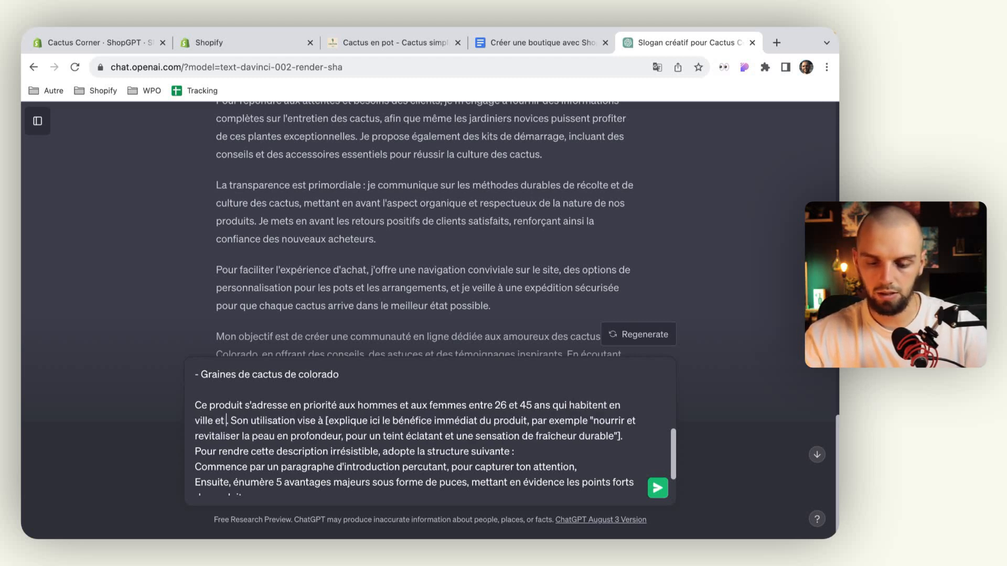
text( un attrait pour)
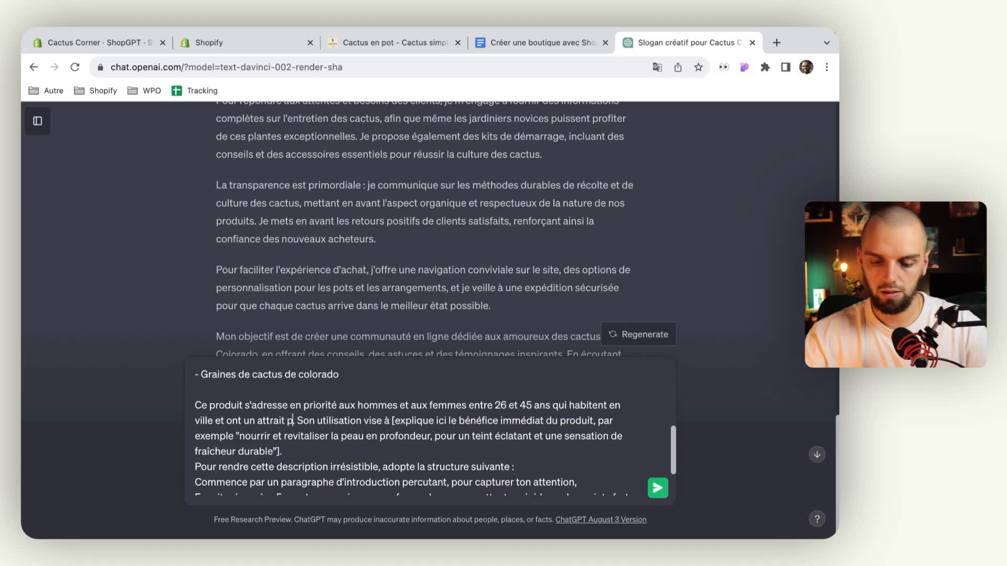
text( la nature)
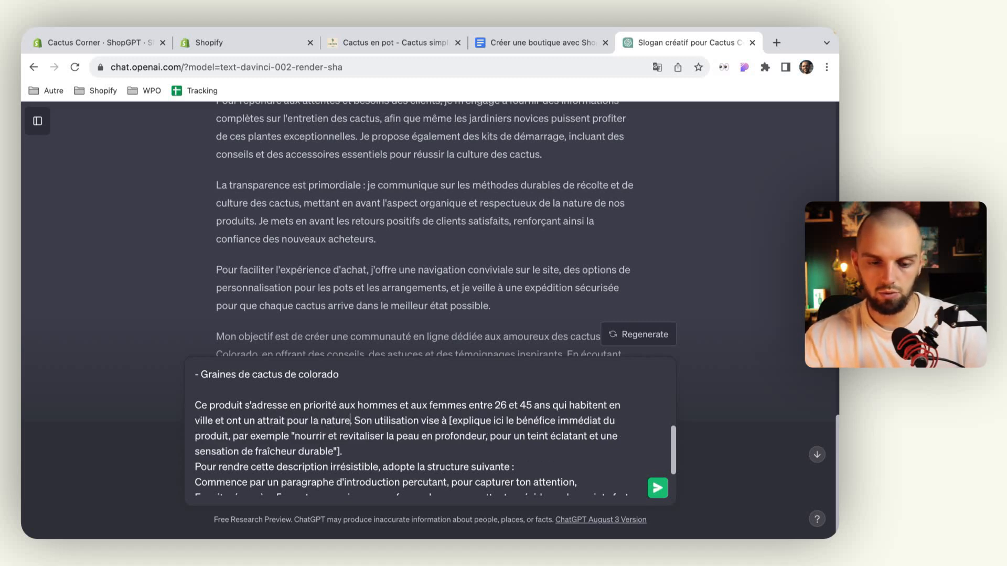
Insert "ou une attirance" after "attrait" in the prompt's target-audience sentence
click(299, 420)
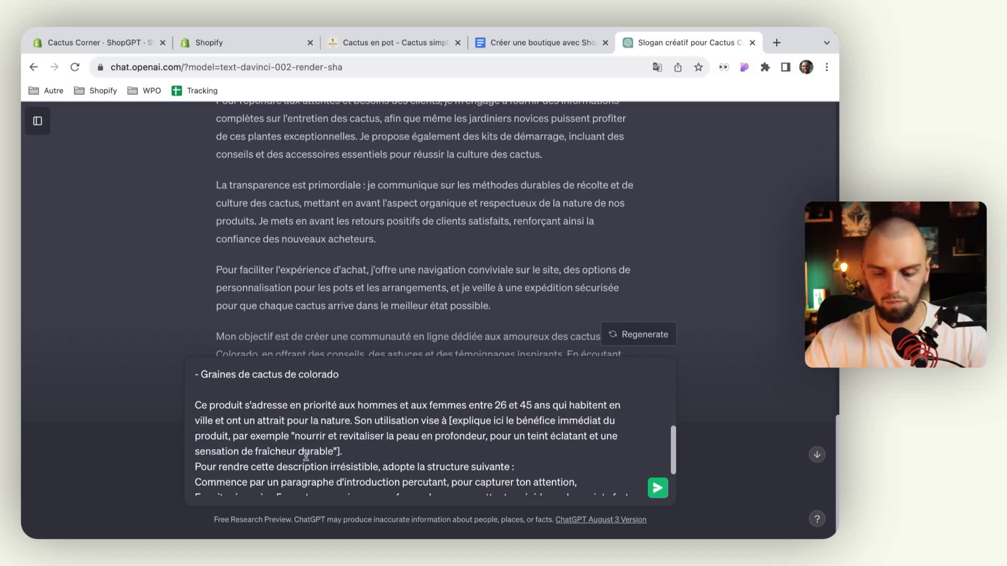
text(ou une attirance)
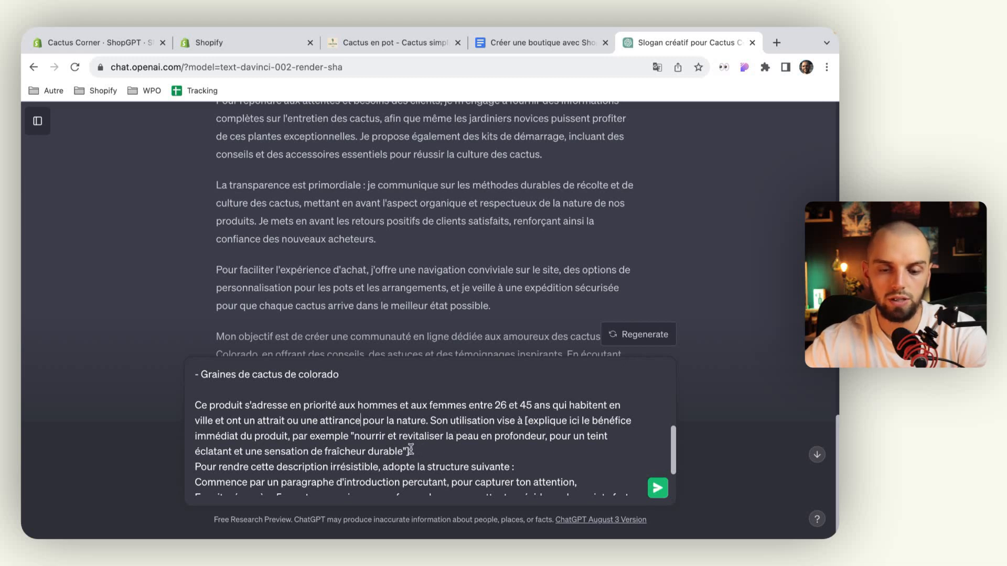
Replace the immediate-benefit placeholder with "avoir un intérieur ensoleillé, avoir une plante exotique" and send the completed prompt
drag(409, 452, 524, 420)
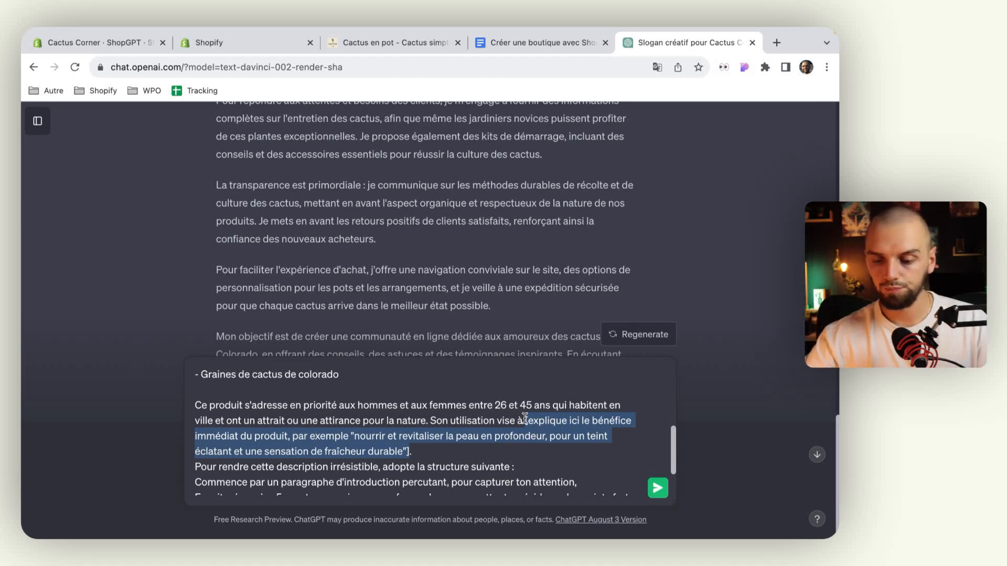
text(a)
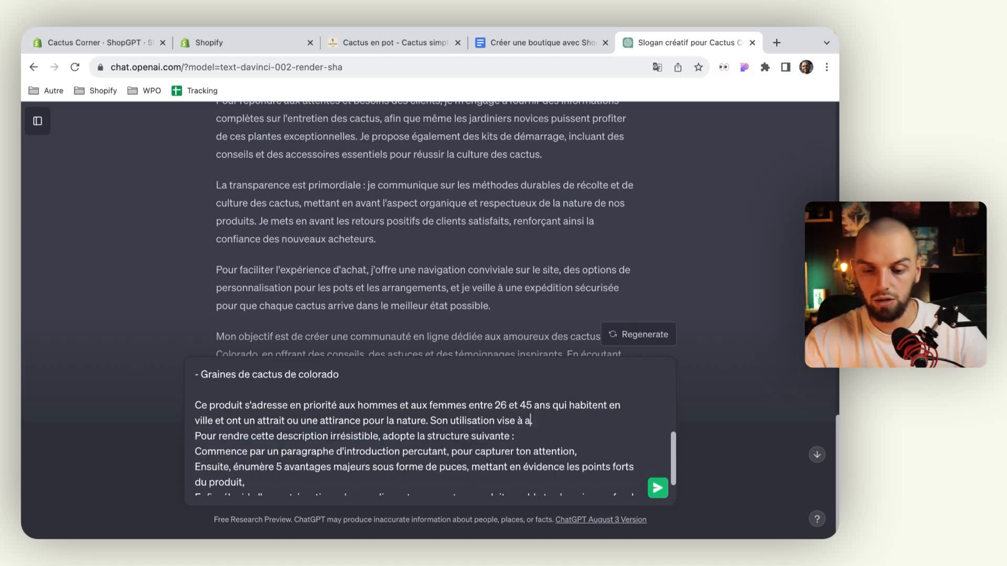
text(voir un intérieu)
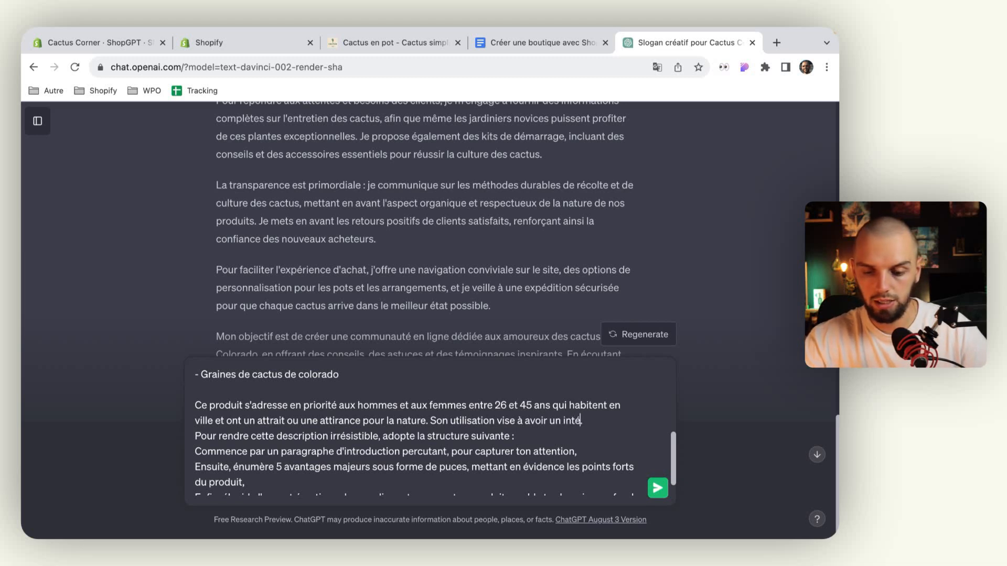
text(r ensec)
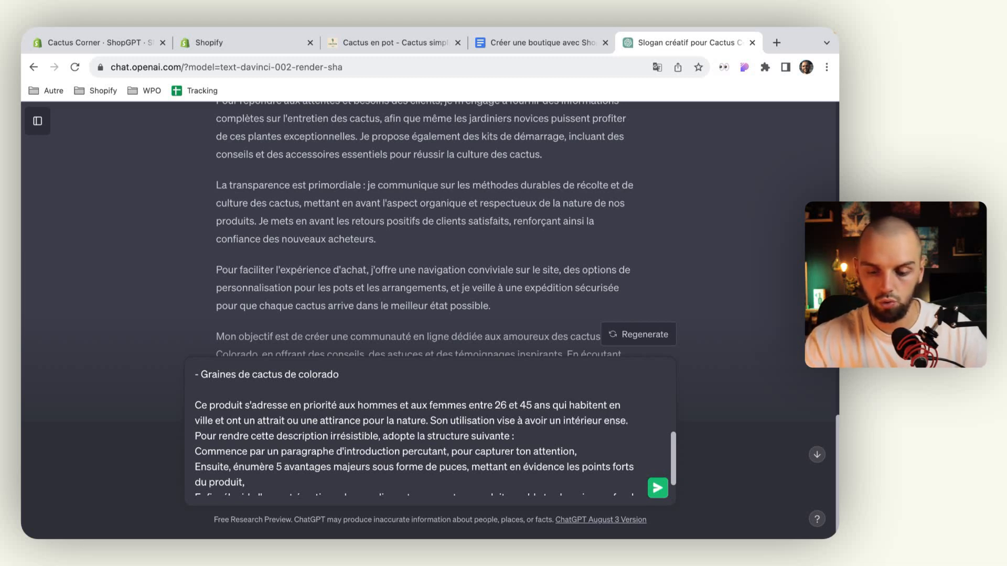
text(eille)
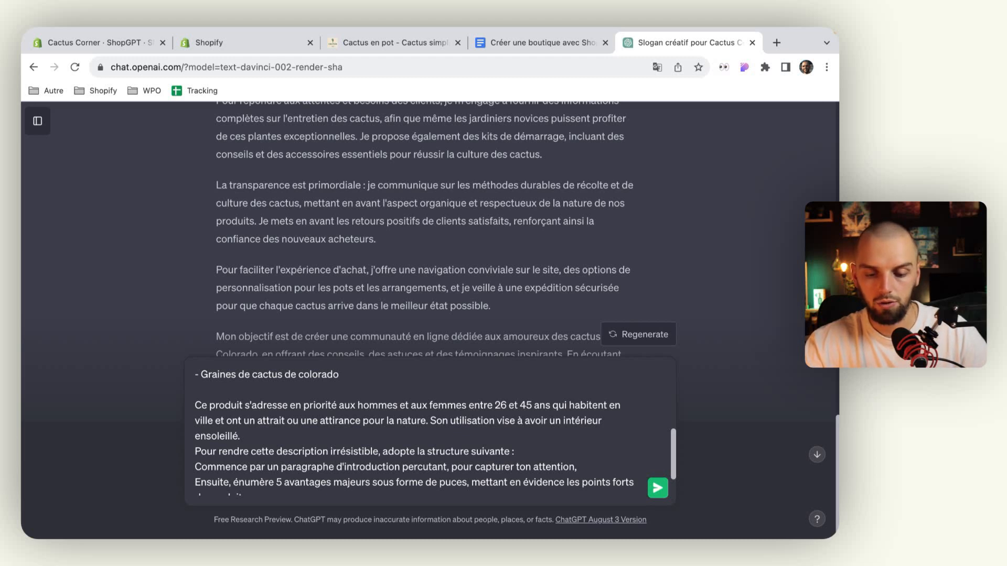
text(, avoir une pla)
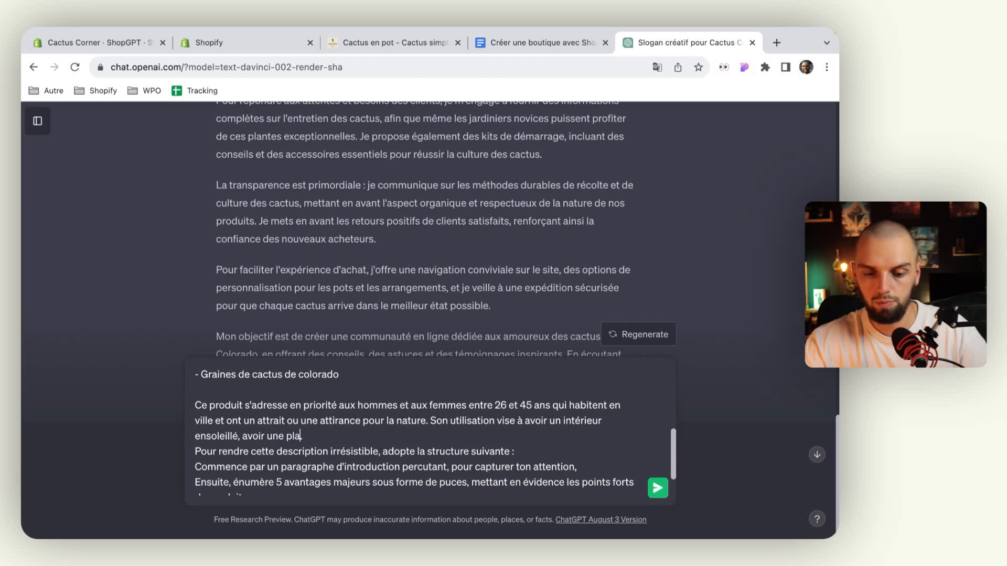
text(nte exotique.)
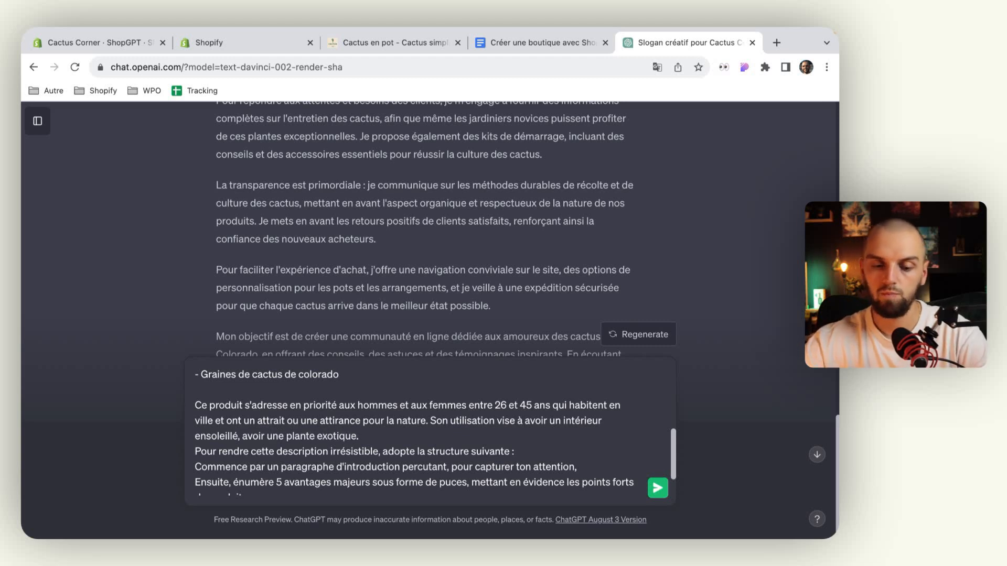
scroll(430, 432, down, 1)
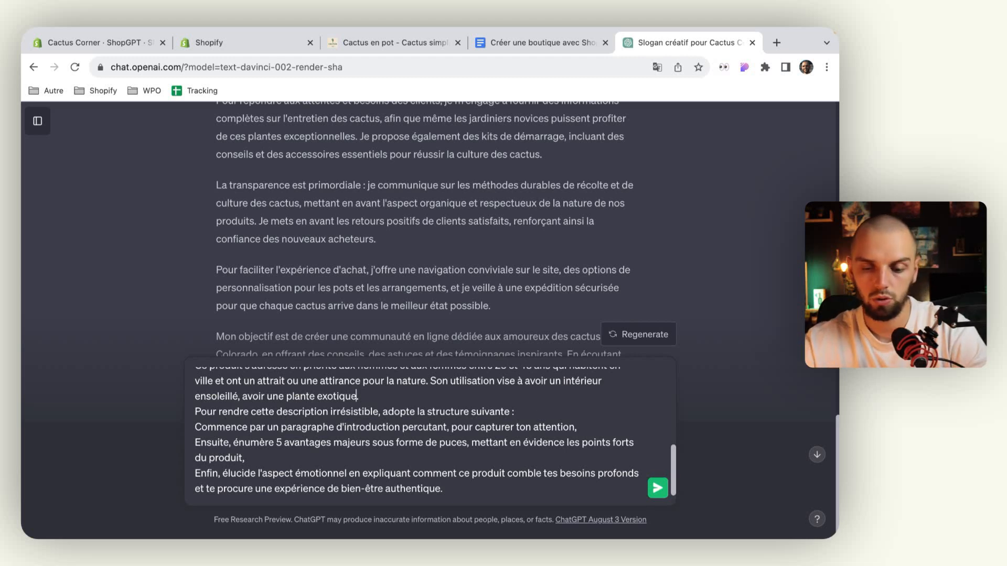
click(657, 489)
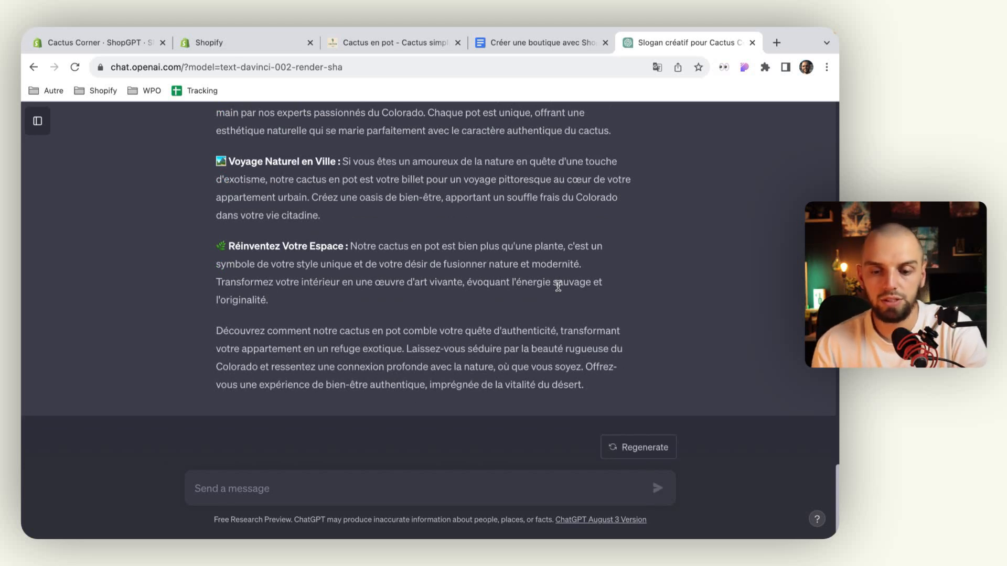
Review the generated product description and select its text through the closing paragraph for copying
scroll(558, 285, up, 12)
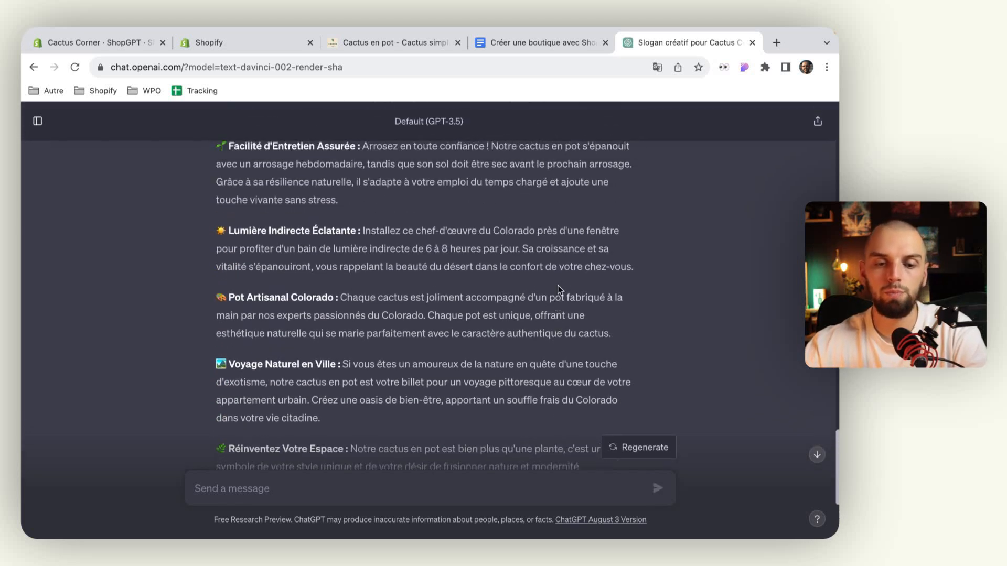
scroll(558, 286, down, 4)
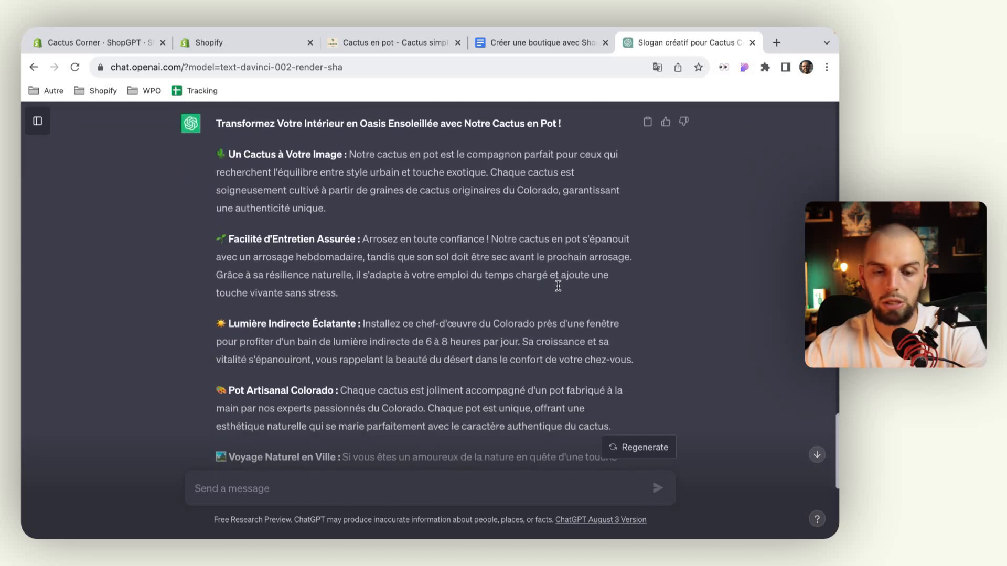
scroll(558, 285, up, 3)
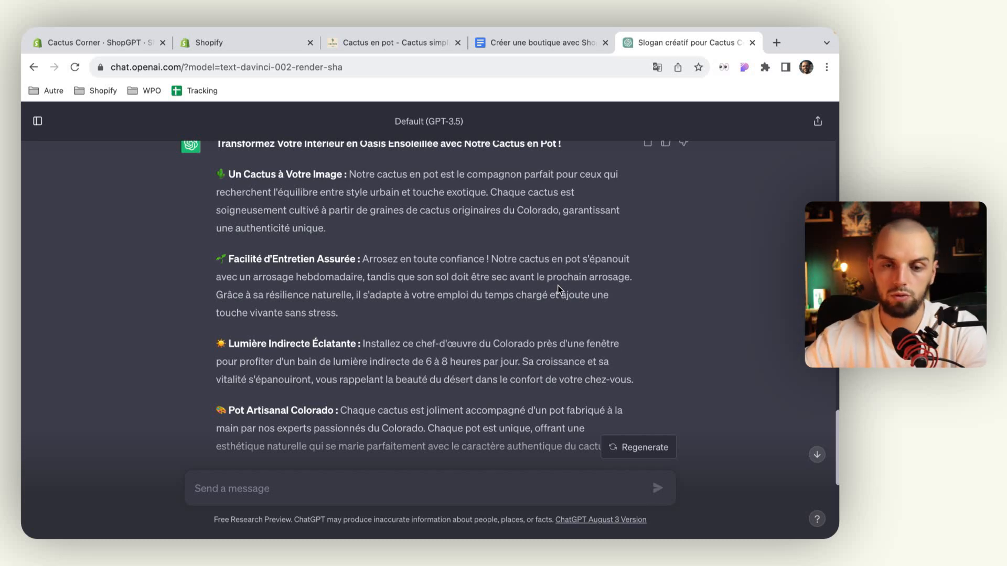
scroll(375, 348, down, 5)
scroll(375, 347, up, 6)
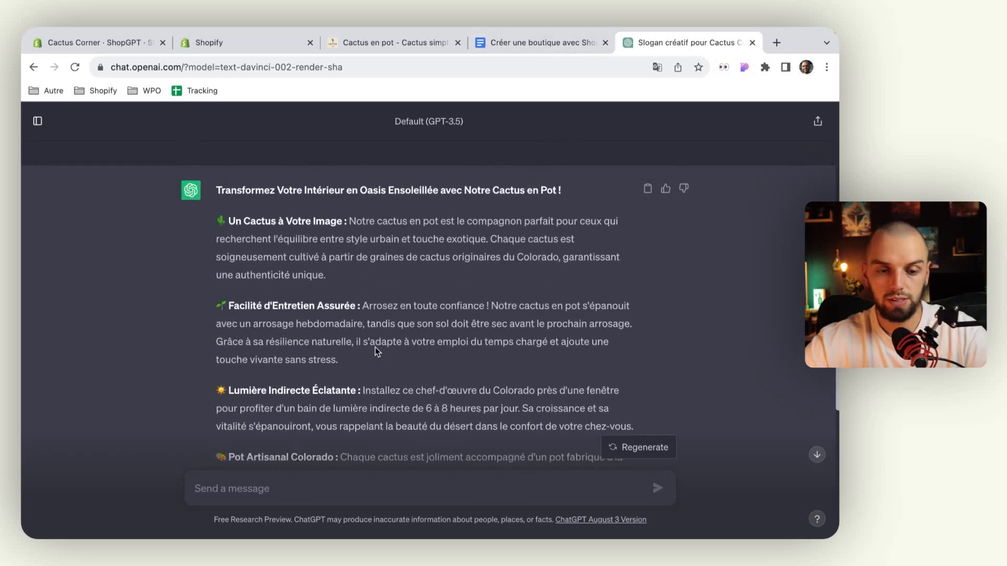
drag(217, 239, 592, 428)
scroll(408, 354, down, 1)
scroll(408, 355, down, 6)
scroll(408, 354, down, 1)
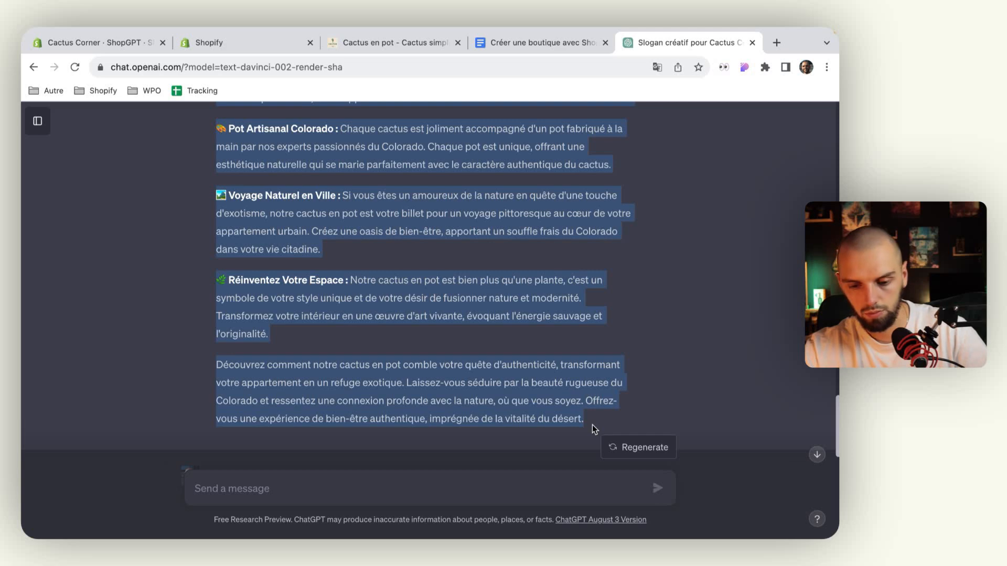
Switch to the Shopify admin, closing the ShopGPT tab, and open the Cactus en pot product page
click(238, 44)
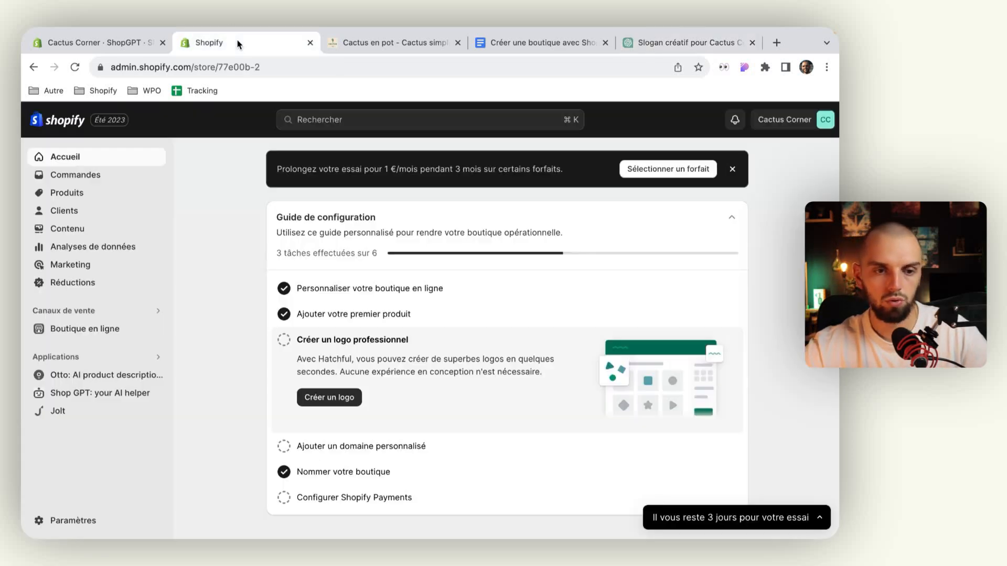
click(163, 42)
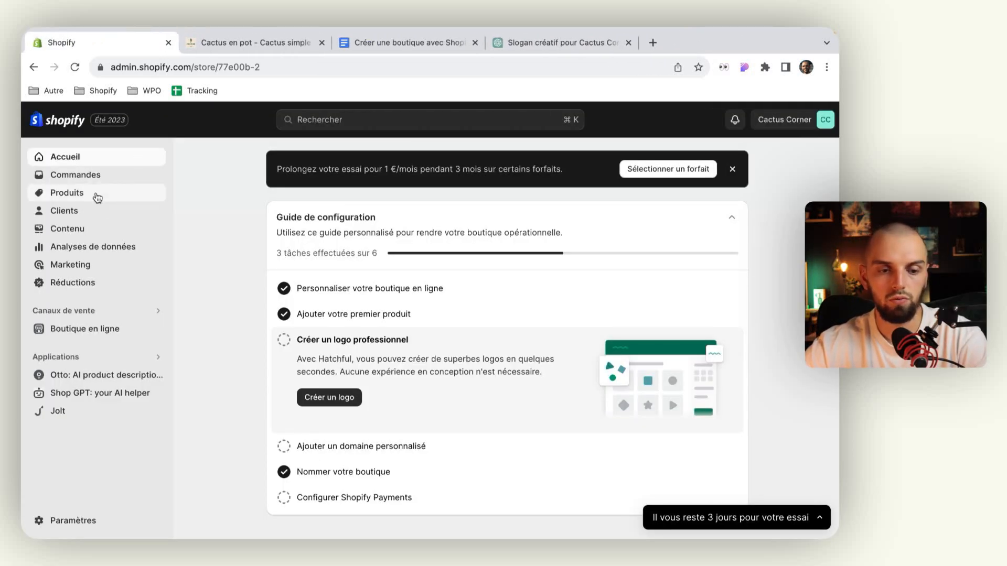
click(97, 195)
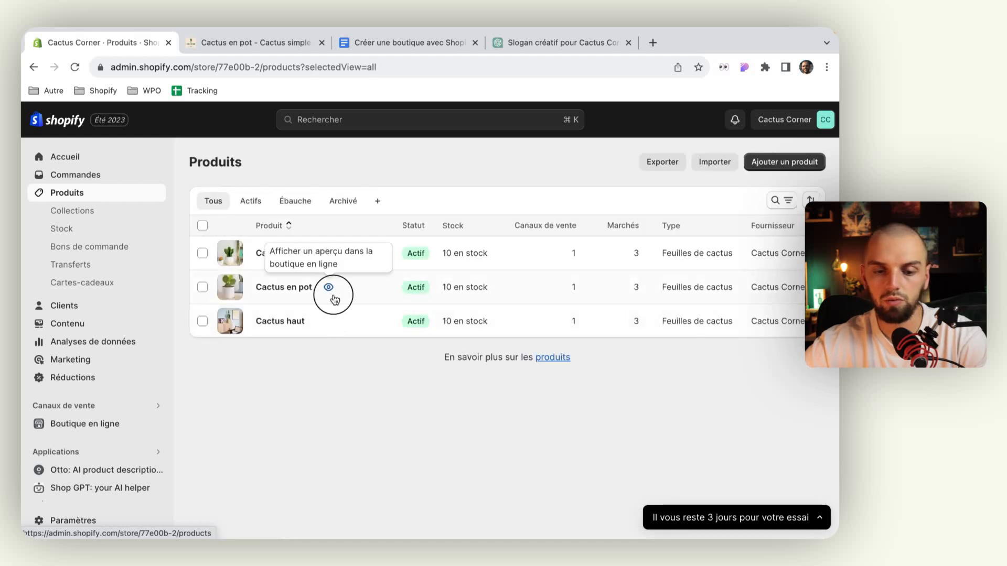
click(364, 287)
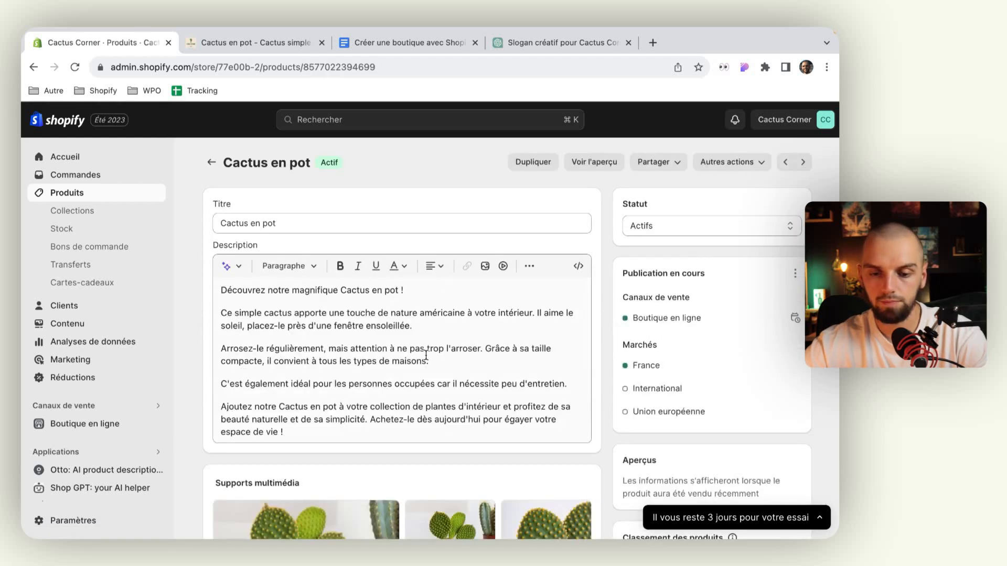
Replace the entire Cactus en pot product description with the copied ChatGPT description and save the product
click(414, 405)
key(super+a)
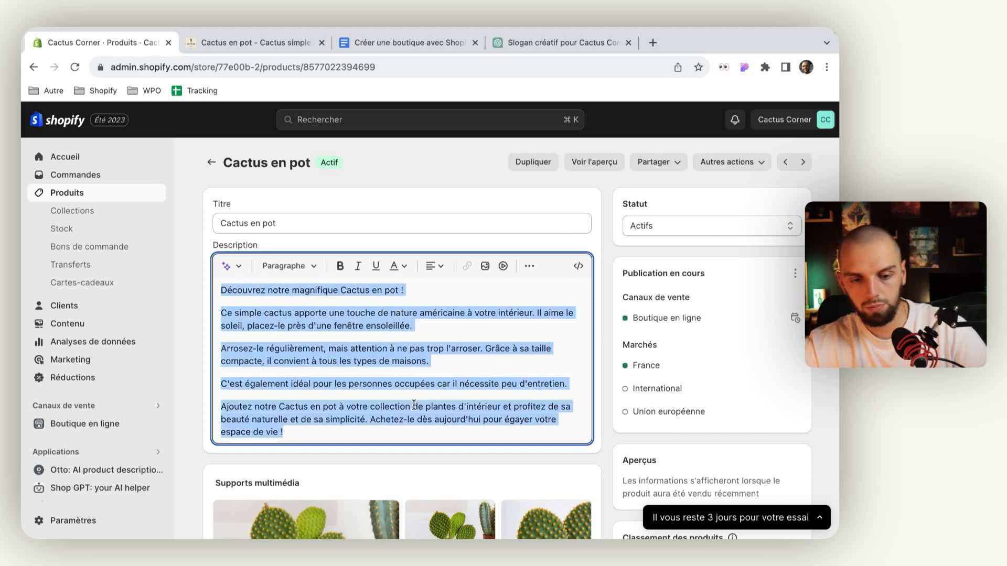
key(BackSpace)
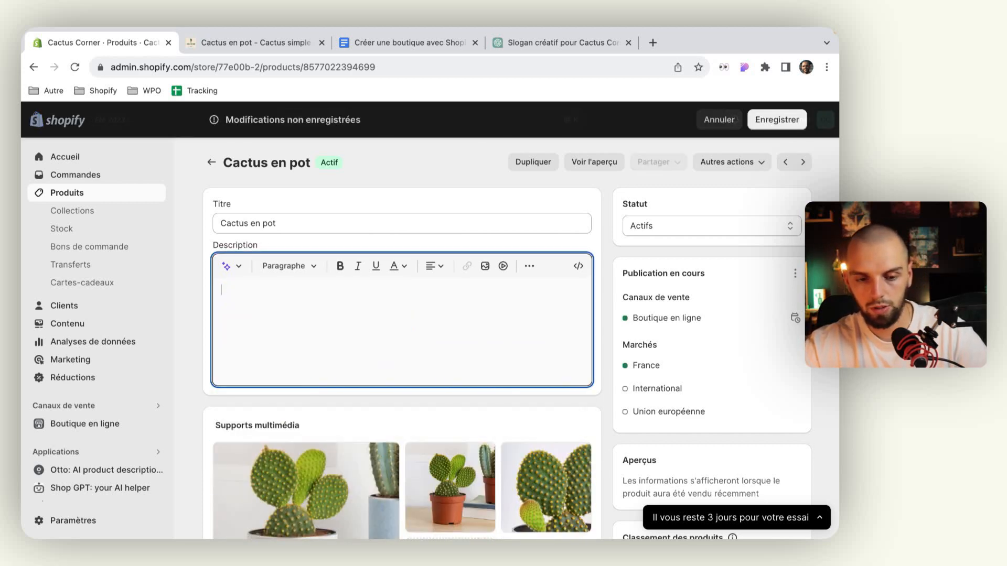
key(super+v)
scroll(367, 434, down, 3)
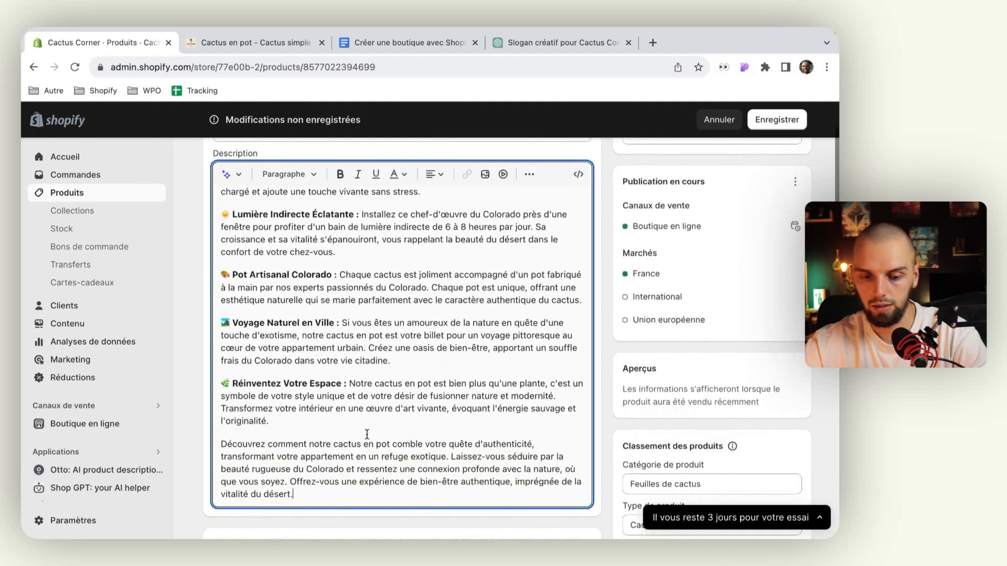
click(782, 124)
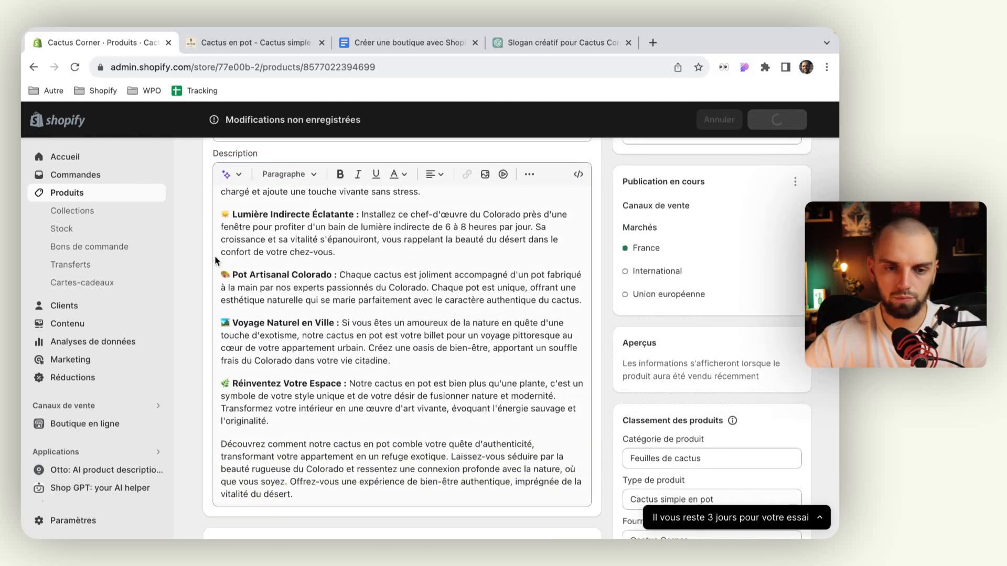
Reload the open storefront page for Cactus en pot to check its description, and close that page
click(252, 42)
click(74, 68)
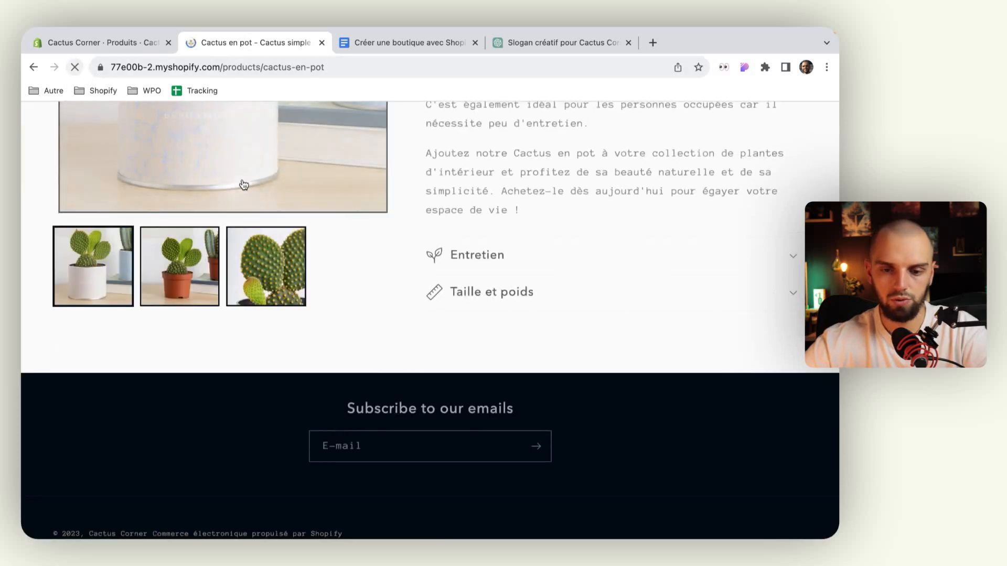
scroll(432, 231, up, 4)
scroll(415, 241, up, 3)
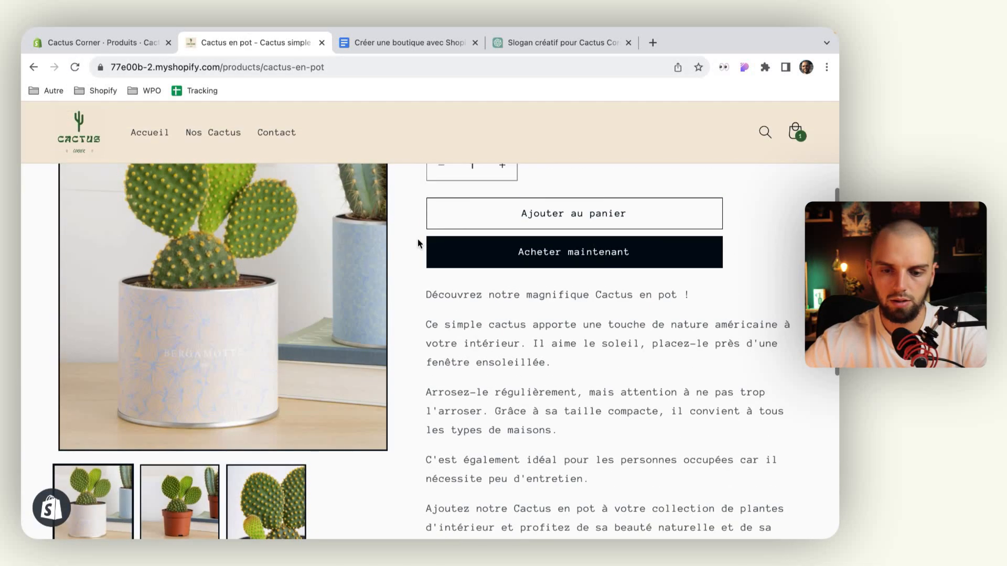
click(75, 67)
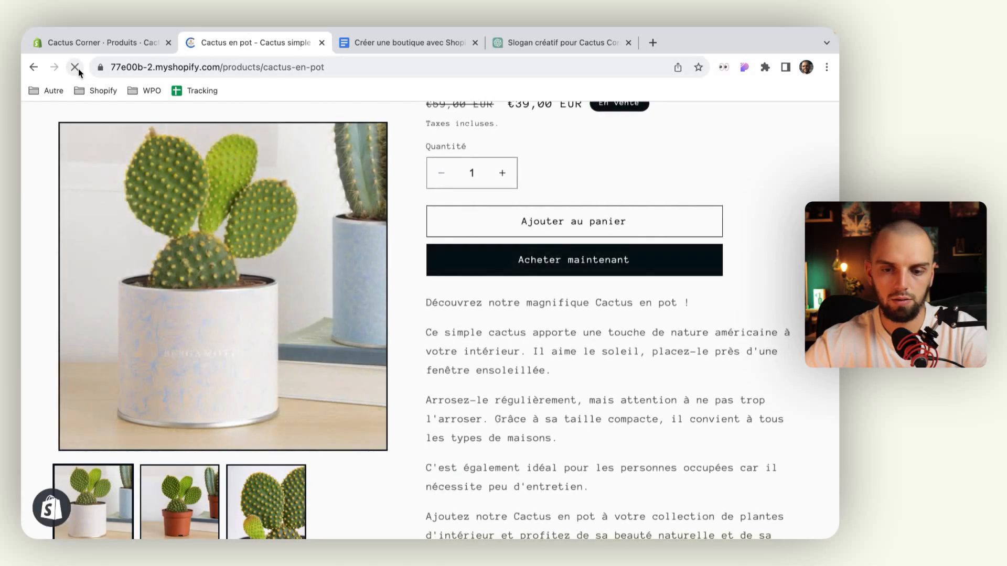
click(321, 42)
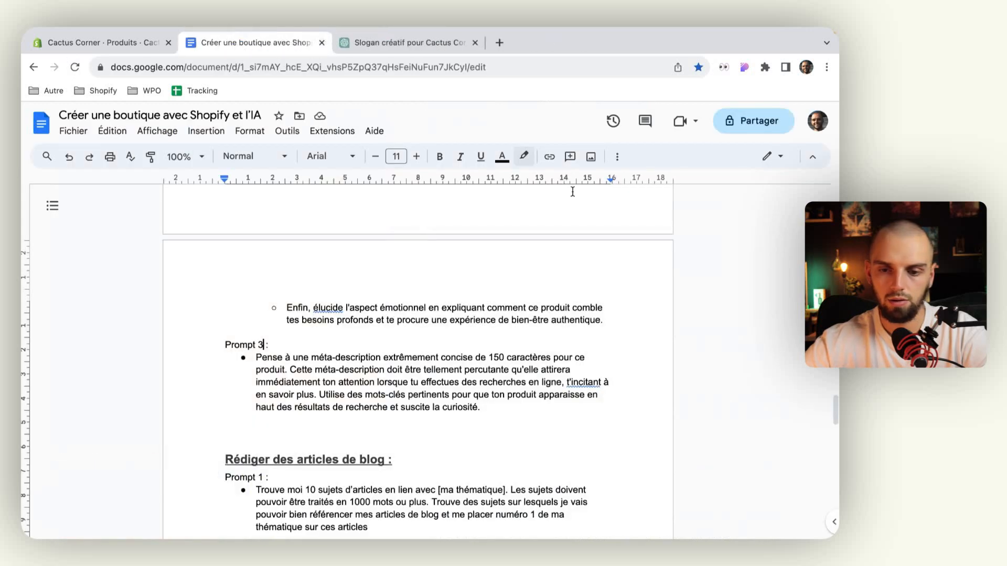
Preview Cactus en pot in the online store from the admin product list and review its description down to the Taille et poids section
click(62, 41)
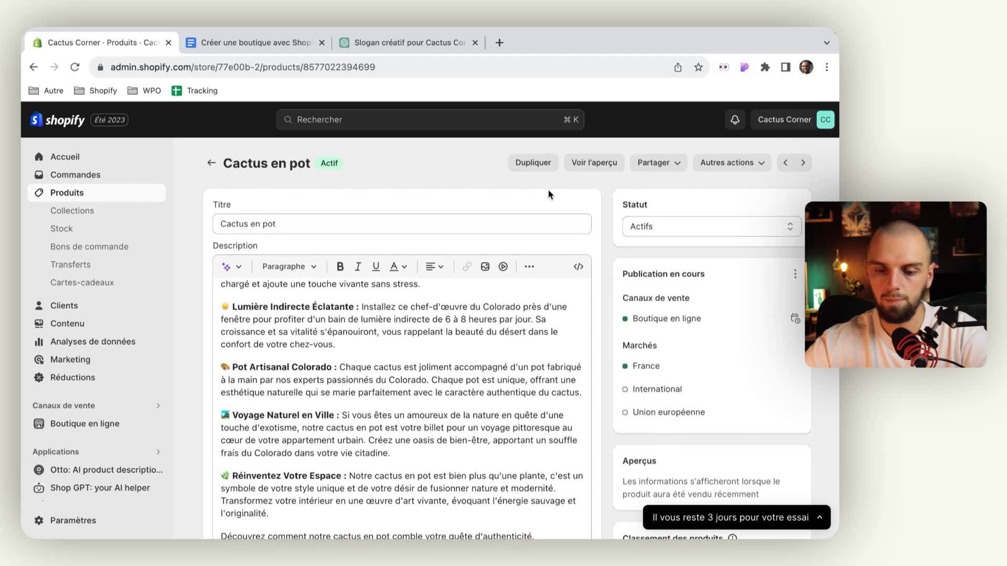
click(212, 162)
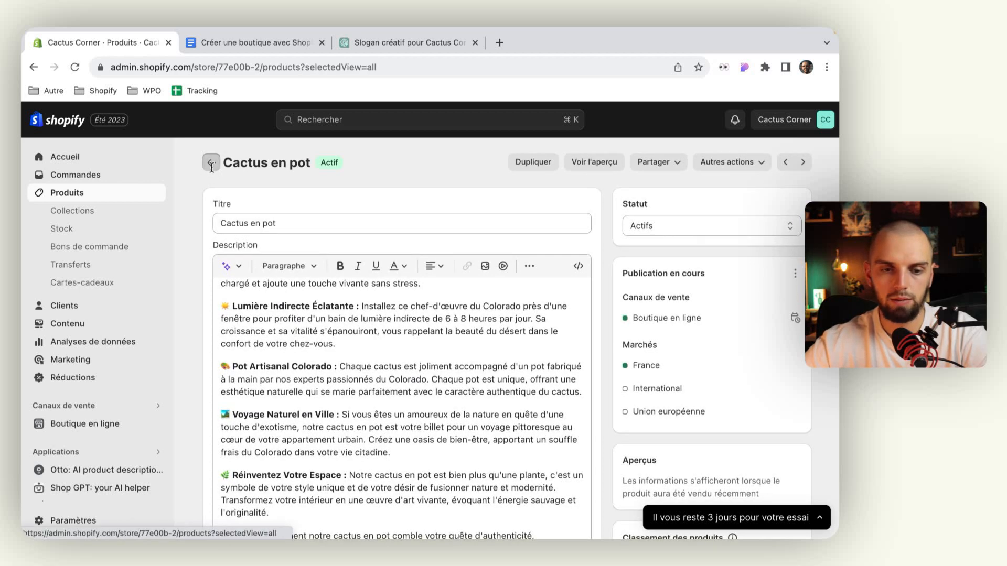
click(326, 287)
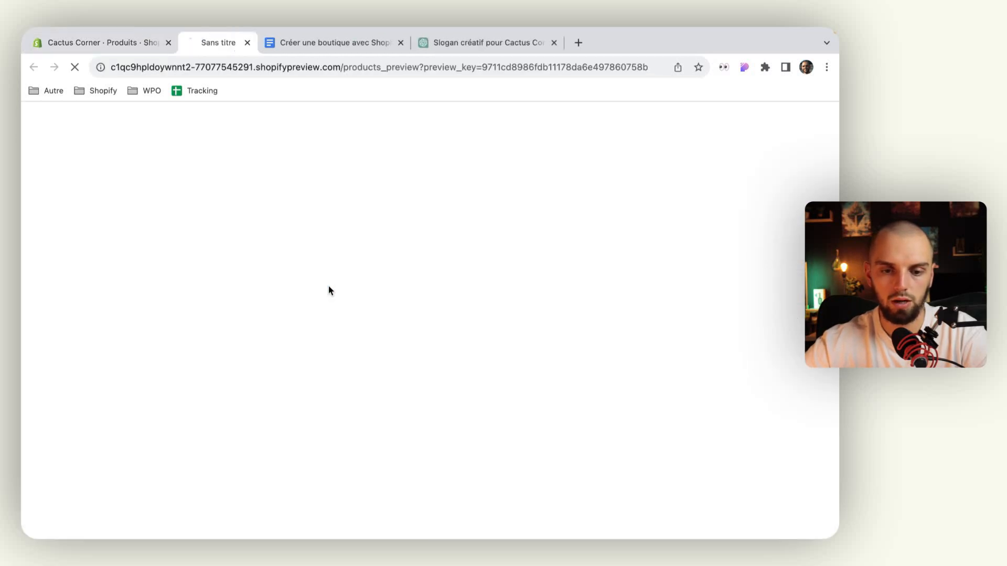
scroll(475, 278, down, 8)
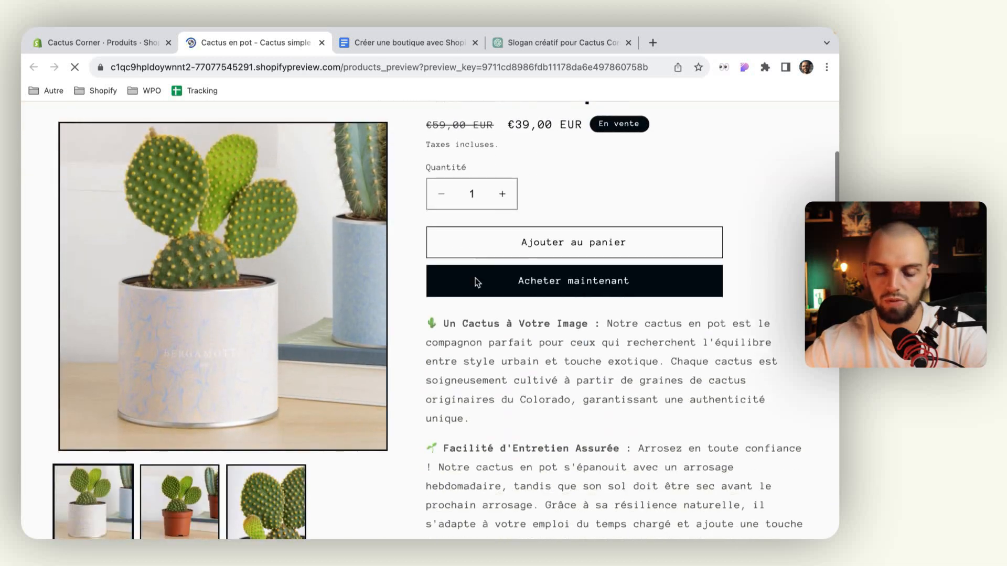
scroll(475, 278, down, 7)
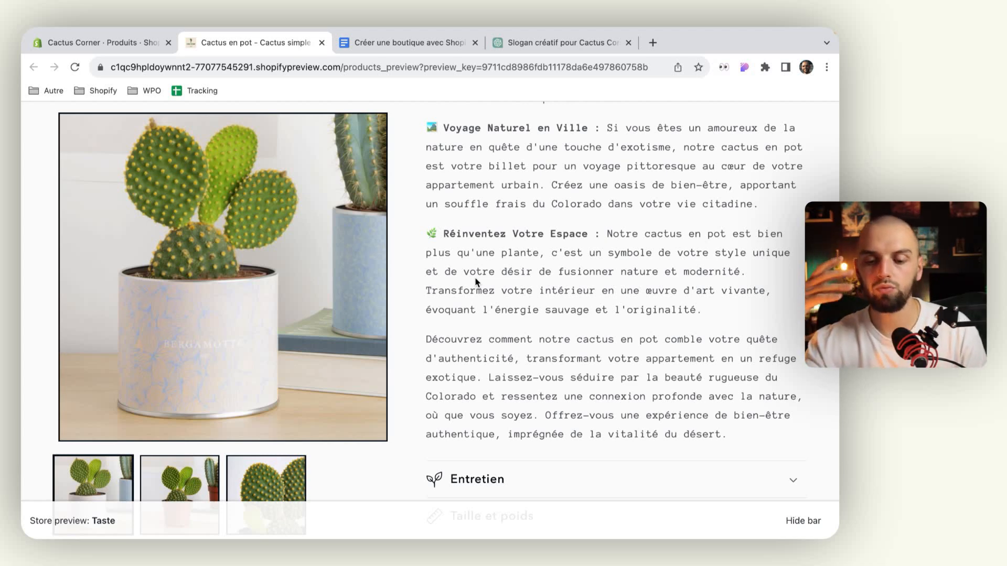
scroll(476, 281, down, 5)
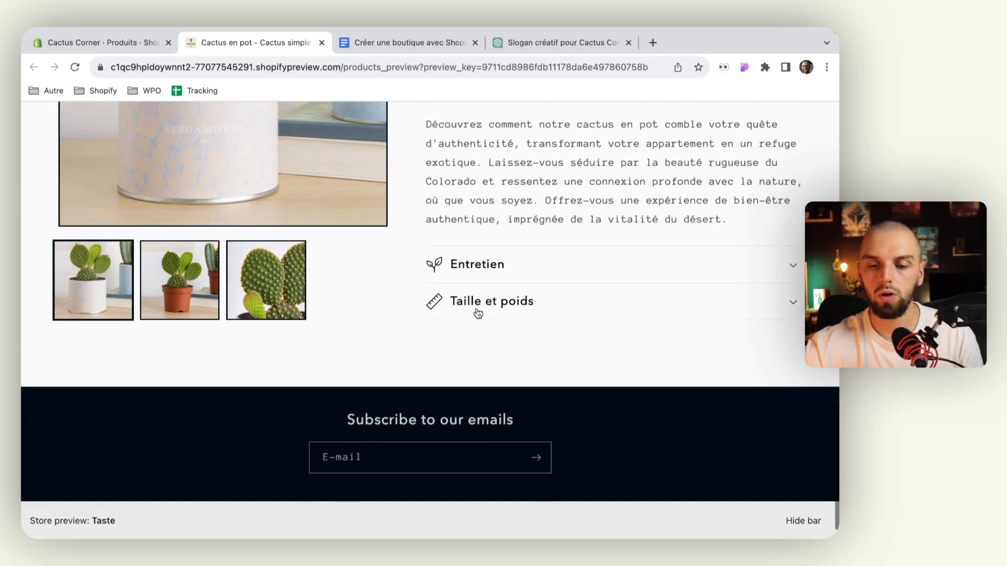
click(493, 300)
click(493, 300)
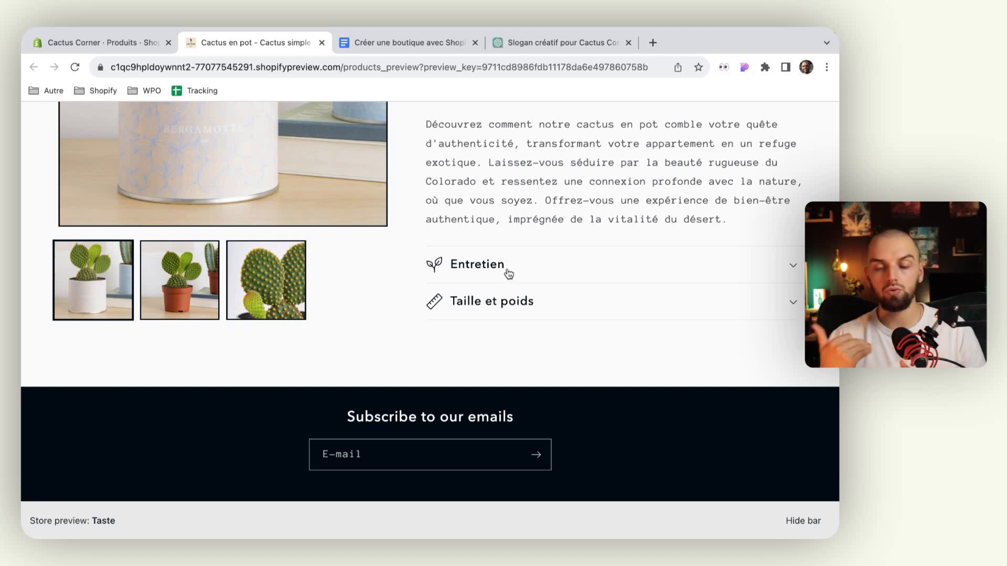
Return to the Shopify admin and open the online store's Taste theme for customization
click(139, 42)
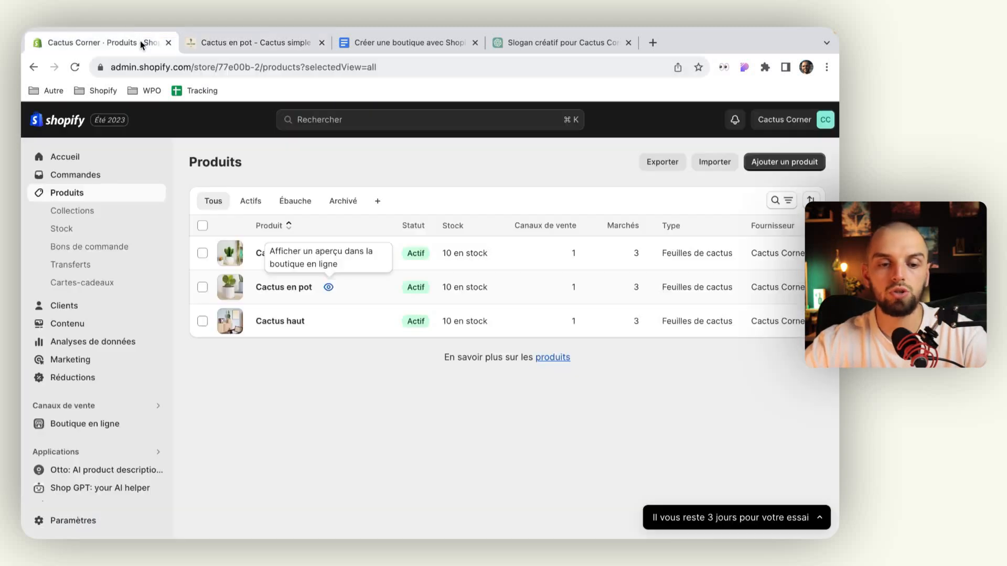
click(139, 429)
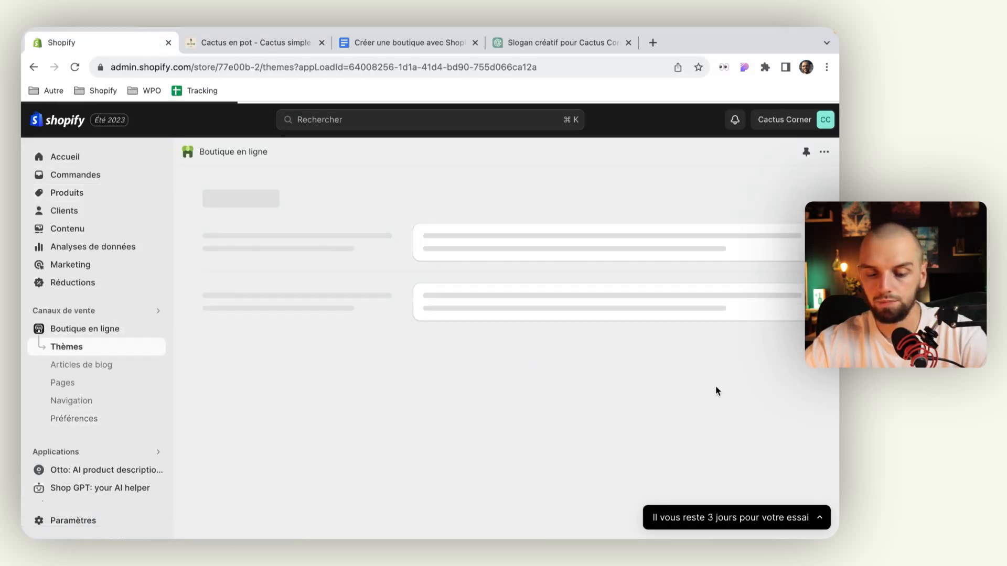
click(767, 494)
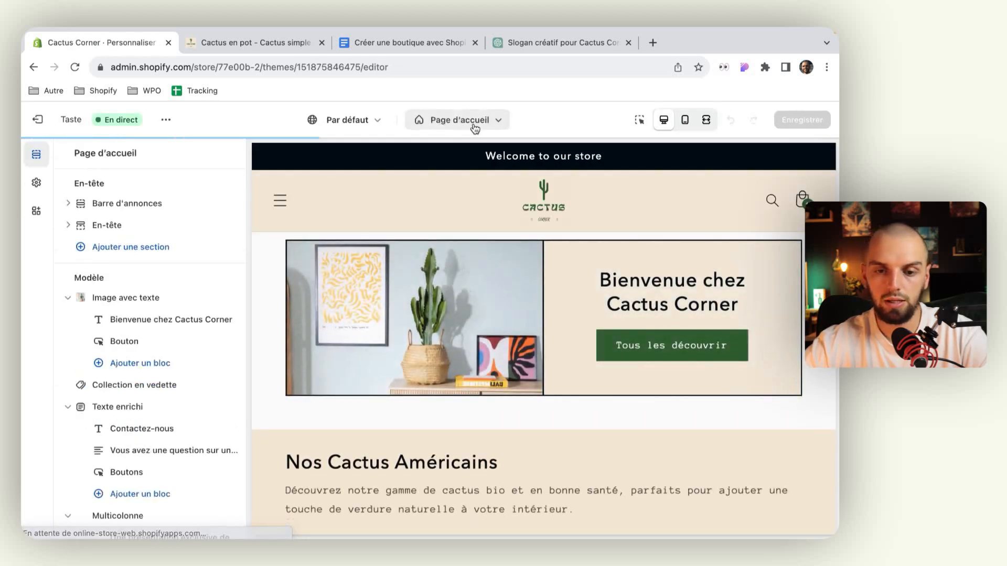
Create a product template named "Cactus en Pot" based on Produit par défaut
click(485, 125)
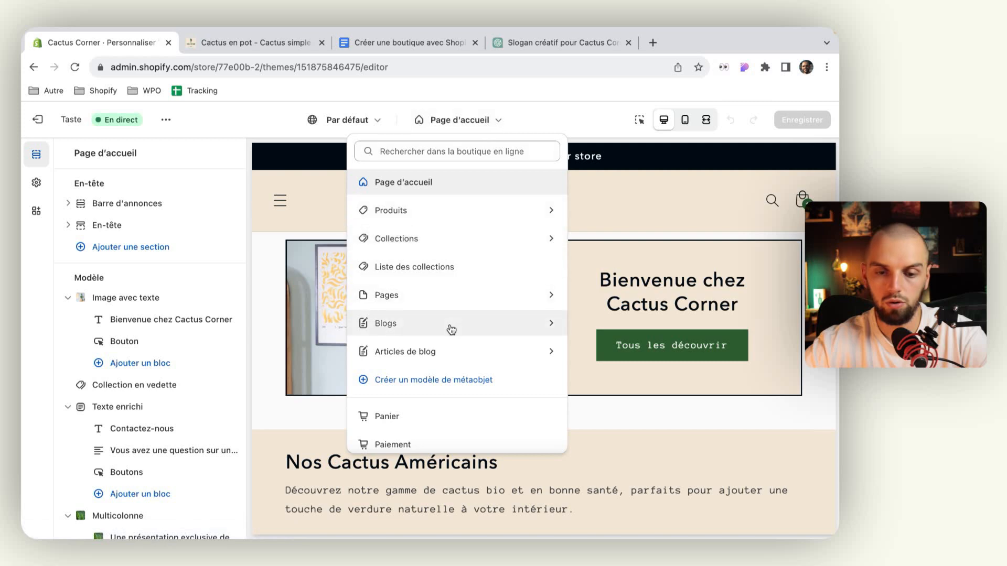
click(456, 208)
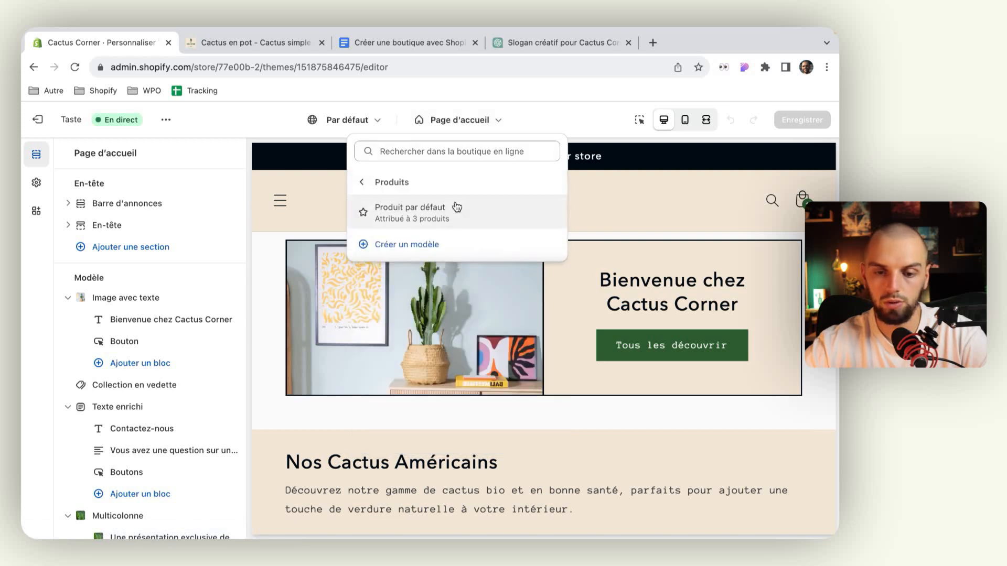
click(446, 247)
click(413, 310)
click(404, 356)
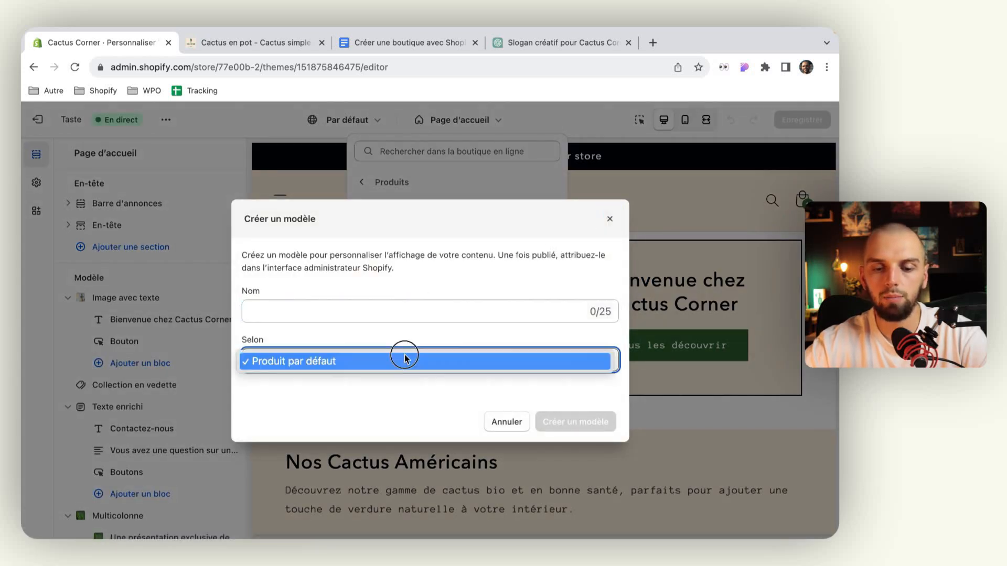
click(406, 320)
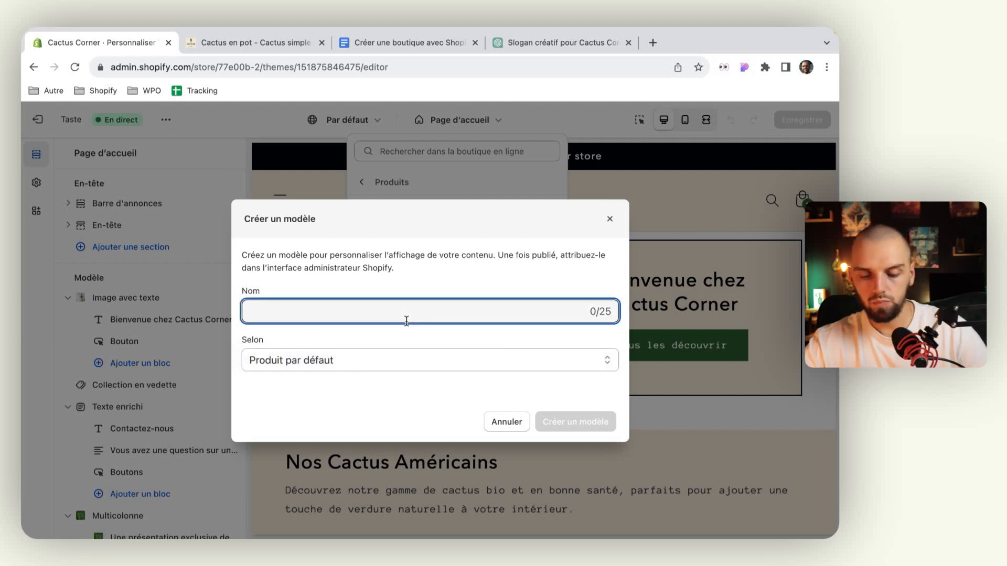
text(H)
key(BackSpace)
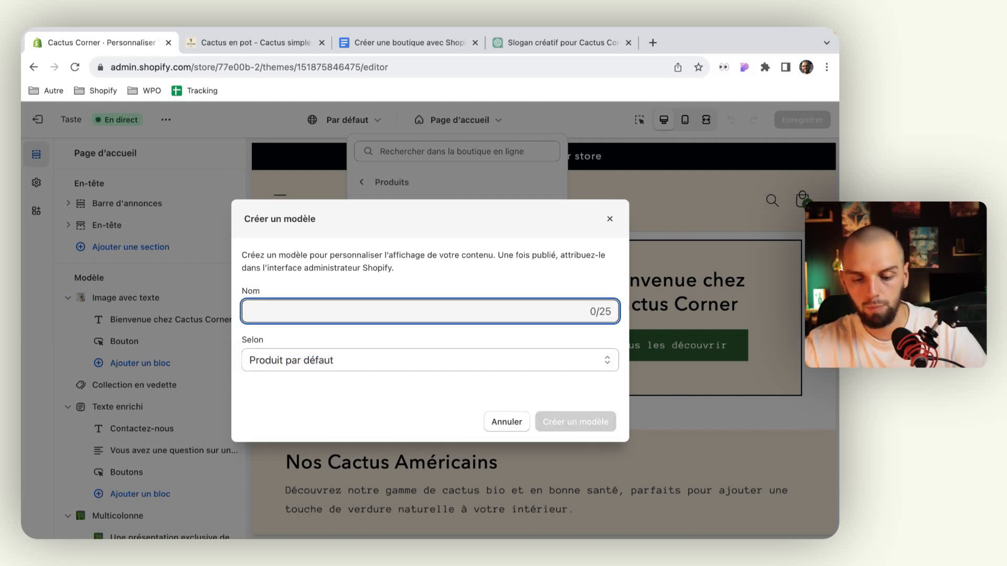
text(Cactus en Pot)
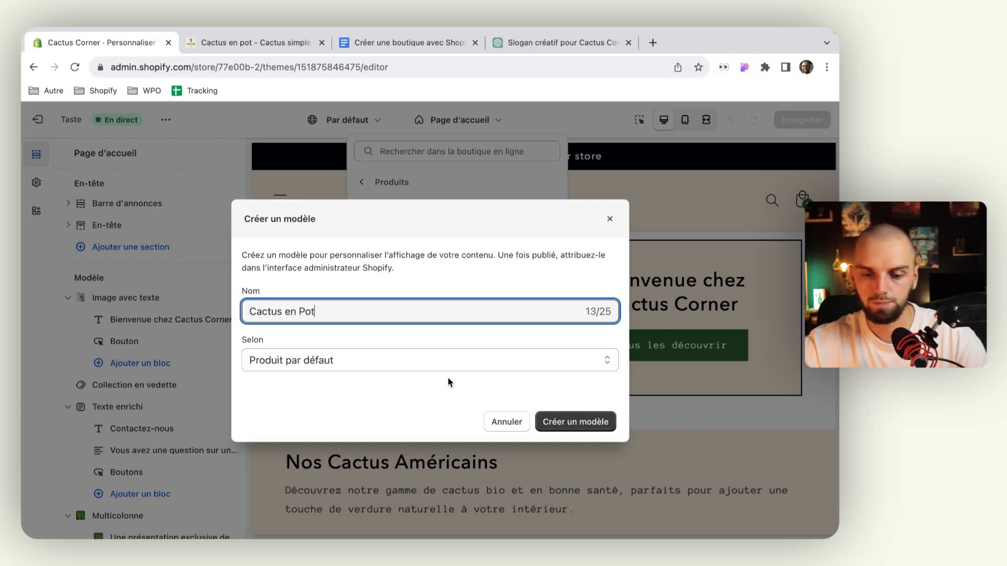
click(443, 364)
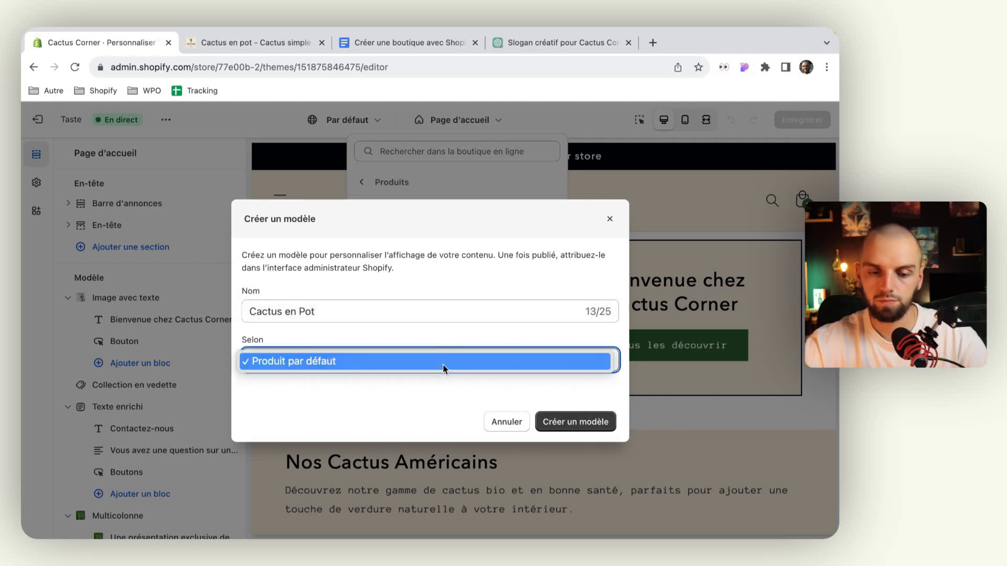
click(447, 374)
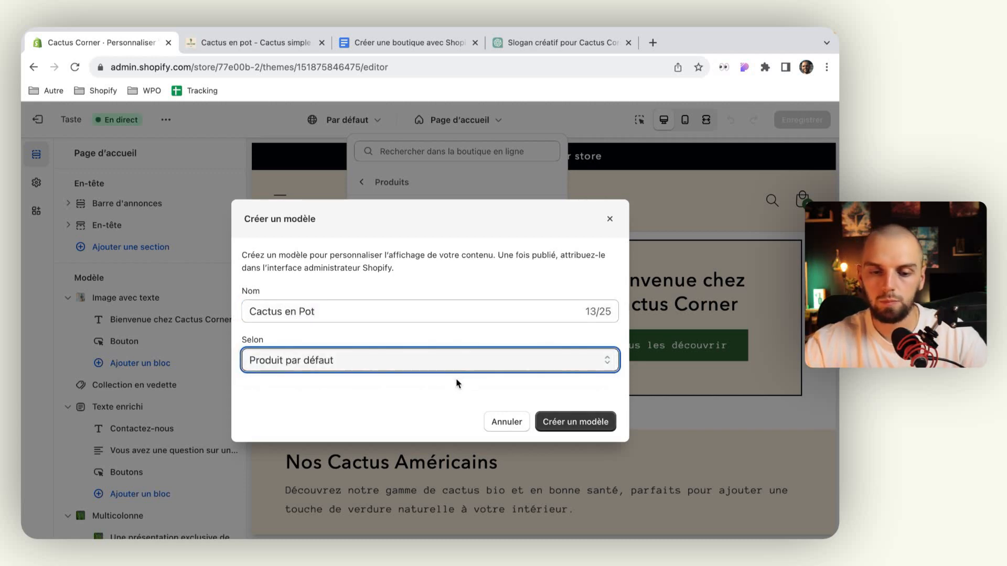
click(562, 424)
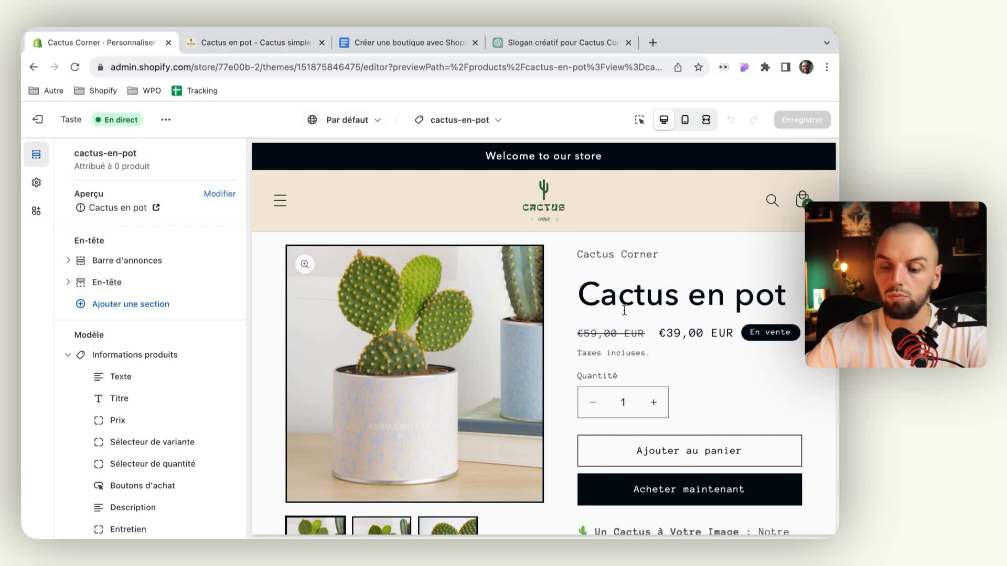
Add a Multicolonne section below Produits associés in the cactus-en-pot template and give it two extra columns
scroll(624, 310, down, 10)
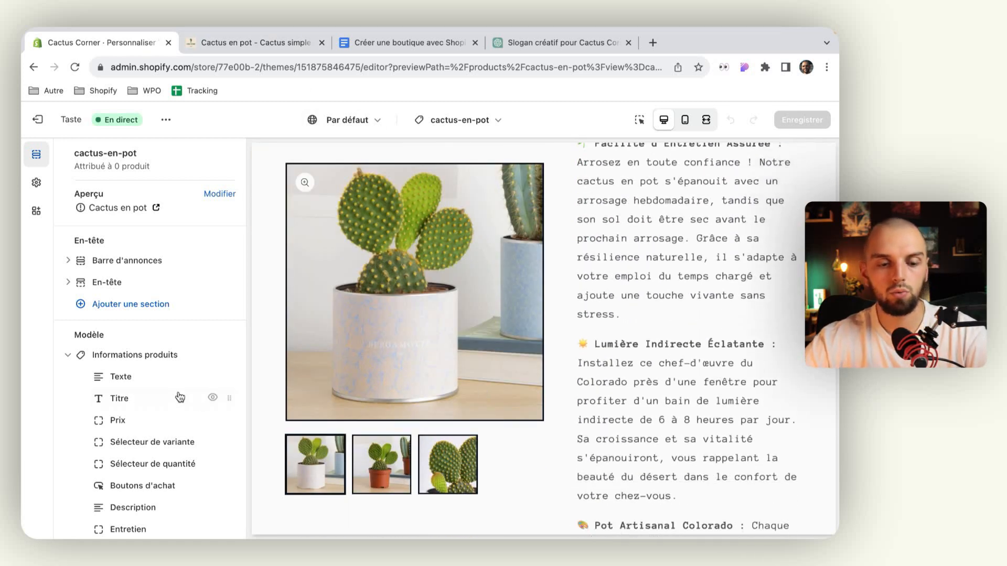
scroll(180, 397, down, 5)
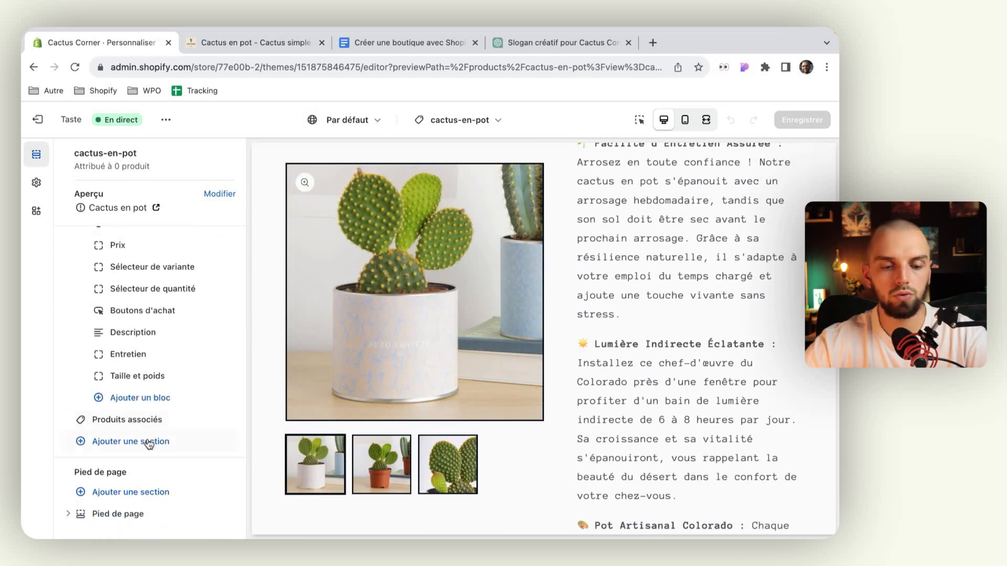
click(150, 442)
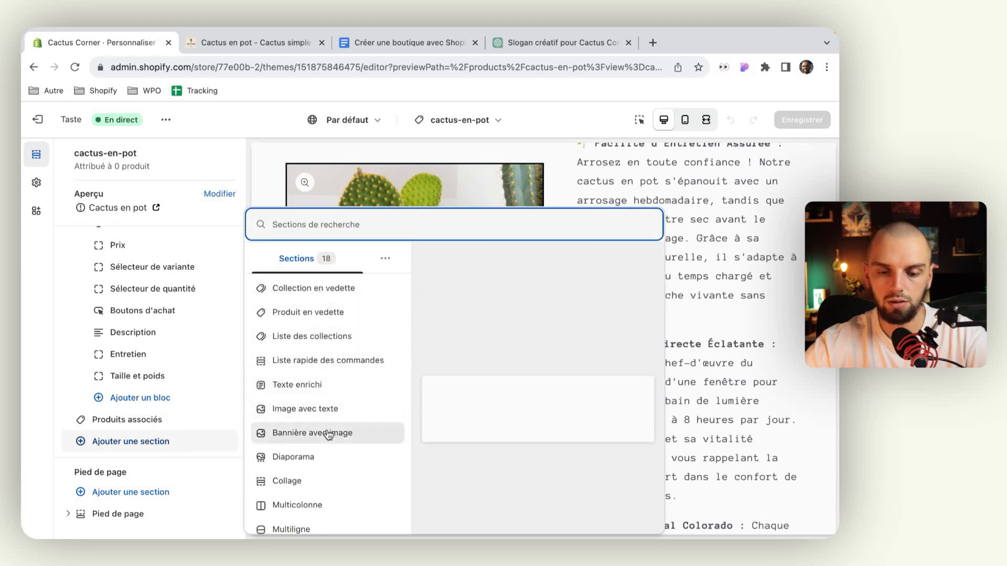
click(325, 511)
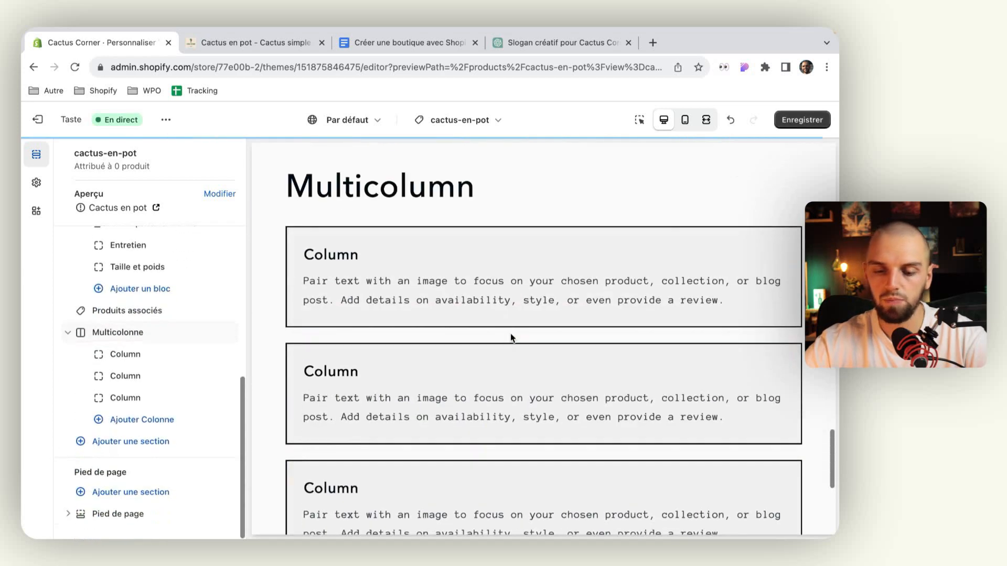
scroll(511, 335, down, 3)
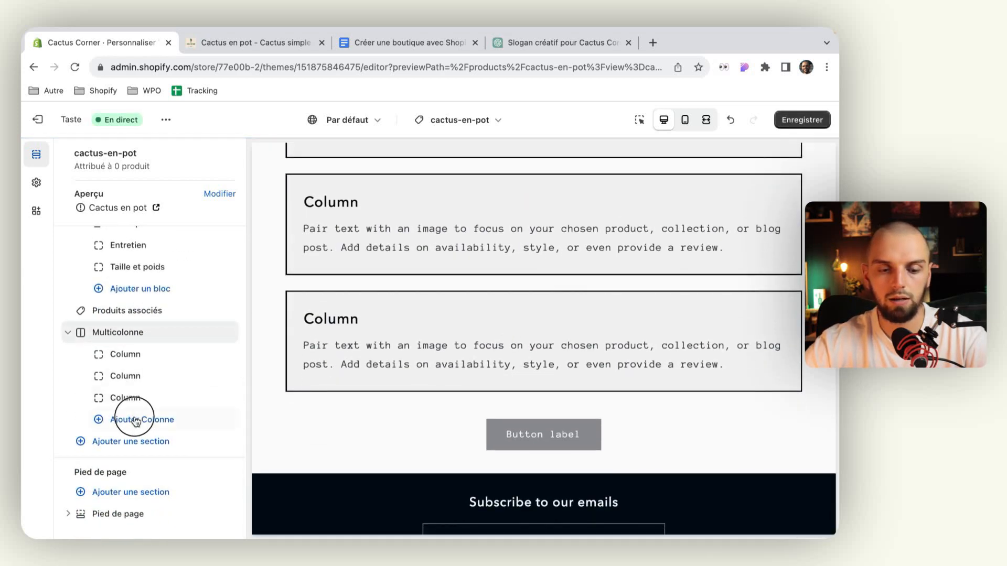
click(135, 420)
click(142, 442)
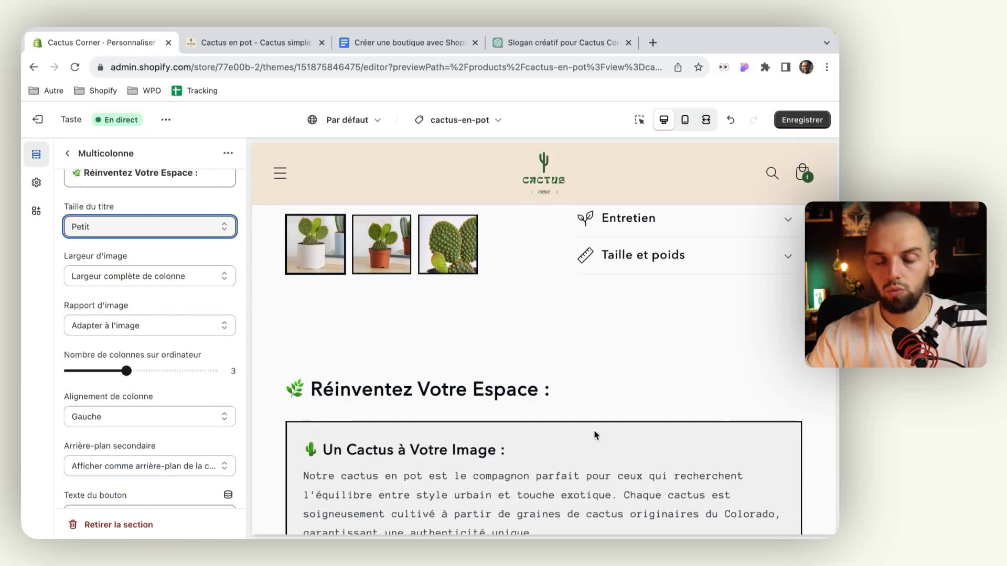
Review the Multicolonne section's heading and five columns in the theme preview and compare them with the product description in ChatGPT
scroll(595, 435, down, 1)
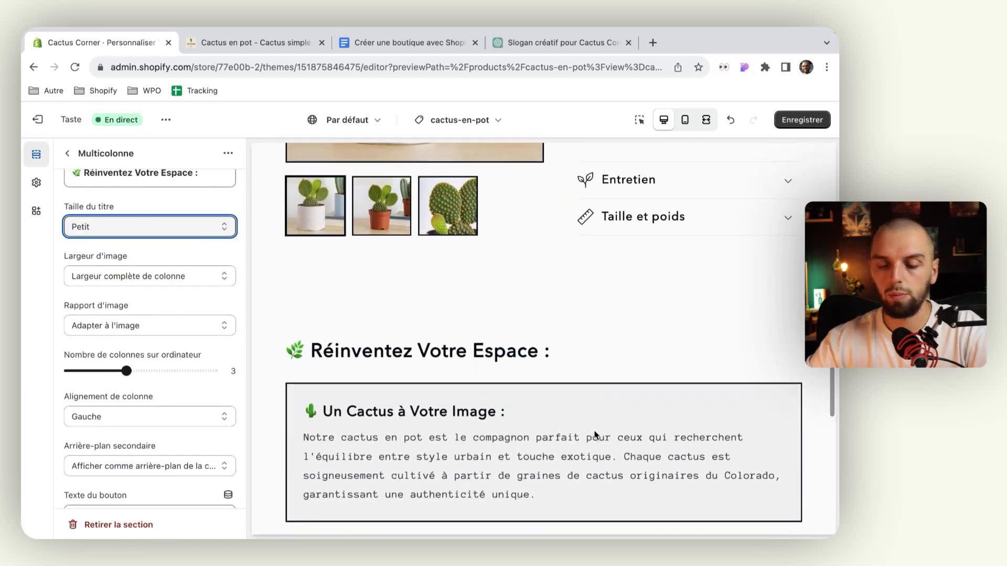
scroll(595, 434, down, 2)
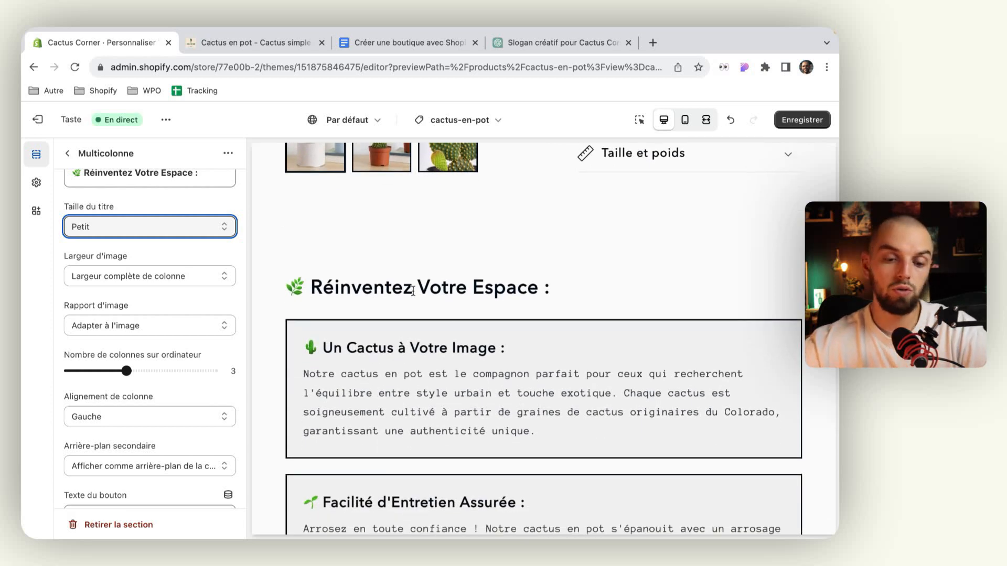
scroll(414, 292, down, 15)
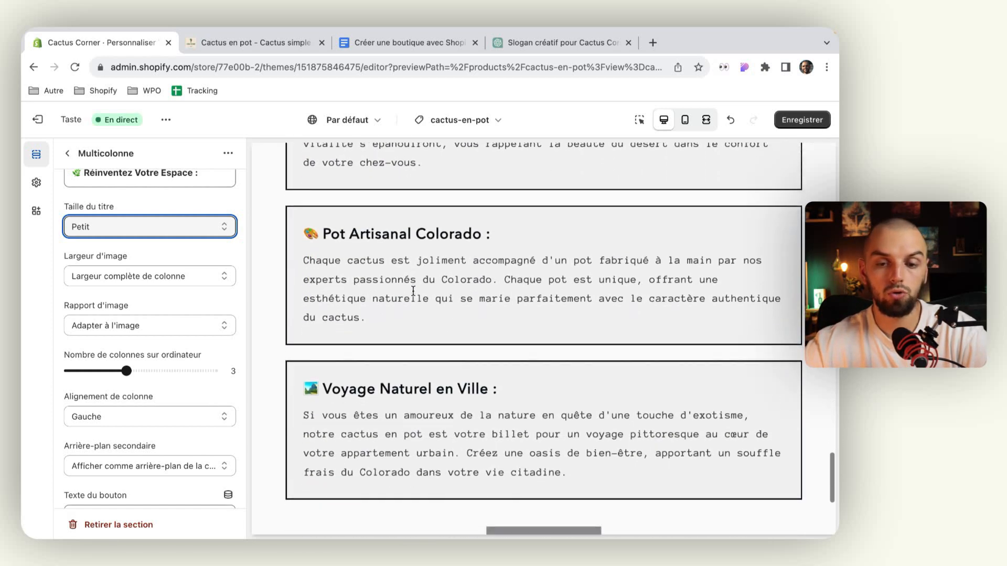
scroll(413, 291, down, 1)
click(572, 44)
scroll(440, 267, up, 5)
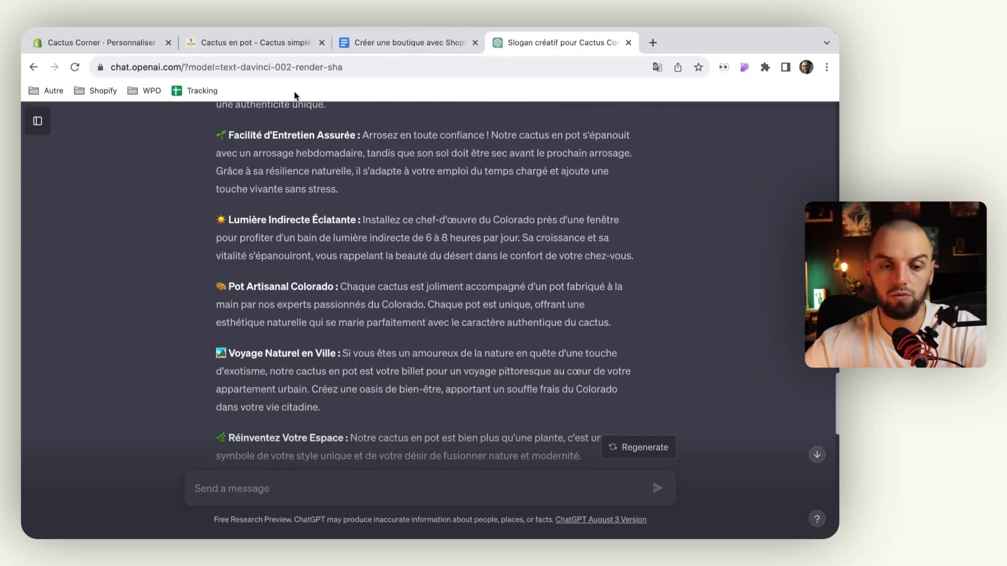
Open the "Un Cactus à Votre Image :" column in the Shopify theme editor and check its title and description against the ChatGPT text
click(130, 44)
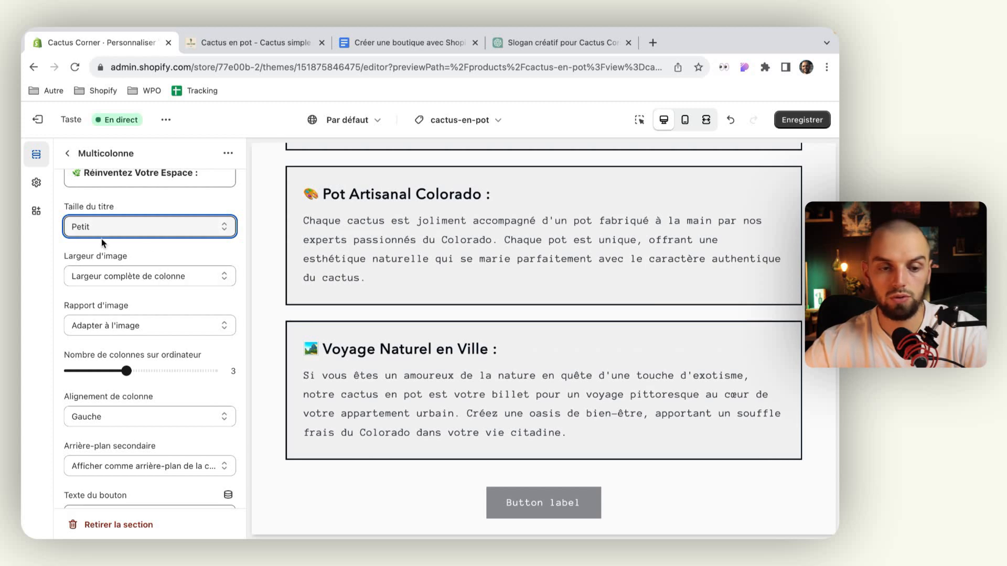
scroll(102, 238, up, 1)
click(67, 153)
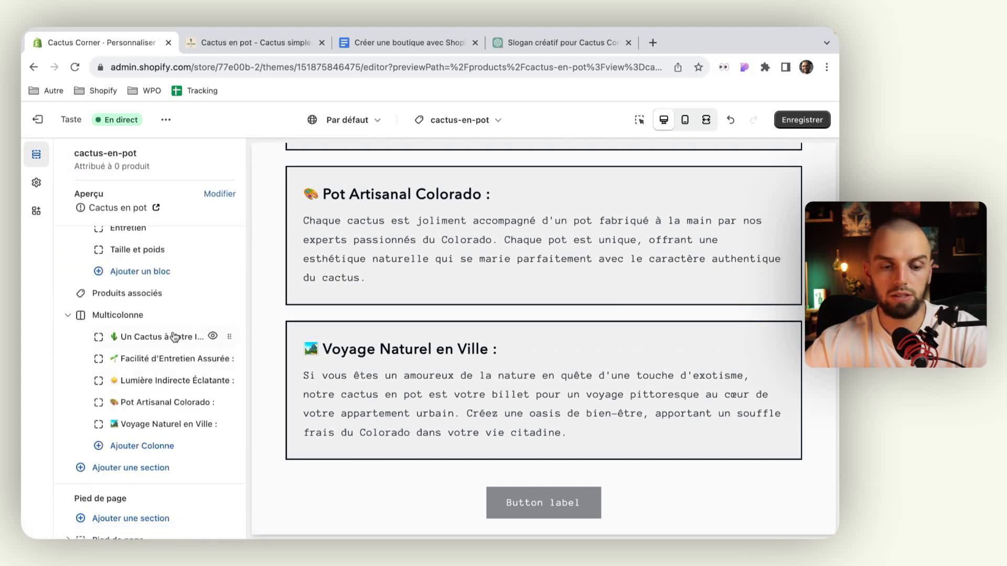
click(168, 336)
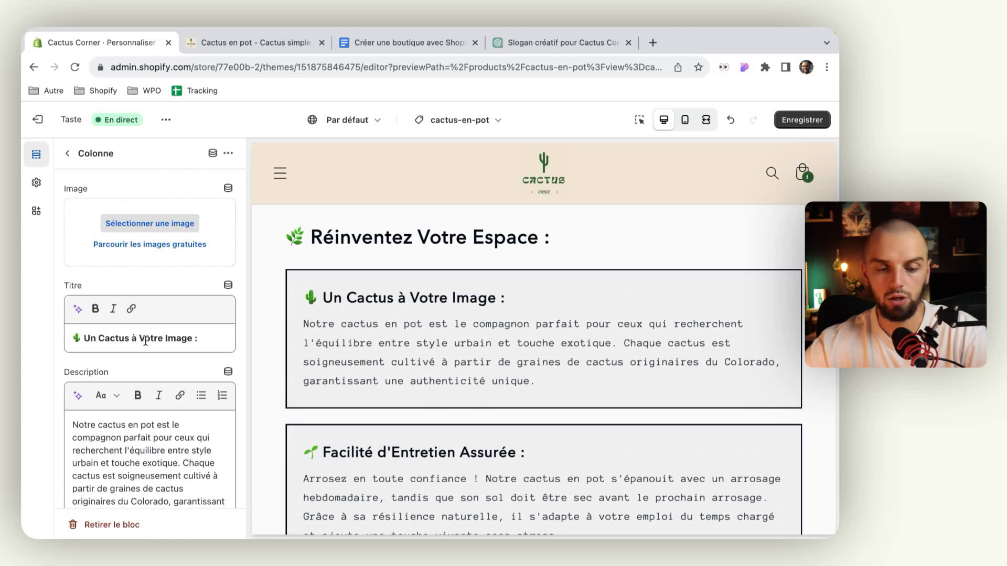
click(559, 45)
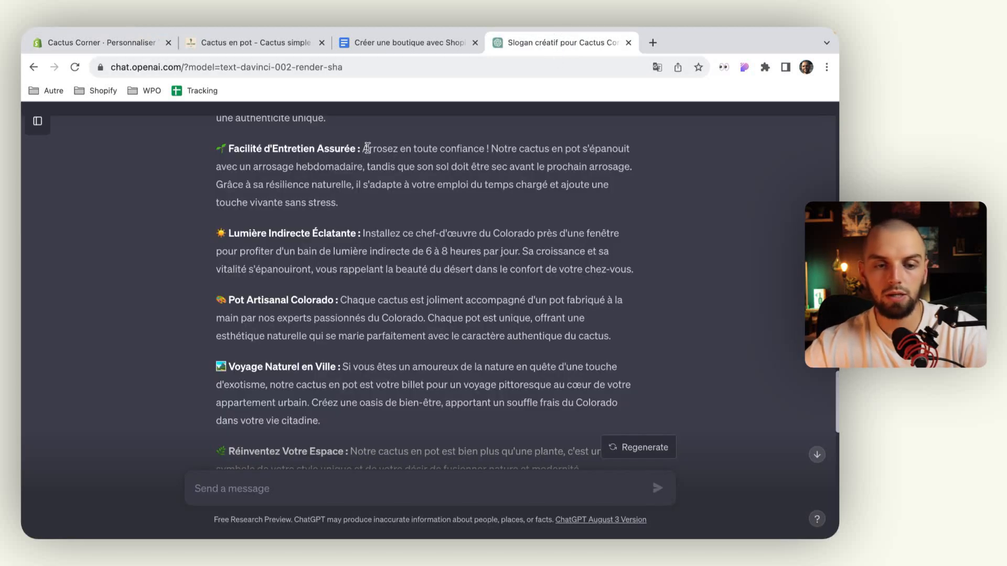
Switch to the Shopify theme editor and open the settings of the Multicolonne section
click(119, 44)
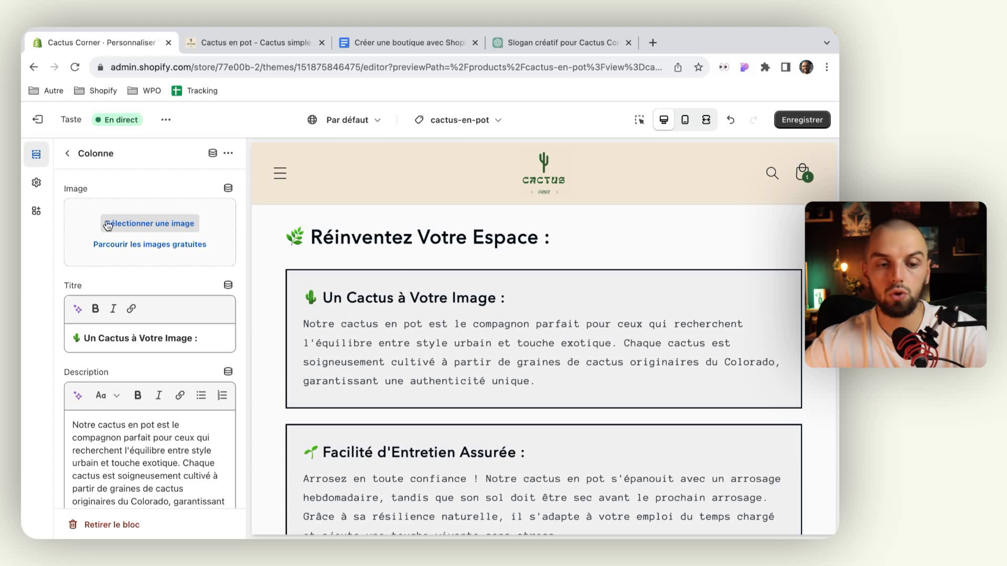
click(66, 156)
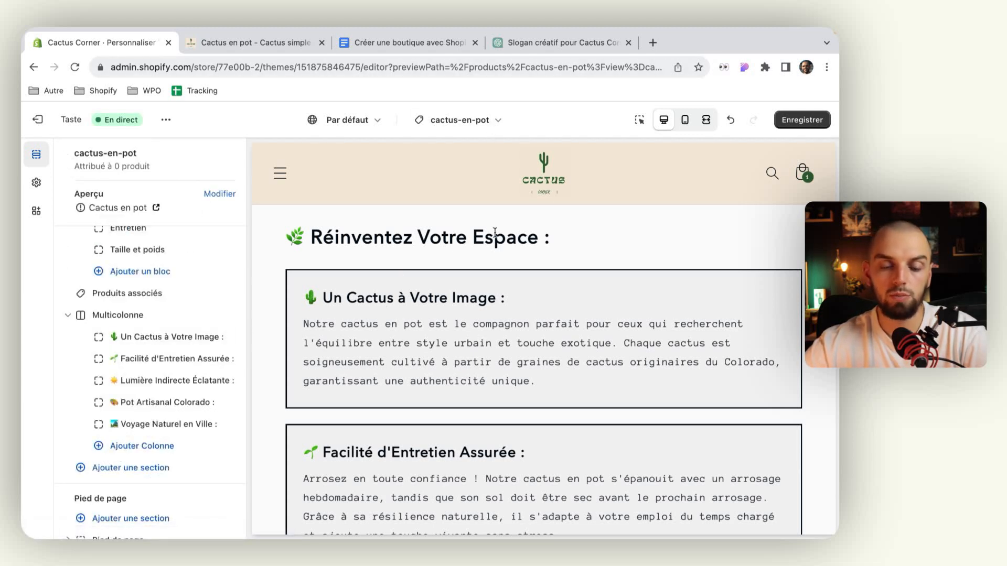
scroll(212, 314, down, 1)
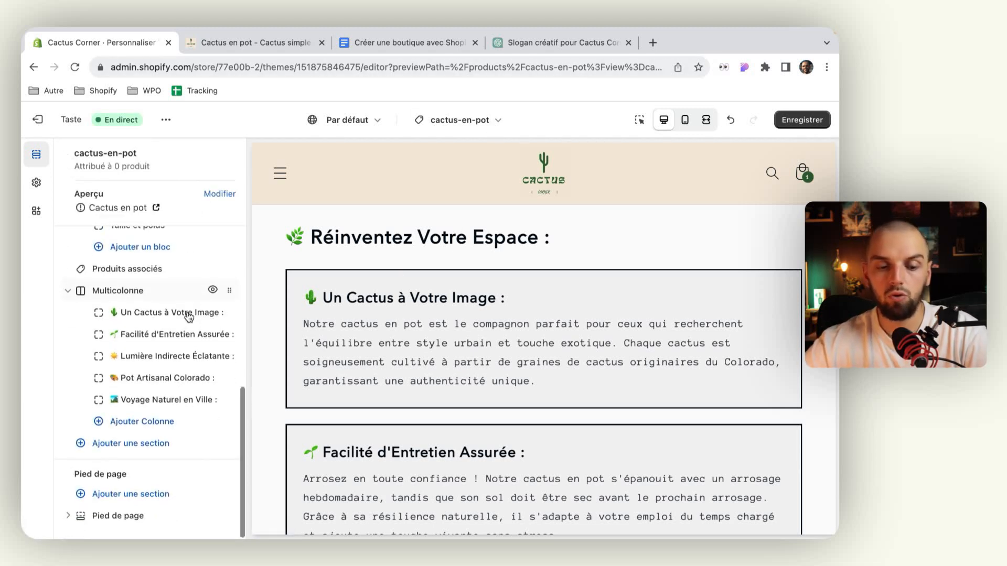
click(165, 297)
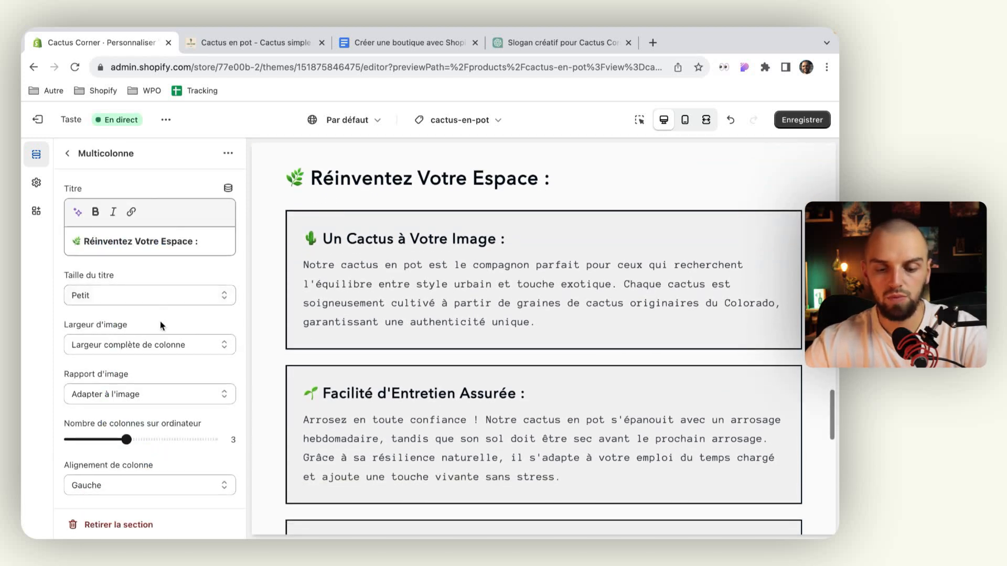
Set the Multicolonne section's number of columns on desktop to 5 and preview the section at full width
scroll(160, 321, down, 2)
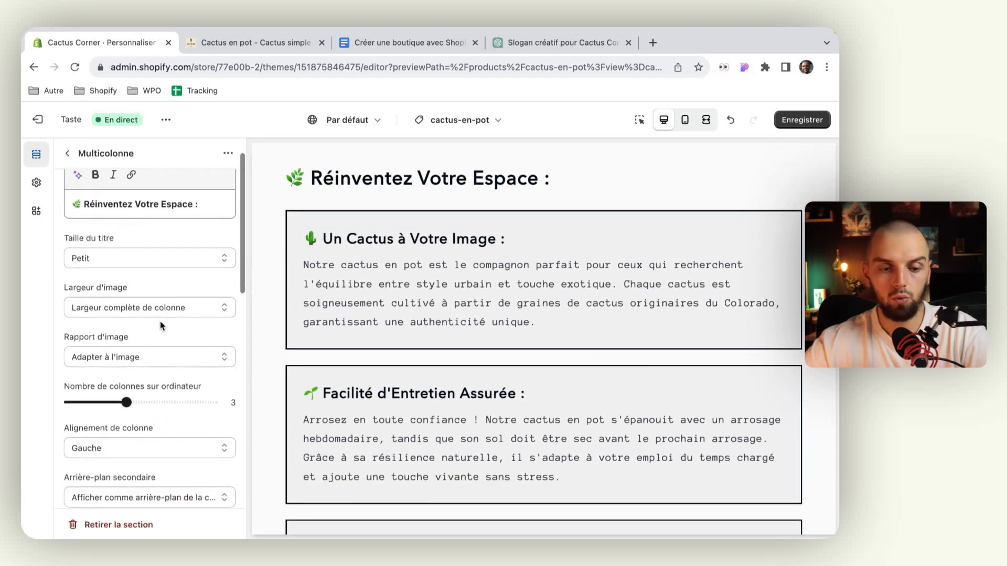
scroll(159, 321, down, 1)
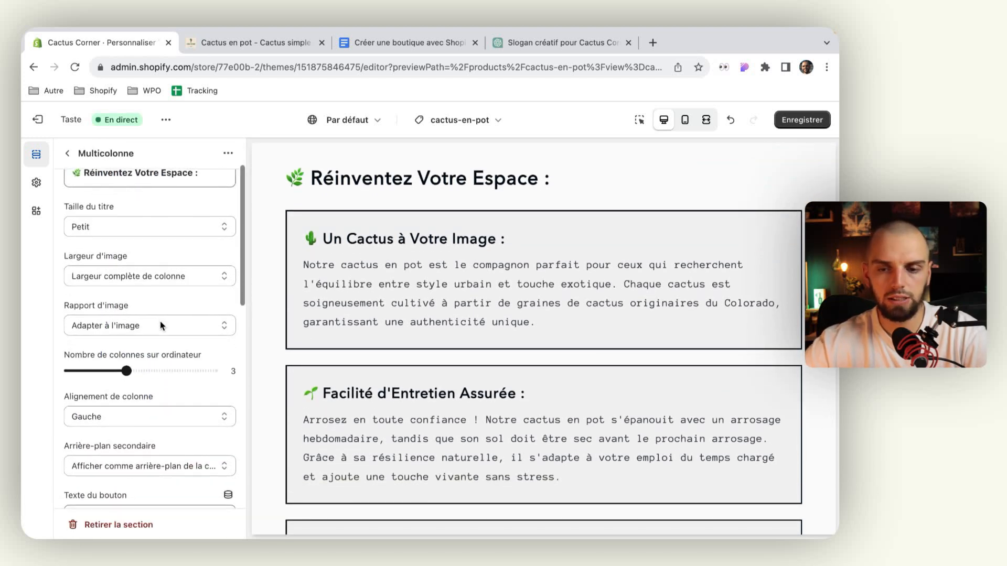
scroll(147, 311, down, 3)
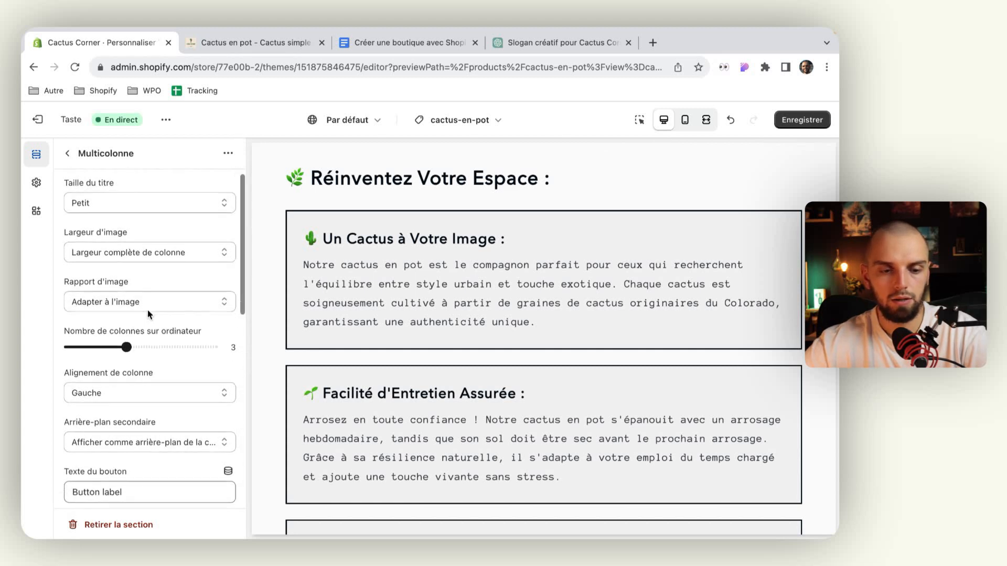
scroll(147, 312, down, 1)
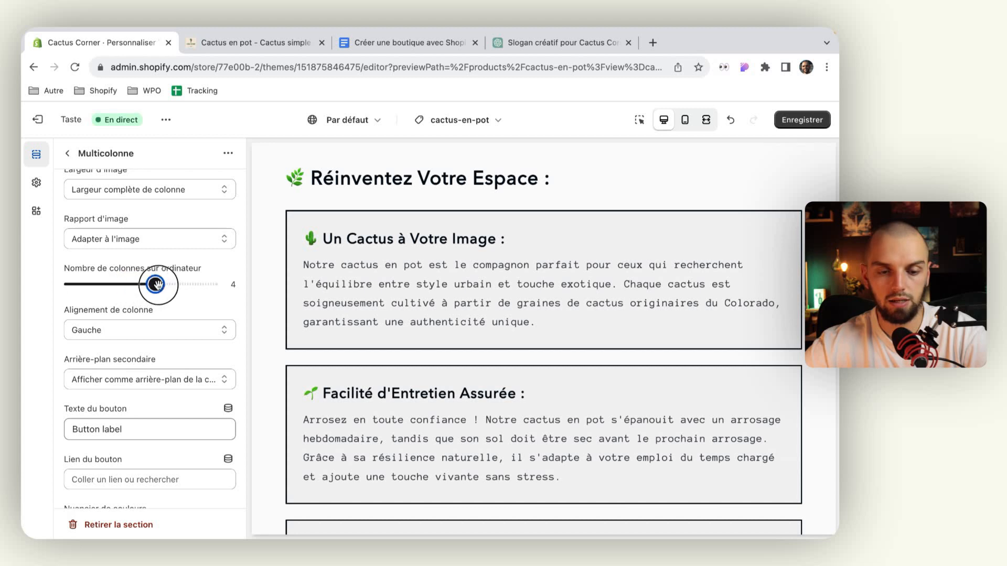
drag(160, 284, 192, 280)
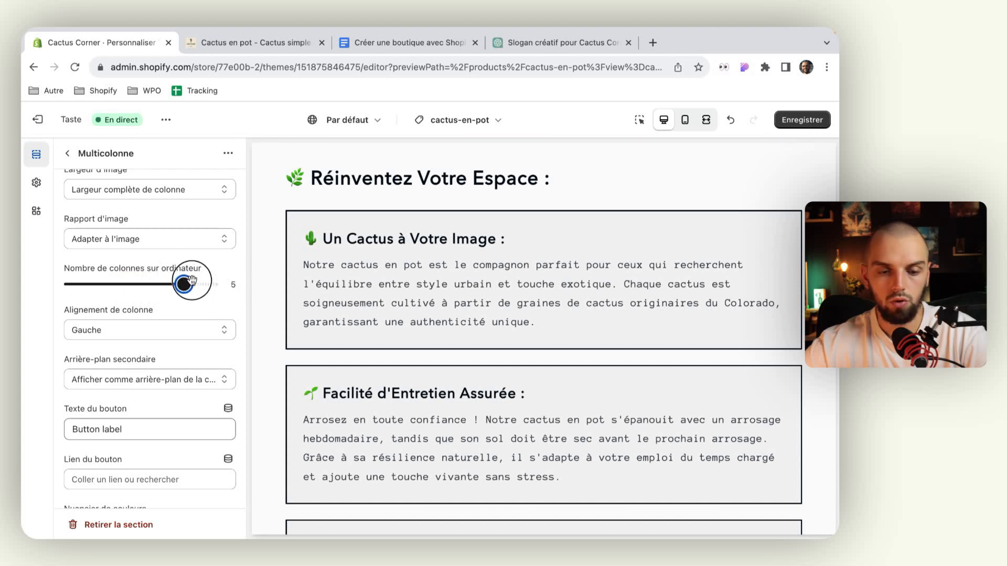
click(707, 123)
scroll(594, 258, up, 6)
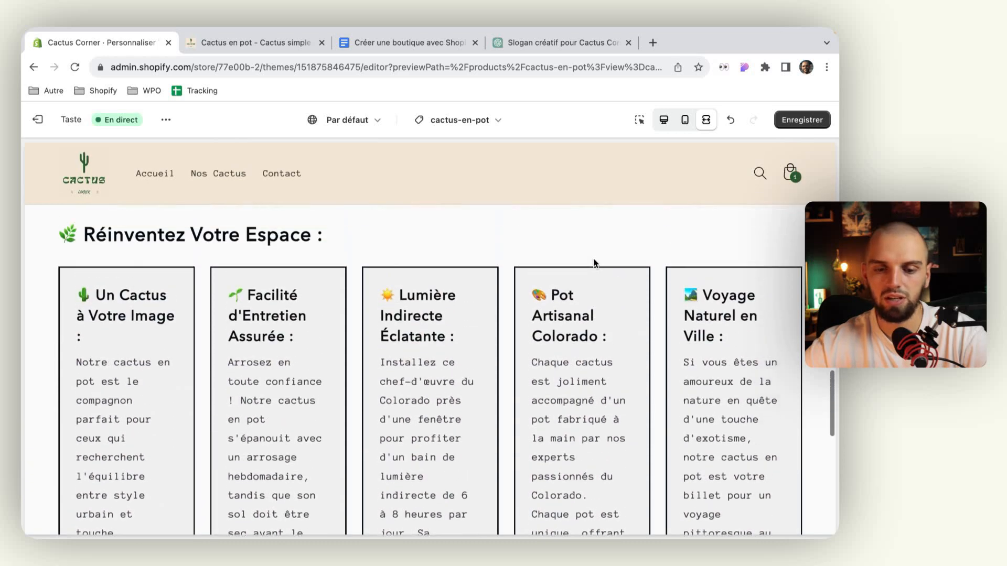
scroll(593, 263, up, 1)
scroll(594, 264, down, 1)
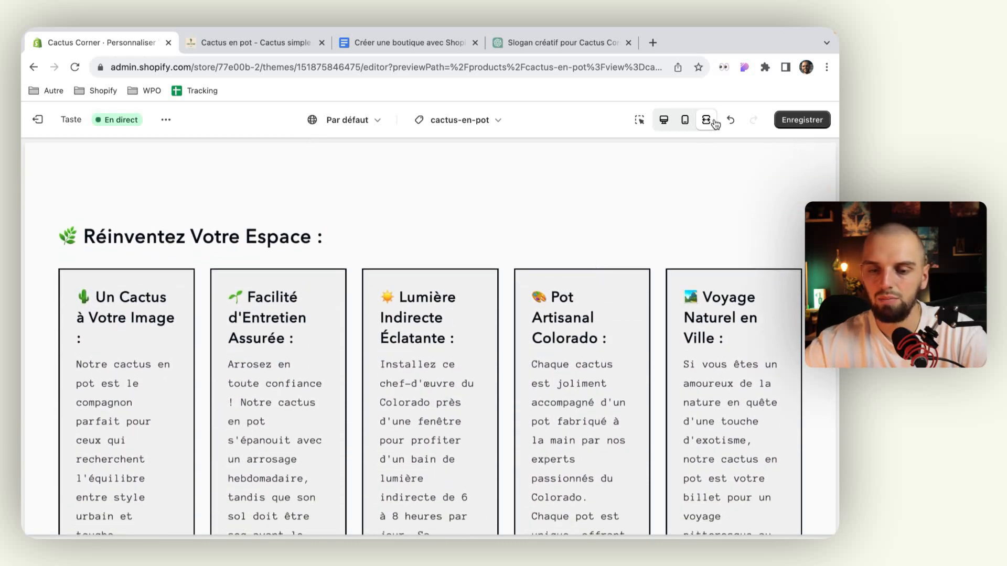
Reduce the desktop column count to 4 and preview the section at full width
click(663, 122)
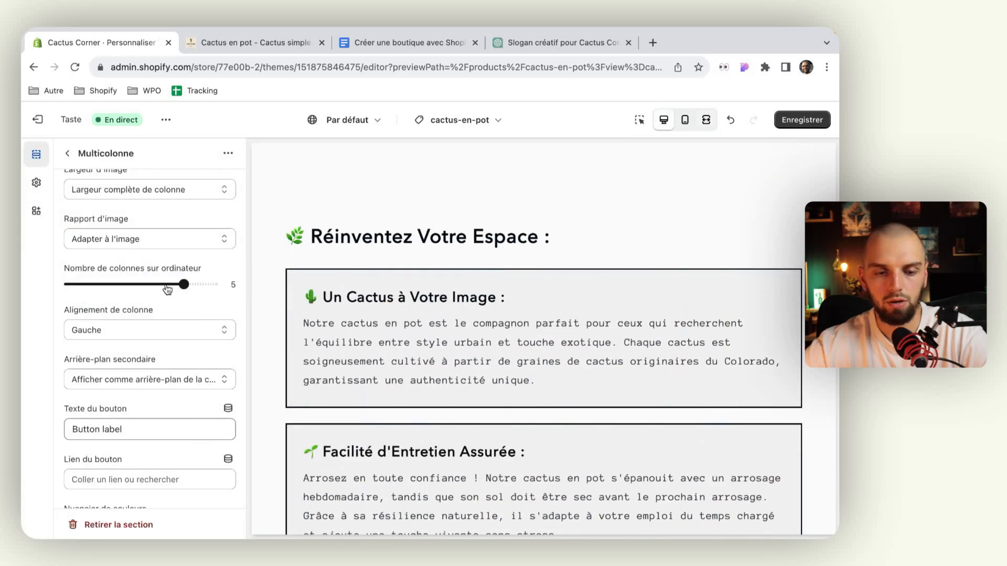
click(706, 120)
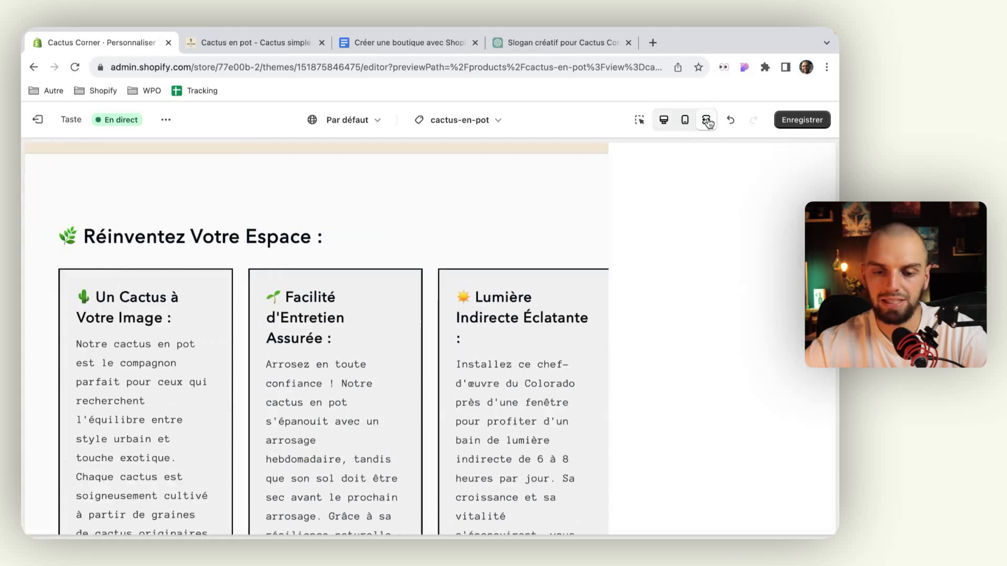
scroll(614, 279, down, 1)
Set the number of columns on desktop to 3 and check the layout in the full-width preview
click(664, 121)
click(684, 120)
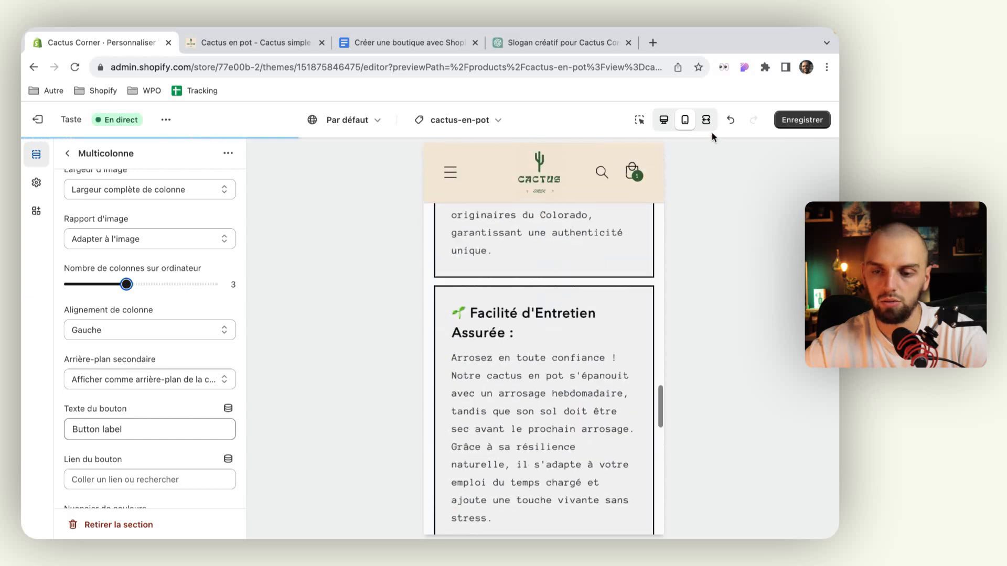
click(707, 121)
scroll(571, 272, up, 4)
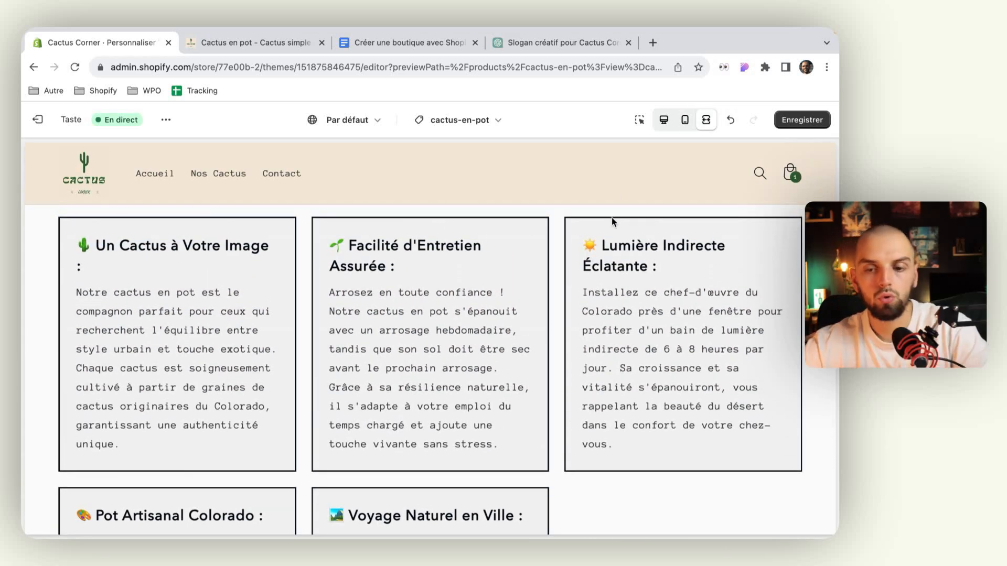
Switch to the mobile preview and check the section's column alignment and secondary background options
click(685, 122)
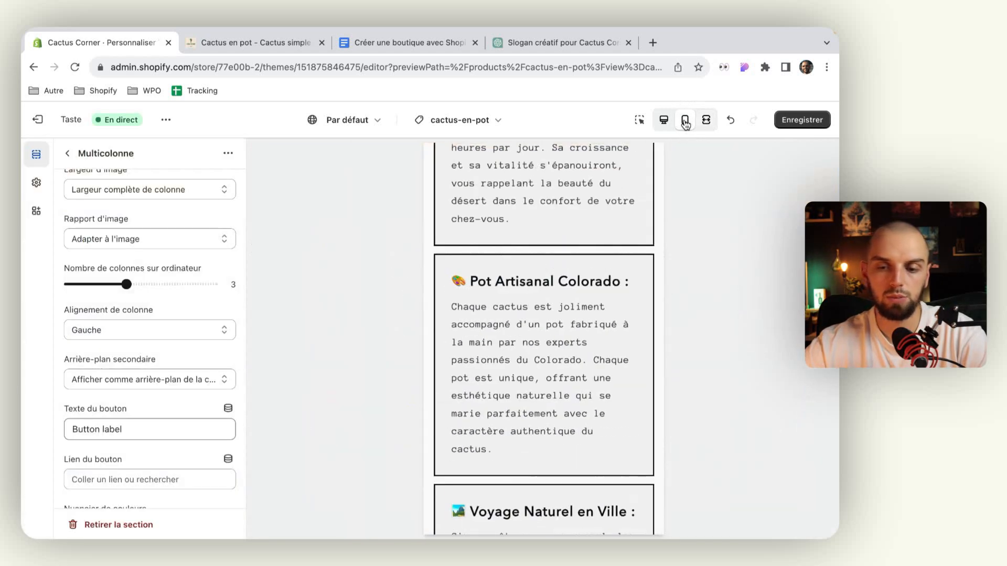
scroll(149, 386, down, 2)
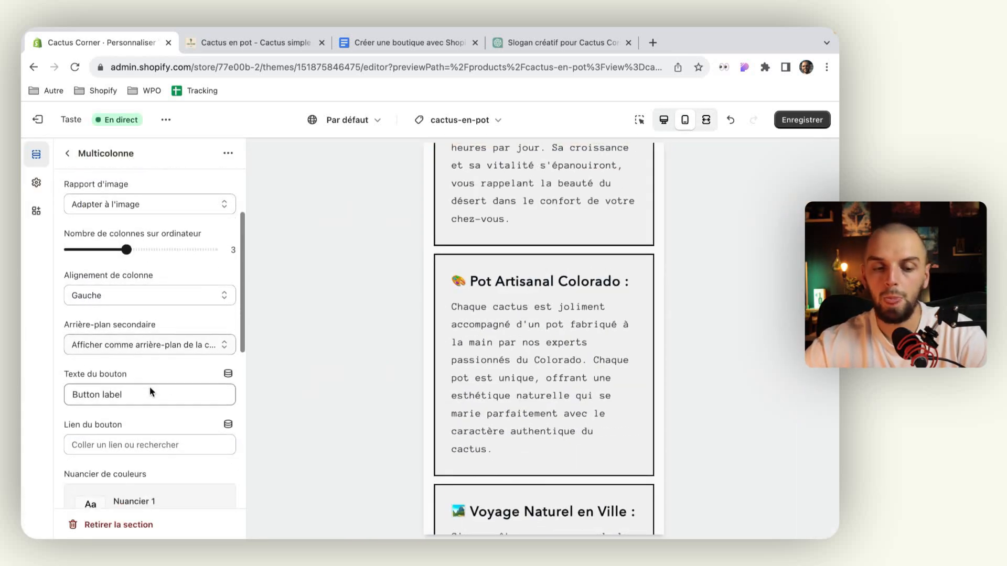
click(169, 298)
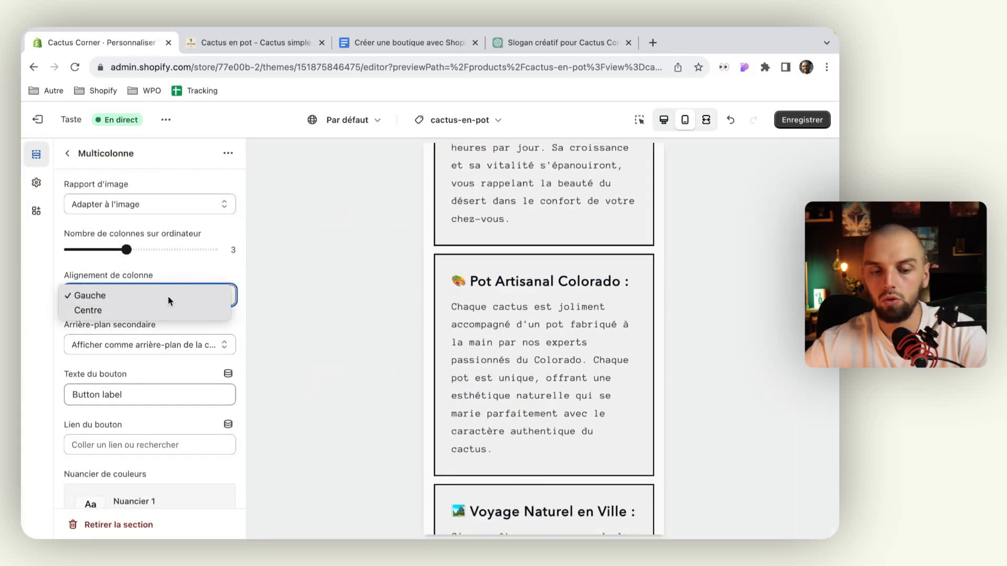
click(168, 295)
click(162, 351)
click(162, 346)
Clear the "Button label" placeholder from the Multicolonne section's button text
scroll(165, 343, down, 3)
triple_click(166, 339)
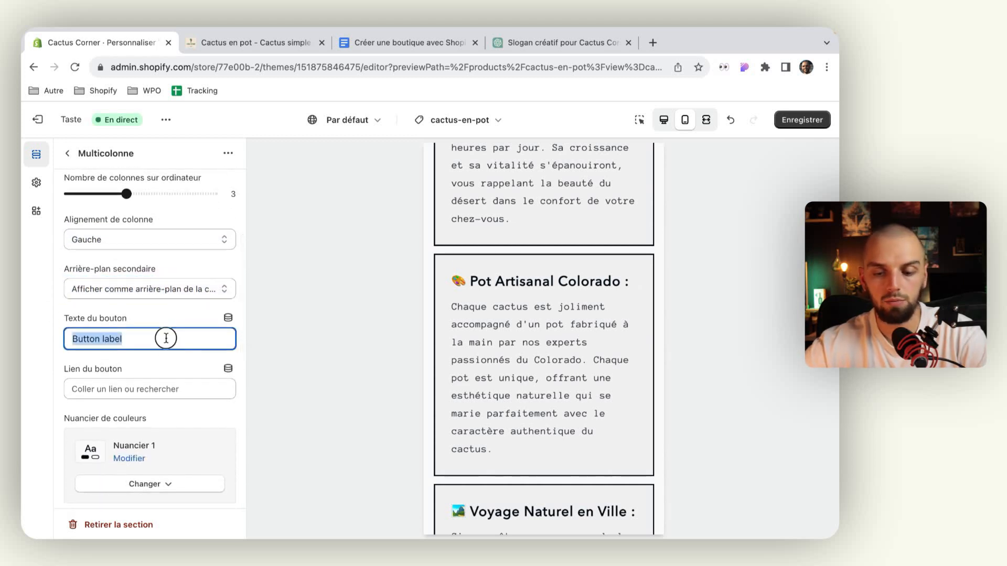
click(165, 357)
Apply the Nuancier 2 colour scheme to the Multicolonne section and review its cards in the mobile preview
scroll(165, 358, down, 3)
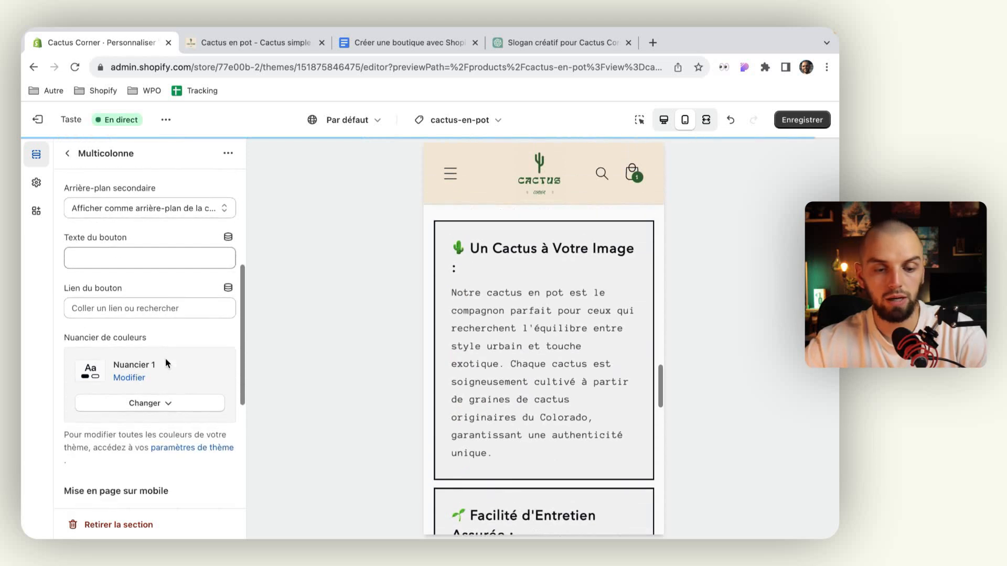
click(137, 402)
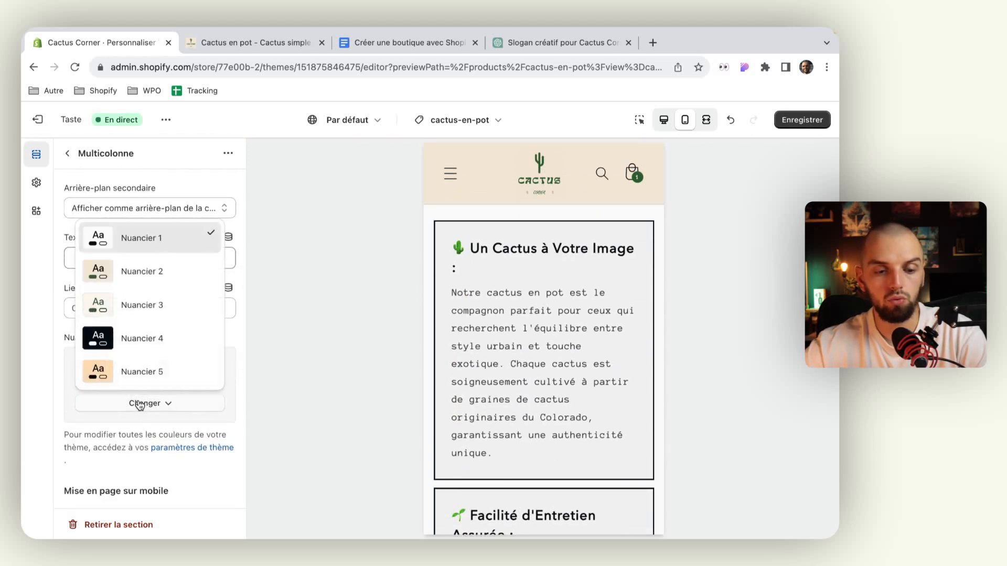
click(164, 277)
scroll(613, 216, up, 3)
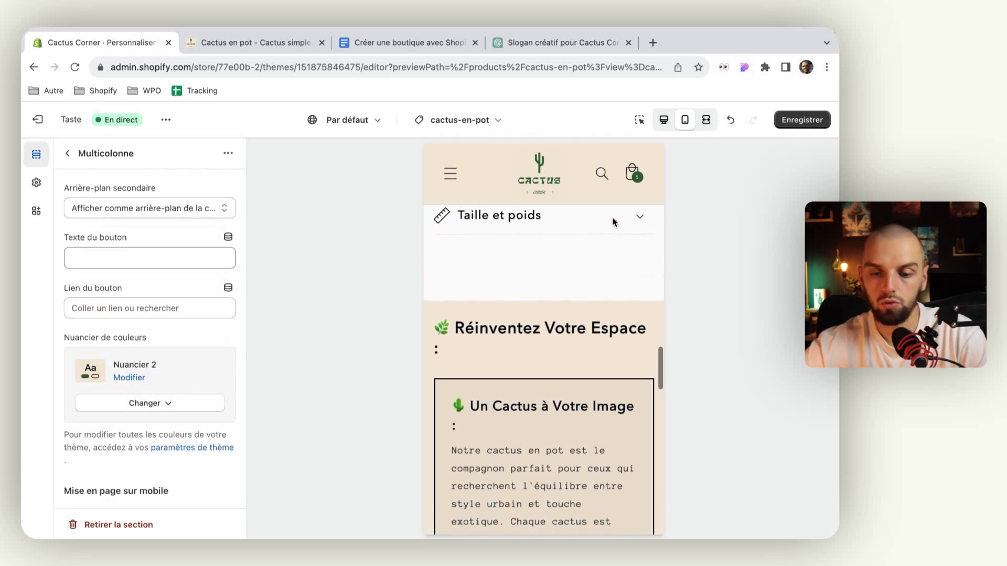
scroll(614, 222, down, 1)
scroll(614, 223, down, 10)
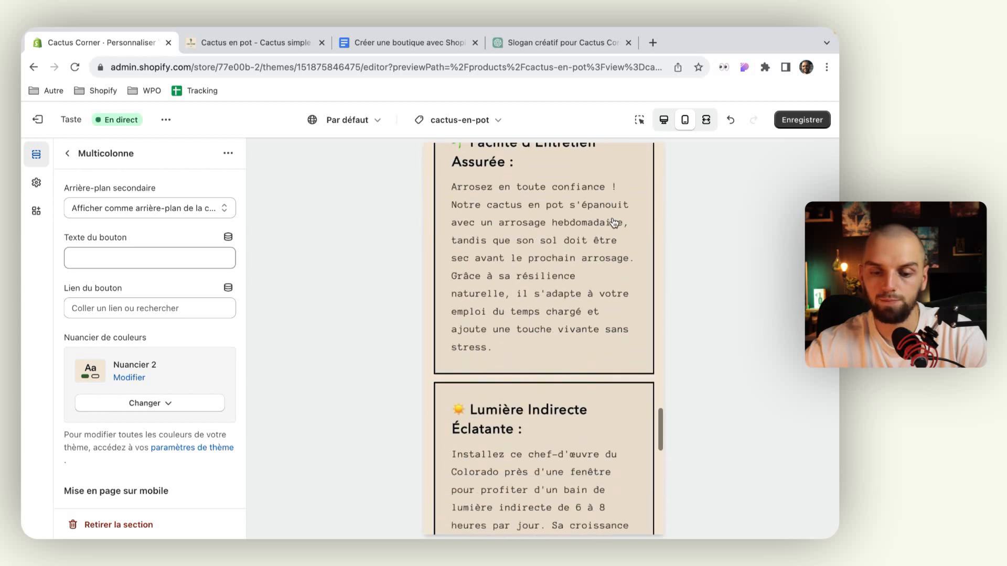
Try the Nuancier 3 colour scheme on the section and switch back to Nuancier 2
click(181, 413)
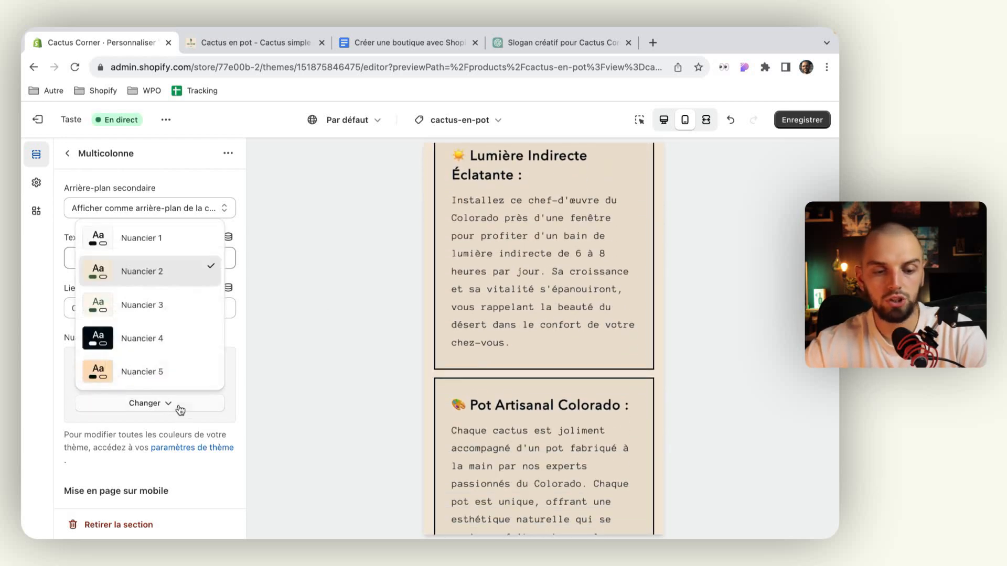
click(162, 307)
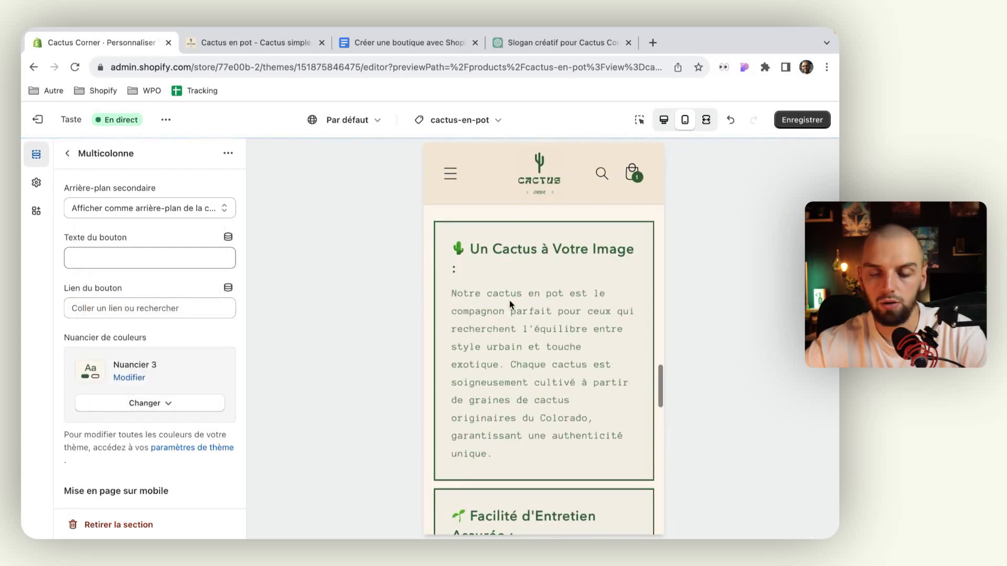
click(144, 414)
click(160, 271)
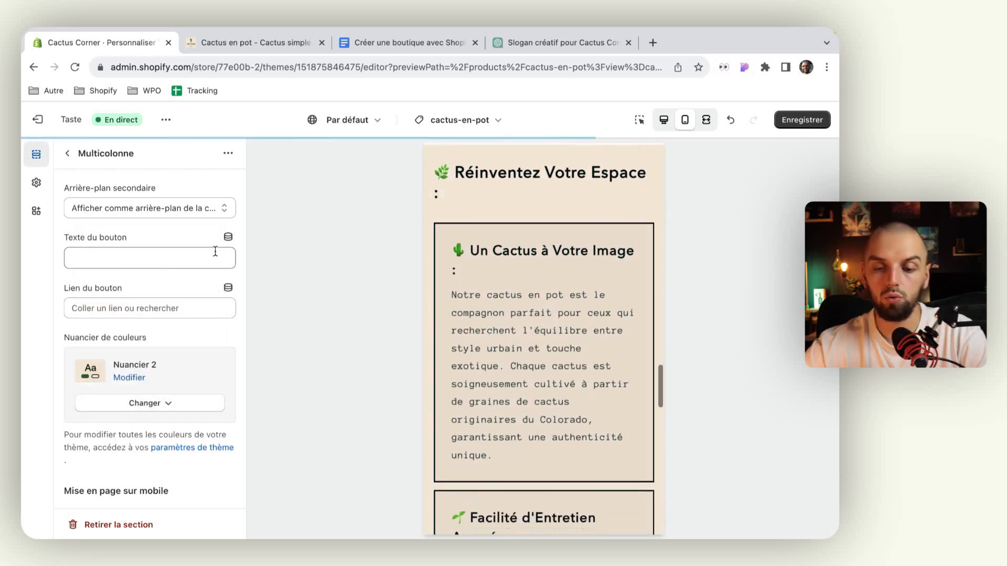
Enable swiping on mobile (Activer le balayage sur mobile) for the Multicolonne section
scroll(144, 348, down, 5)
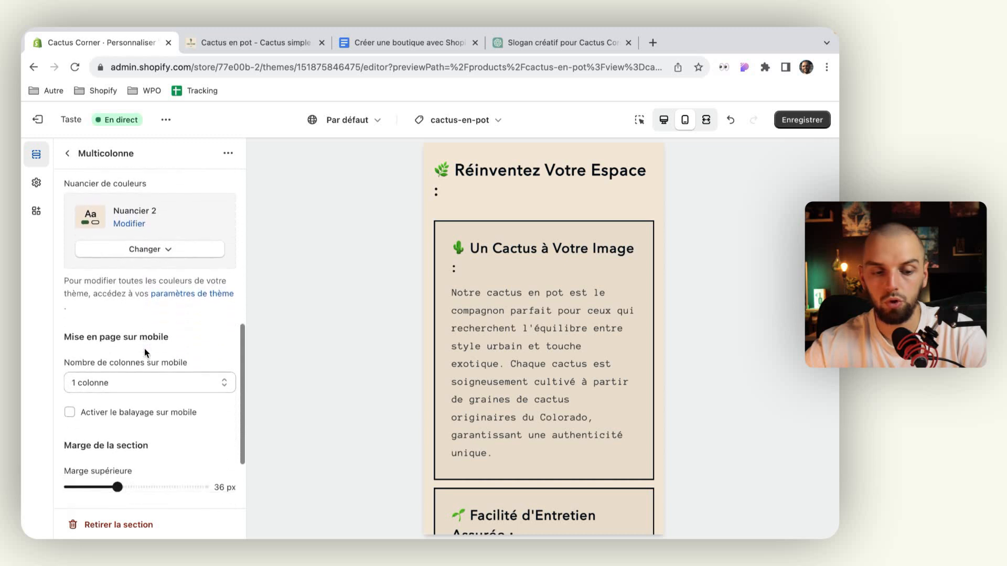
click(137, 361)
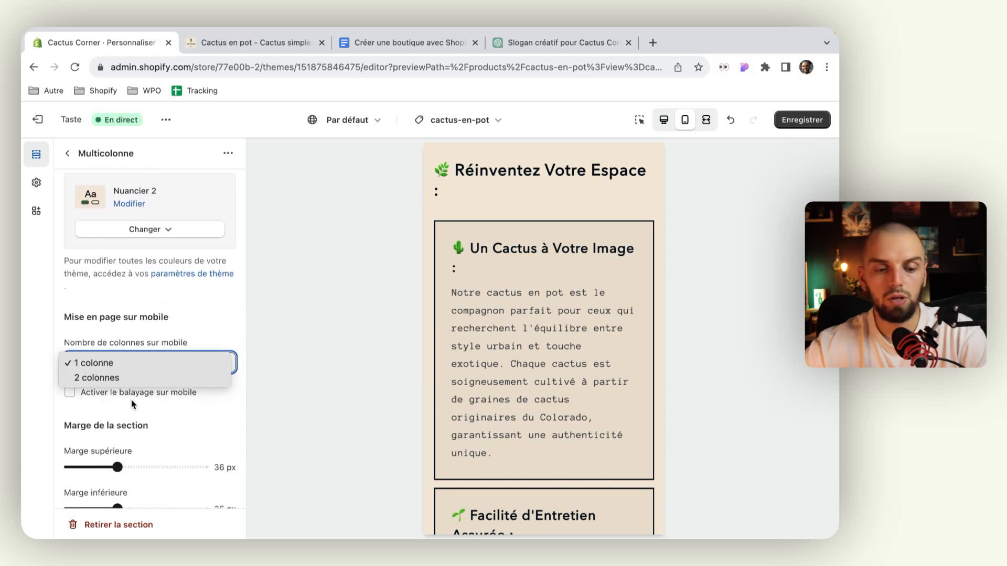
click(131, 399)
click(138, 398)
Try 2 columns for the section's mobile layout and return to 1 column
click(172, 358)
click(173, 378)
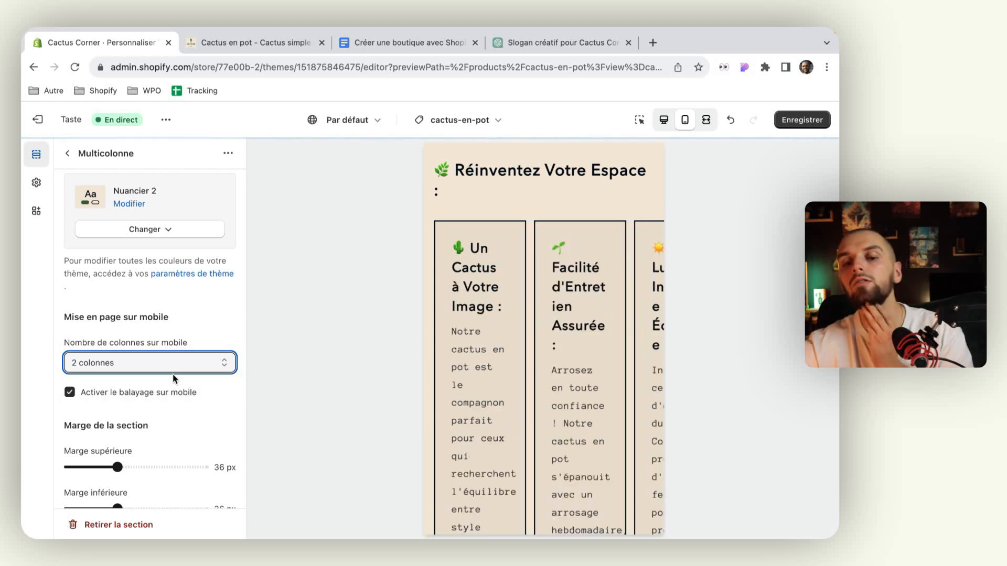
click(178, 362)
click(175, 348)
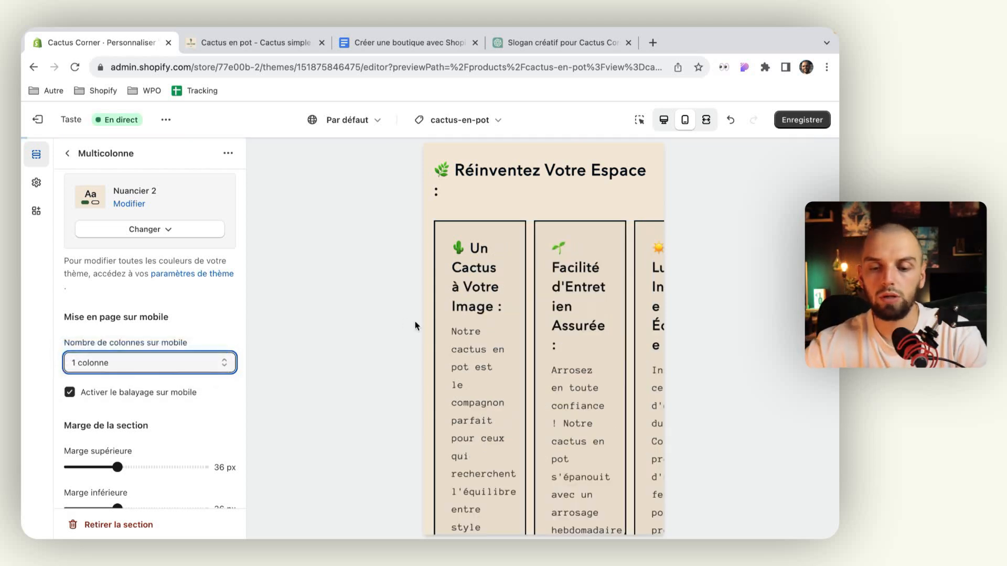
Browse the section's mobile carousel through to the last card, Voyage Naturel en Ville
click(575, 504)
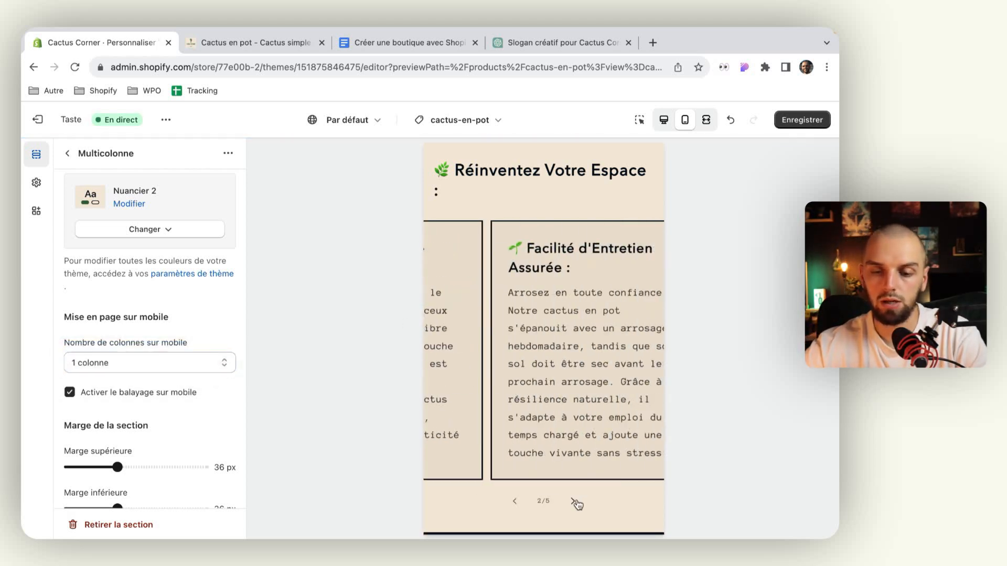
click(575, 504)
click(575, 503)
click(575, 503)
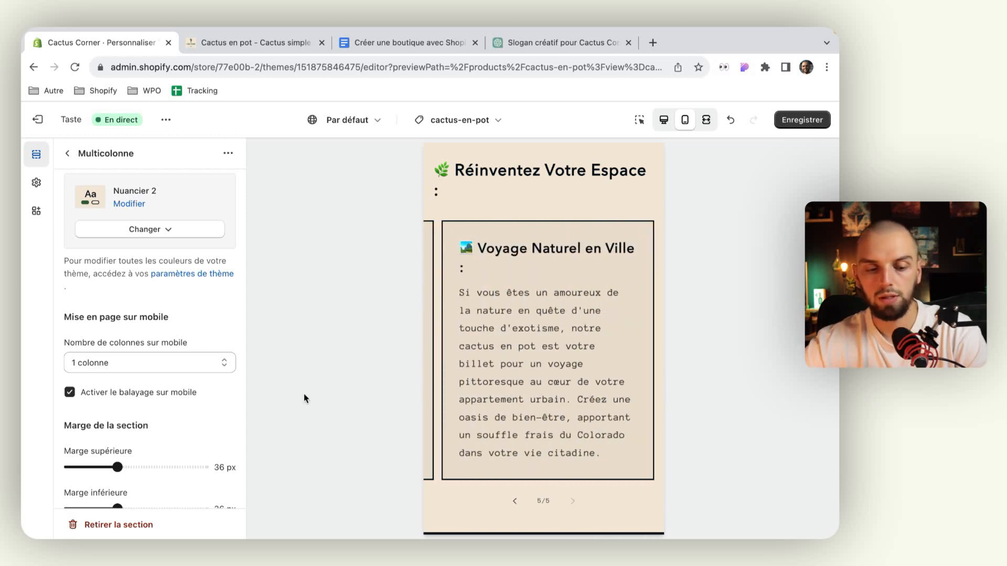
Save the theme changes and review the Réinventez Votre Espace section in the full-width preview
scroll(194, 341, down, 3)
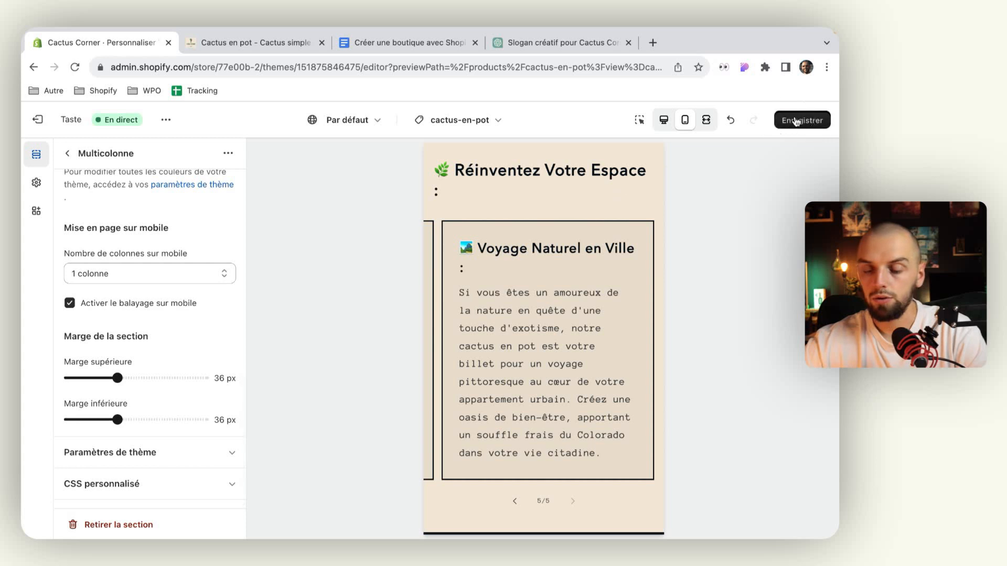
click(796, 121)
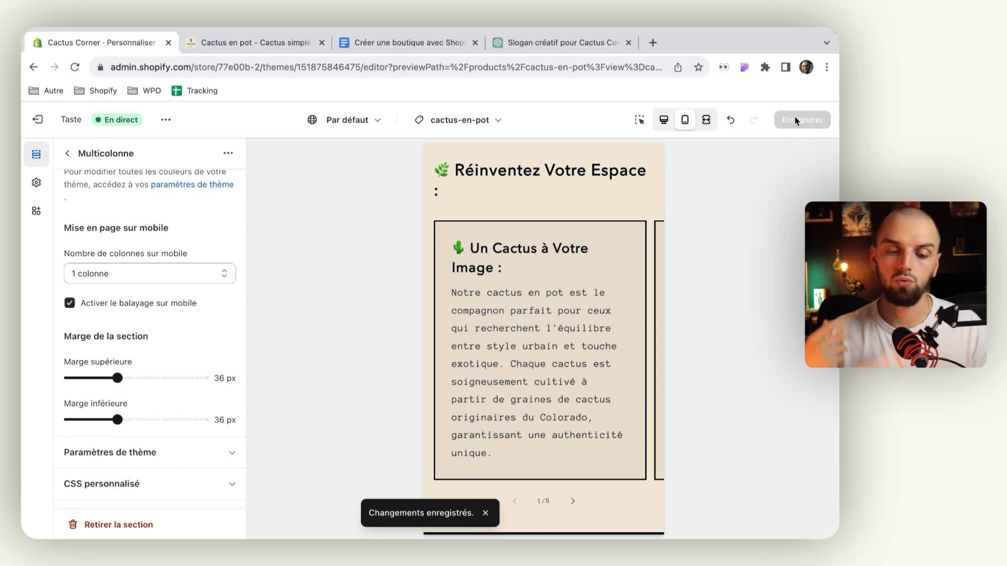
click(706, 120)
scroll(663, 292, up, 10)
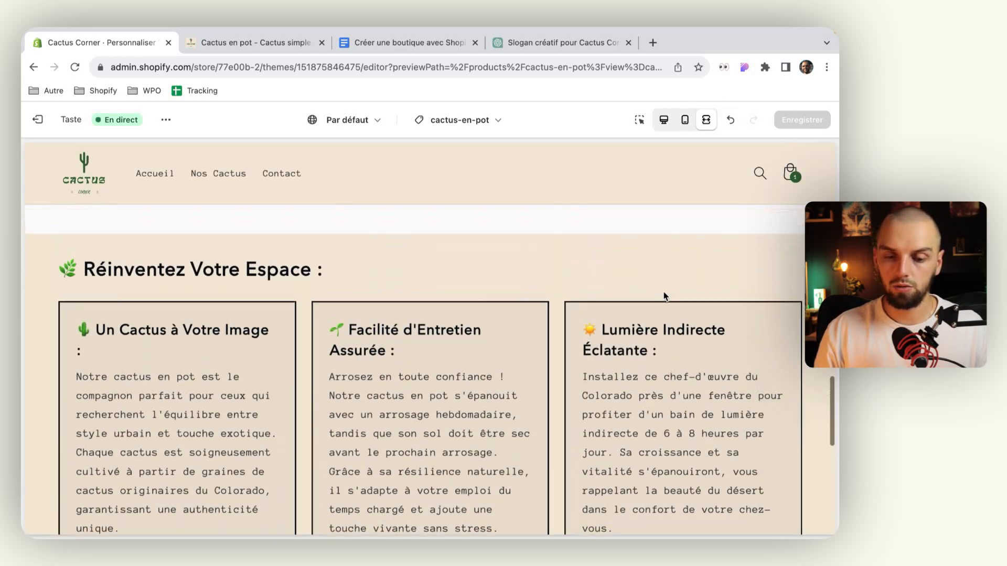
Compare the long product description with the Réinventez Votre Espace section in the full-width preview
scroll(663, 296, up, 10)
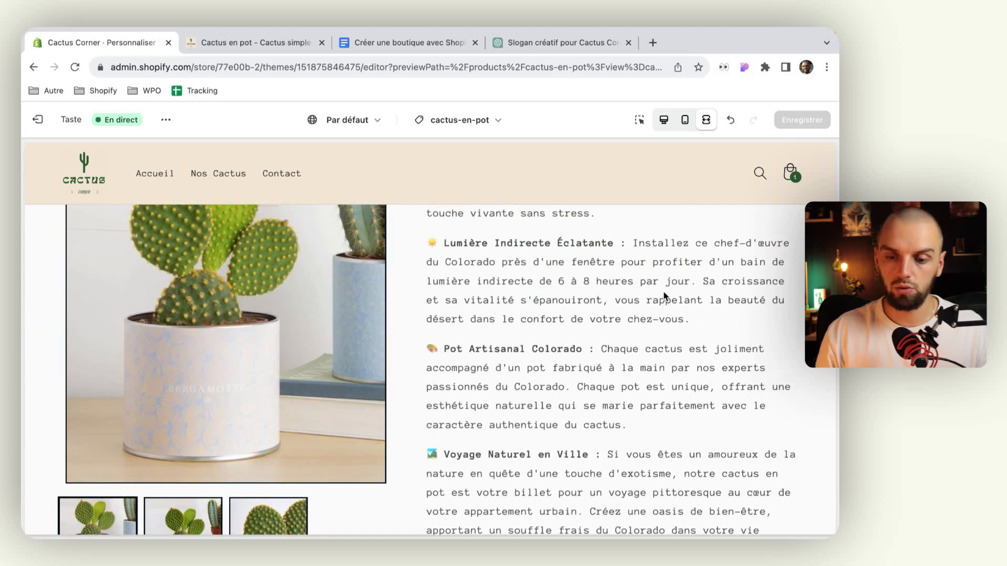
scroll(664, 296, down, 10)
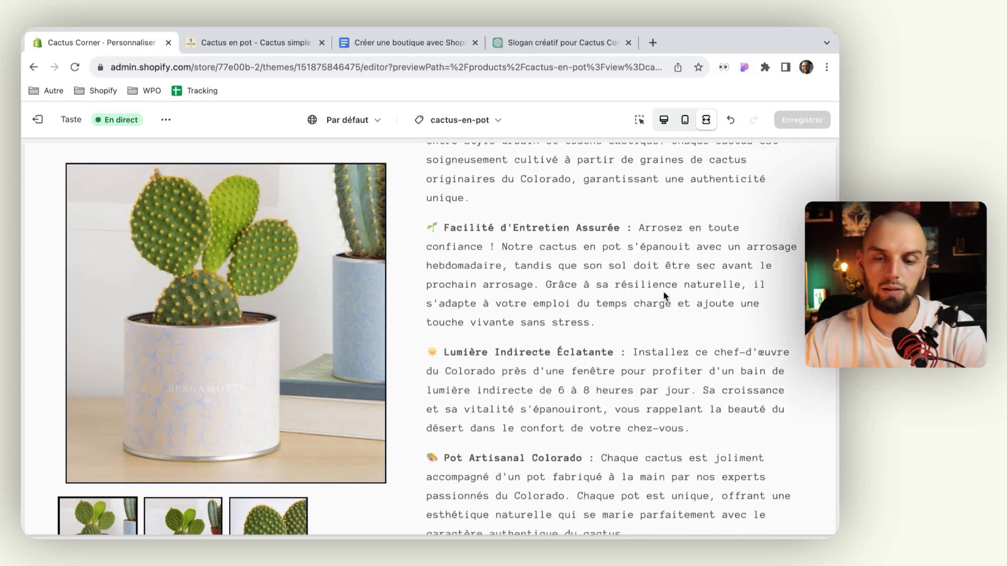
scroll(664, 295, down, 7)
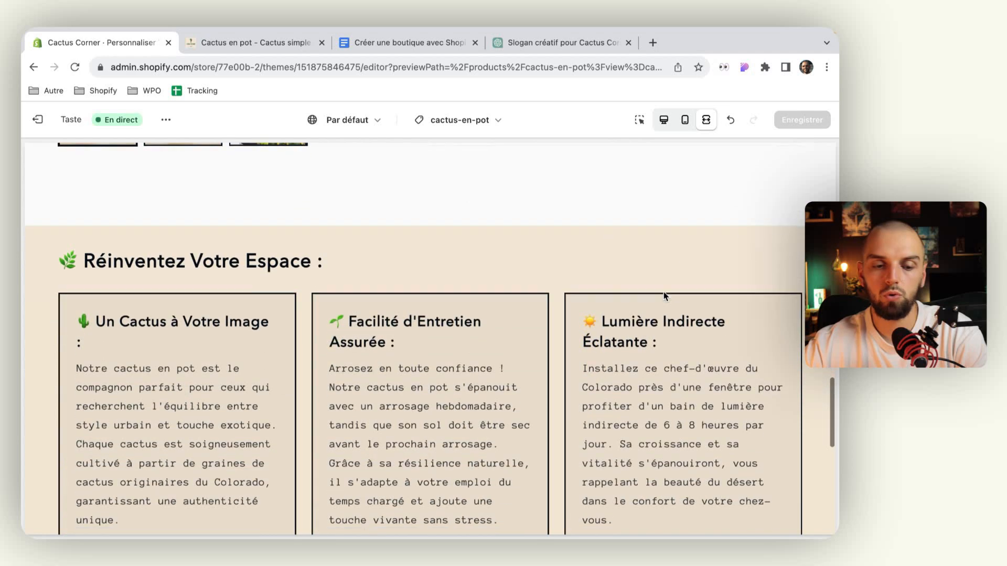
scroll(664, 296, up, 7)
scroll(664, 295, up, 5)
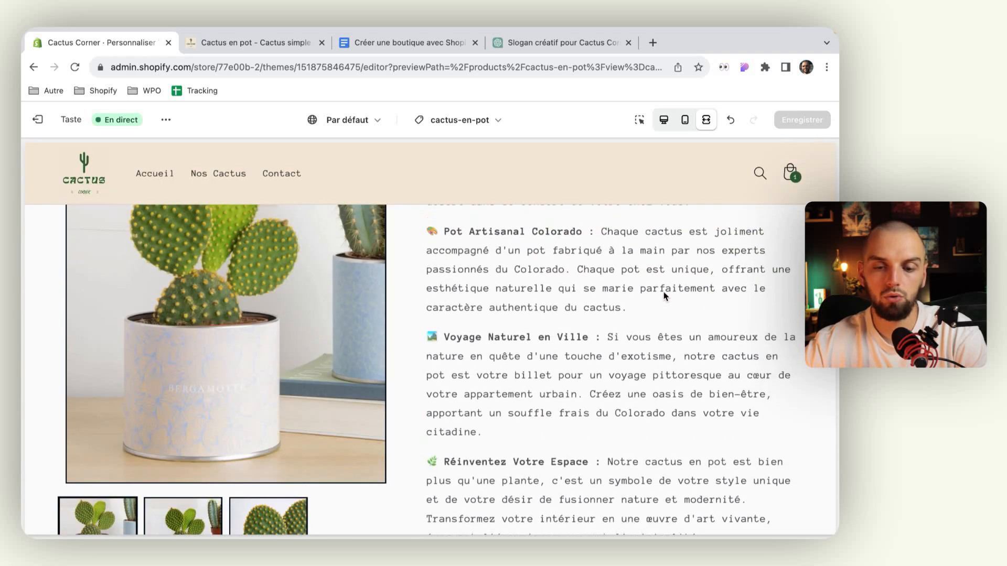
scroll(555, 334, up, 3)
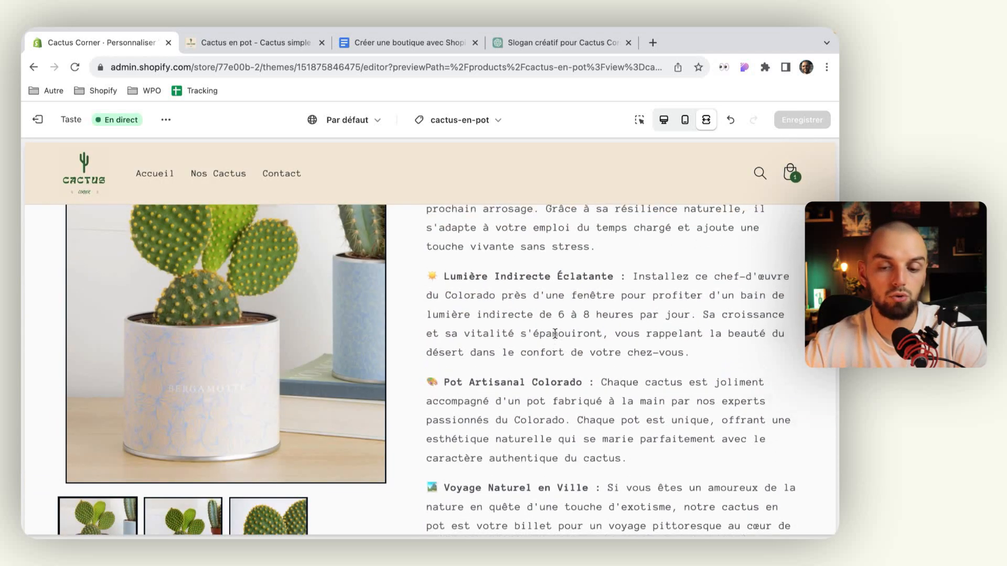
Check the length of the product description in the mobile preview
click(685, 122)
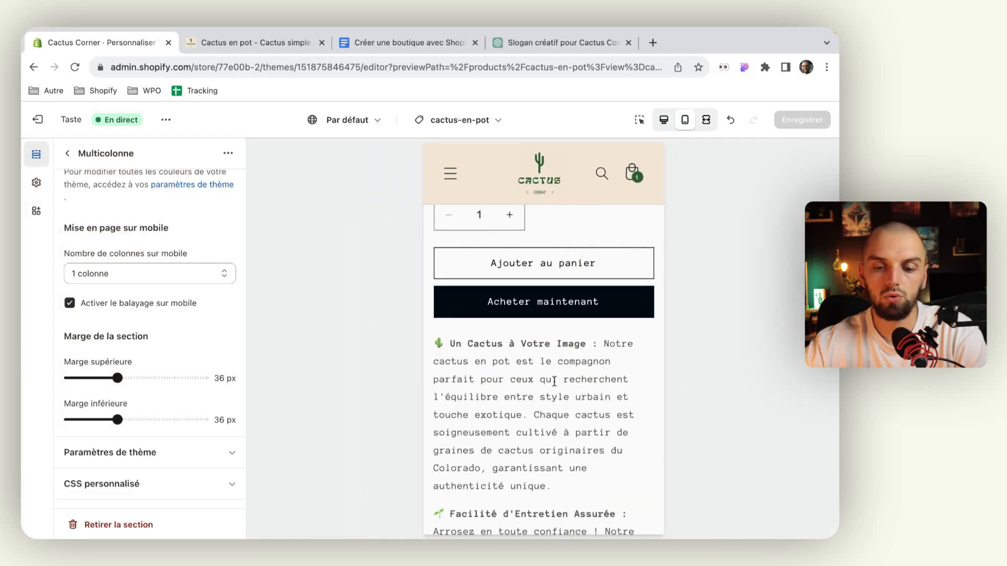
scroll(554, 382, down, 15)
scroll(554, 382, up, 10)
scroll(555, 382, down, 8)
scroll(555, 382, up, 10)
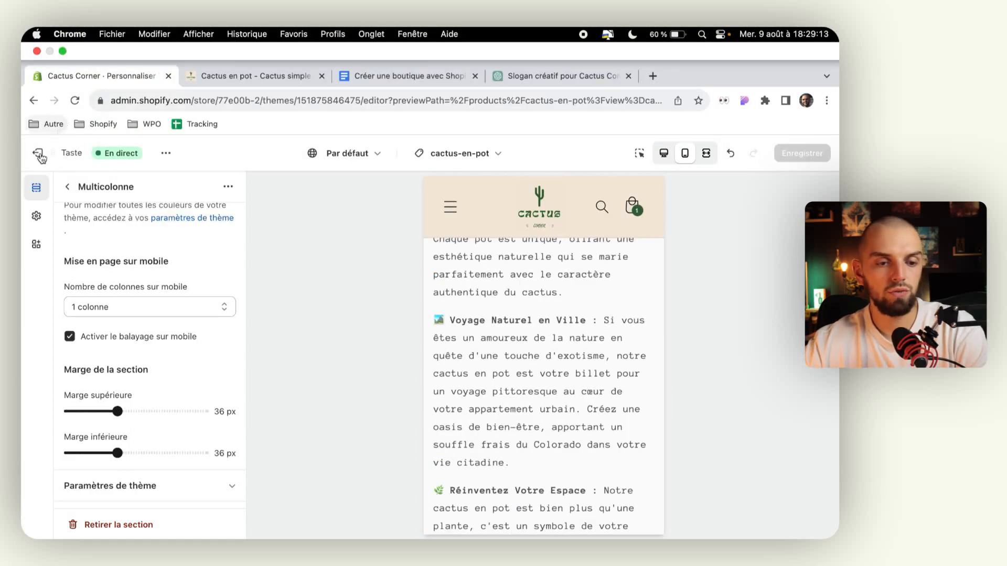
Leave the theme editor and open the Cactus en pot product's description for editing
click(36, 128)
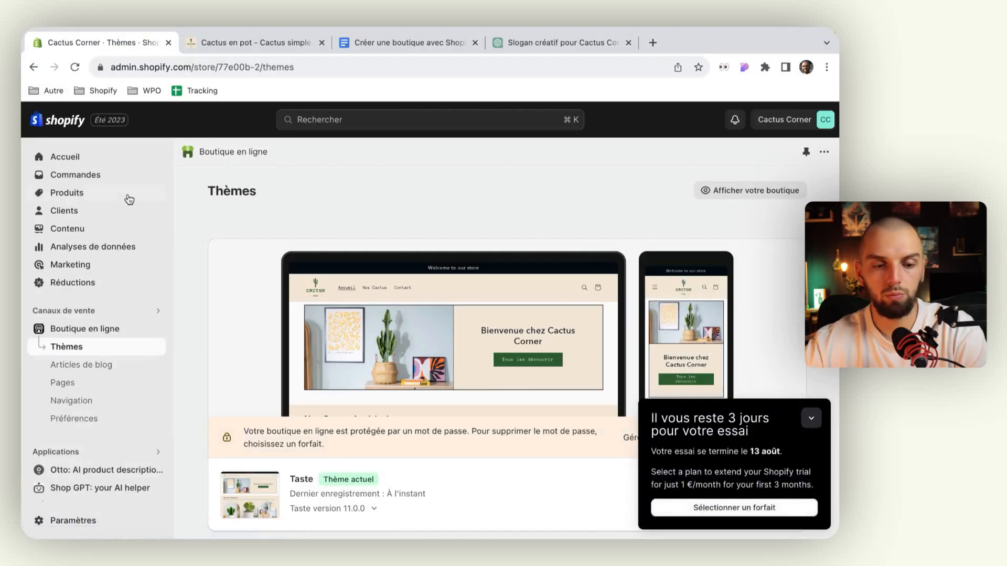
click(92, 194)
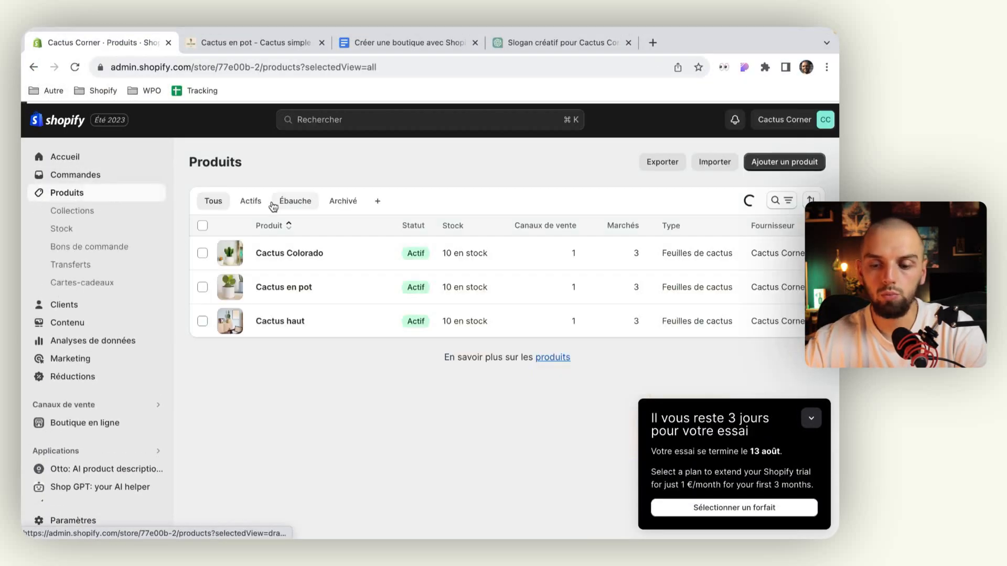
click(358, 292)
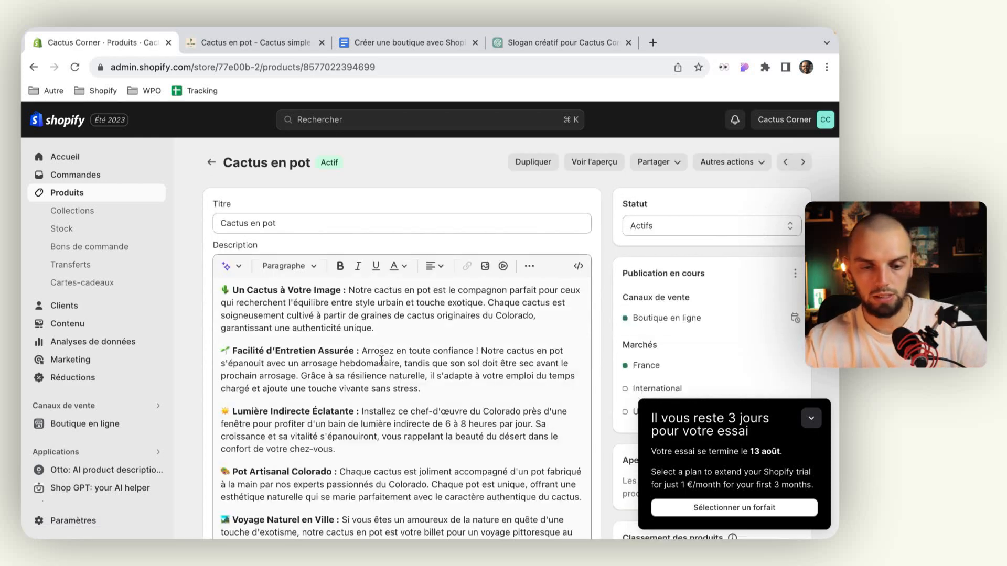
scroll(381, 347, down, 5)
Delete every paragraph of the product description except Réinventez Votre Espace, and save the product
click(285, 415)
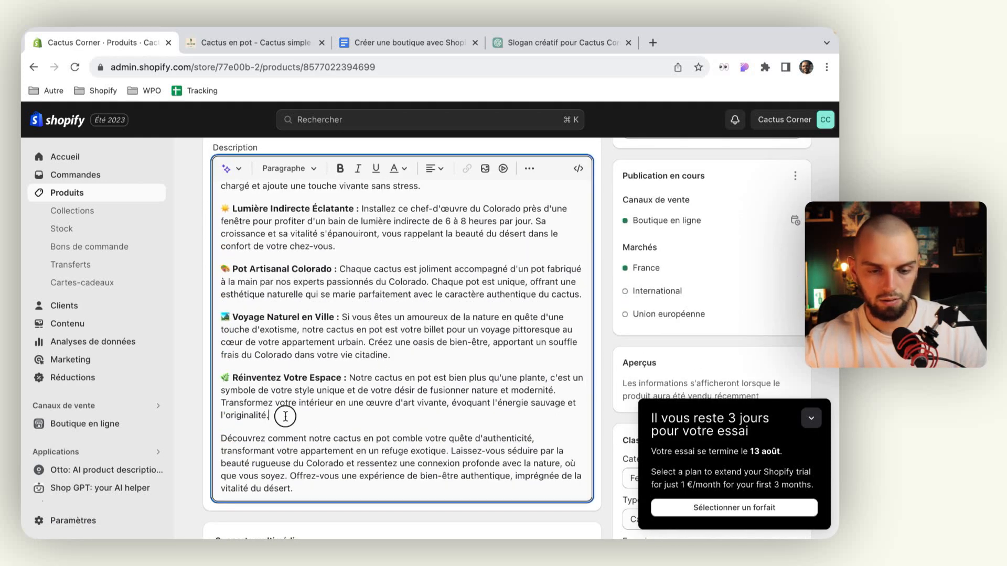
drag(402, 357, 225, 189)
key(BackSpace)
drag(299, 313, 222, 266)
key(BackSpace)
key(BackSpace)
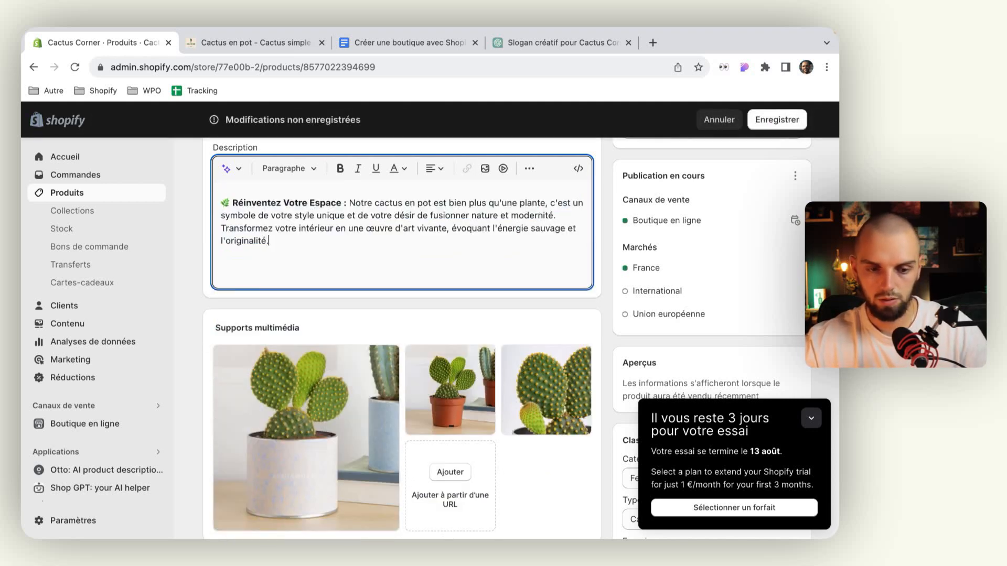
click(779, 120)
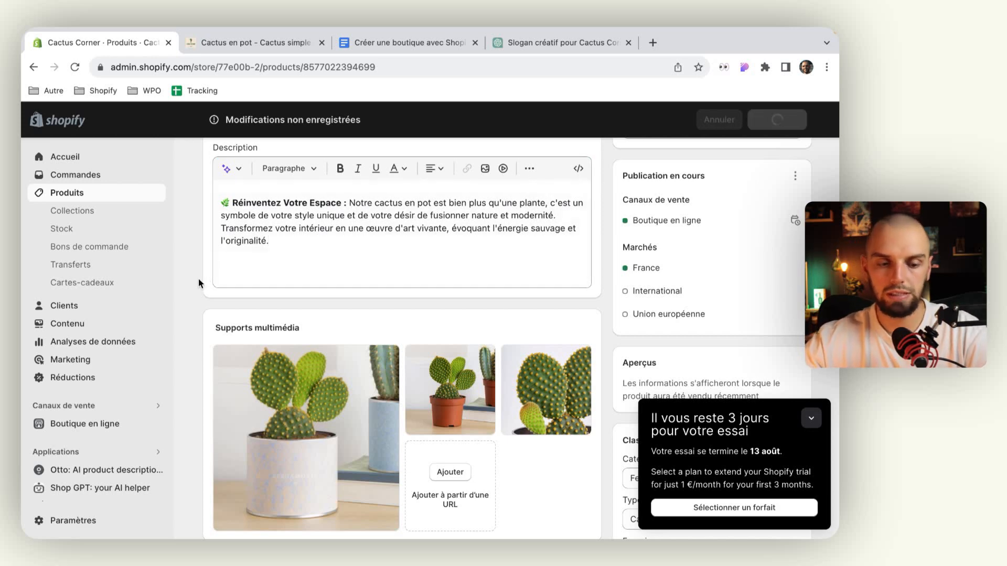
click(107, 429)
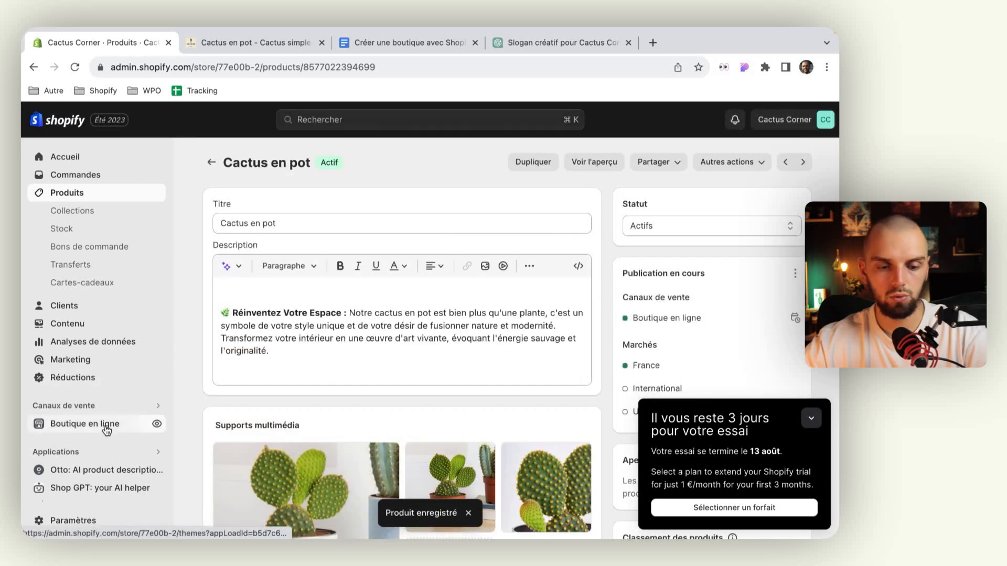
click(811, 418)
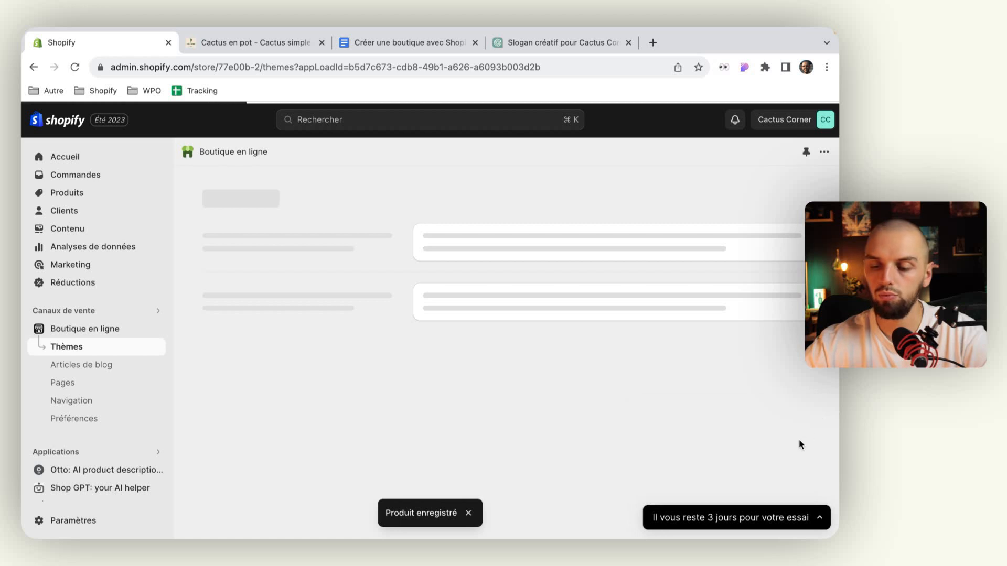
scroll(759, 464, down, 1)
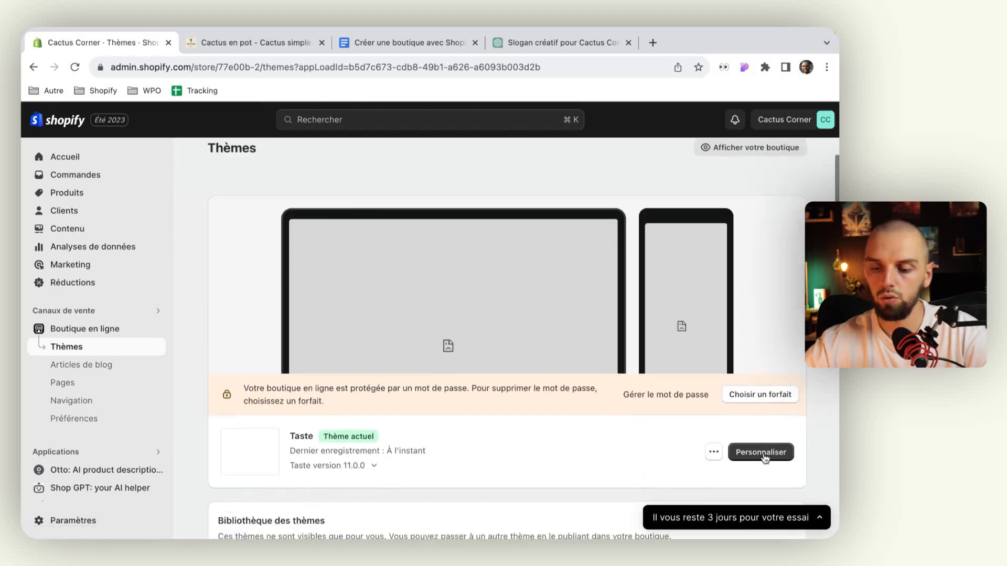
Assign the cactus-en-pot theme template (Modèle de thème) to the Cactus en pot product and save it
click(80, 193)
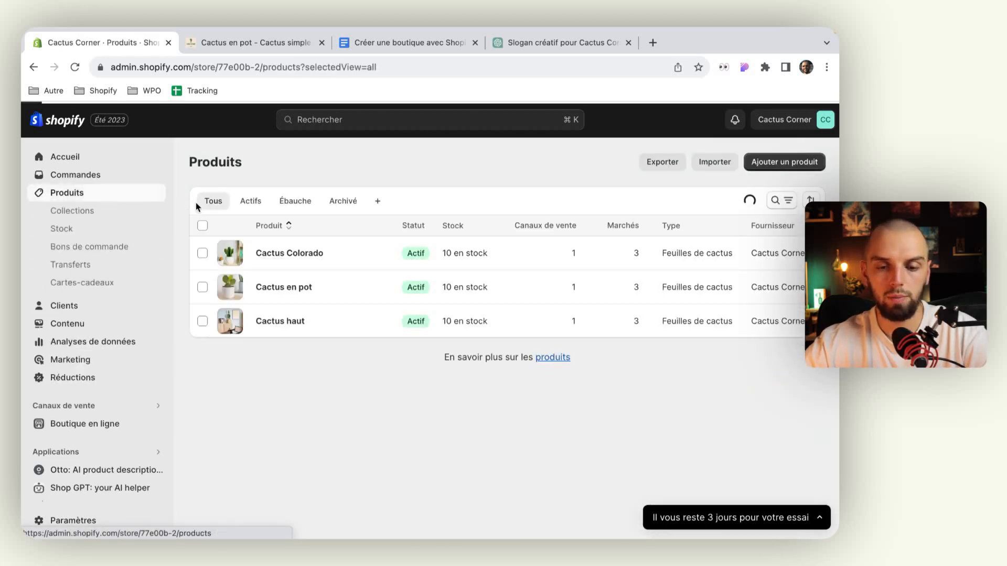
click(349, 292)
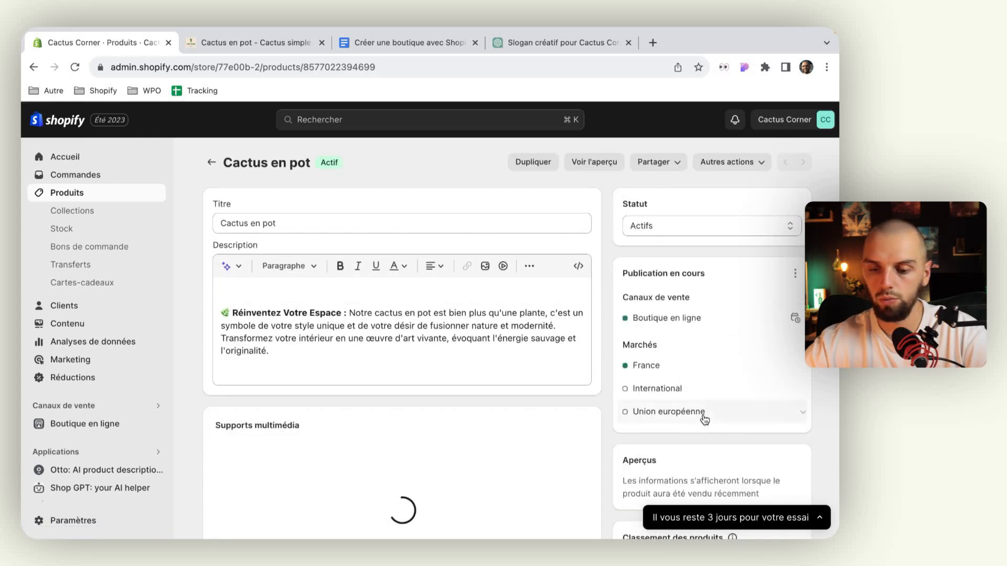
scroll(705, 420, down, 5)
click(703, 413)
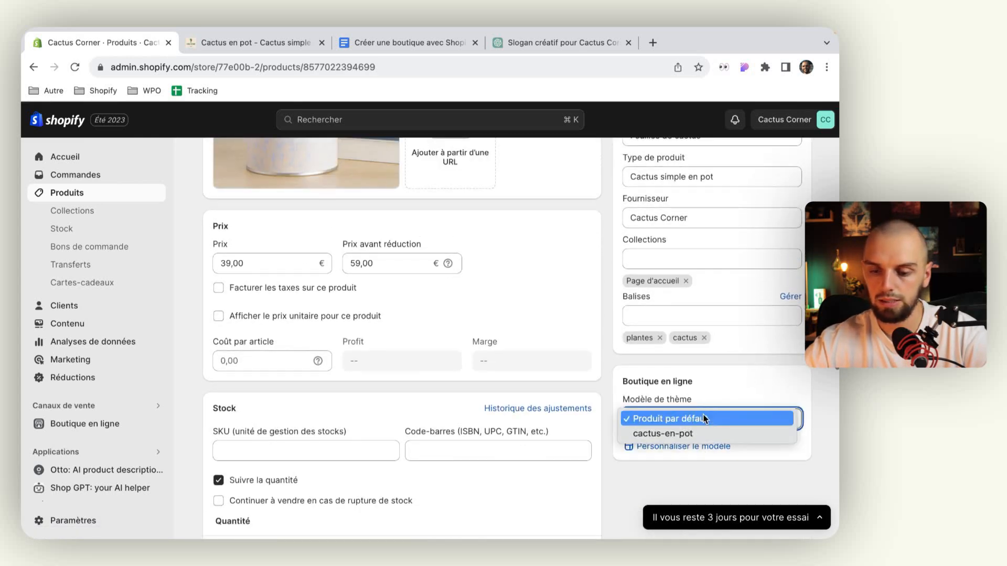
click(703, 434)
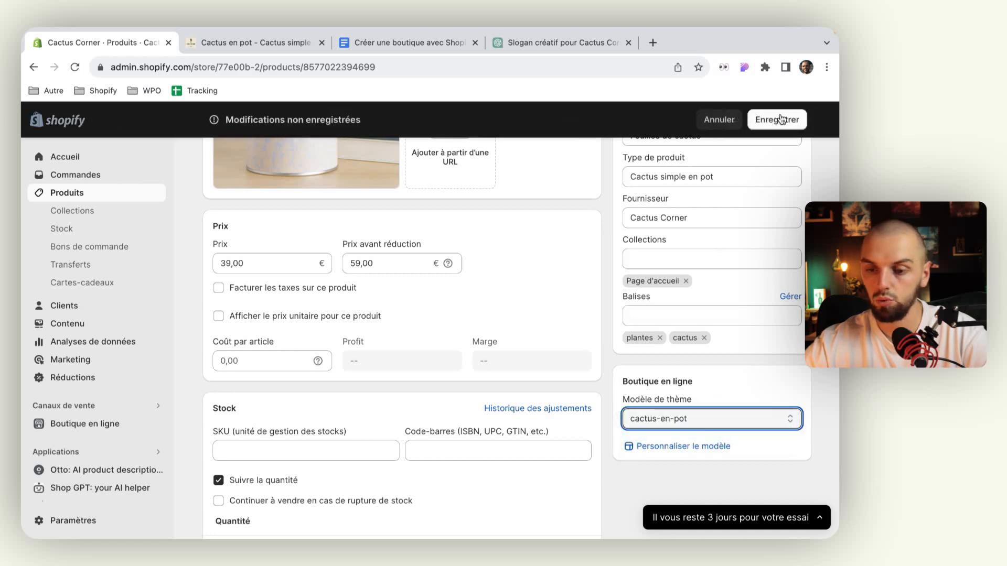
click(780, 119)
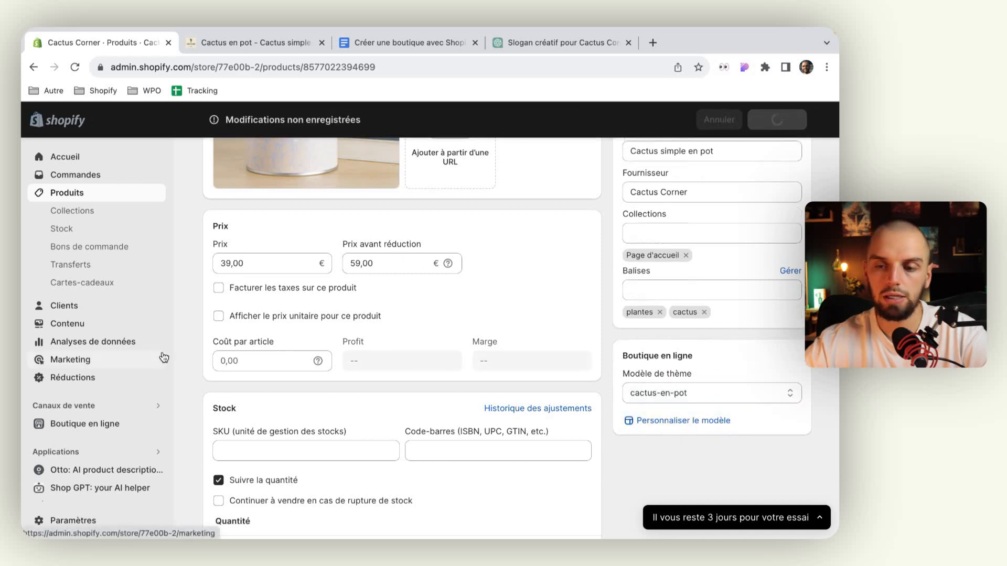
Open the cactus-en-pot template for customisation from the product page and check the shortened description in the preview
scroll(389, 329, down, 1)
scroll(734, 342, down, 12)
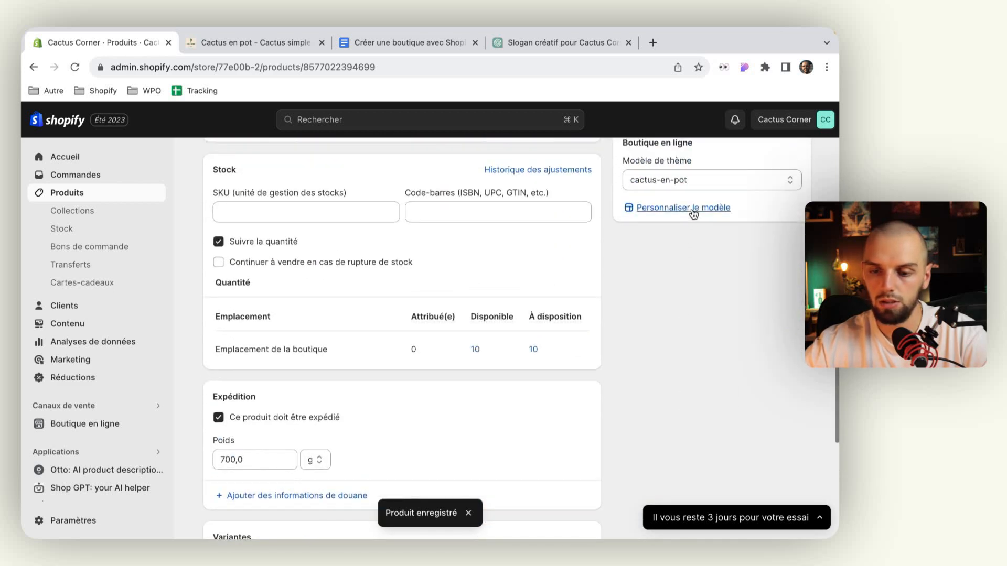
click(689, 207)
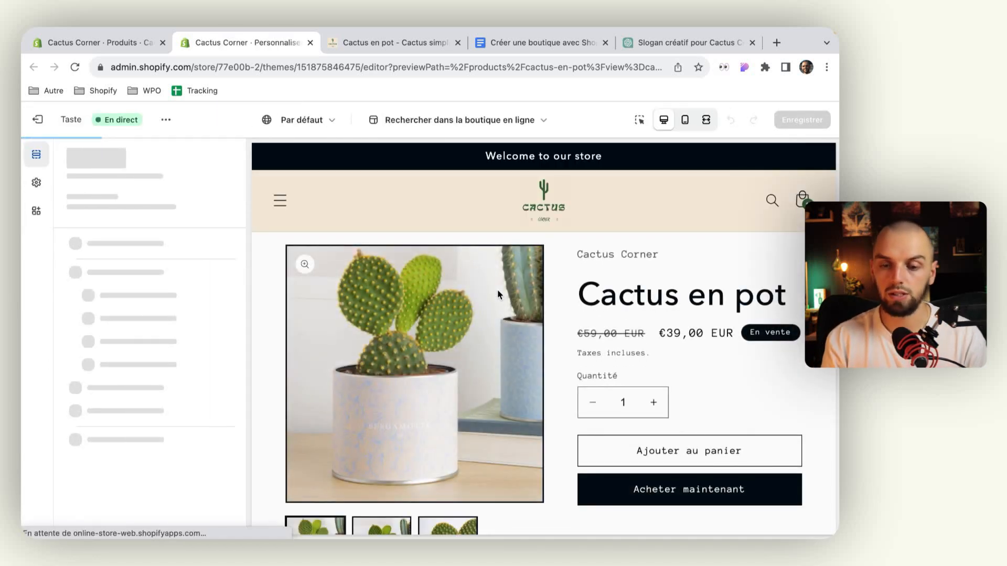
scroll(498, 289, down, 6)
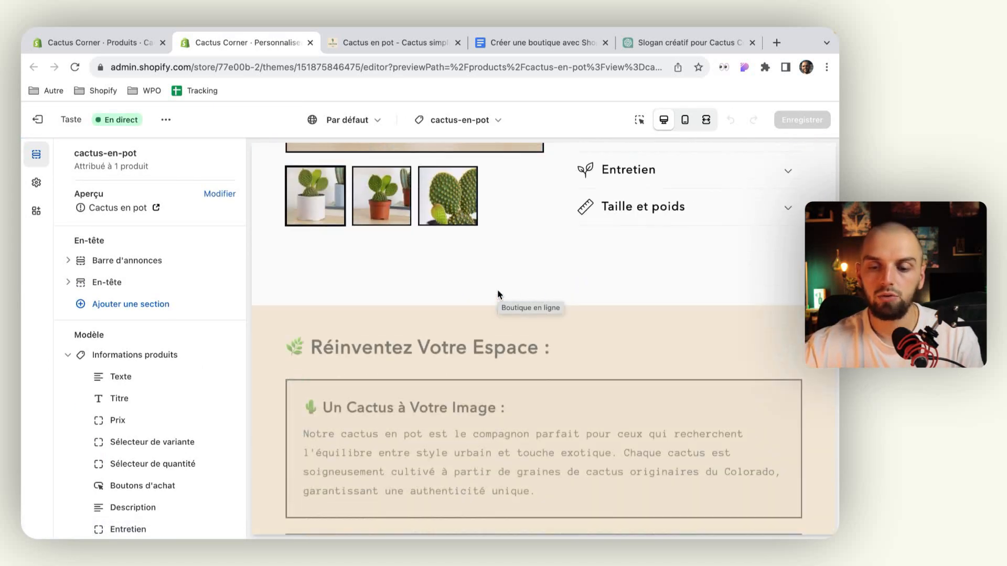
scroll(498, 290, up, 3)
scroll(497, 290, up, 1)
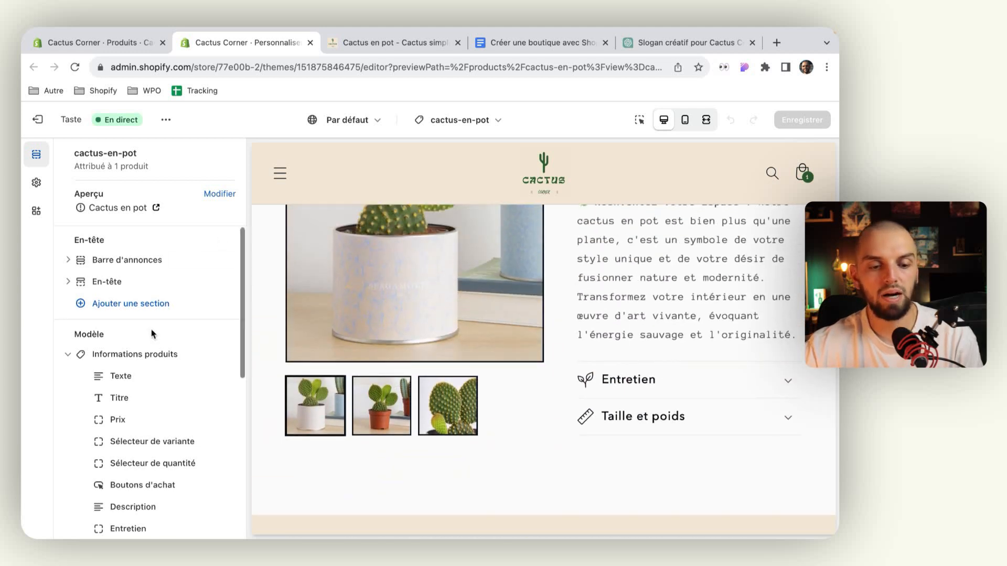
Add an Icône avec texte block to the Informations produits section and open its settings
scroll(152, 334, down, 6)
scroll(139, 329, up, 5)
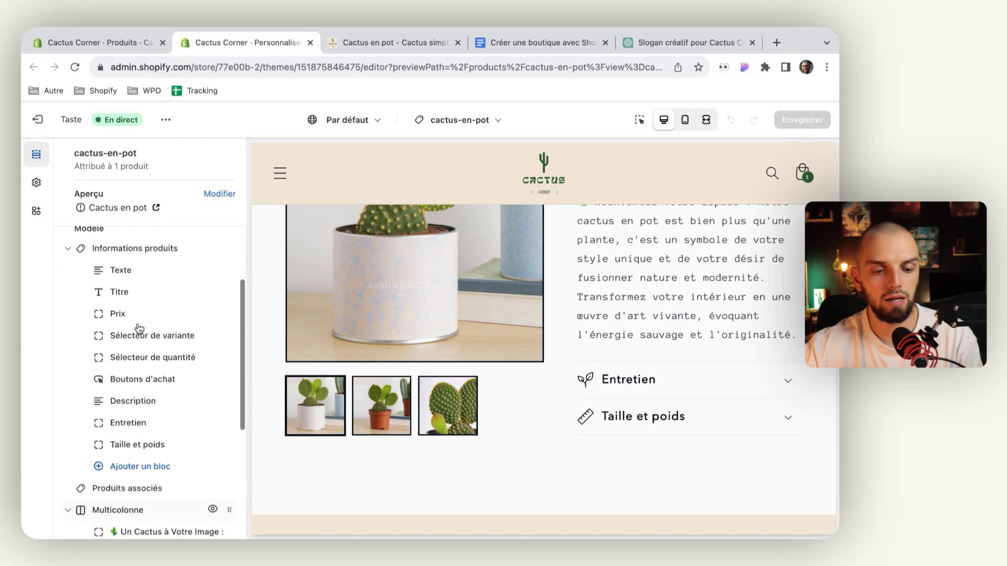
scroll(139, 329, down, 3)
click(146, 394)
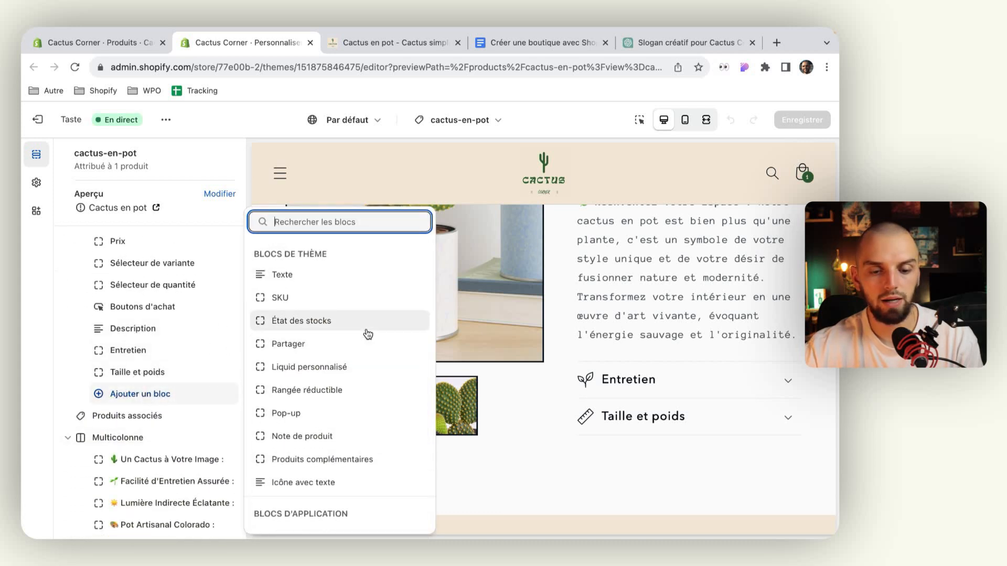
click(342, 484)
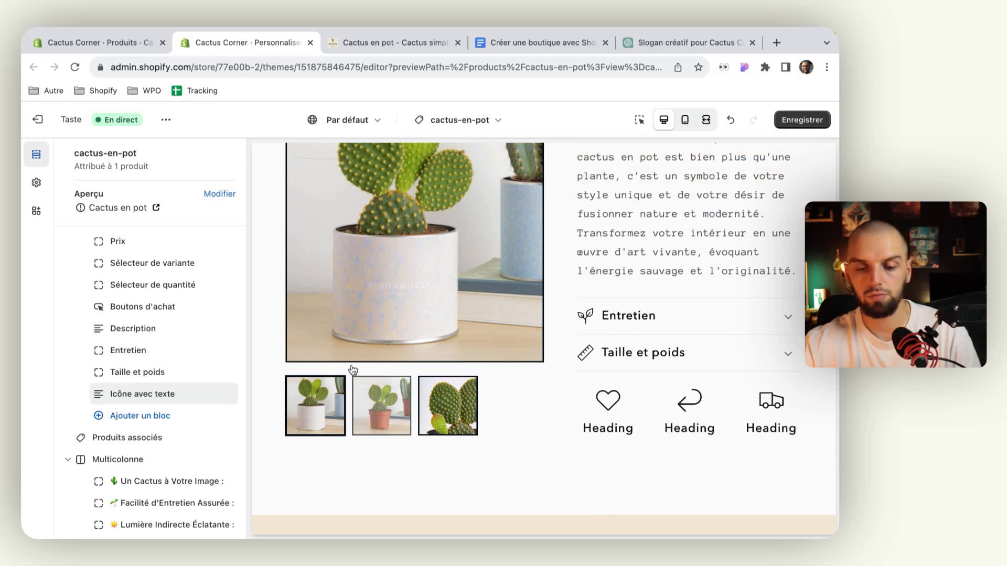
click(173, 394)
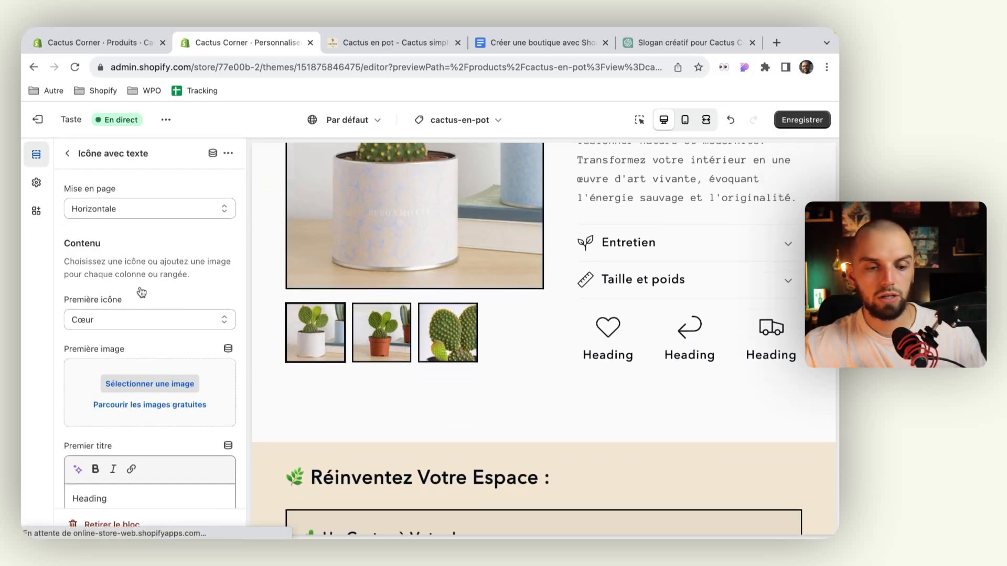
Try the Verticale layout for the Icône avec texte block and return it to Horizontale
click(119, 209)
click(121, 223)
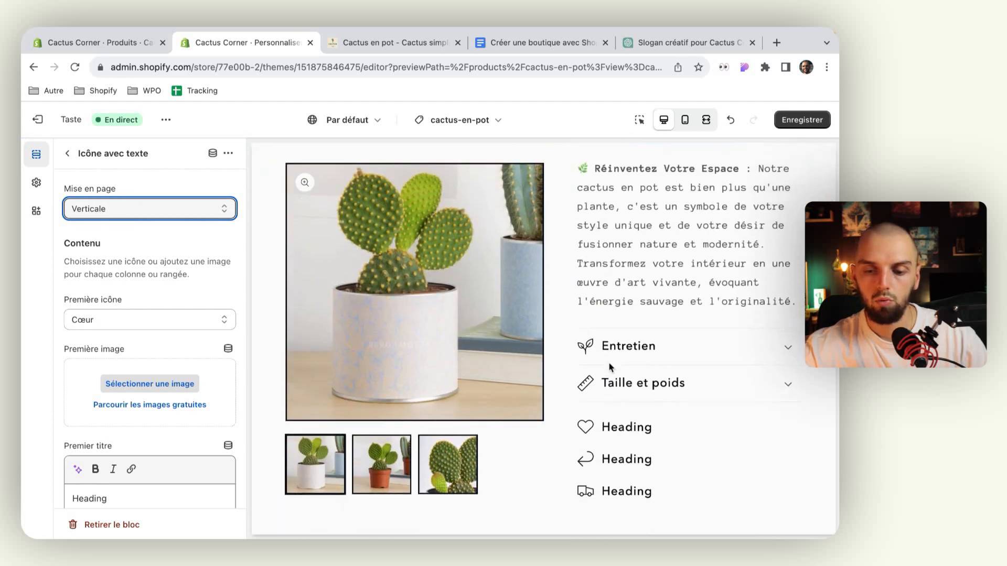
scroll(611, 366, down, 2)
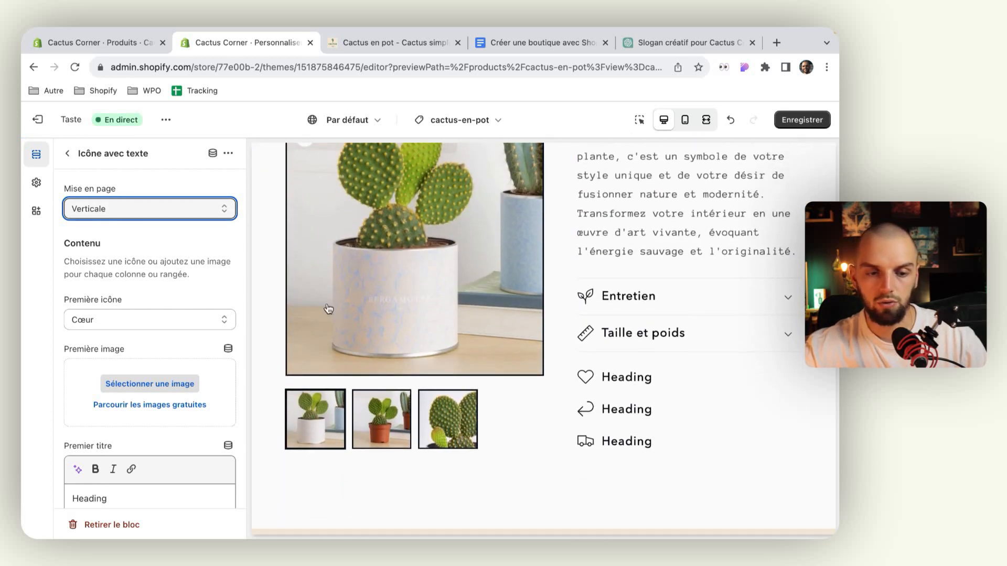
click(195, 208)
click(195, 196)
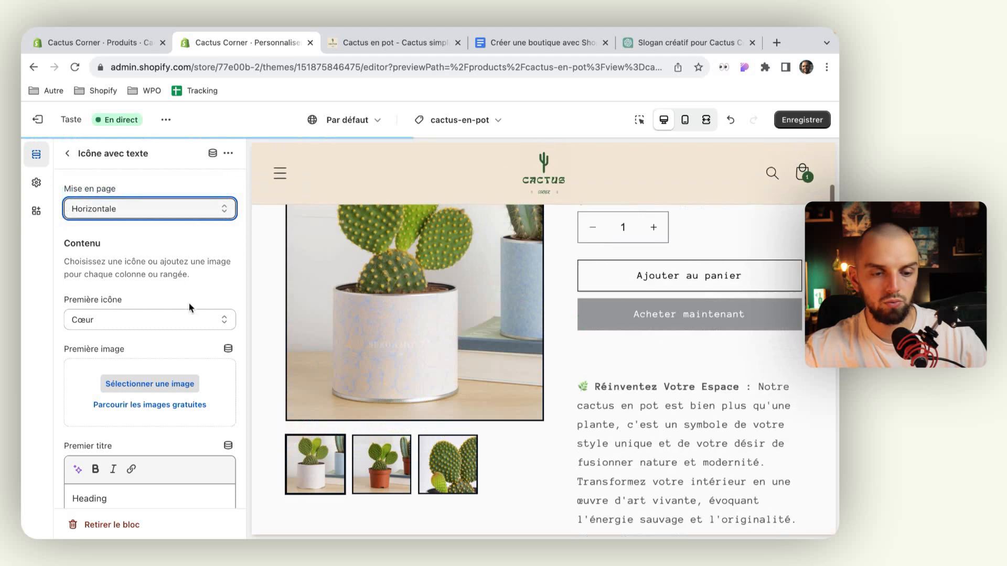
Keep the Cœur icon for the first column of the Icône avec texte block and set its heading to "Entretenu avec amour"
scroll(169, 424, down, 2)
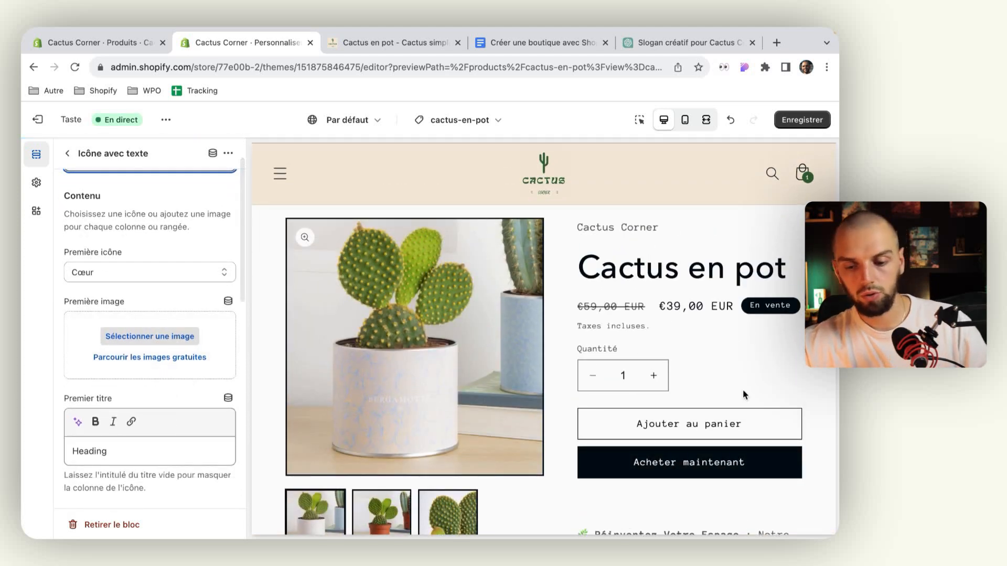
scroll(743, 393, down, 5)
click(207, 273)
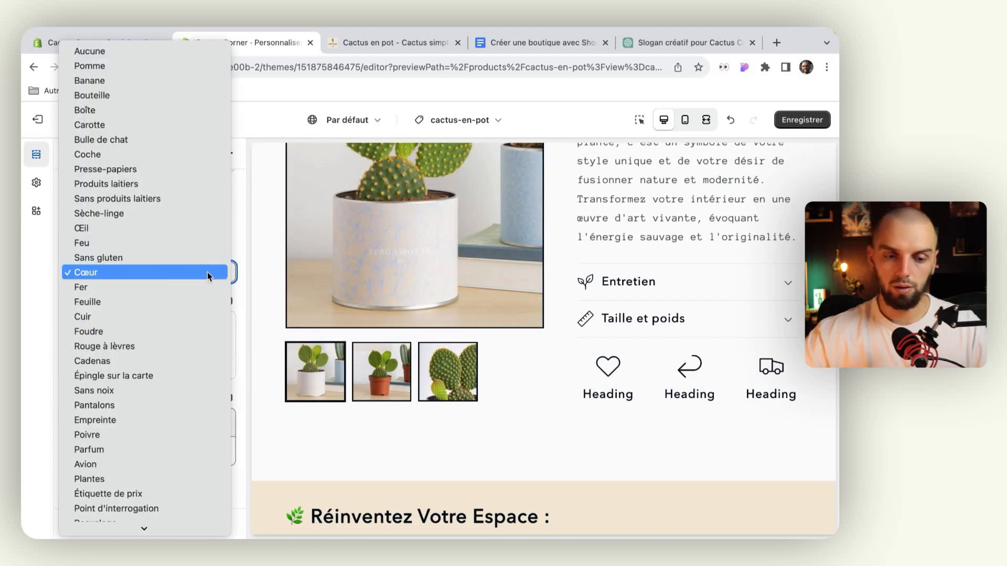
click(207, 272)
double_click(136, 448)
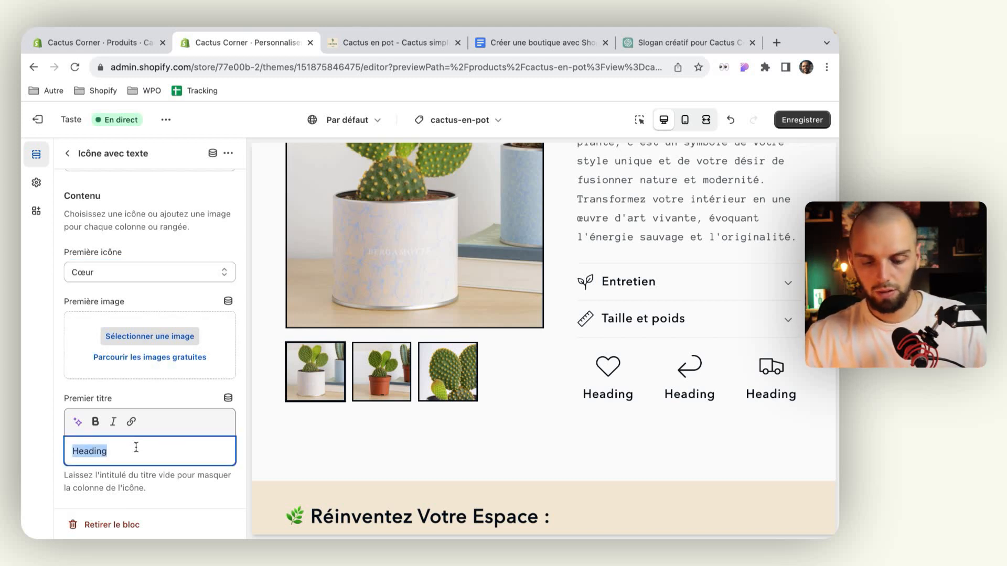
text(Fait avec amour)
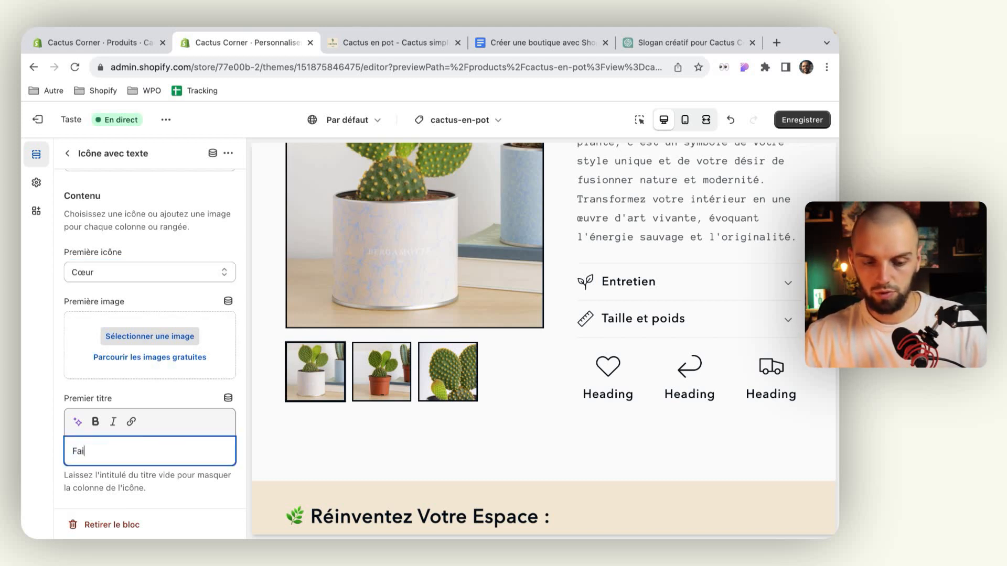
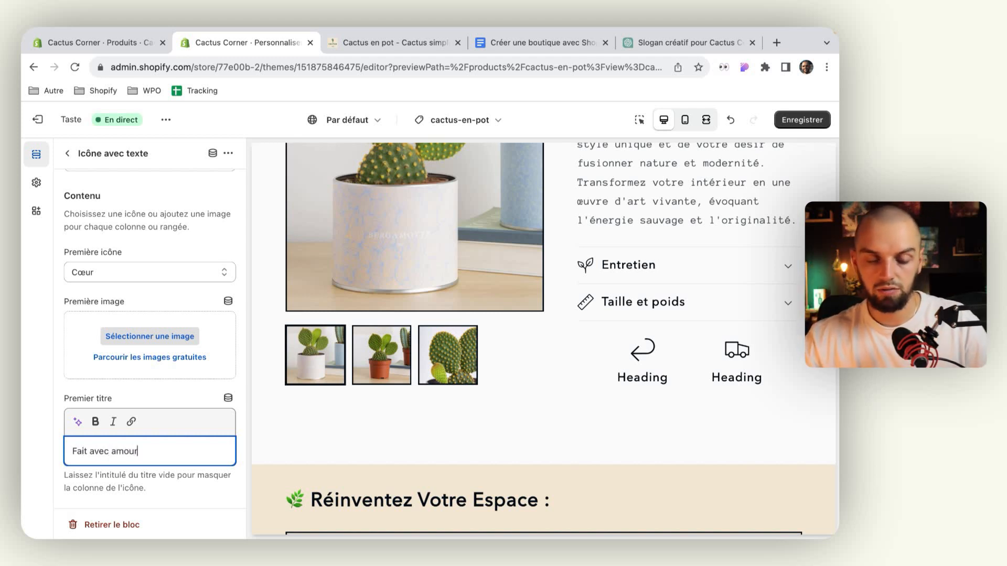
double_click(79, 451)
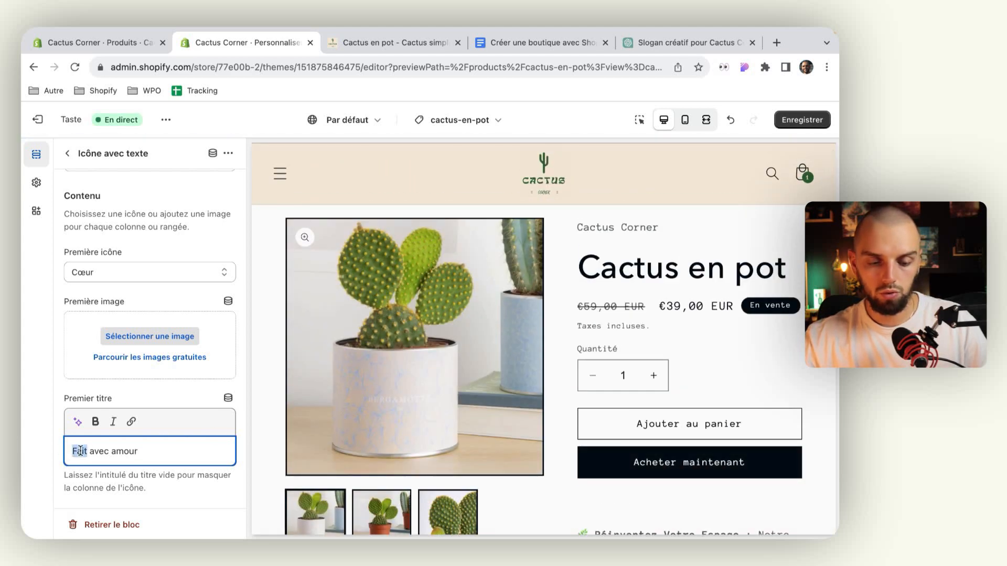
text(Entretenu)
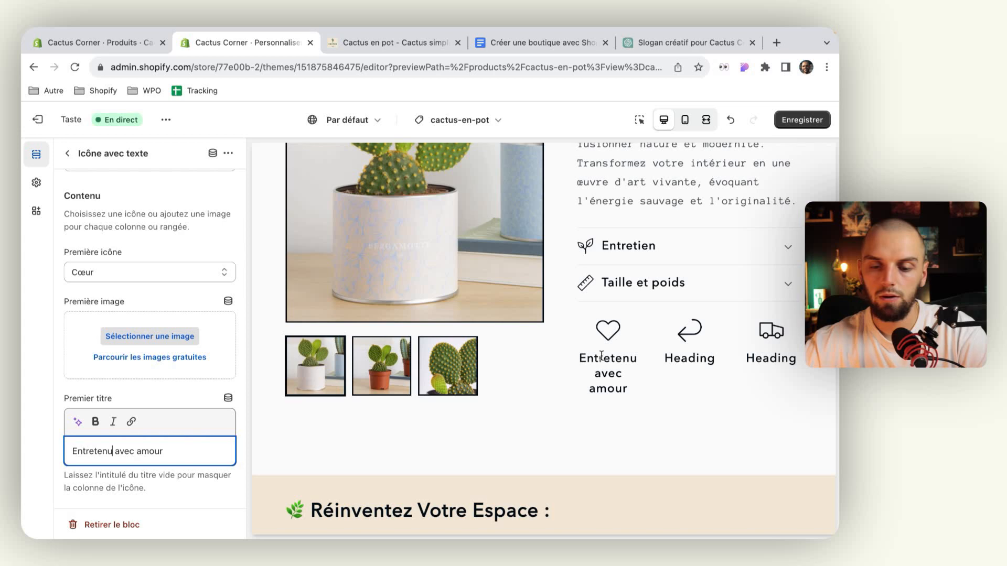
Set the second heading (Deuxième titre) of the Icône avec texte block to "Retour gratuit"
scroll(153, 431, down, 3)
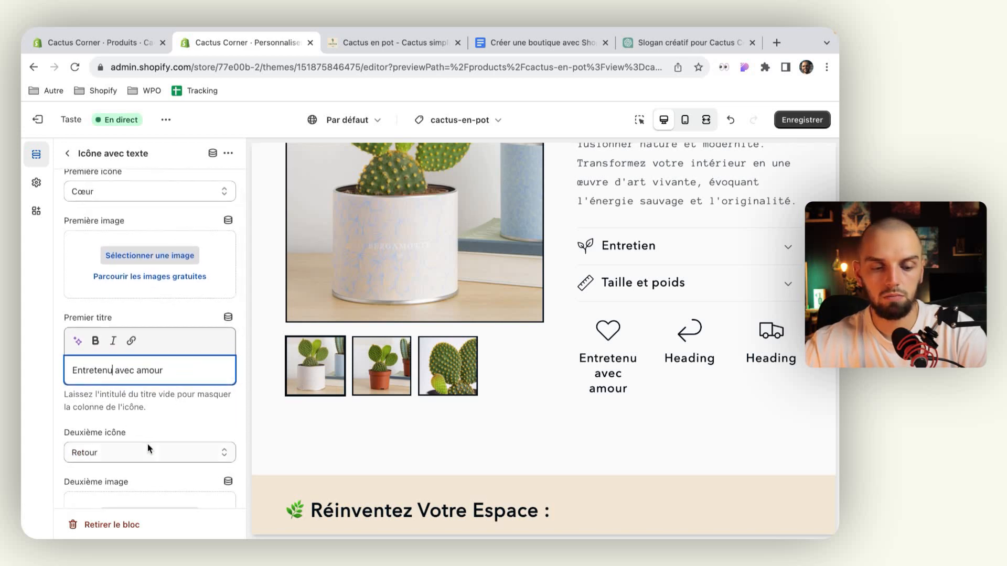
scroll(152, 402, down, 3)
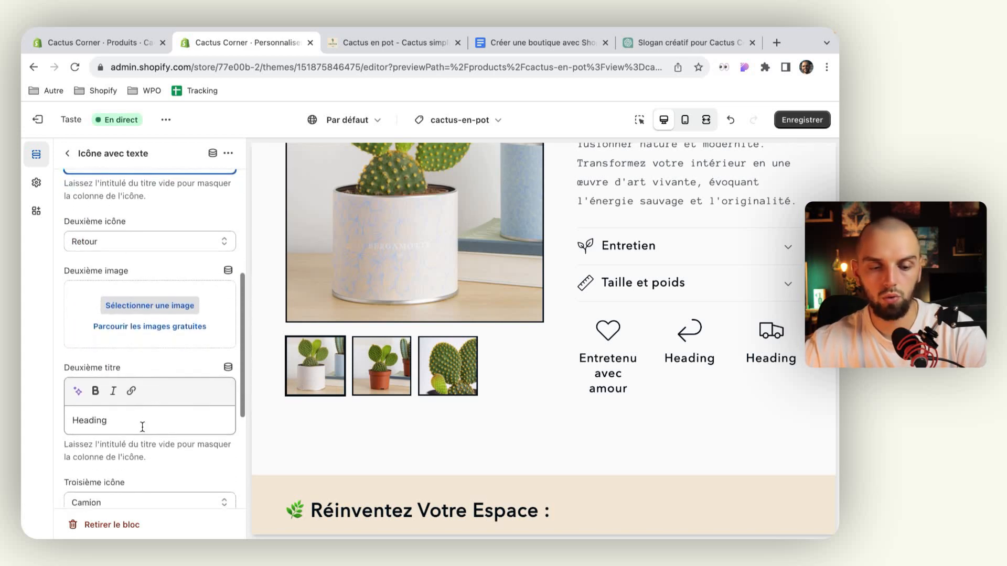
double_click(141, 422)
text(Retour)
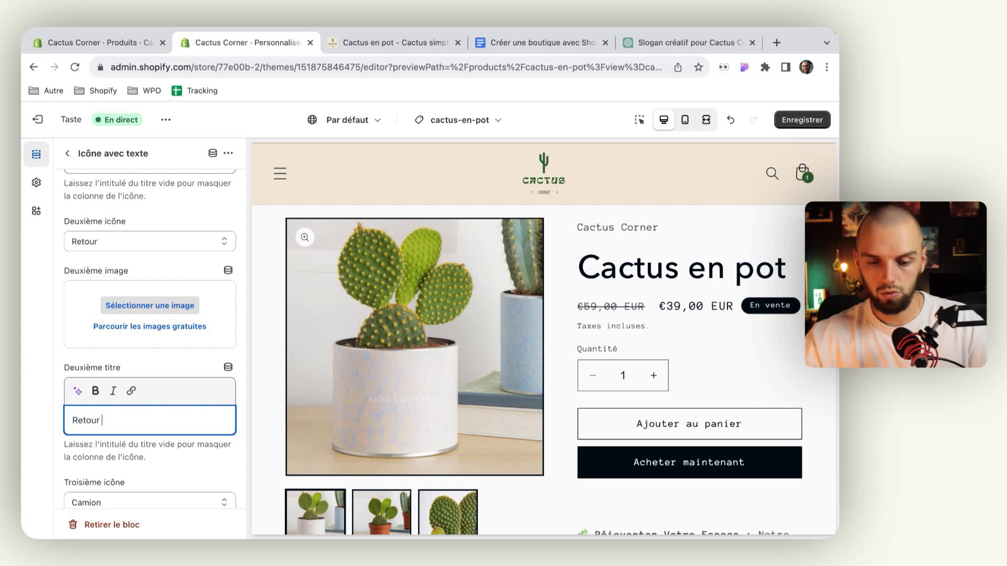
text( gratuit)
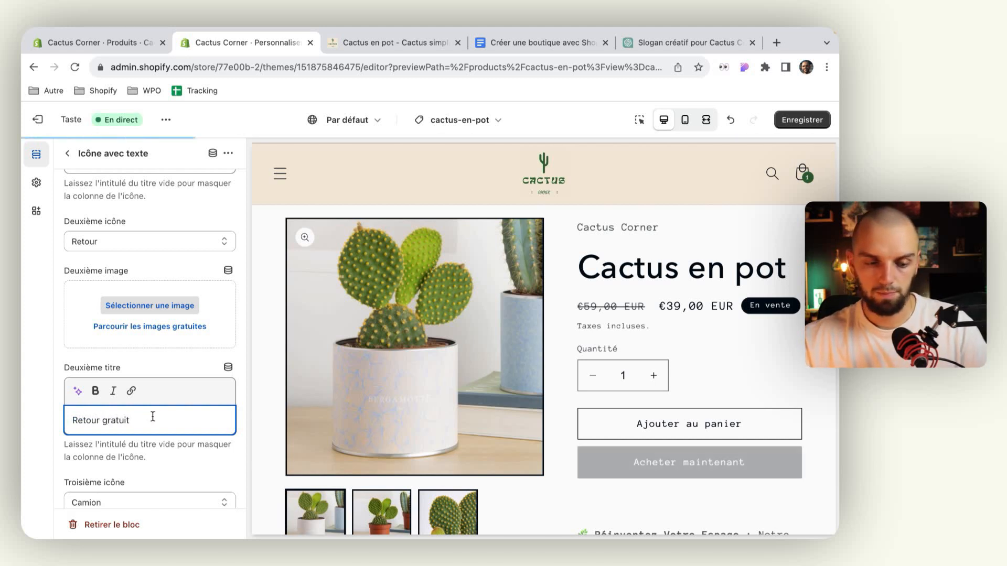
Set the third heading (Troisième titre) to "Expédié en 48h", check the block in the preview and save the template
scroll(155, 415, down, 5)
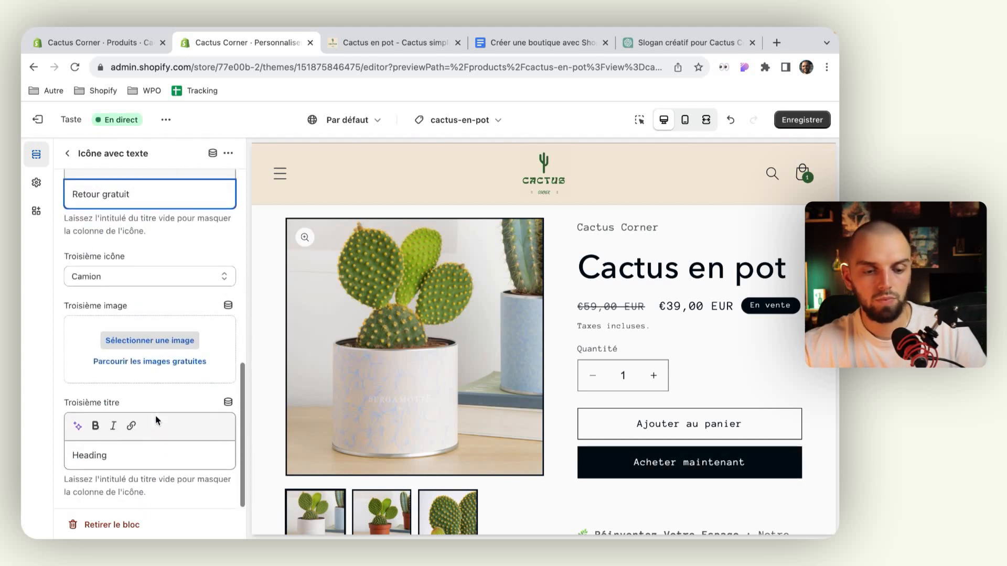
click(138, 453)
double_click(138, 454)
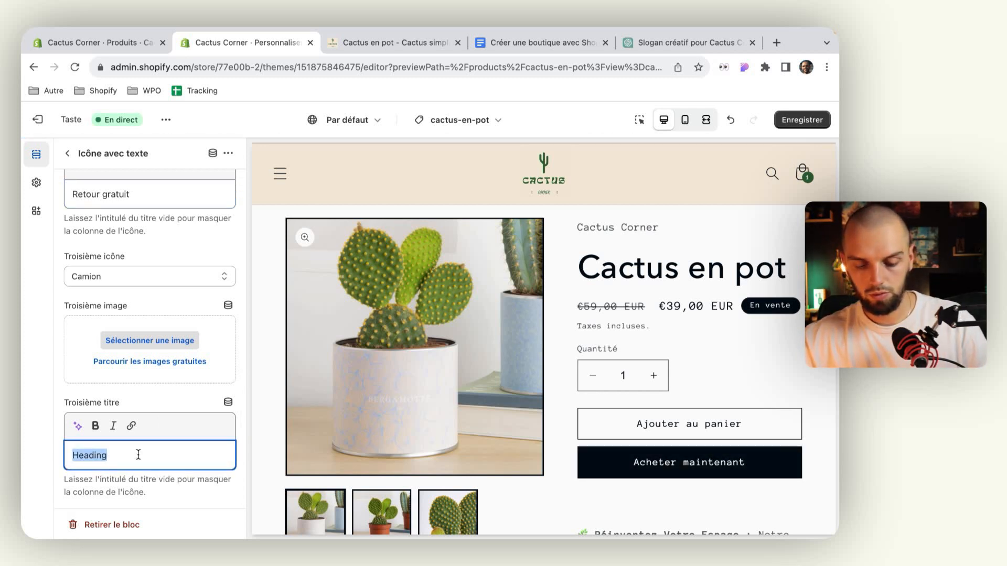
text(Expédié en )
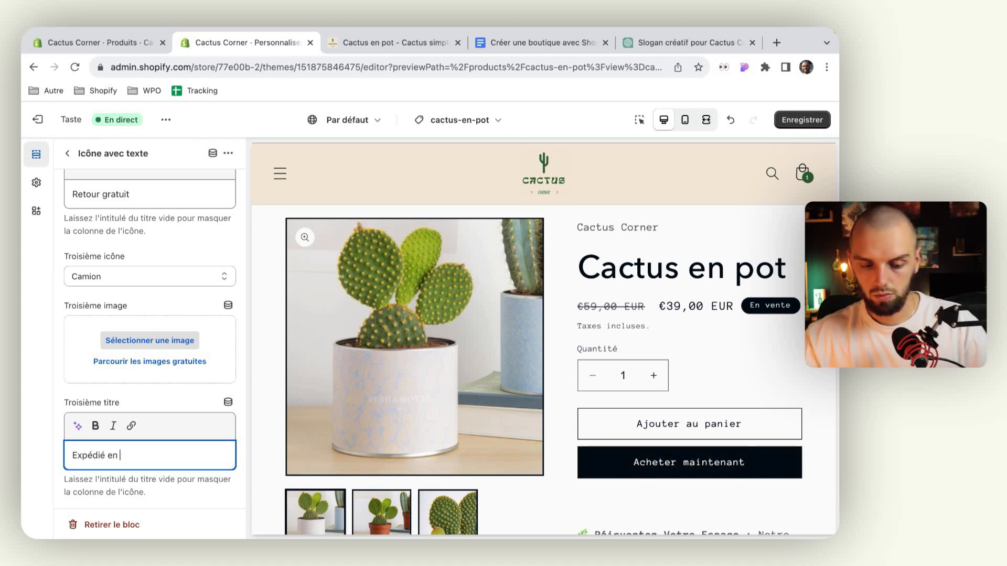
text(48h)
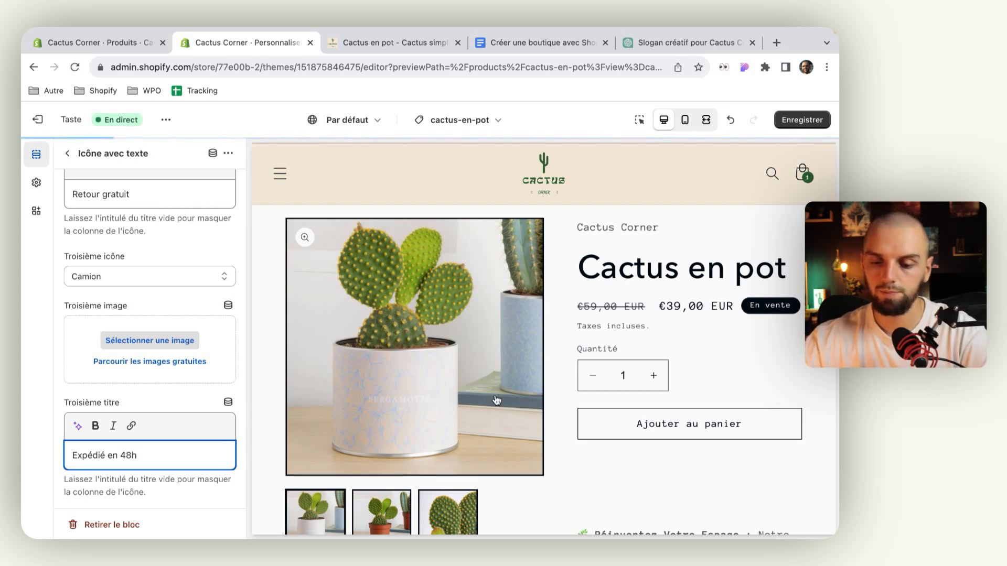
scroll(497, 401, down, 3)
scroll(497, 400, down, 2)
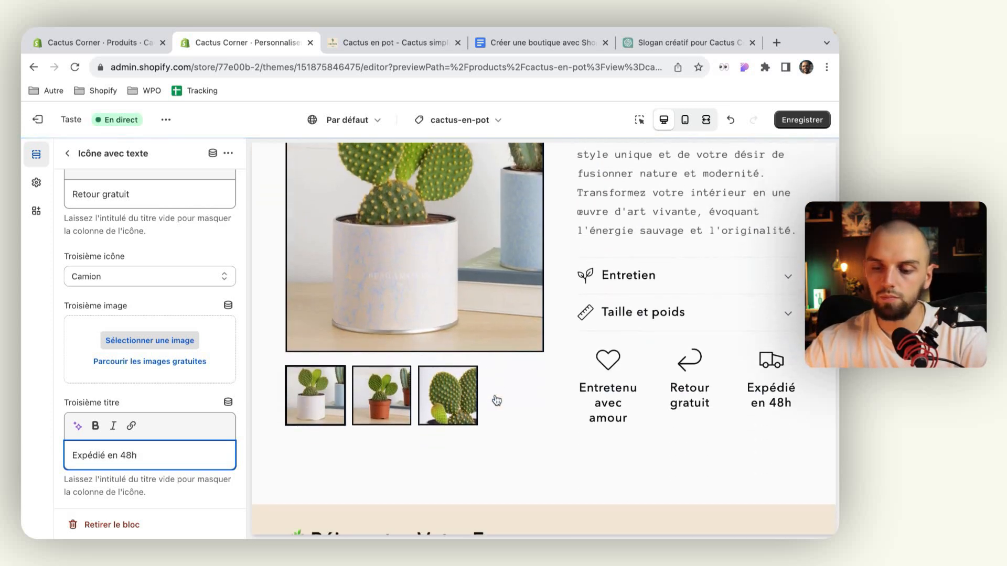
click(792, 116)
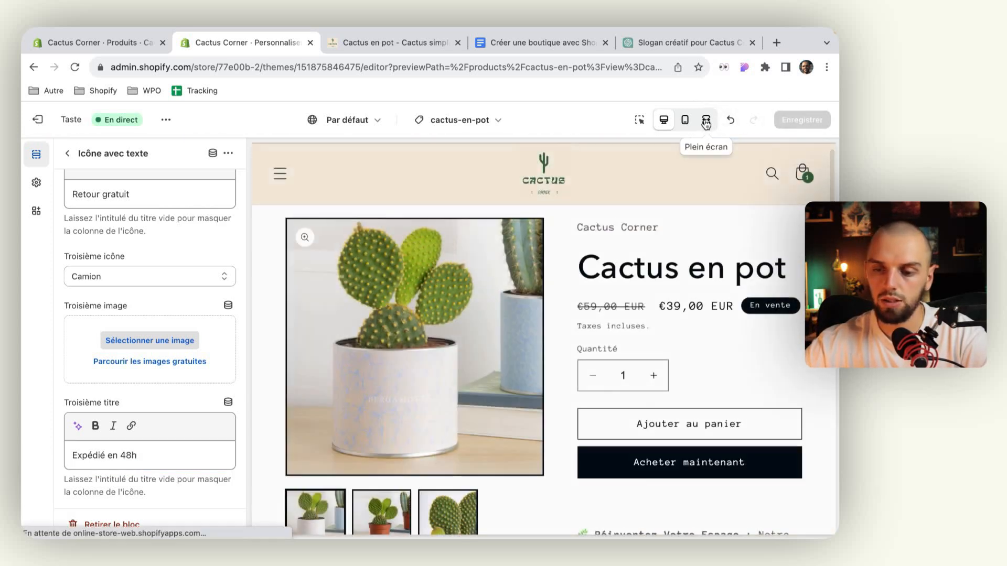
Preview the product page in full-screen mode (Plein écran) and check the product information, icon block and gallery images
click(706, 120)
scroll(608, 320, down, 7)
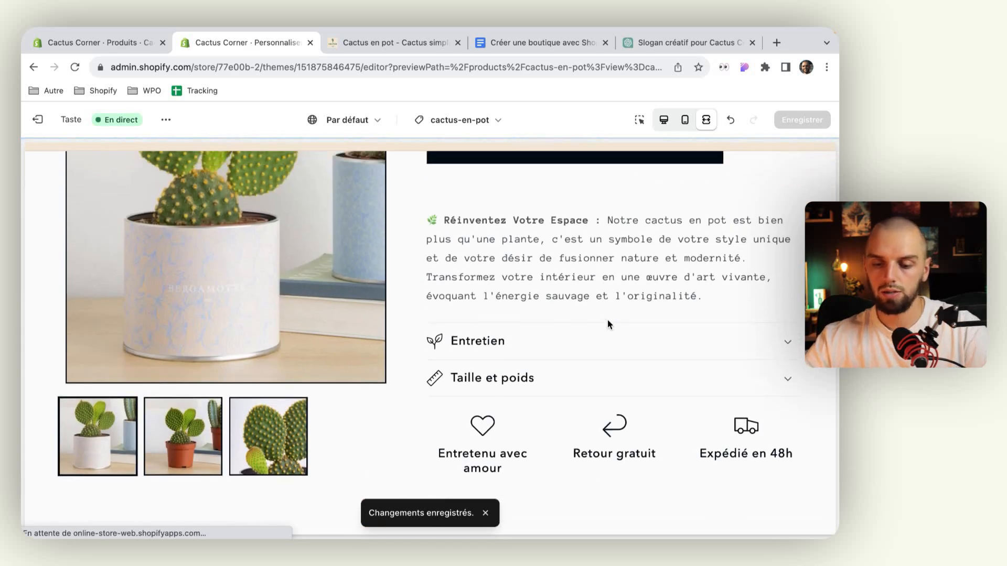
scroll(607, 322, up, 7)
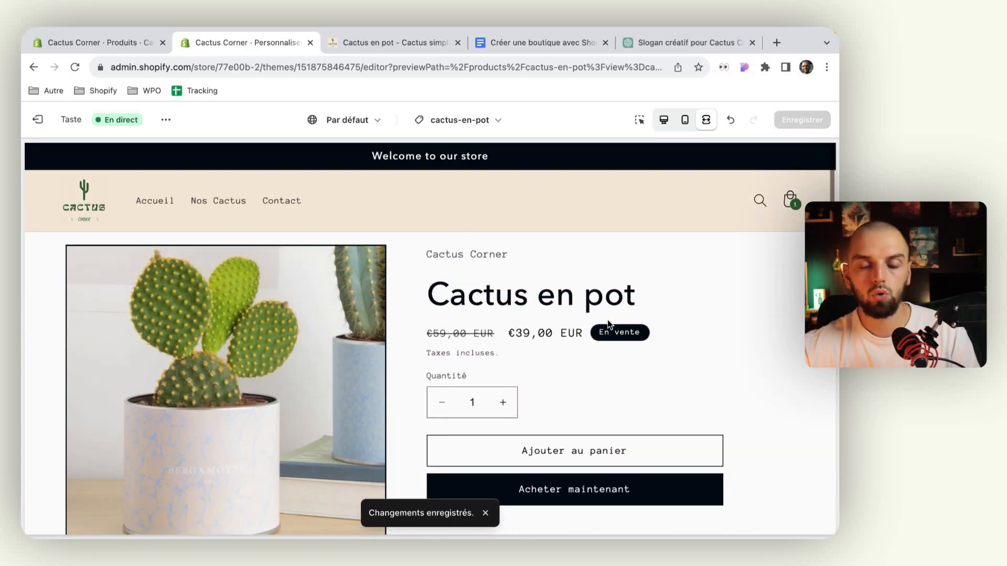
scroll(607, 322, down, 6)
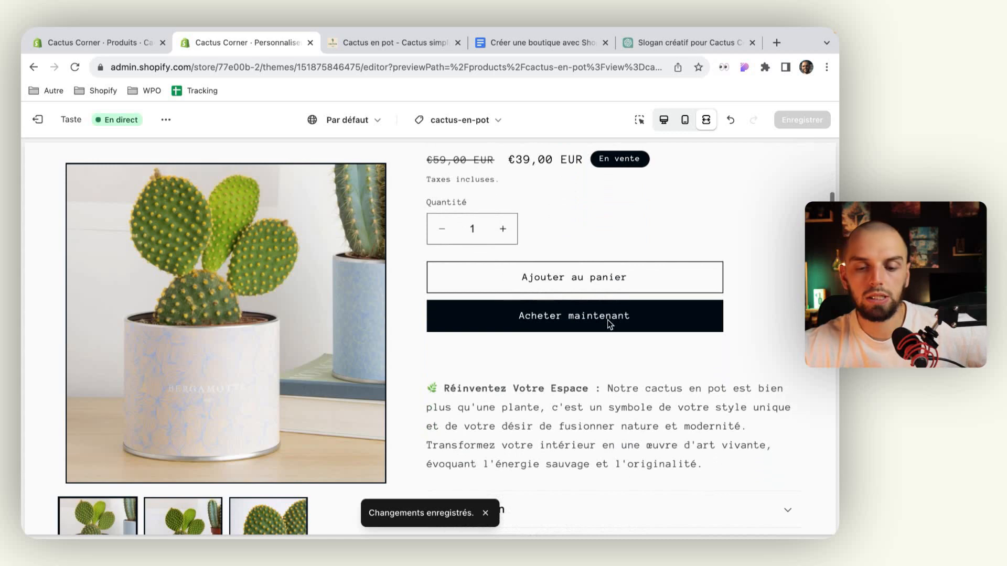
scroll(608, 322, down, 3)
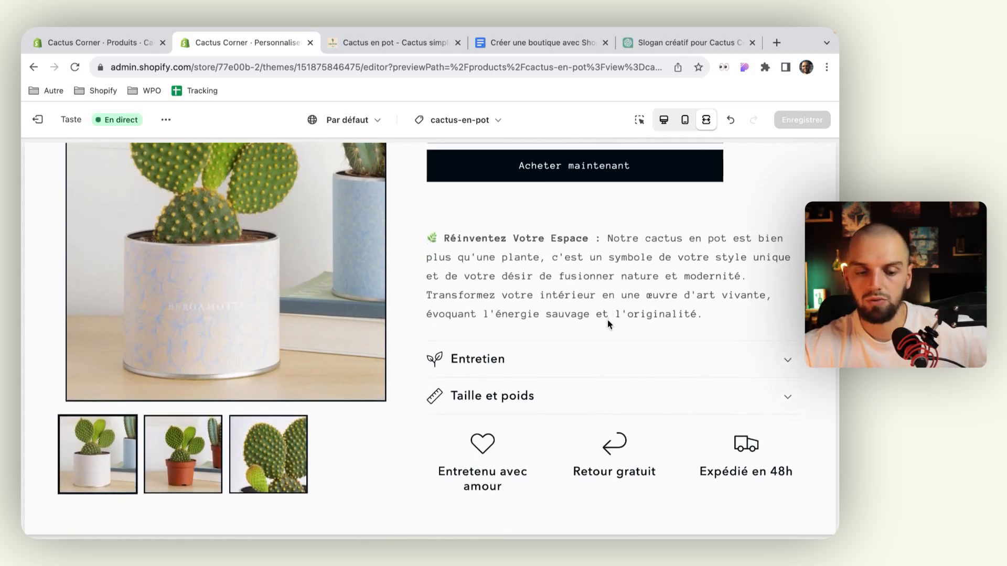
click(249, 389)
click(184, 401)
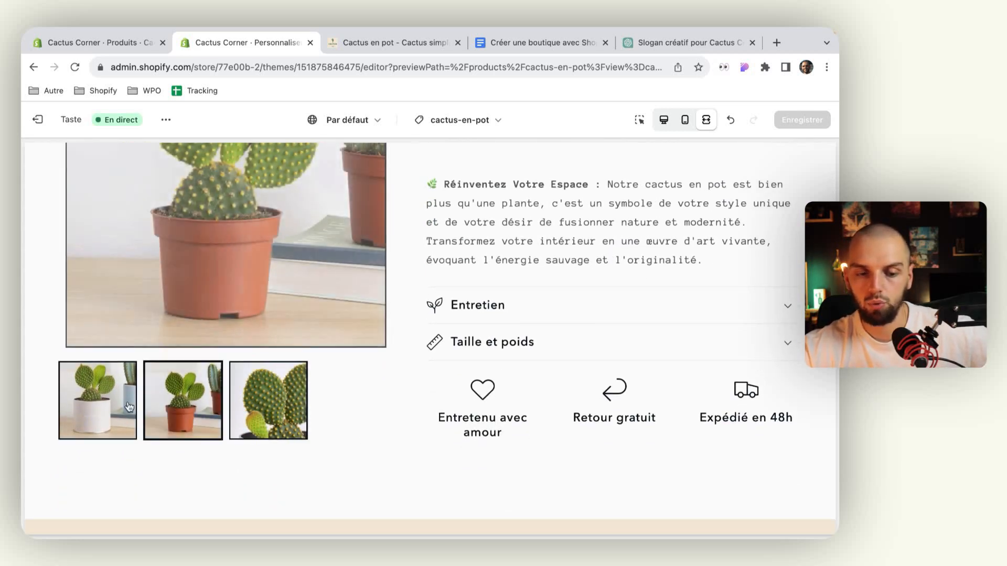
click(122, 405)
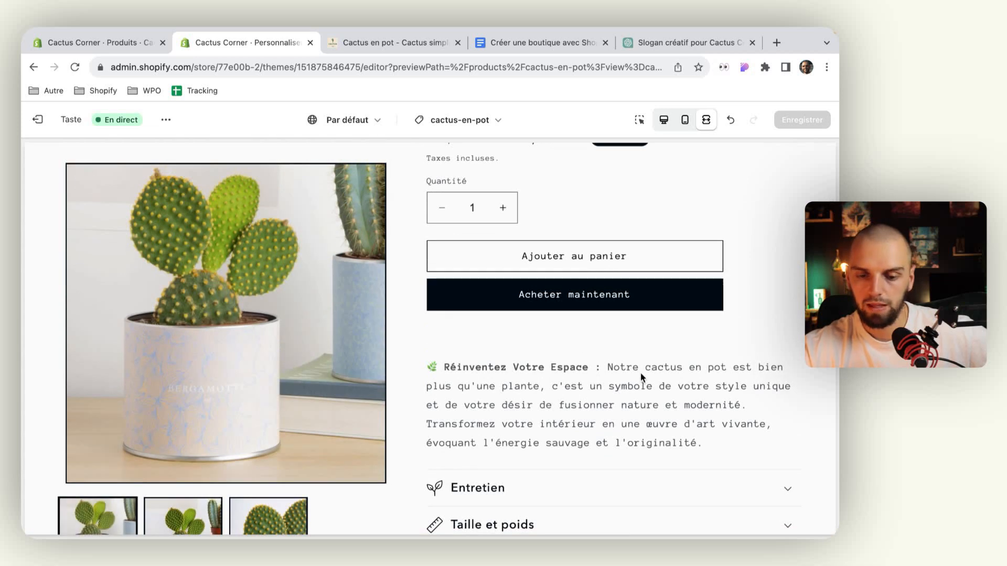
Review the full product page, comparing the short description and icon block with the Réinventez Votre Espace columns below
scroll(640, 377, down, 6)
scroll(640, 377, down, 10)
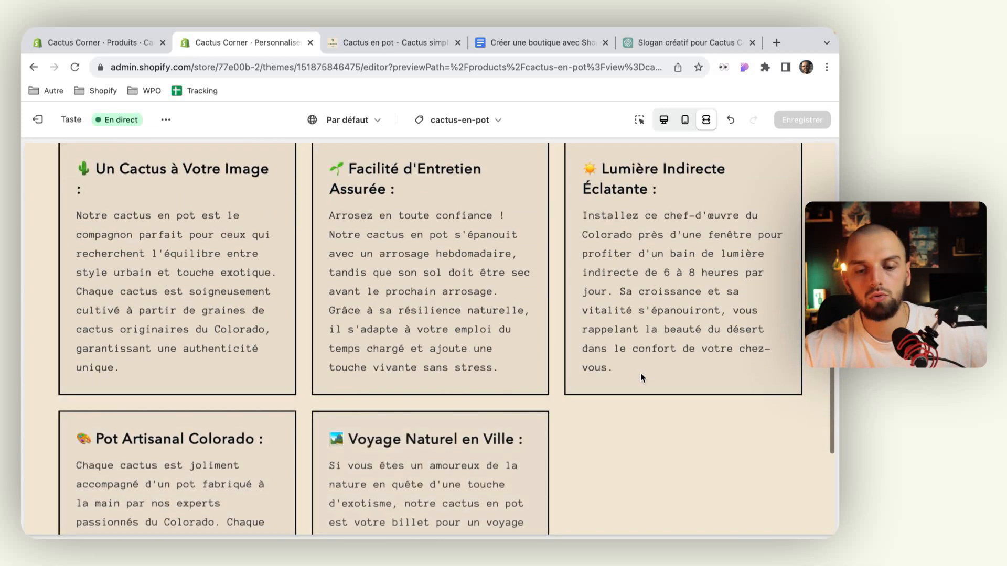
scroll(640, 376, up, 2)
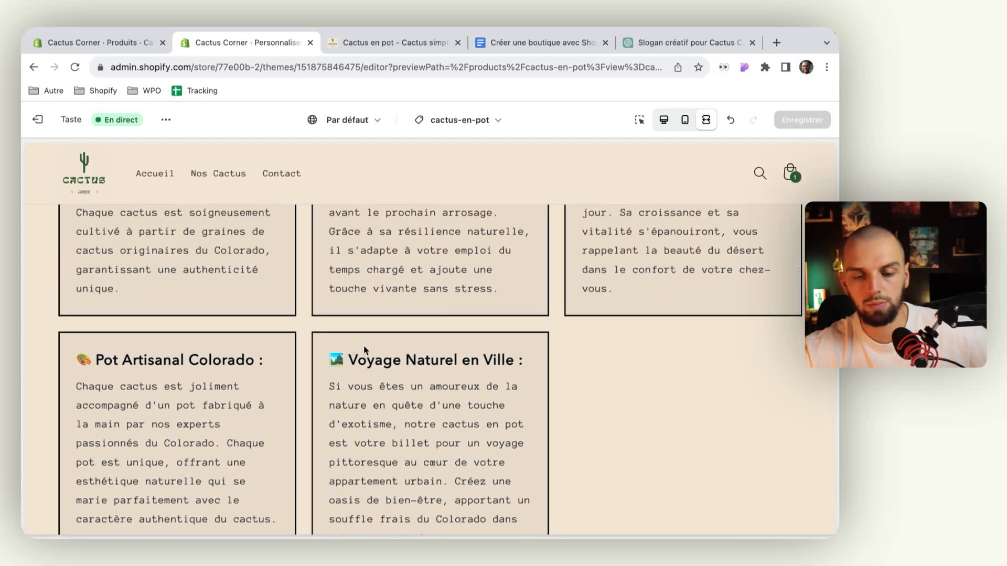
scroll(348, 346, up, 10)
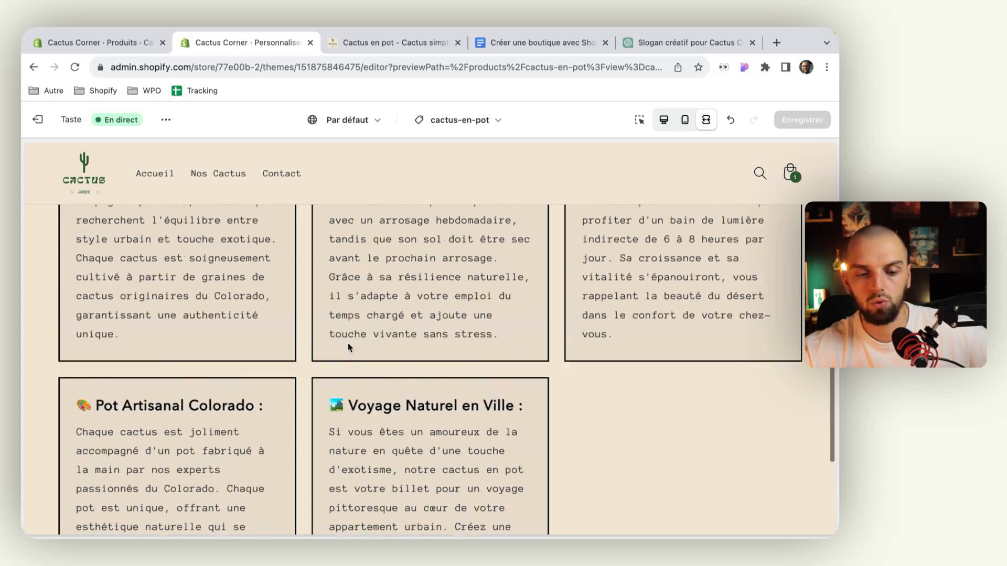
scroll(348, 346, down, 10)
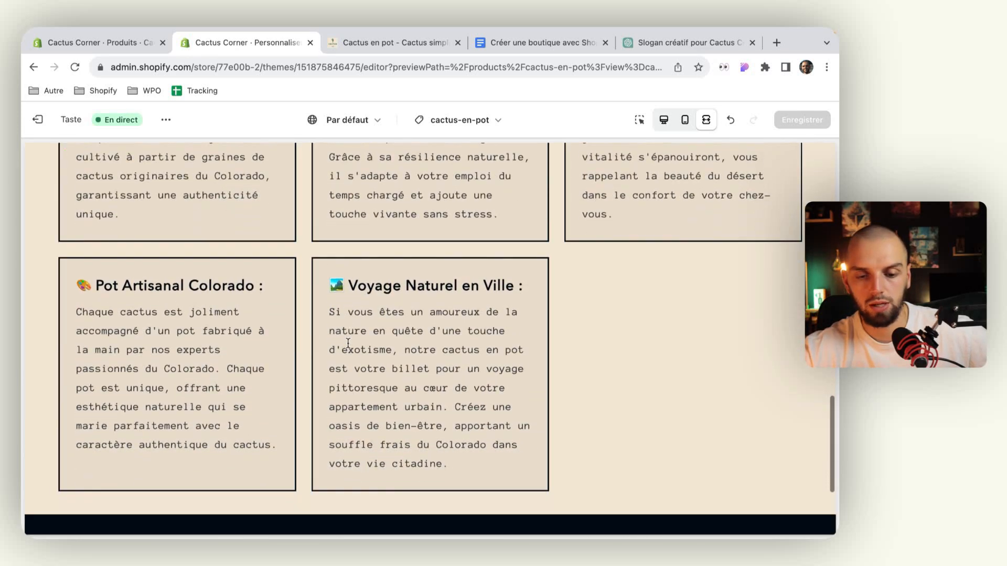
scroll(348, 343, up, 10)
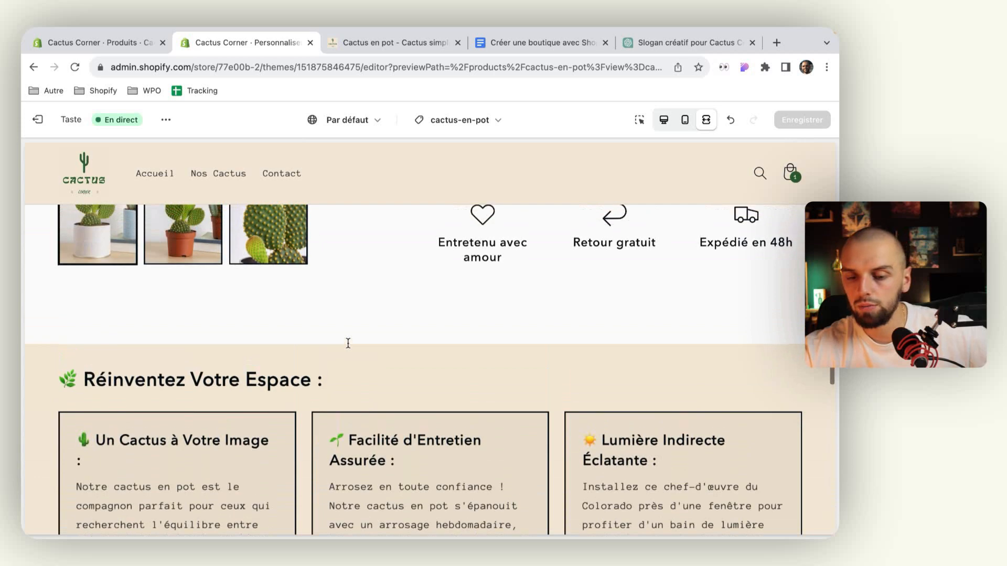
scroll(348, 343, up, 5)
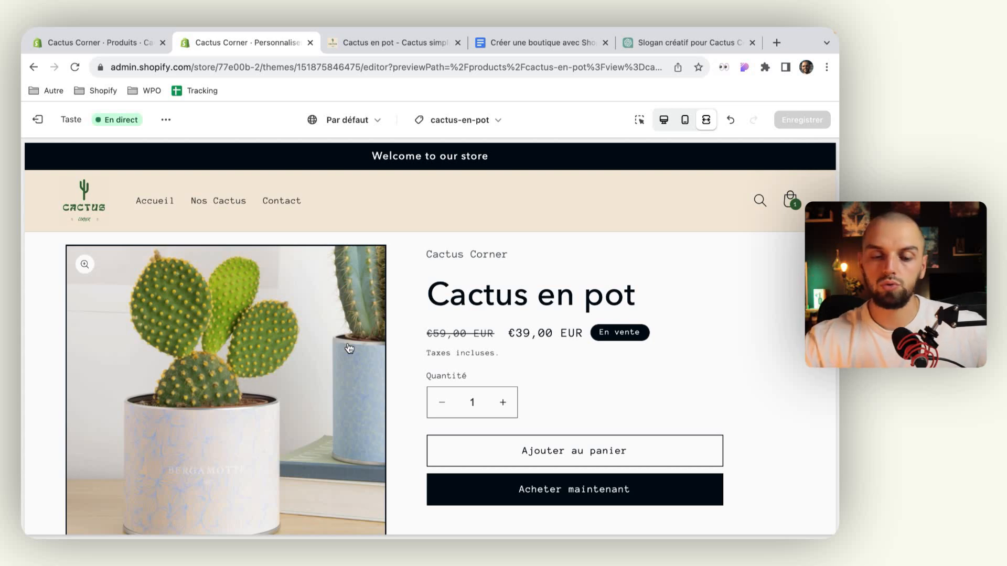
scroll(349, 349, down, 5)
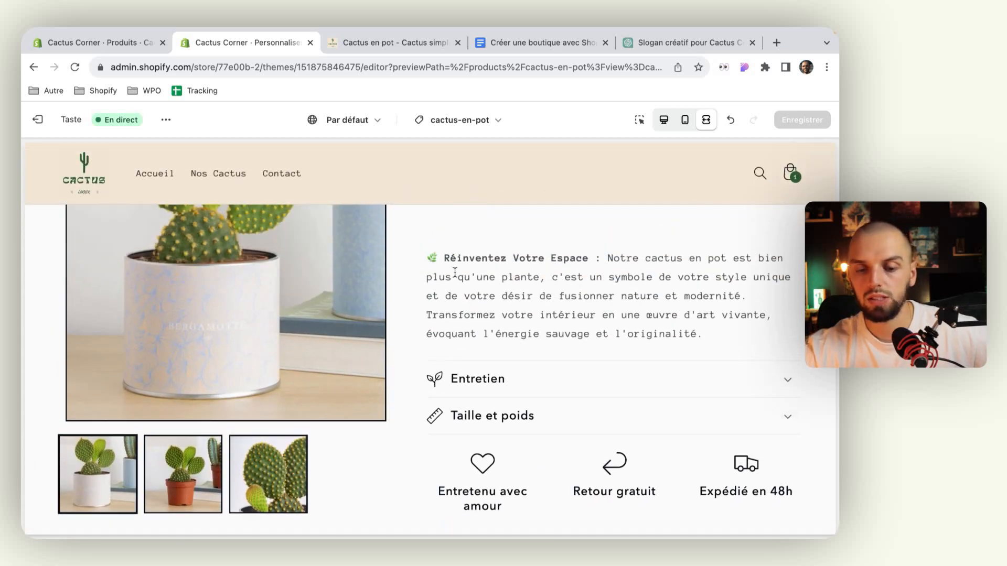
scroll(430, 272, down, 4)
scroll(276, 424, down, 2)
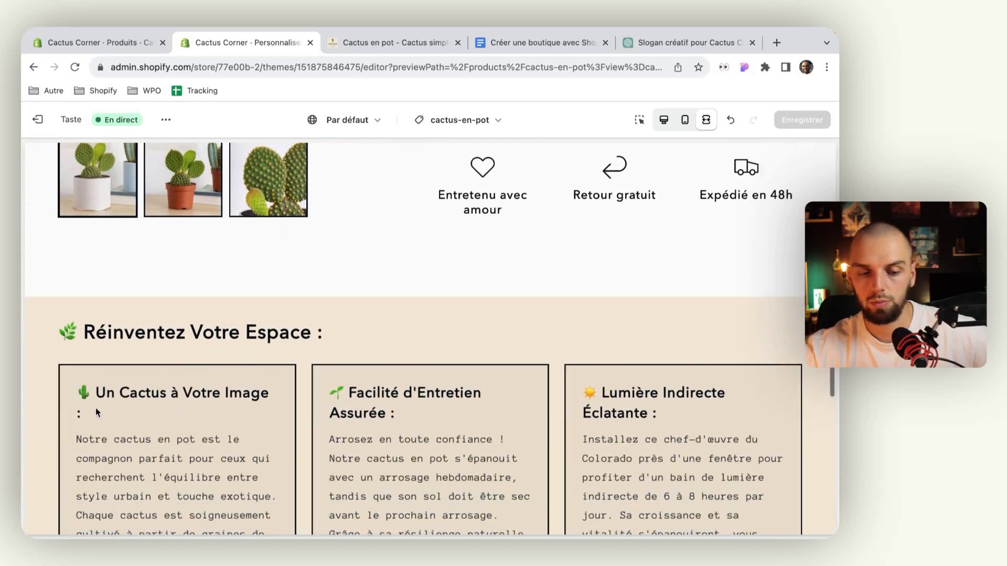
scroll(447, 375, up, 4)
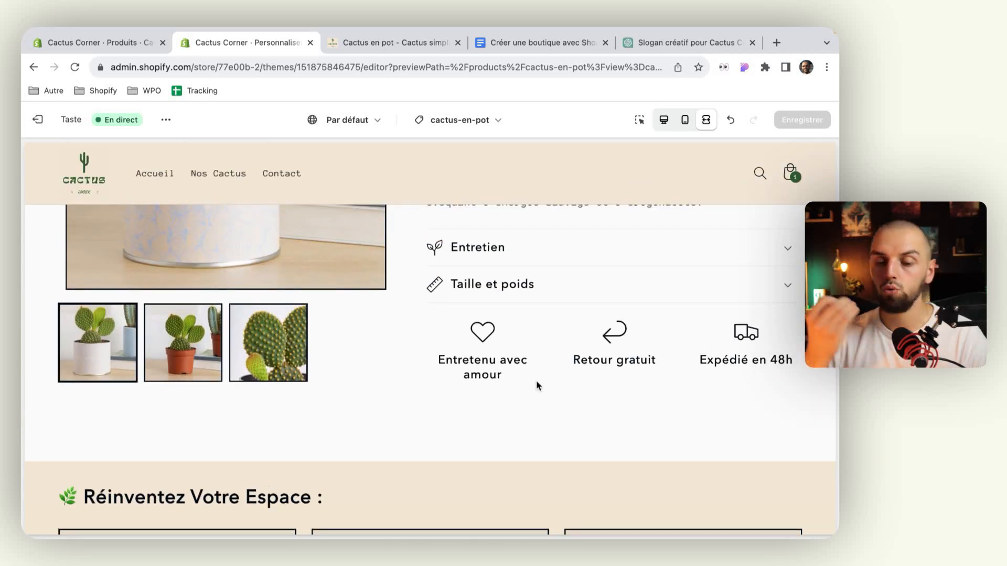
scroll(545, 288, down, 2)
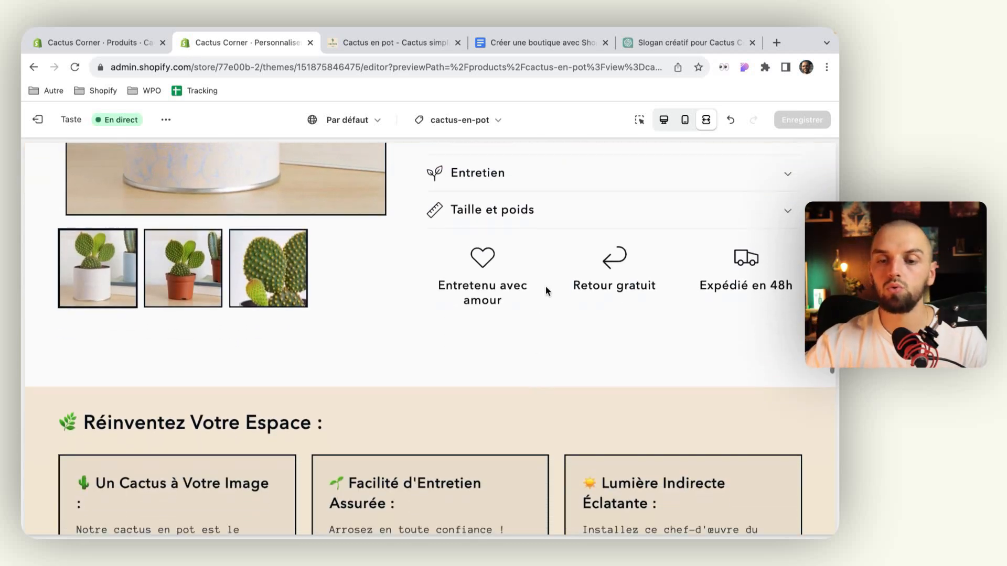
Copy Prompt 1 under "Rédiger des articles de blog" from the Google Docs prompt document into a new ChatGPT message
click(677, 46)
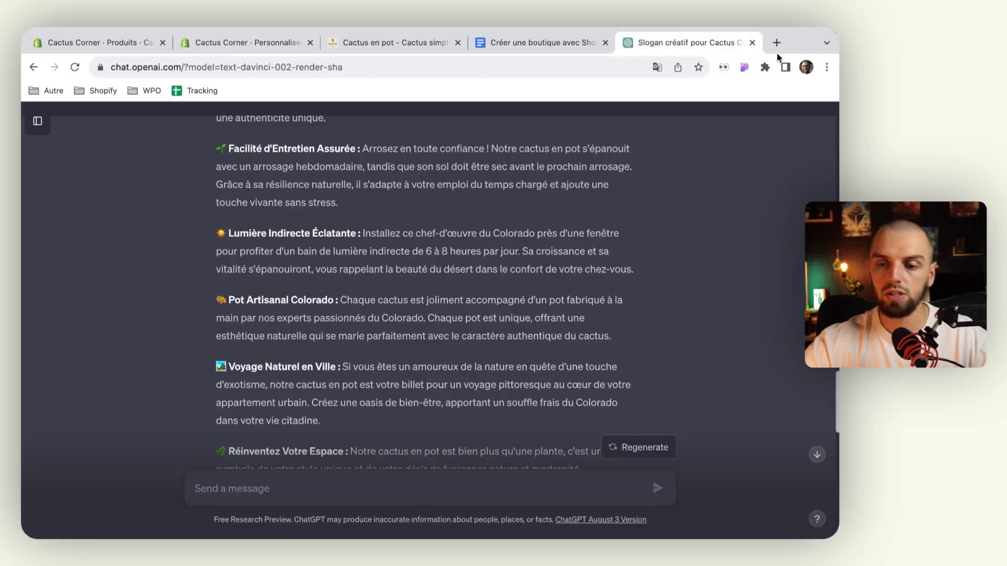
click(540, 45)
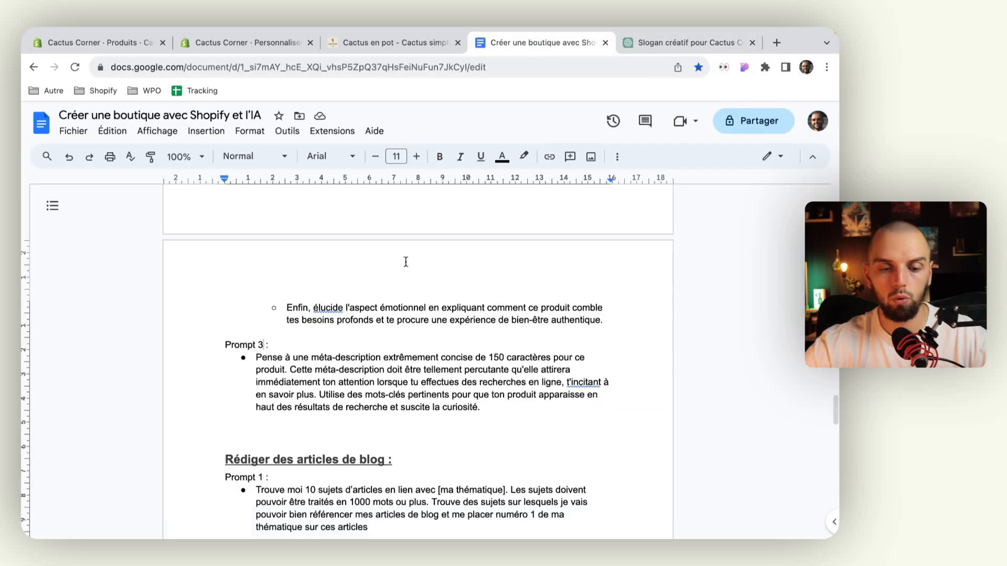
scroll(362, 363, down, 5)
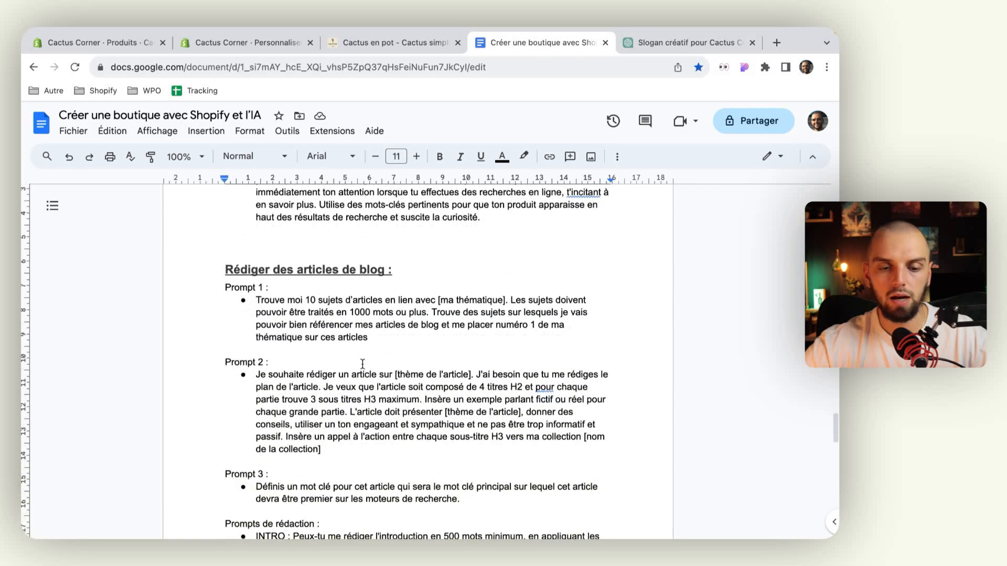
scroll(362, 364, up, 1)
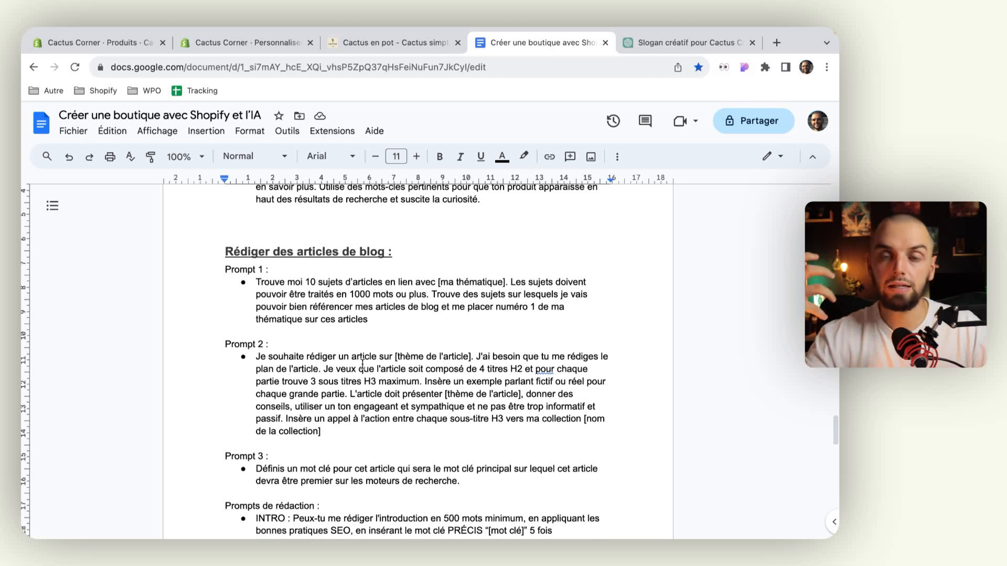
click(336, 296)
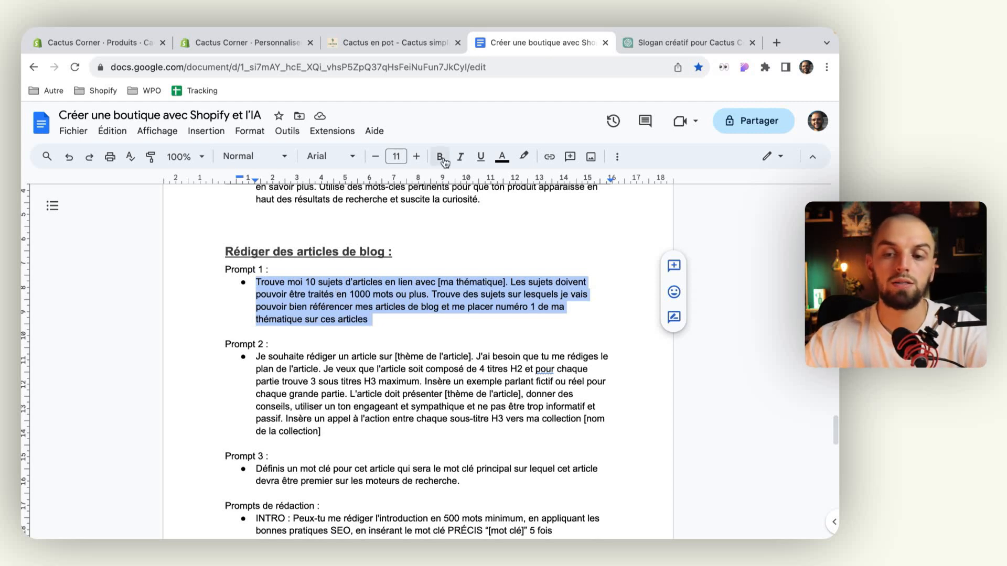
click(654, 43)
click(435, 490)
text(Trouve moi 10 sujets d'articles en lien avec [ma thématique]. Les sujets doivent pouvoir être traités en 1000 mots ou plus. Trouve des sujets sur lesquels je vais pouvoir bien référencer mes articles de blog et me placer numéro 1 de ma thématique sur ces articles)
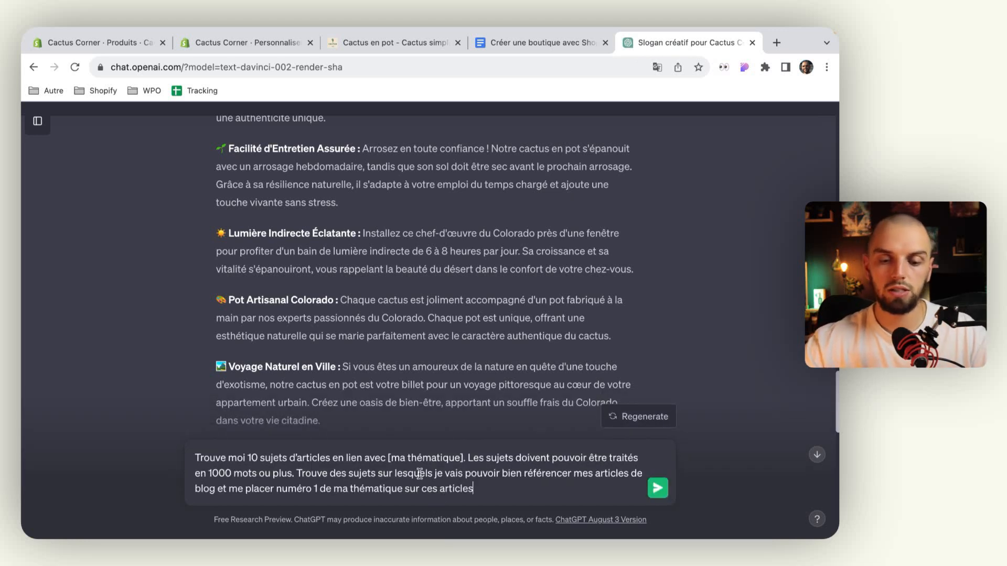
Replace the [ma thématique] placeholder with "les cactus" and send the prompt for 10 blog topics
drag(388, 457, 463, 457)
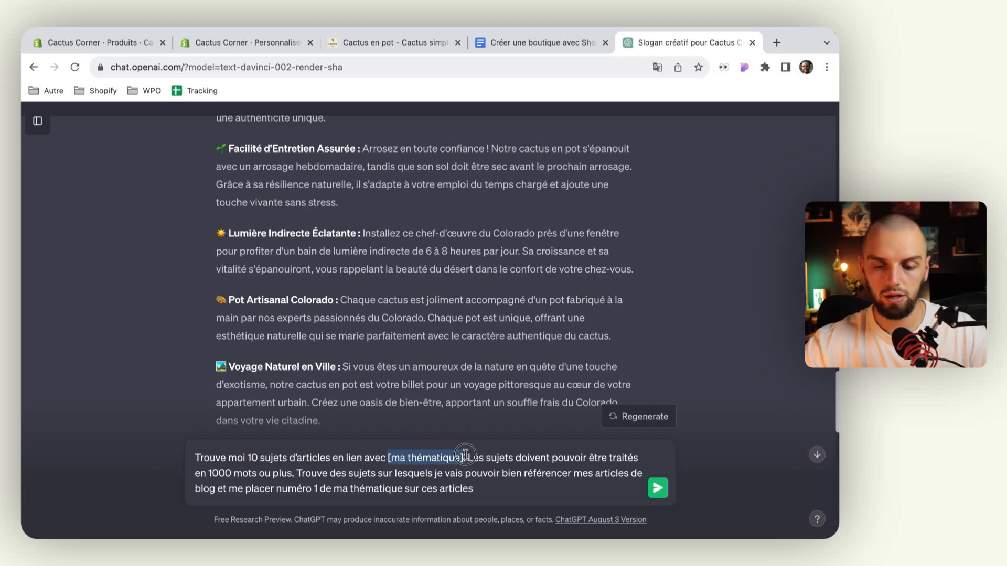
text(les cactus)
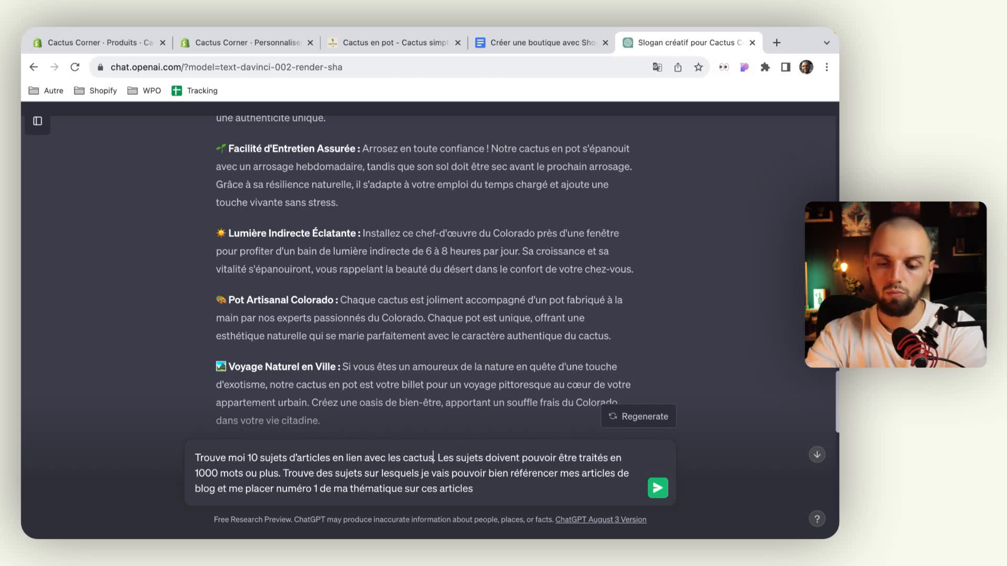
click(659, 488)
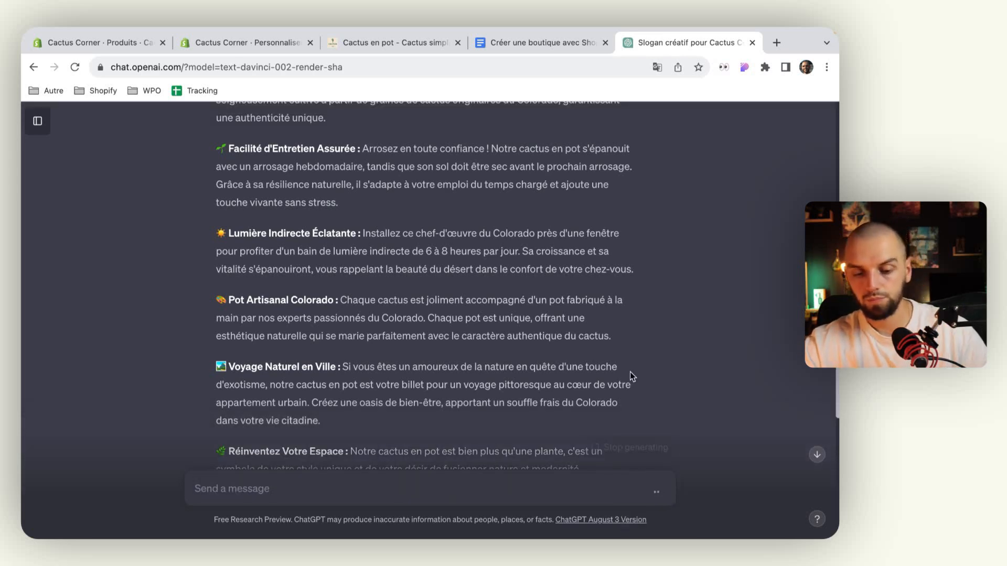
Return to the Google Docs prompt document and copy Prompt 2, which requests an article plan
click(518, 41)
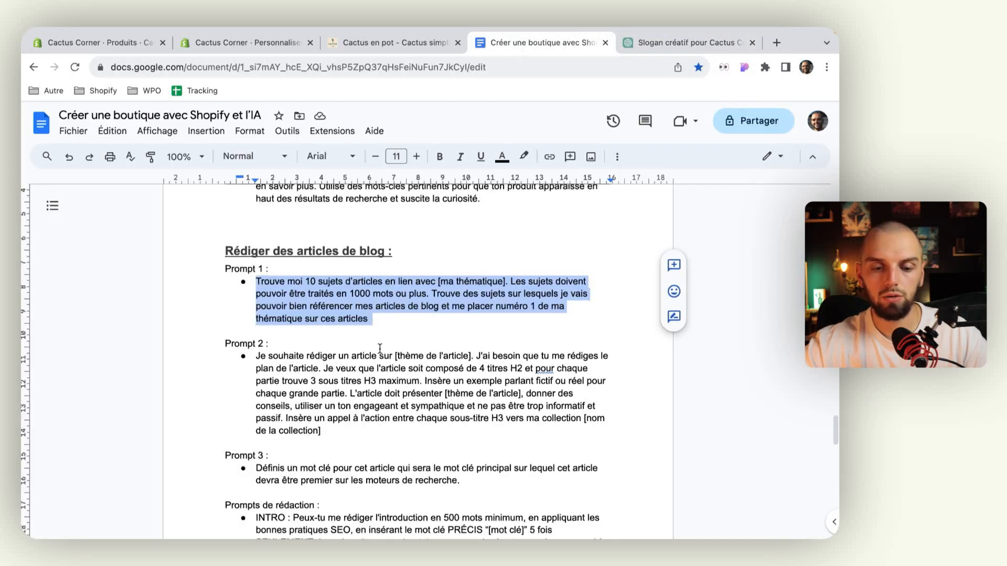
scroll(379, 348, down, 2)
triple_click(380, 349)
key(ctrl+c)
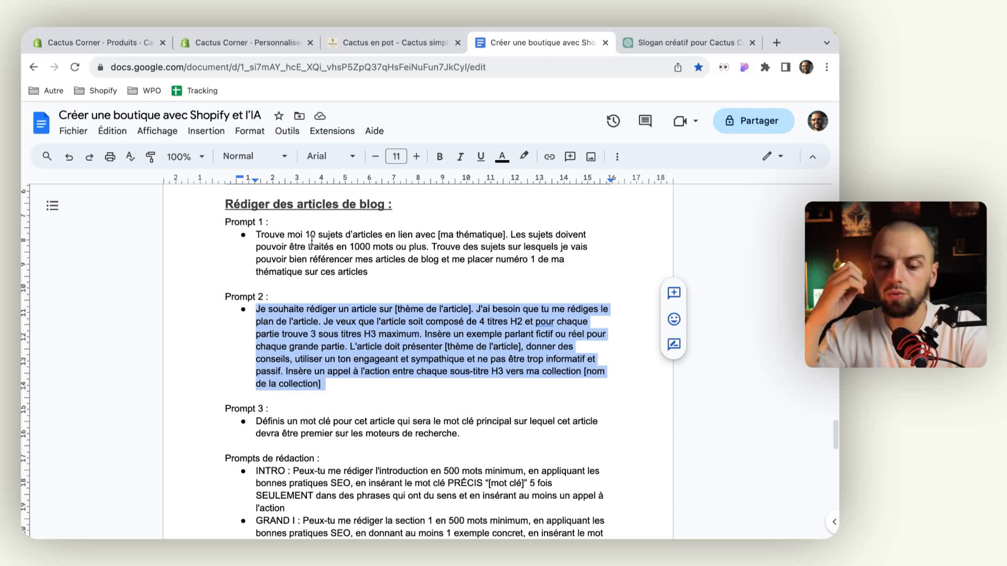
Switch to ChatGPT and read through the suggested cactus blog topics
click(644, 42)
scroll(458, 388, down, 10)
scroll(458, 388, up, 5)
scroll(458, 390, up, 5)
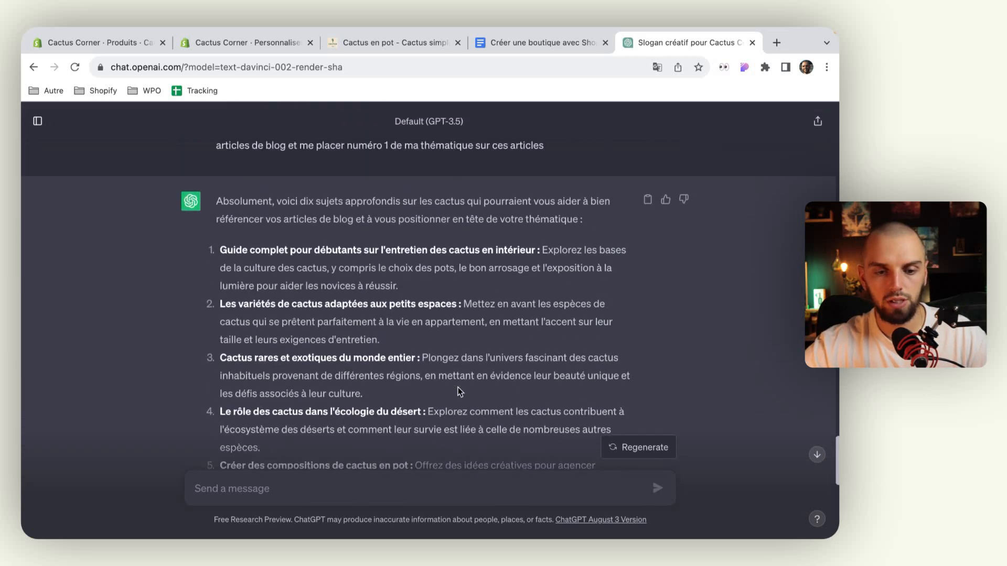
scroll(458, 390, down, 2)
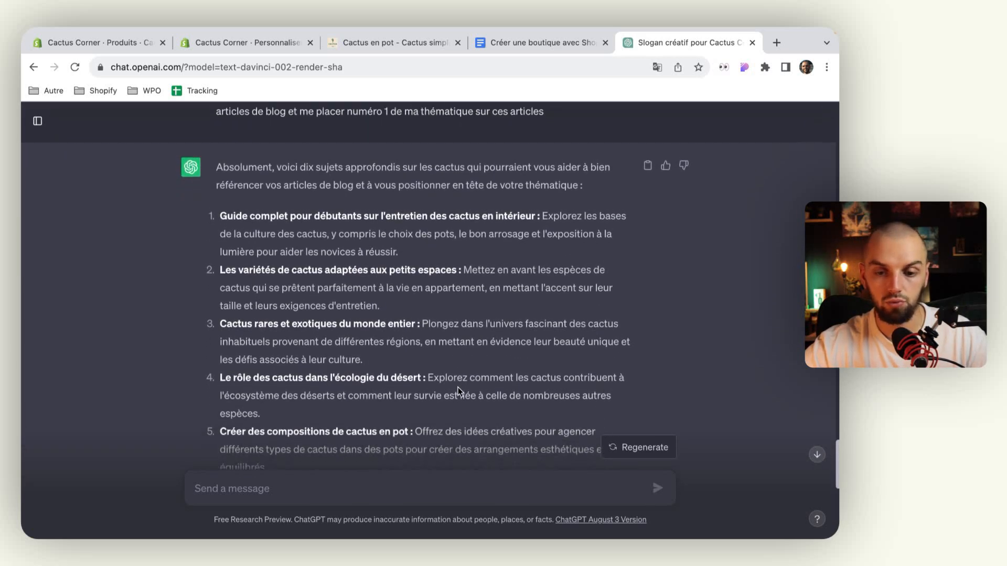
scroll(457, 388, down, 1)
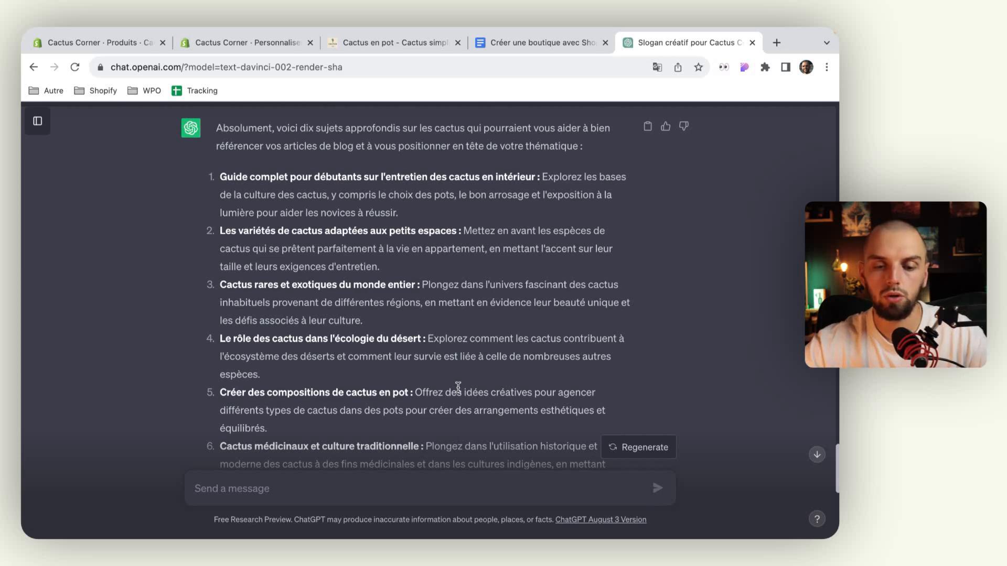
Paste the article plan prompt into a new message below the topic list and remove its trailing blank line
scroll(457, 387, down, 8)
click(428, 495)
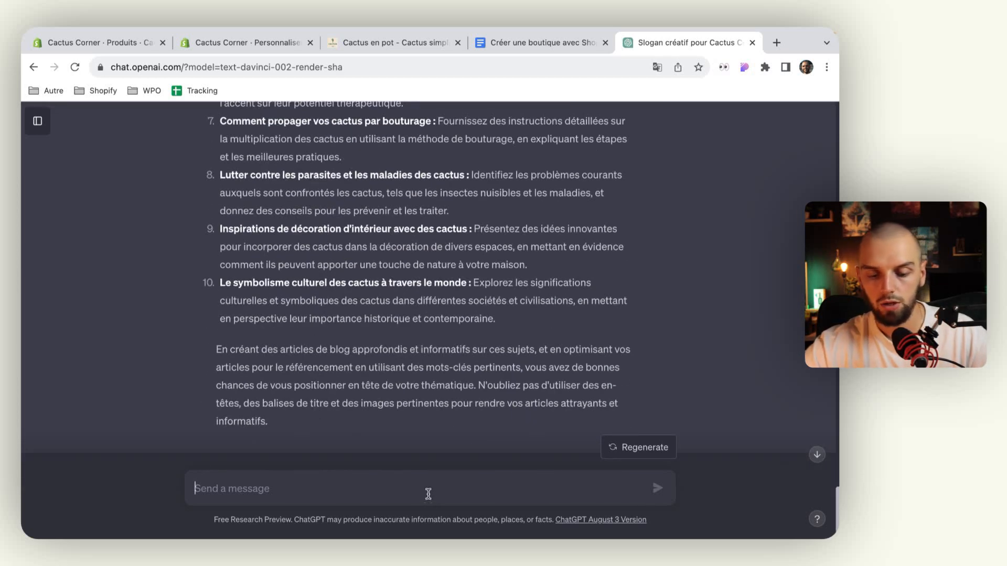
key(ctrl+v)
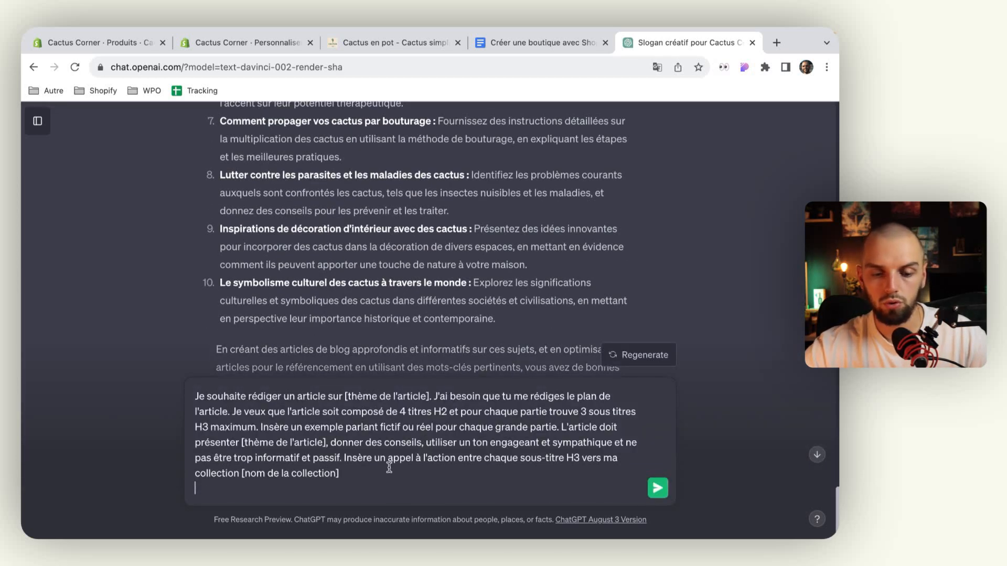
key(BackSpace)
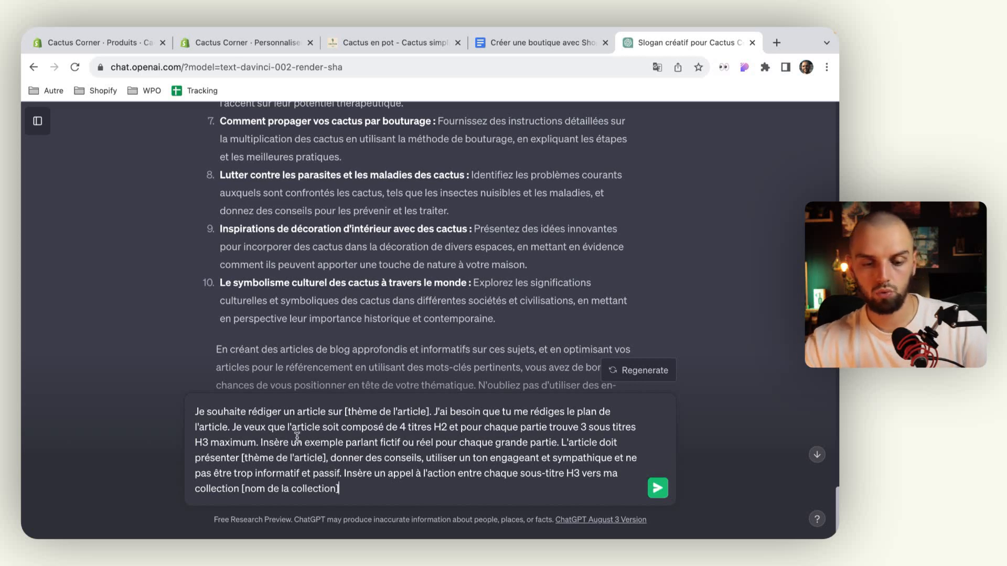
Replace the first [thème de l'article] placeholder with the fourth topic's title, "Le rôle des cactus dans l'écologie du désert", without its colon
scroll(364, 265, up, 3)
scroll(364, 265, up, 6)
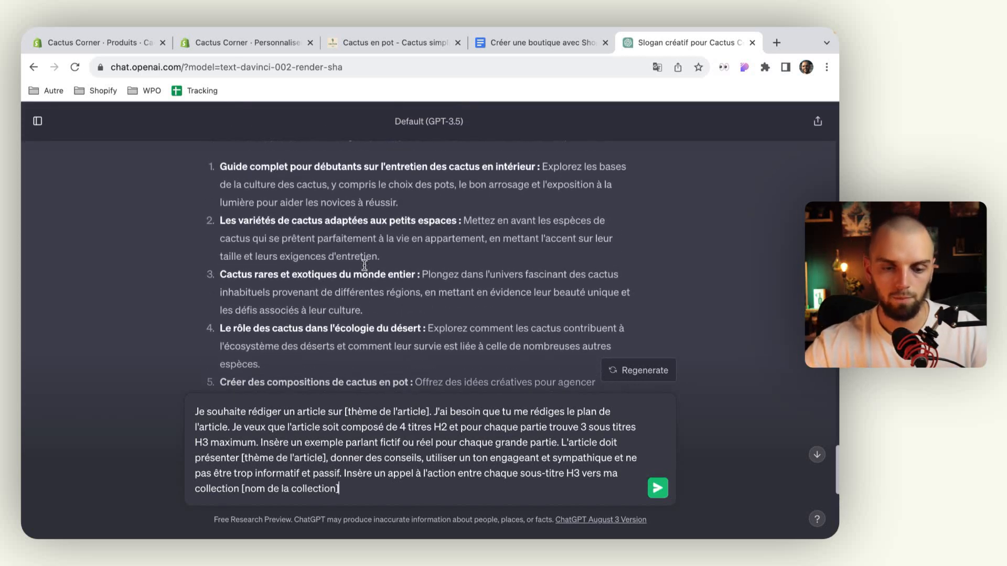
drag(424, 328, 209, 329)
key(super+c)
drag(345, 411, 431, 410)
key(super+v)
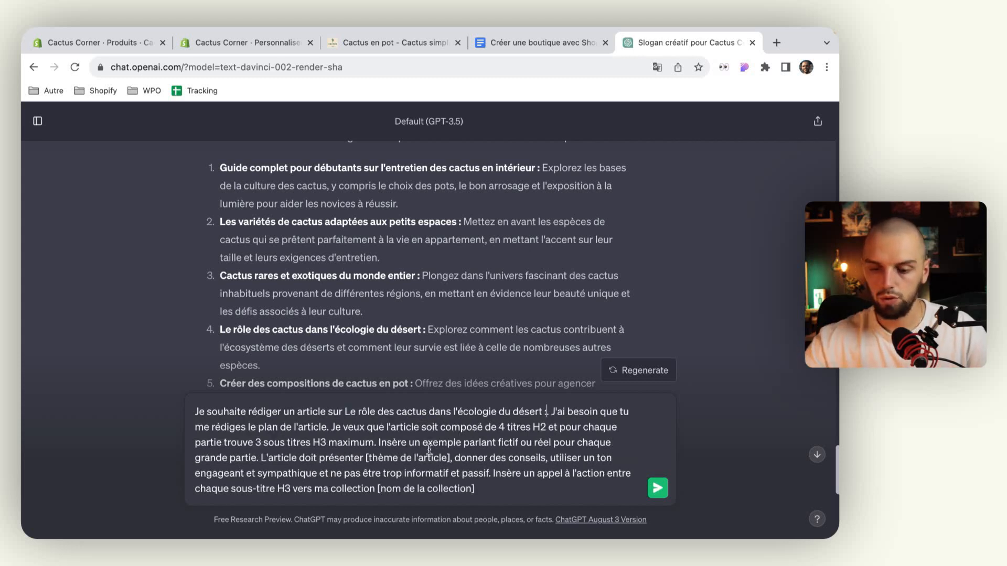
key(BackSpace)
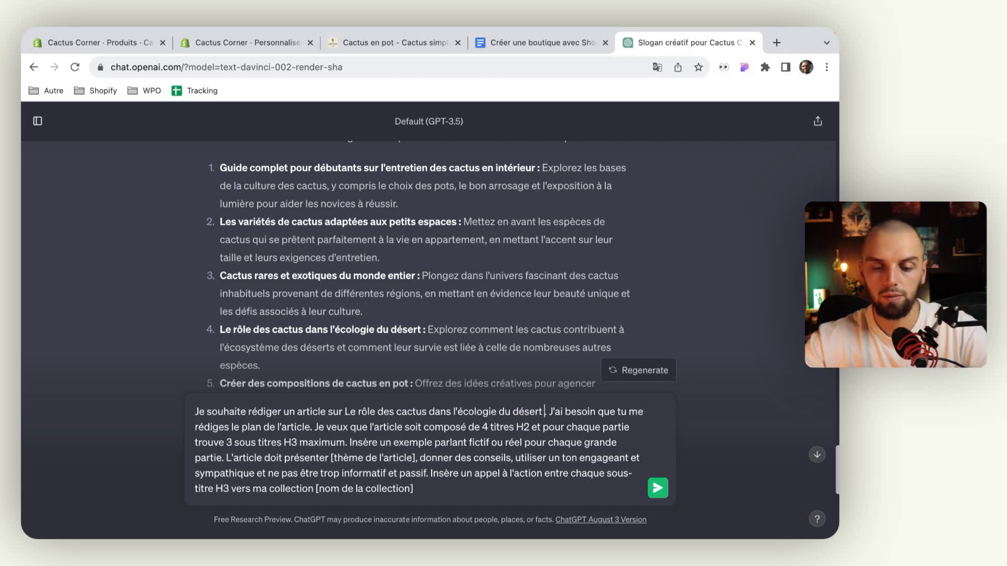
Replace the second [thème de l'article] placeholder with "l'écologie générale du désert et le rôle des cactus"
drag(416, 457, 330, 460)
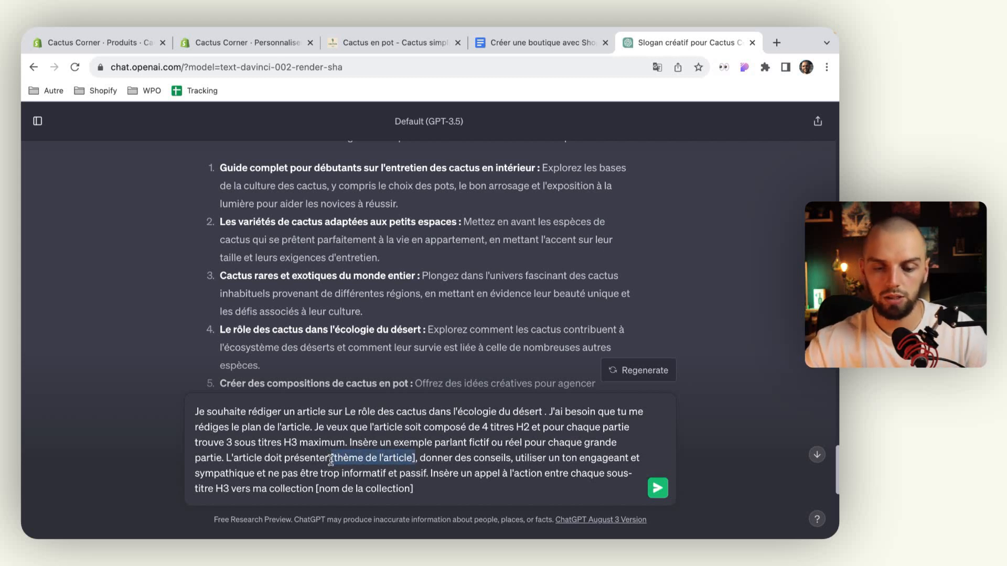
text(l'écolog)
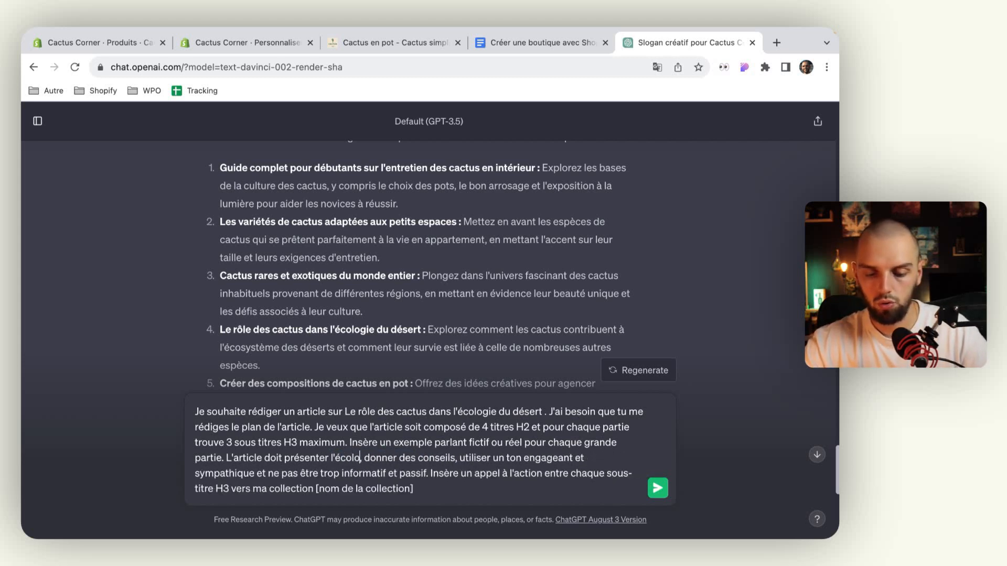
text(ie génér)
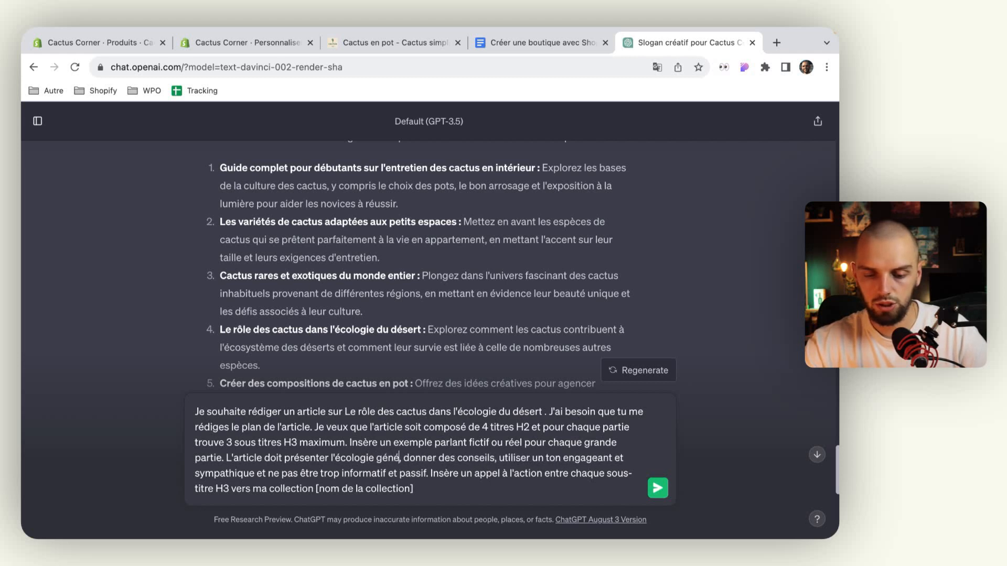
text(ale d'u désee)
key(BackSpace)
text(rt et le ro)
key(BackSpace)
text(ôle des cac)
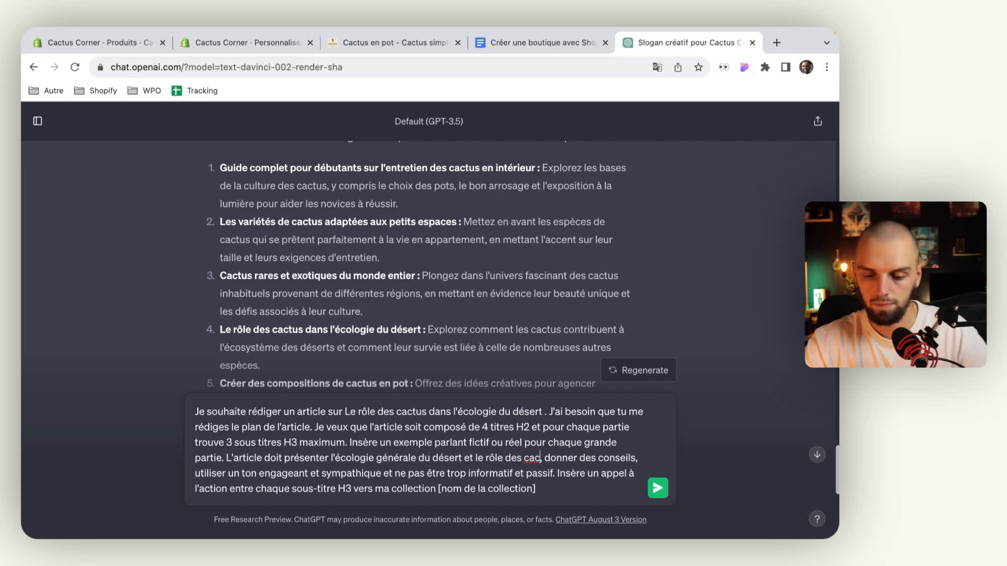
text(tus)
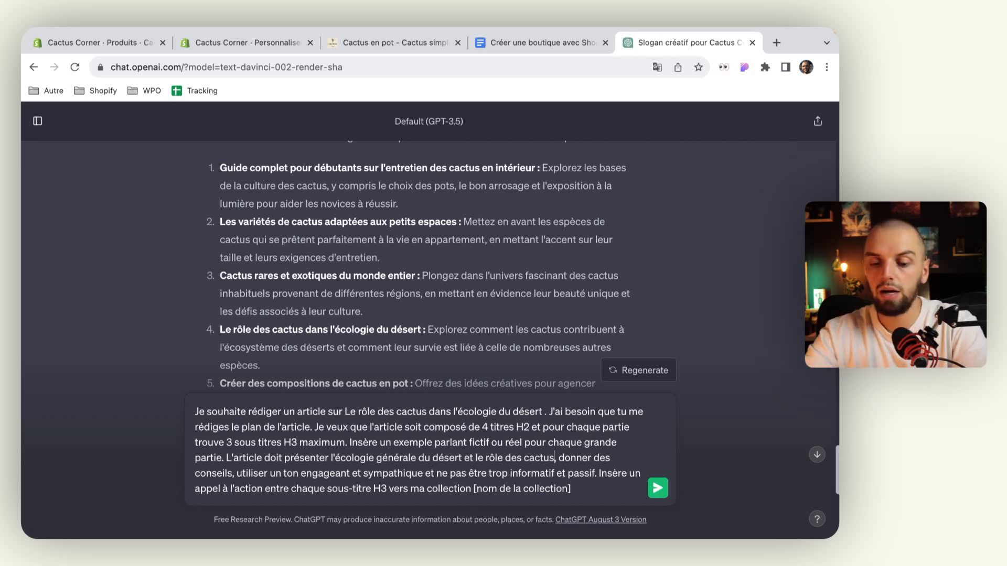
Replace the [nom de la collection] placeholder with "cactus du colorado" and send the article plan prompt
drag(573, 489, 464, 490)
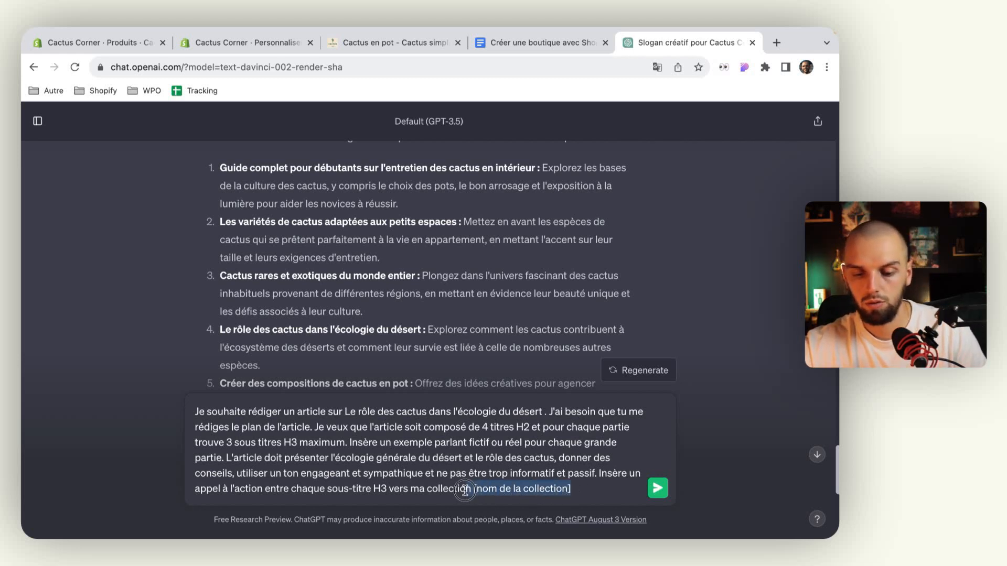
text("cactus du colorado")
key(Return)
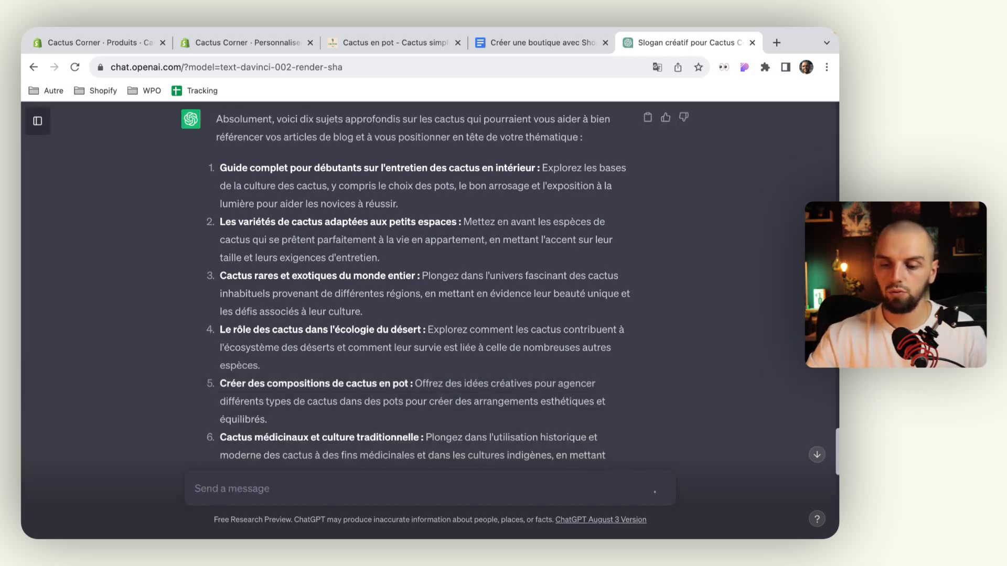
Review the generated article plan, checking its H2 titles, H3 subtitles and calls to action for the Cactus du Colorado collection
scroll(366, 340, down, 11)
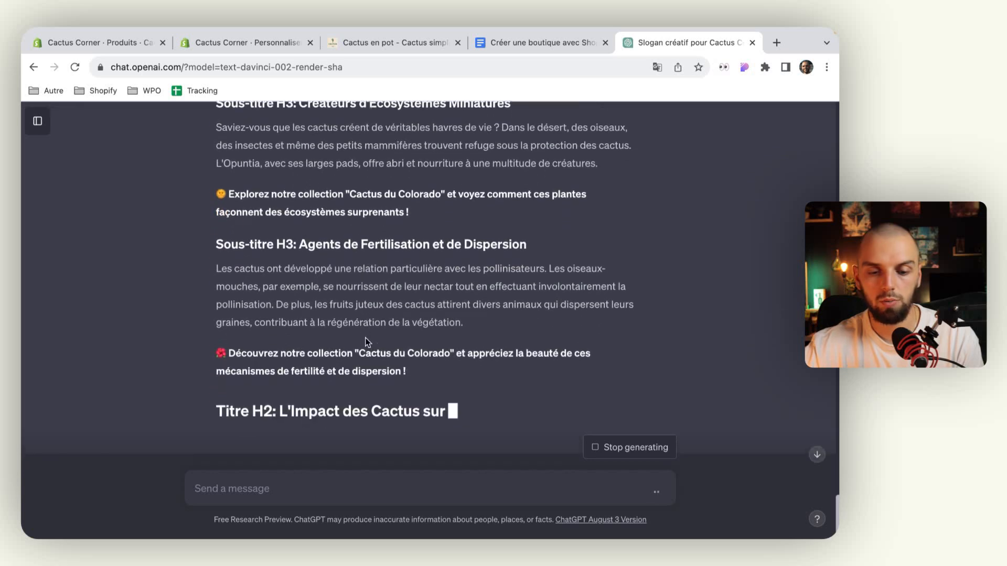
scroll(365, 338, up, 5)
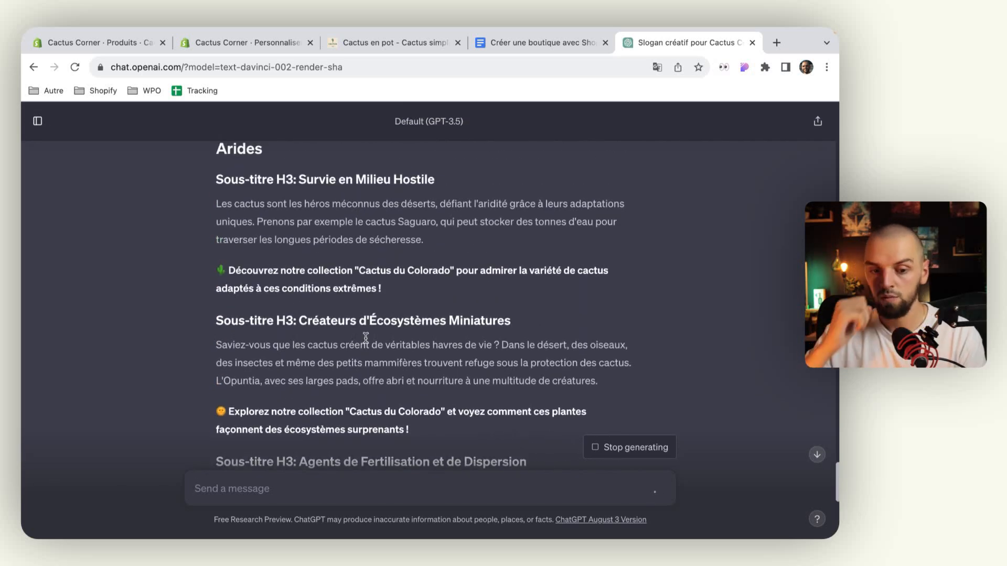
scroll(366, 336, up, 1)
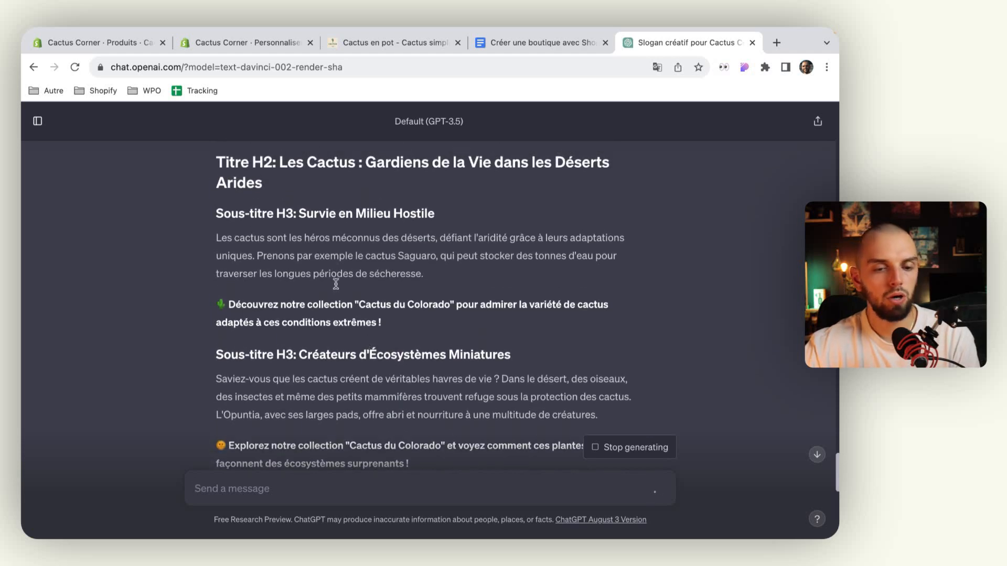
scroll(376, 257, down, 10)
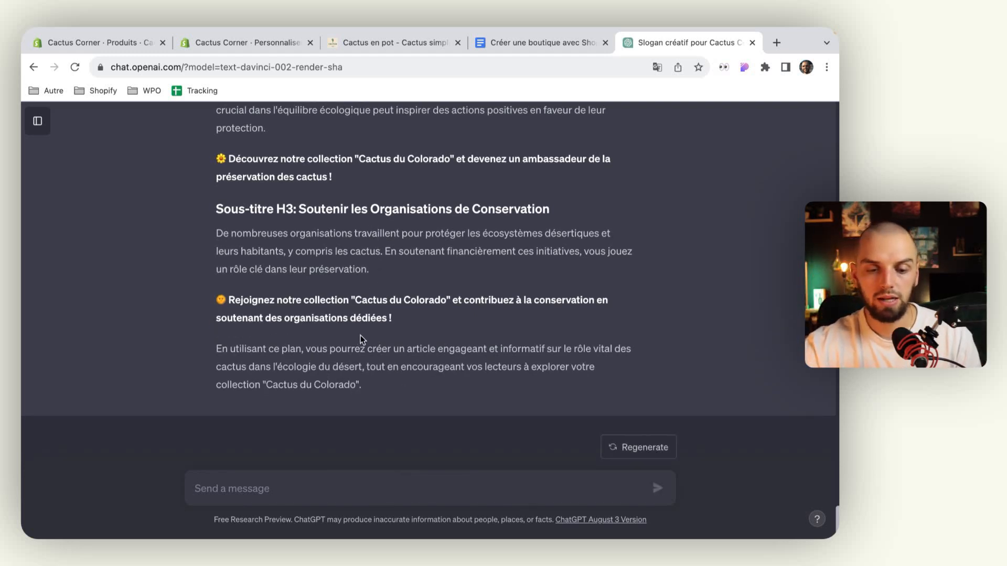
scroll(395, 338, up, 15)
scroll(395, 338, up, 10)
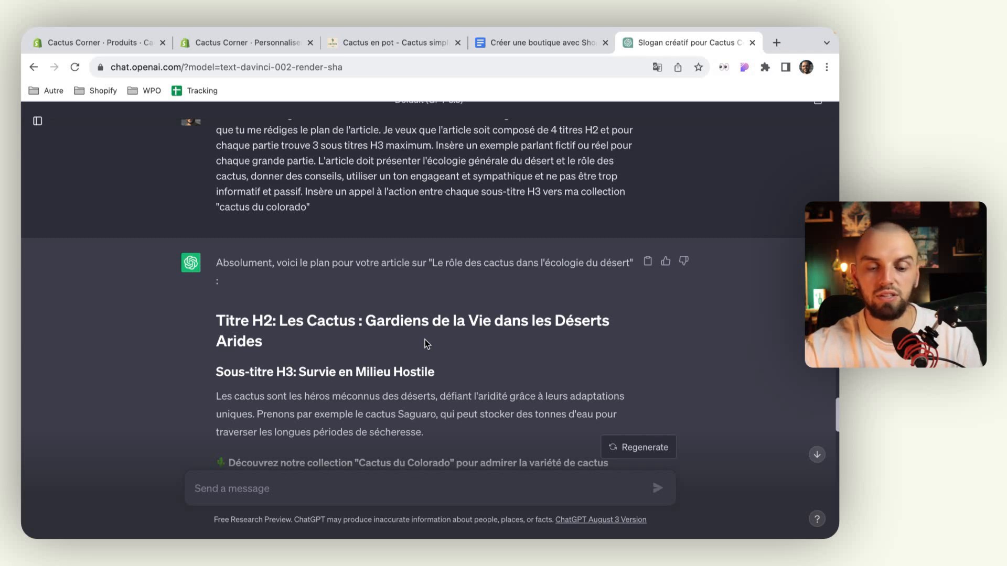
scroll(425, 342, down, 5)
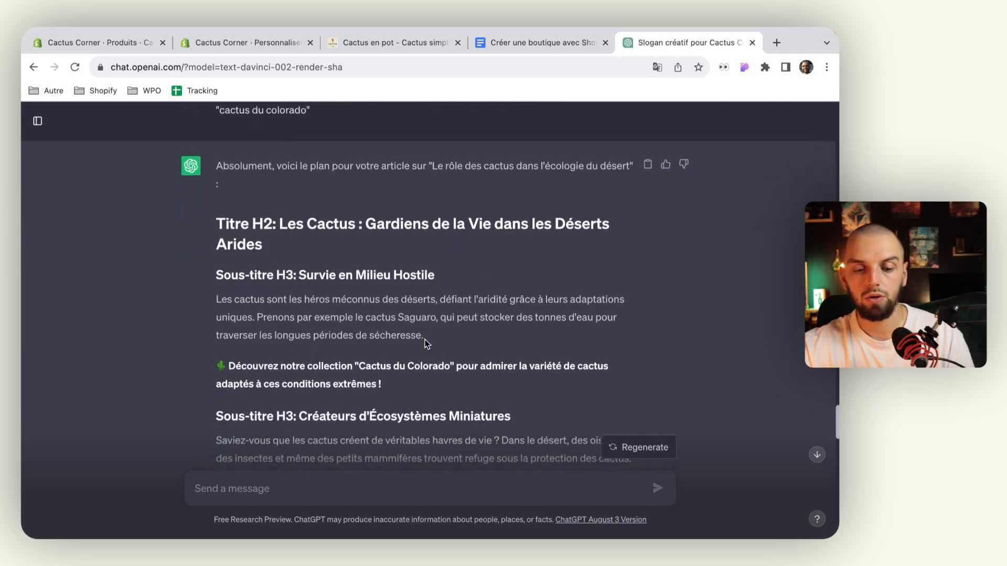
scroll(426, 342, down, 10)
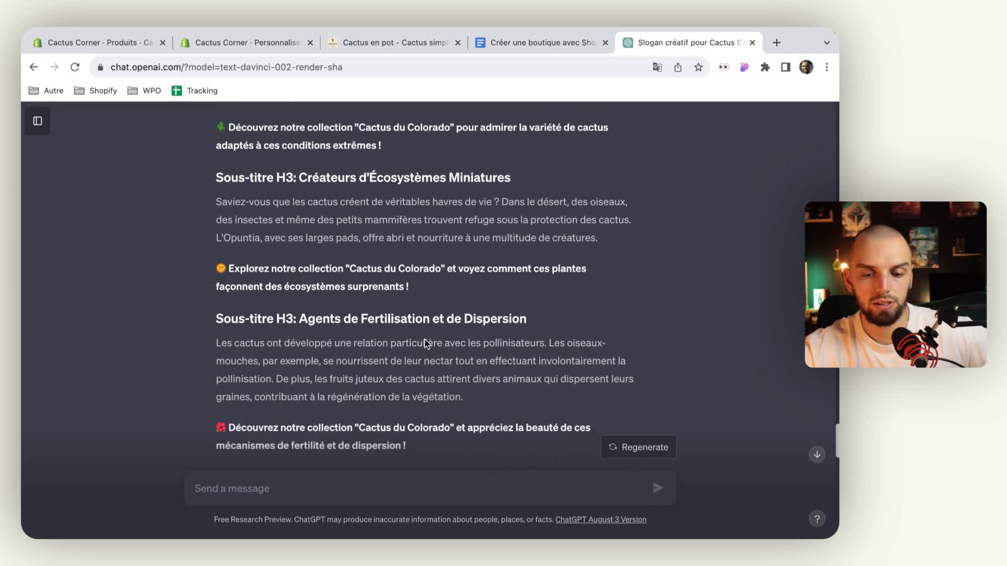
scroll(425, 339, up, 13)
scroll(424, 340, up, 1)
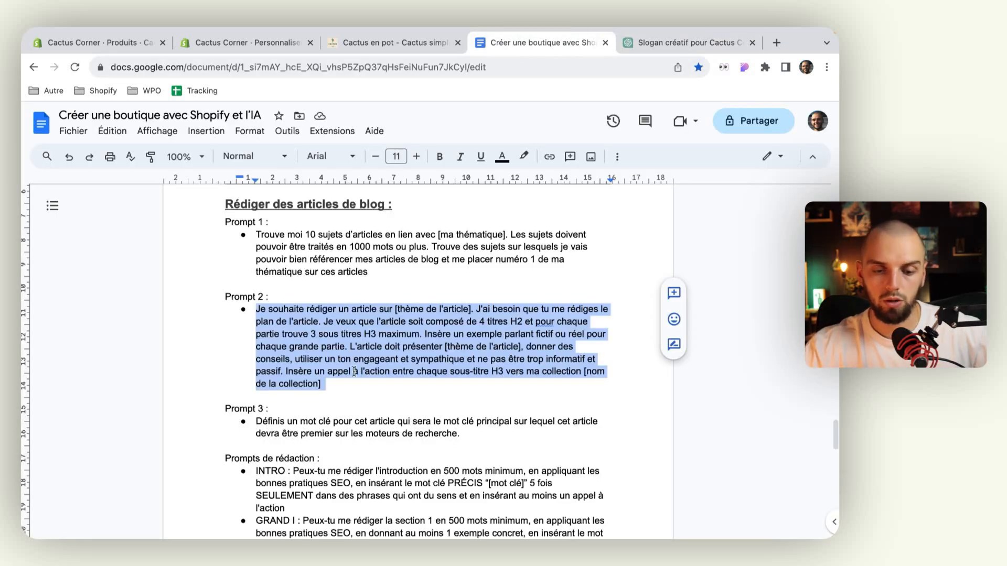
Copy the Prompt 3 text about defining the article's main keyword and send it in ChatGPT without the trailing blank line
triple_click(340, 433)
key(super+c)
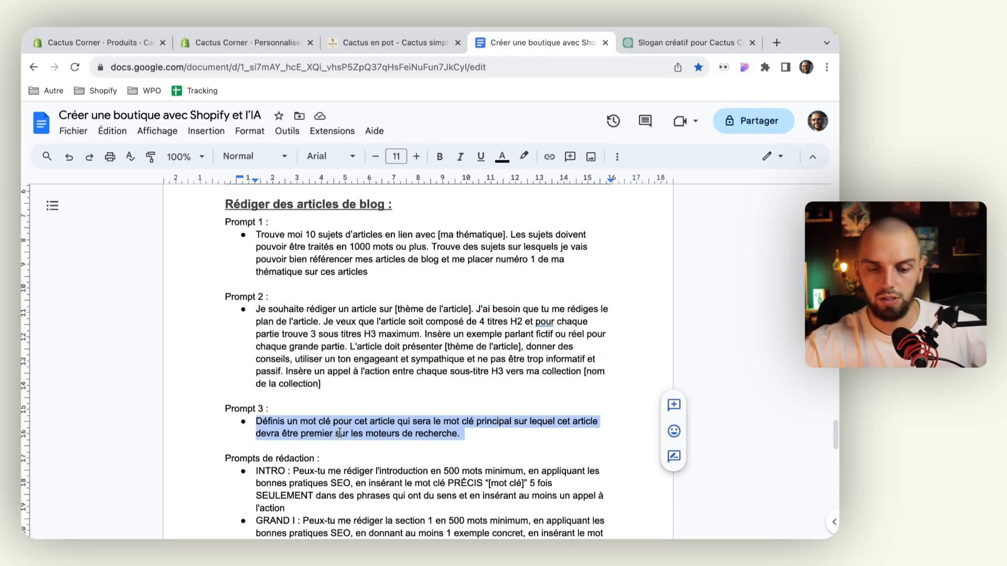
click(692, 42)
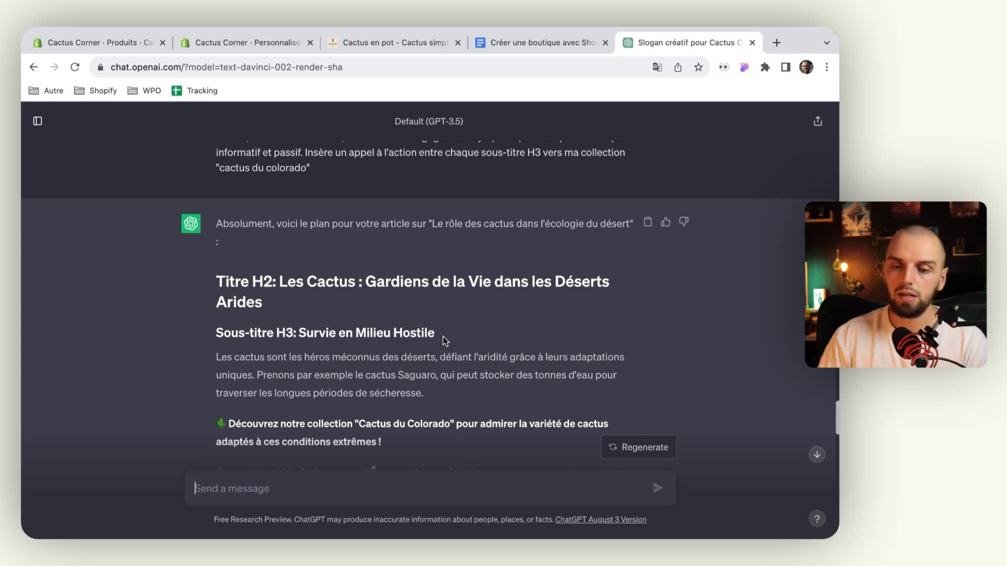
scroll(444, 338, down, 1)
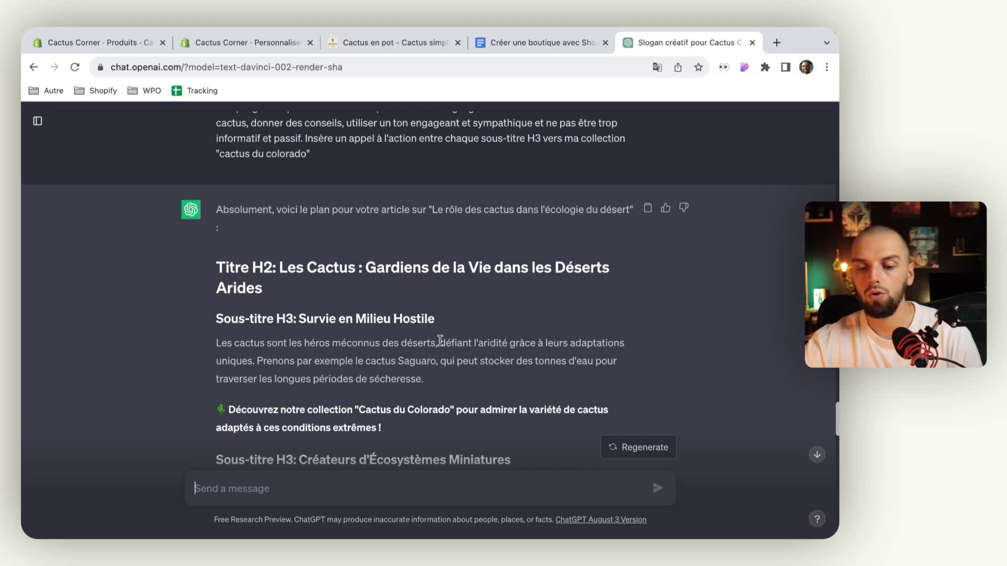
key(super+v)
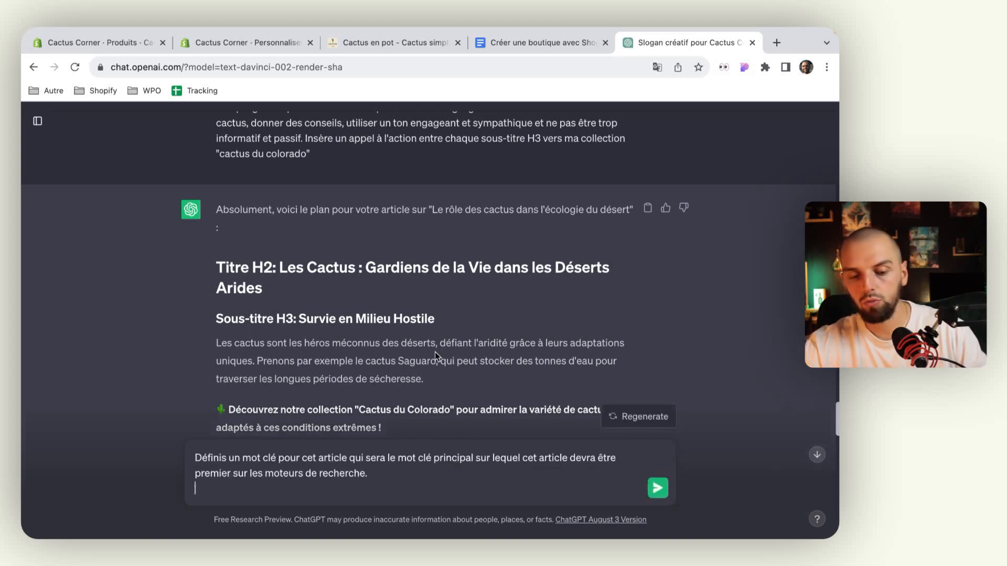
key(BackSpace)
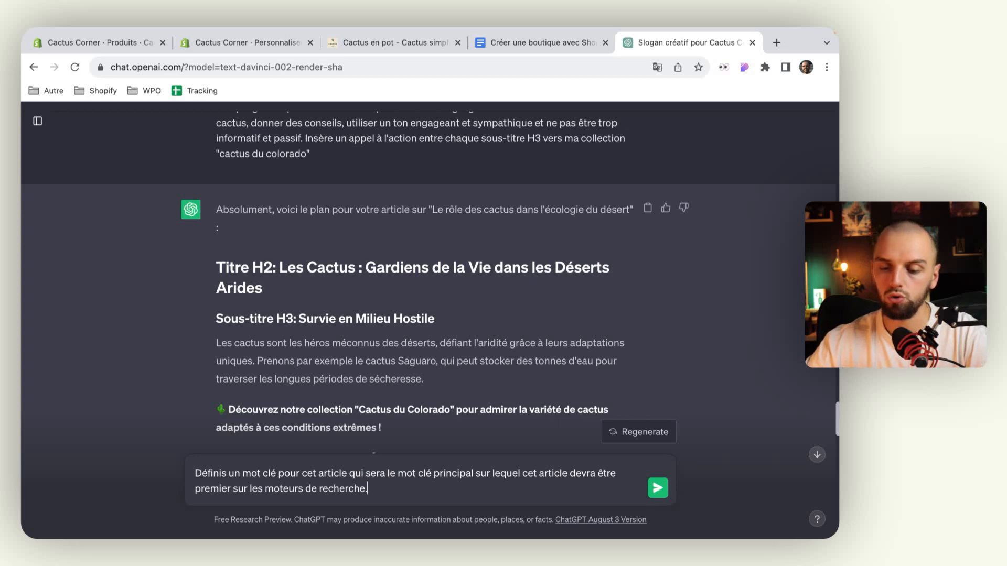
key(Return)
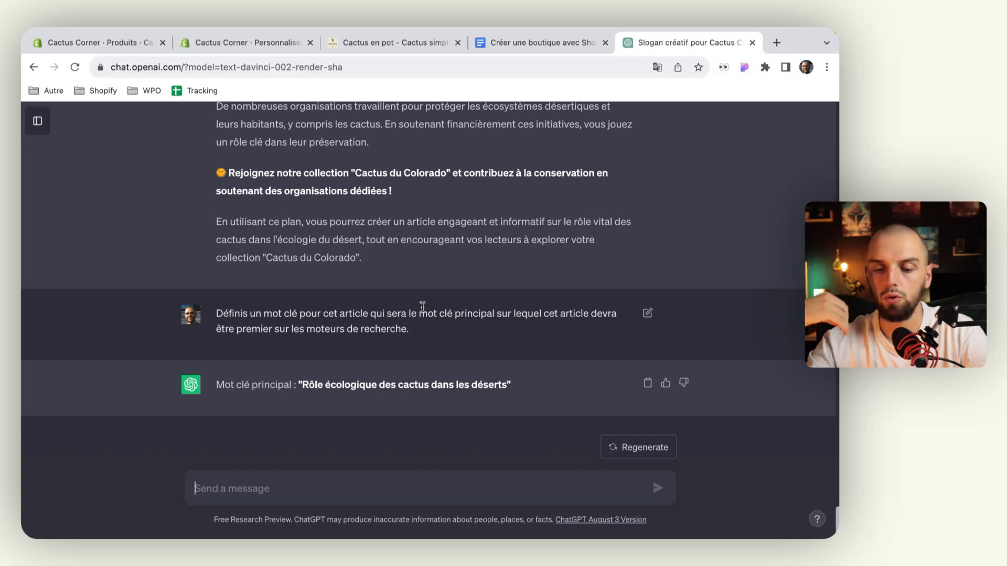
Copy the INTRO writing prompt from the Google Docs document into the ChatGPT message without its trailing blank line
scroll(422, 307, up, 20)
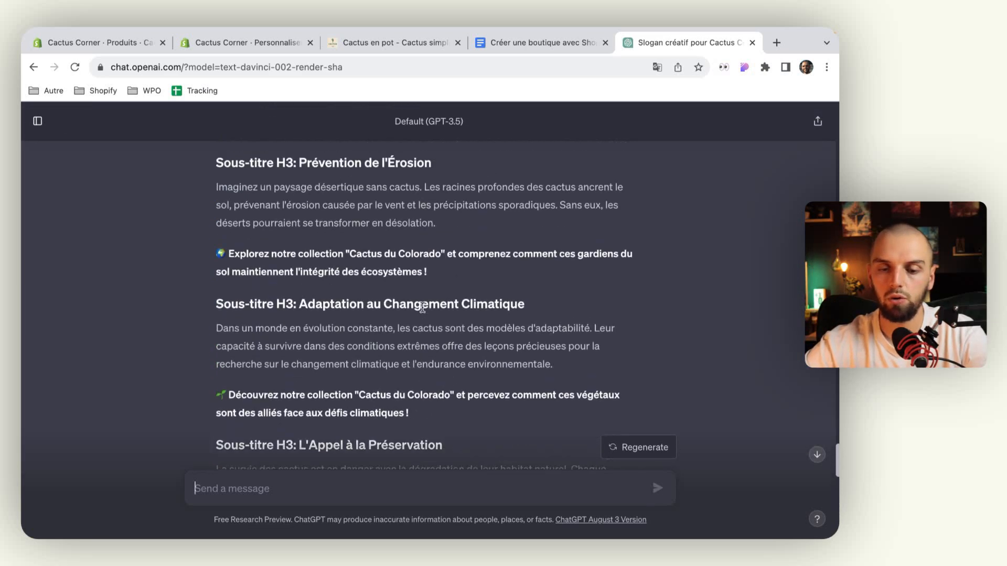
scroll(423, 307, up, 2)
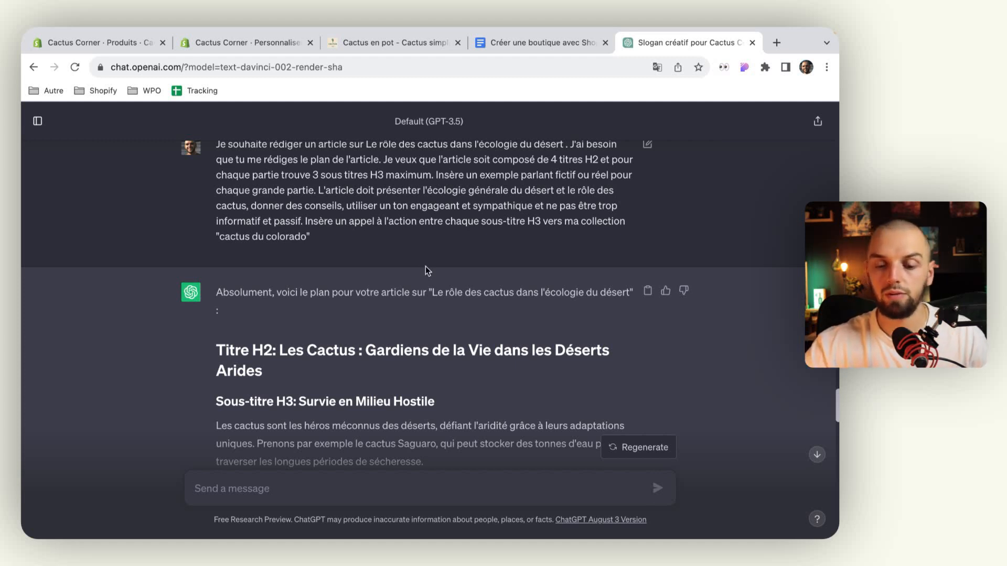
scroll(413, 339, down, 2)
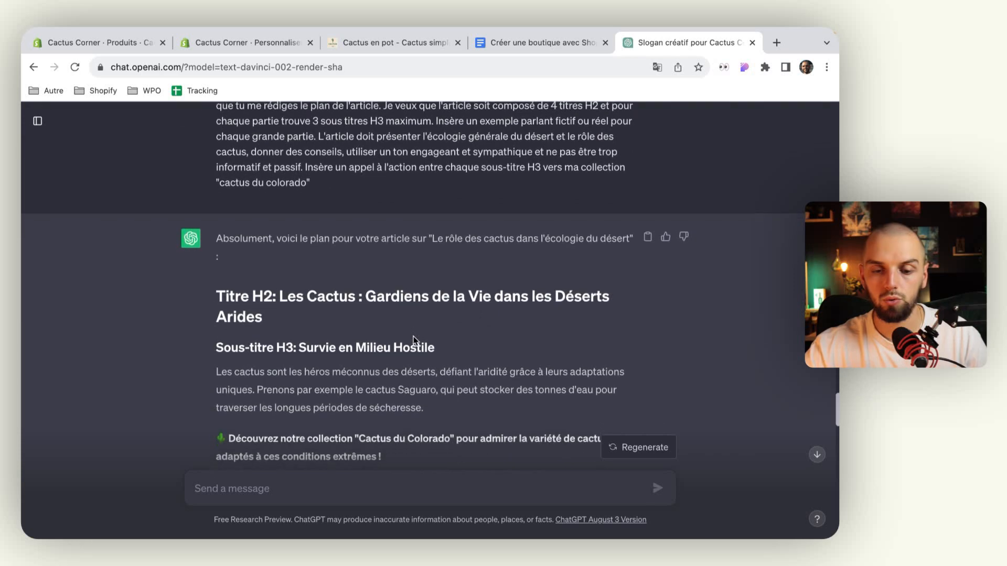
scroll(413, 339, down, 3)
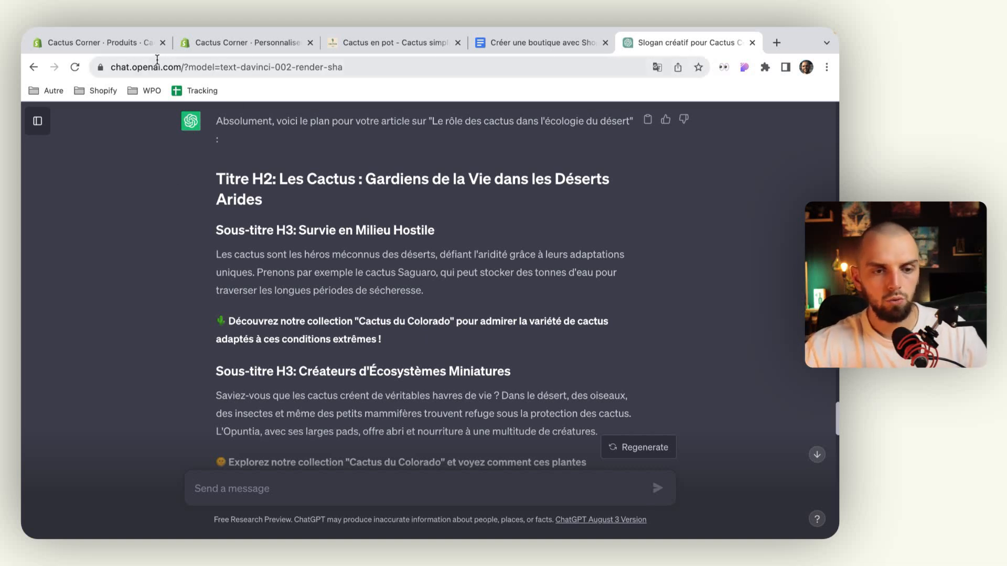
click(505, 43)
scroll(338, 362, down, 5)
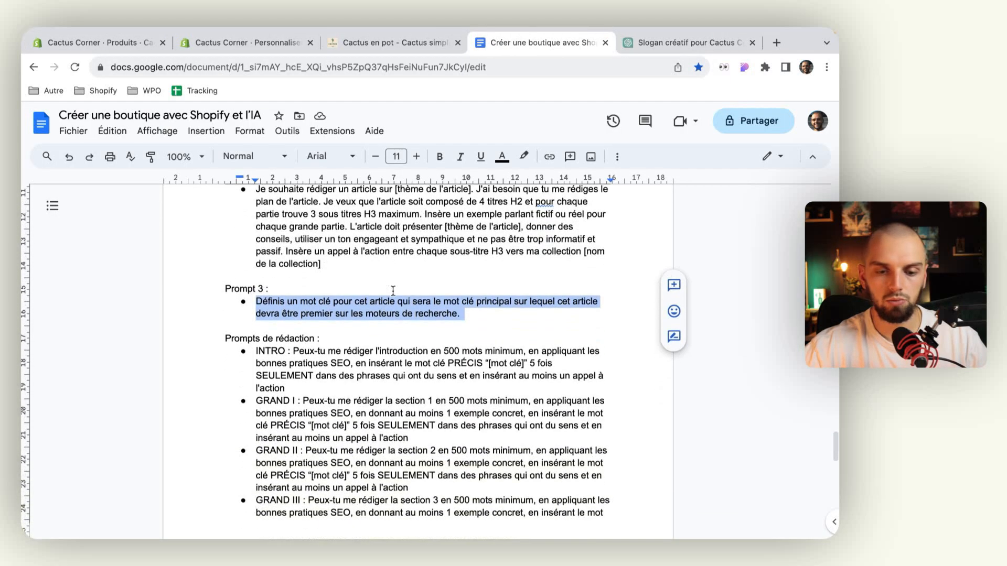
click(327, 362)
triple_click(326, 363)
key(ctrl+c)
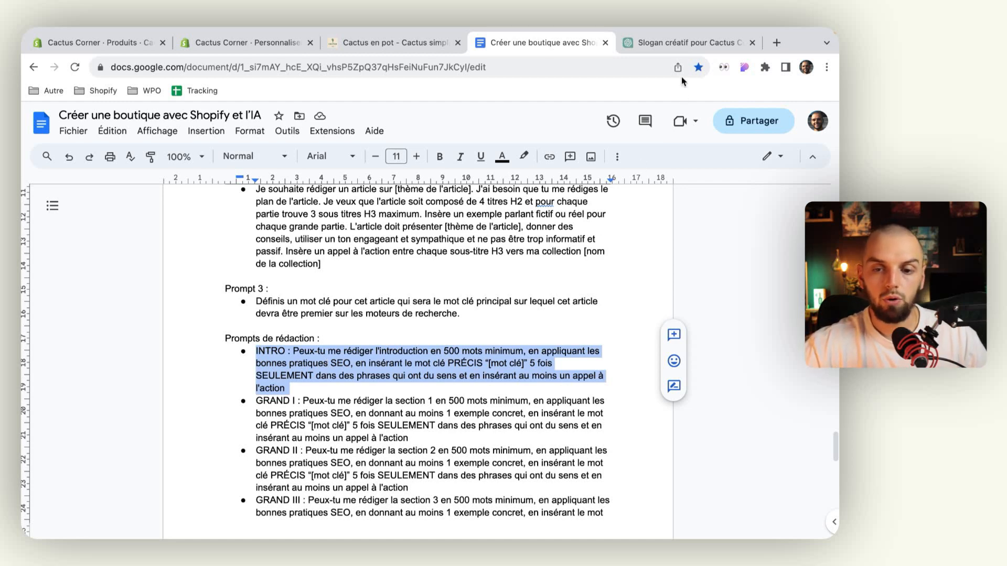
click(671, 46)
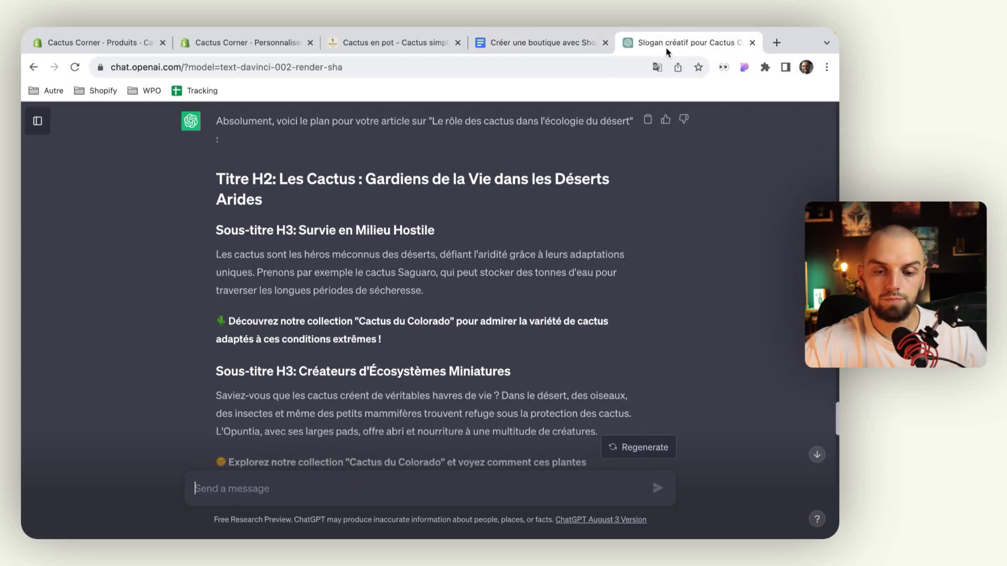
click(422, 485)
key(ctrl+v)
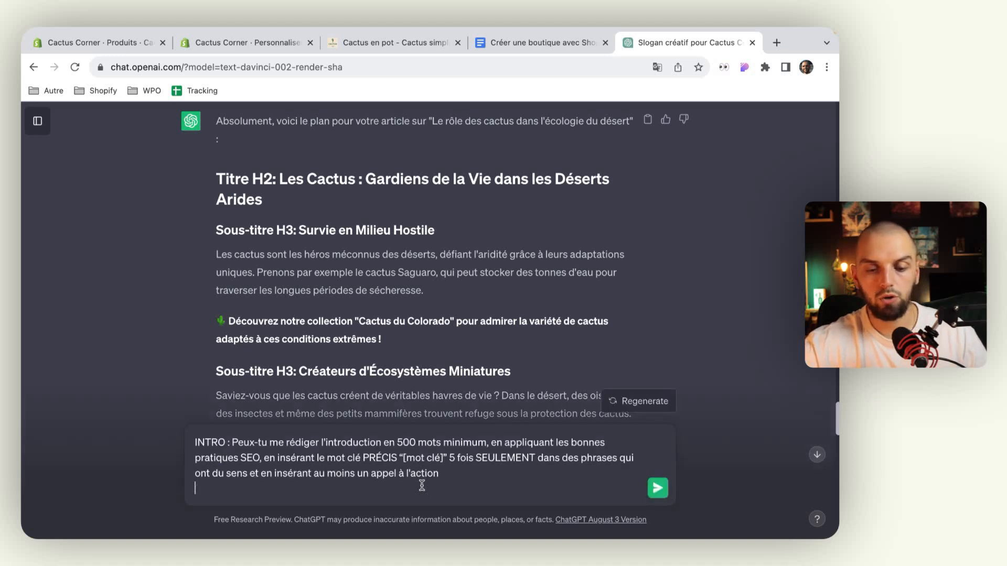
key(BackSpace)
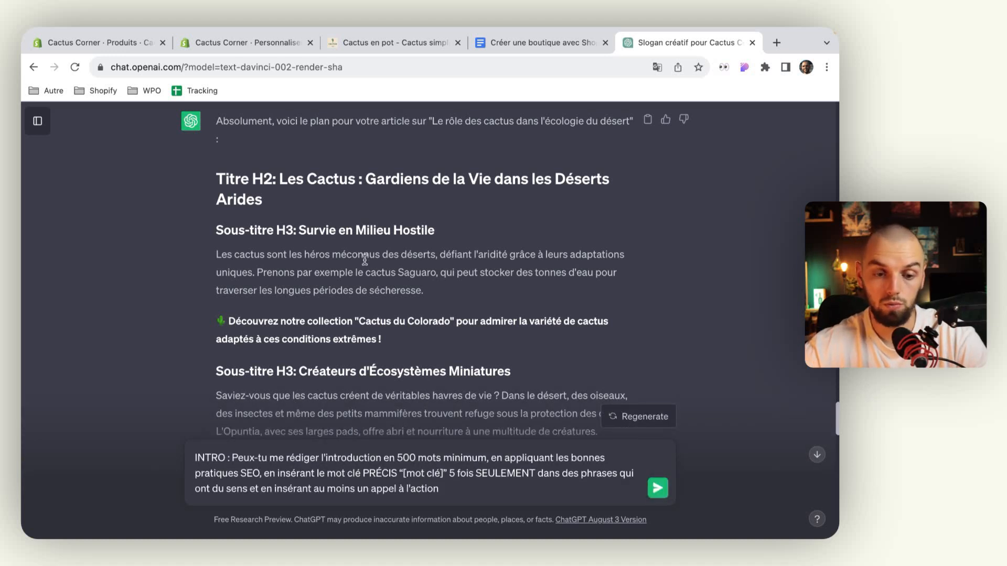
Remove the "INTRO :" label from the message and replace the [mot clé] placeholder with "l'écologie du désert"
scroll(365, 260, down, 3)
drag(232, 458, 188, 461)
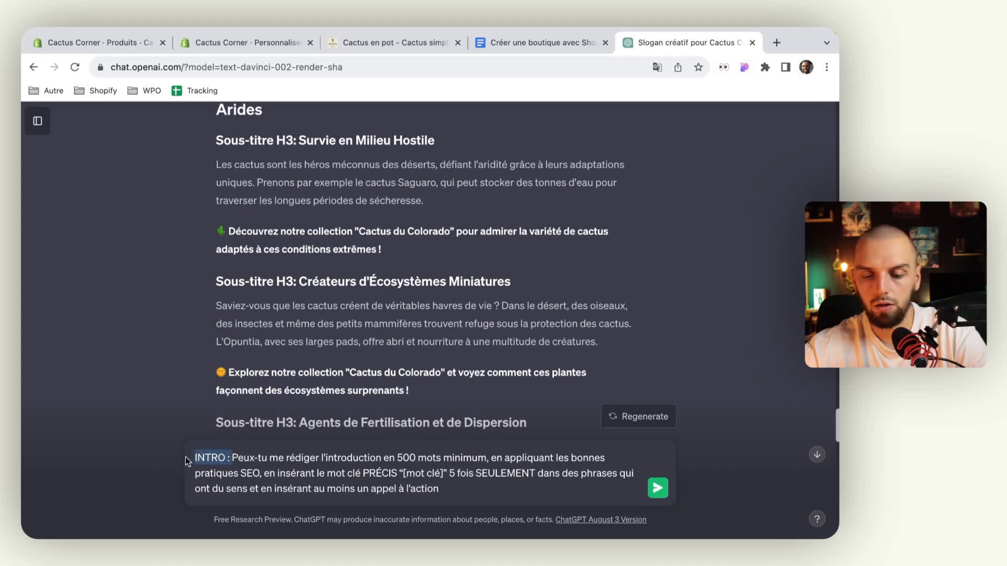
key(BackSpace)
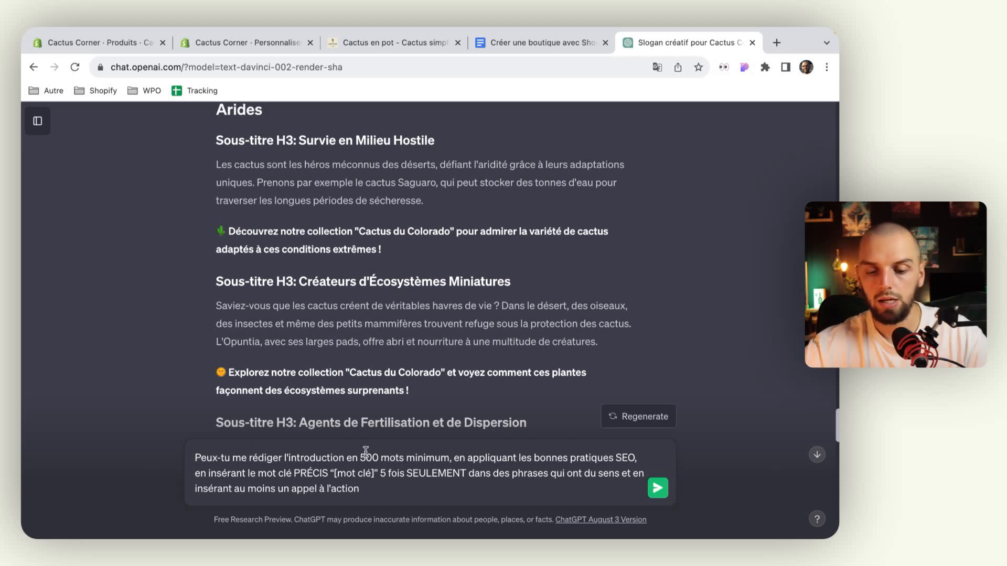
drag(375, 474, 334, 474)
text(l'écolog)
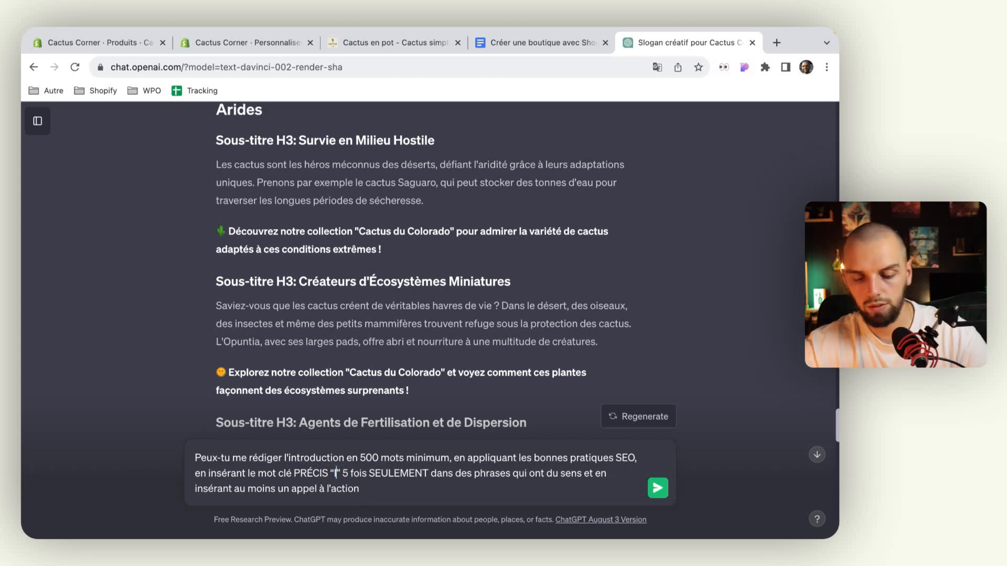
text(ie du dé)
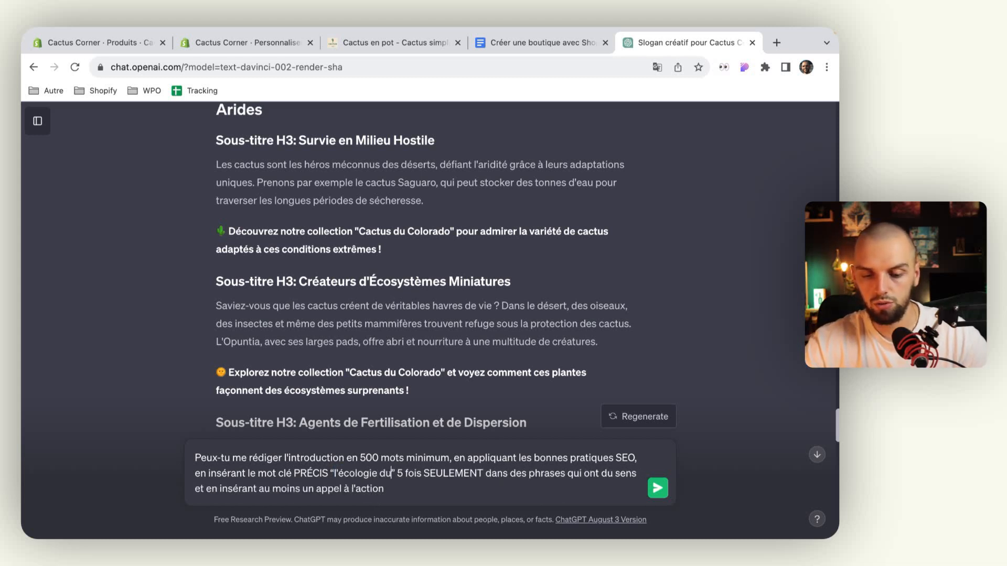
text(sert)
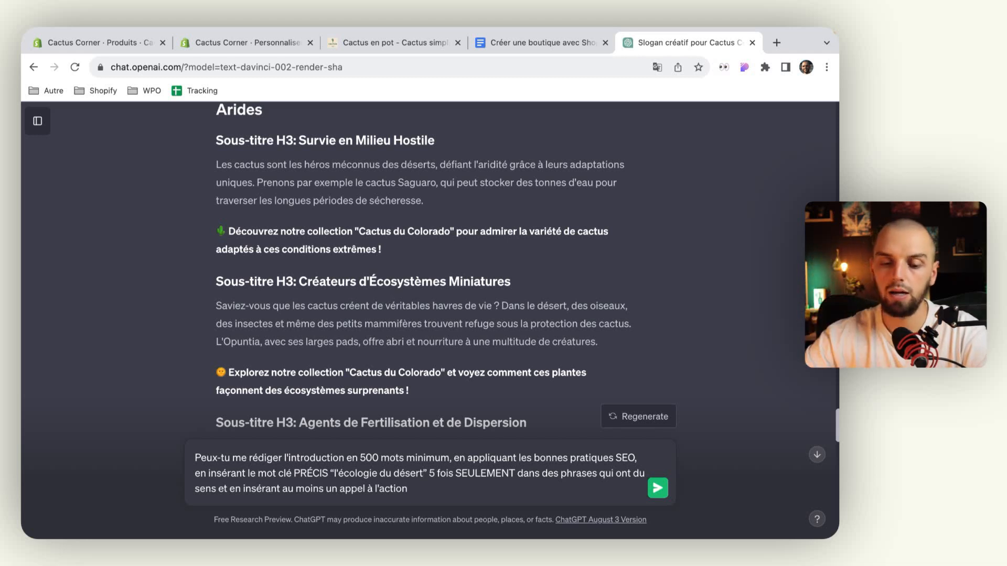
Delete the call-to-action request ending the prompt, add "de cet article" after "l'introduction", and send it
drag(408, 488, 216, 493)
key(BackSpace)
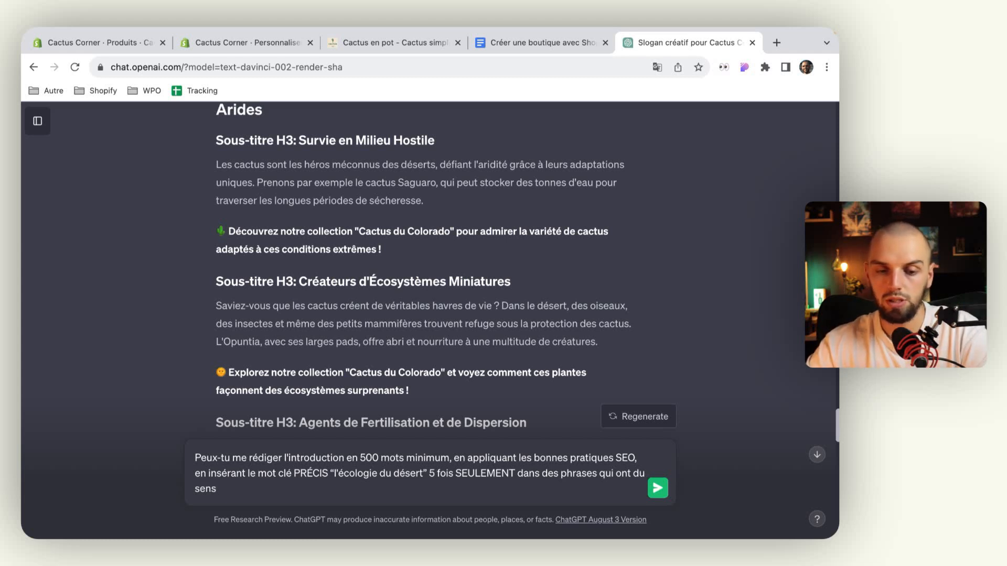
click(348, 458)
text(de cet articl)
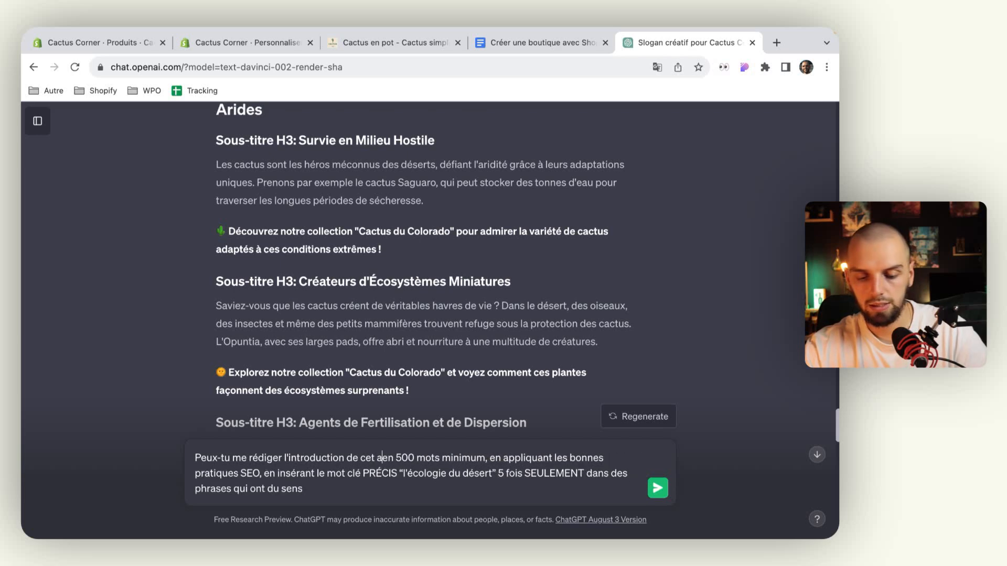
text(e)
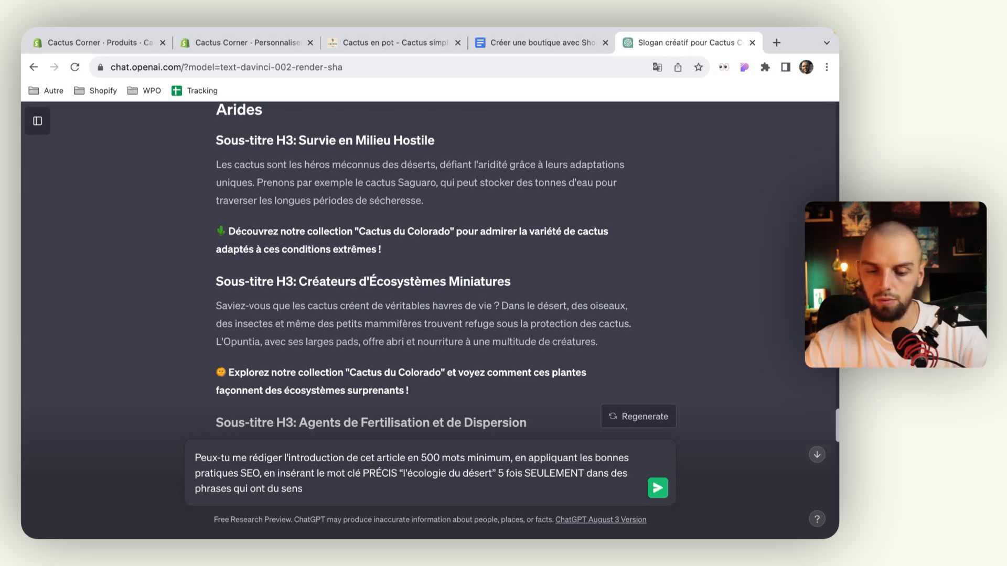
key(Return)
Read through the generated introduction, checking its sections and its use of the keyword "l'écologie du désert"
scroll(345, 283, up, 3)
scroll(345, 284, down, 20)
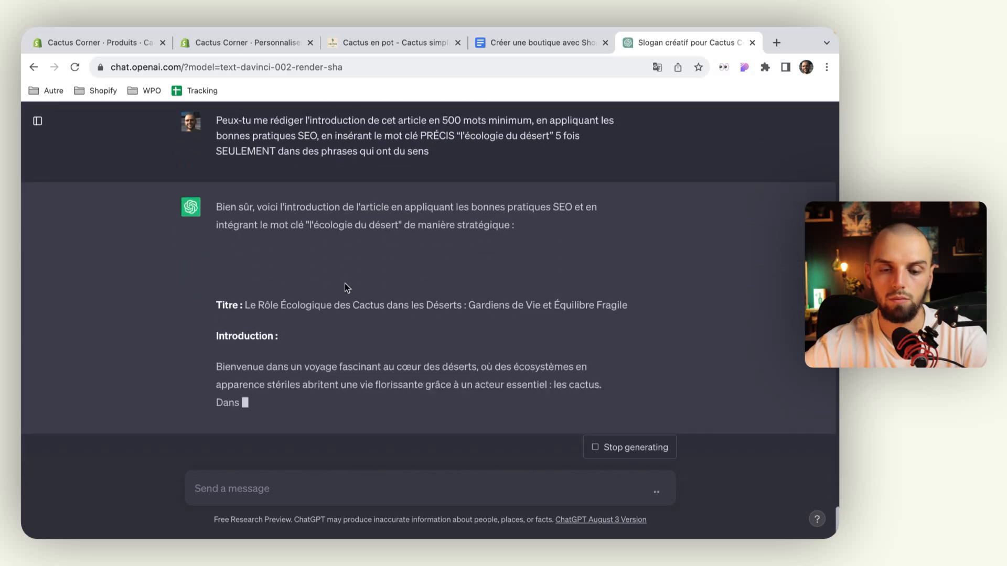
scroll(345, 283, up, 6)
scroll(344, 283, down, 15)
scroll(345, 283, up, 2)
scroll(344, 284, down, 3)
scroll(344, 284, up, 15)
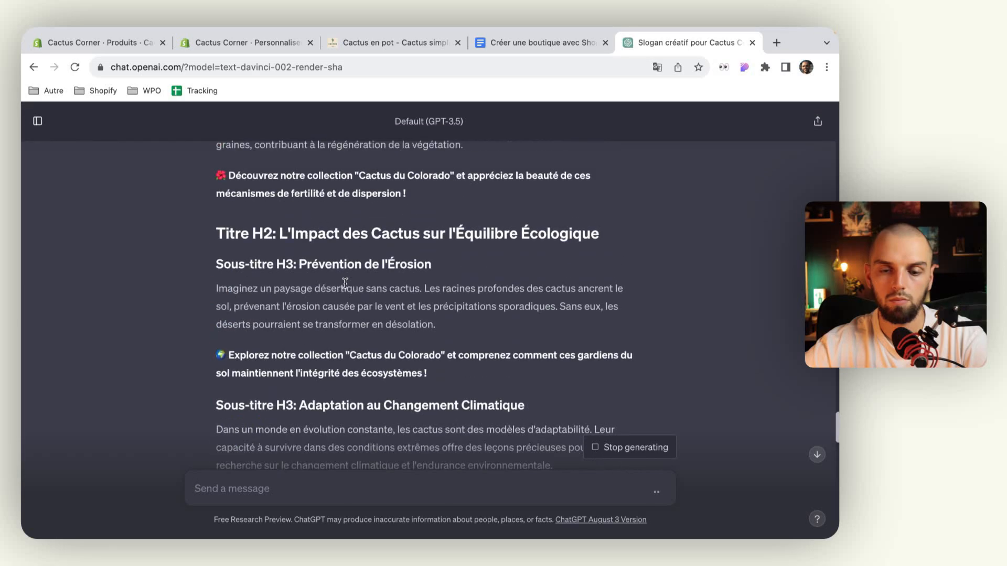
scroll(345, 283, up, 2)
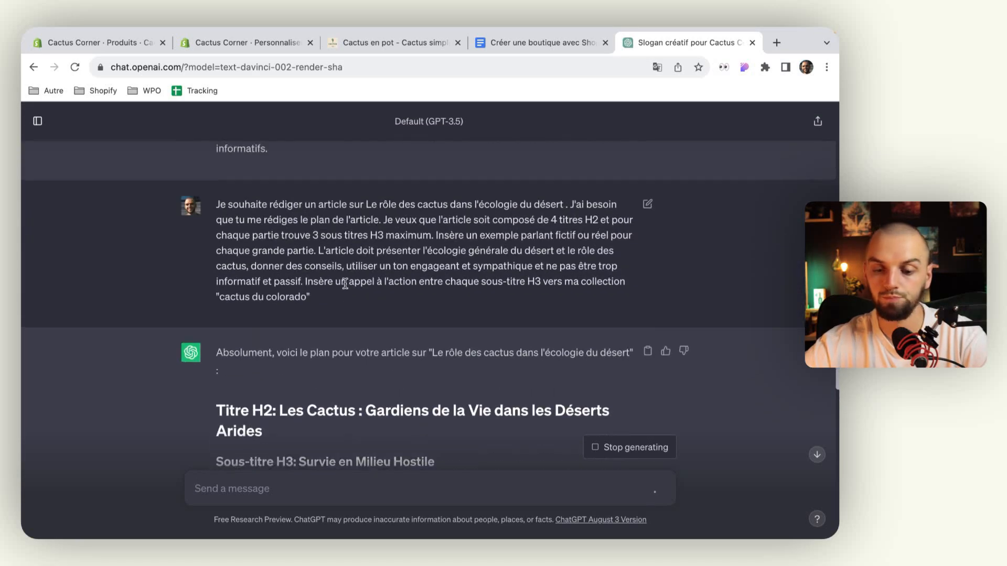
scroll(345, 283, down, 10)
scroll(345, 283, down, 10)
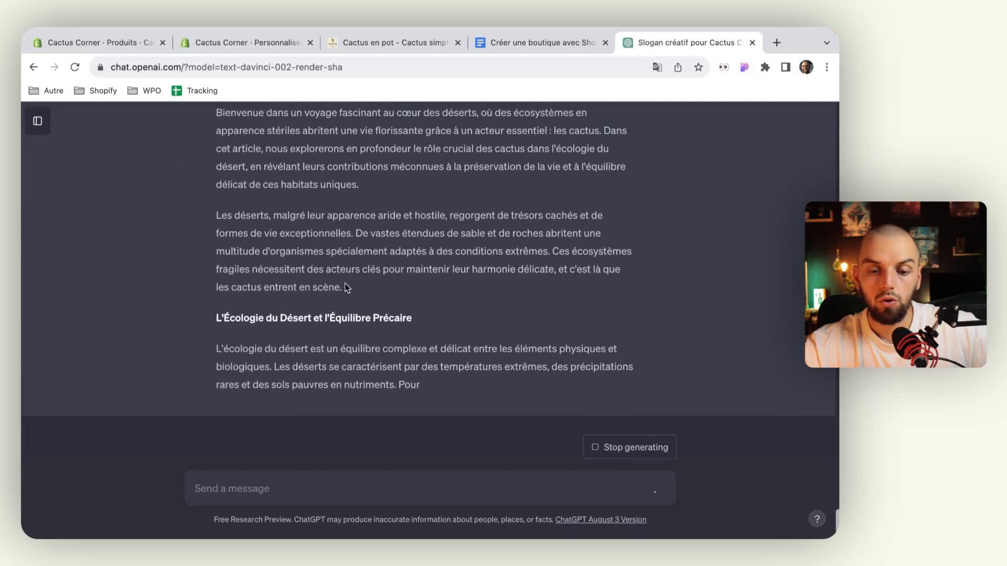
scroll(345, 283, up, 5)
scroll(345, 287, down, 5)
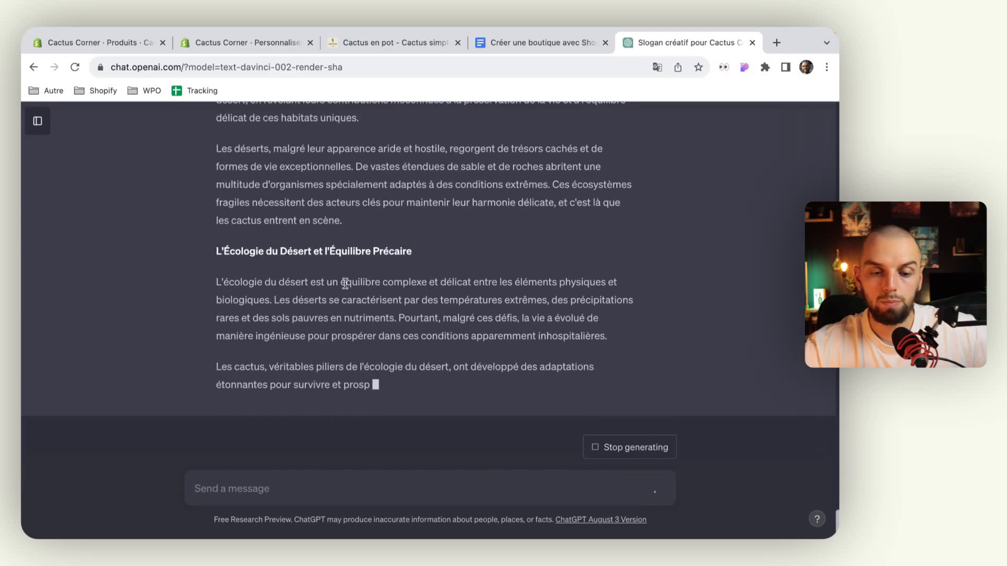
scroll(345, 284, up, 4)
scroll(345, 283, down, 4)
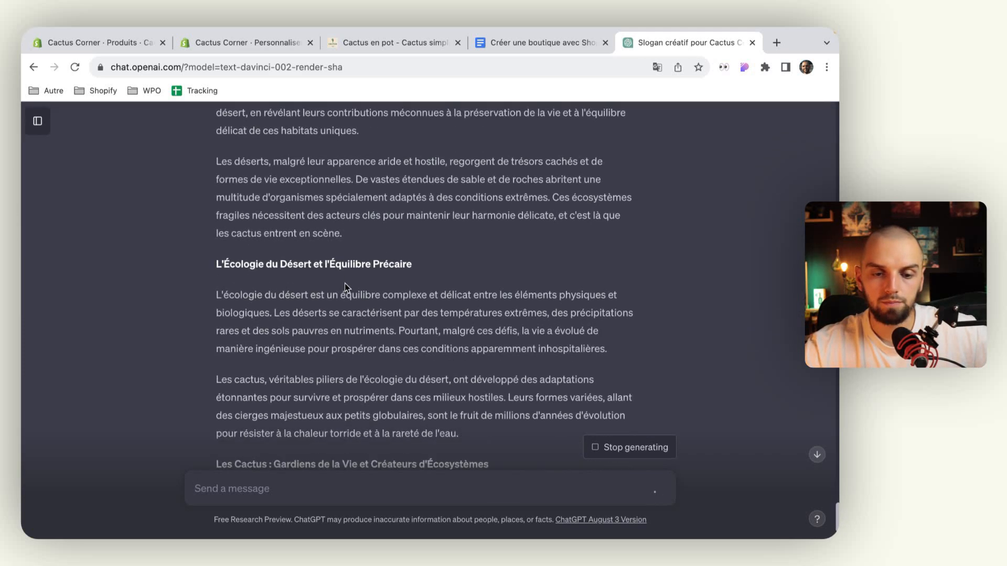
scroll(344, 284, down, 2)
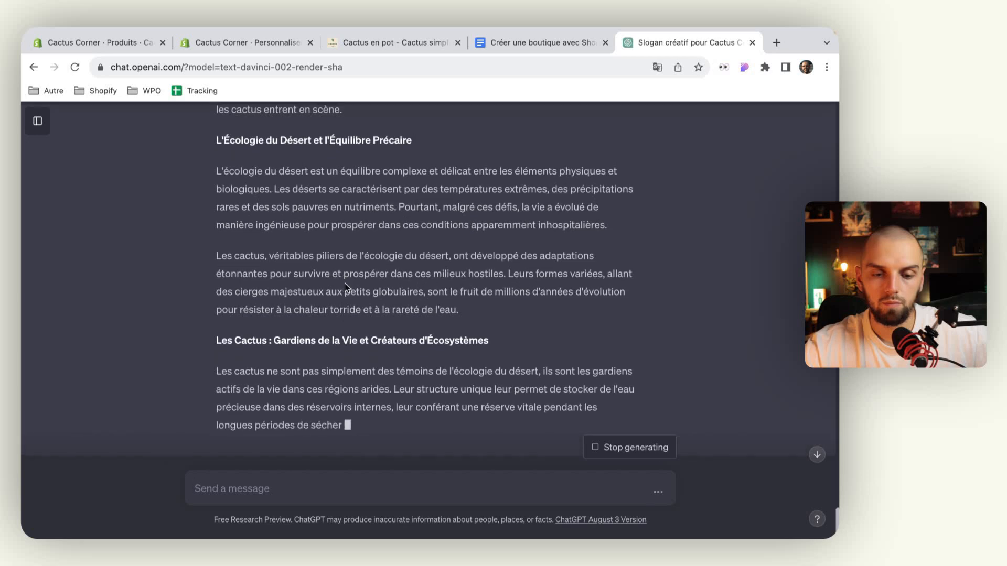
scroll(344, 284, up, 5)
scroll(344, 283, down, 1)
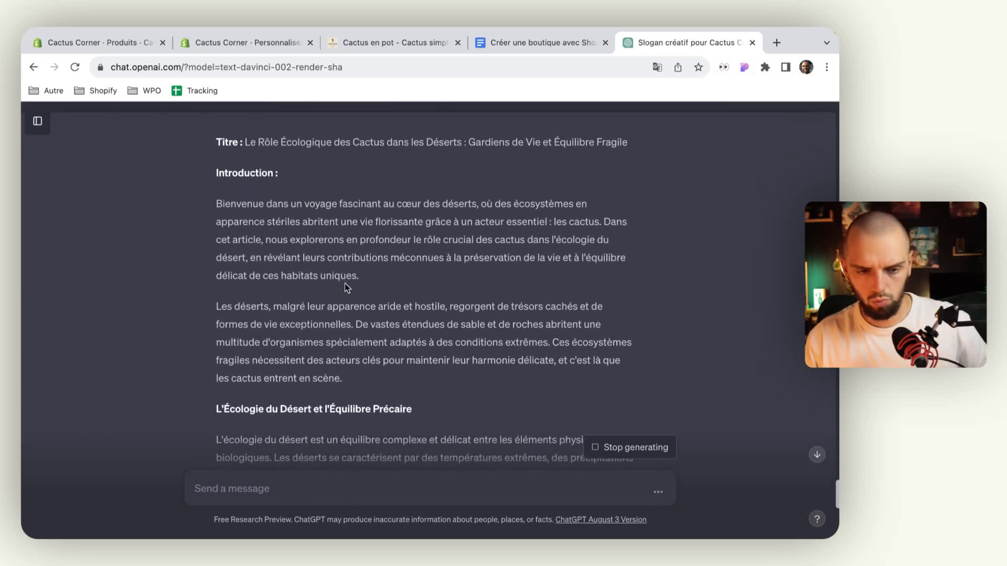
scroll(344, 283, down, 10)
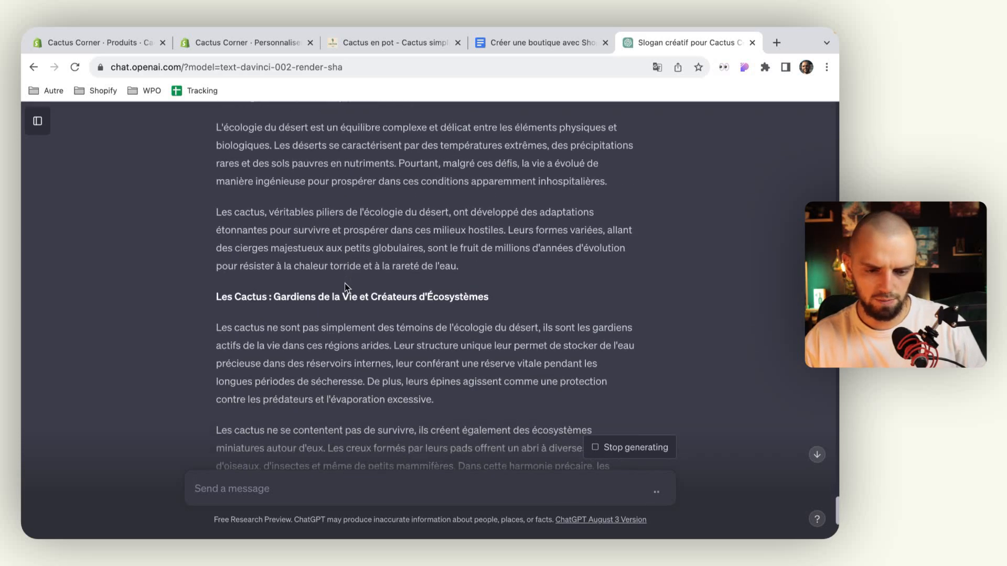
scroll(344, 287, down, 2)
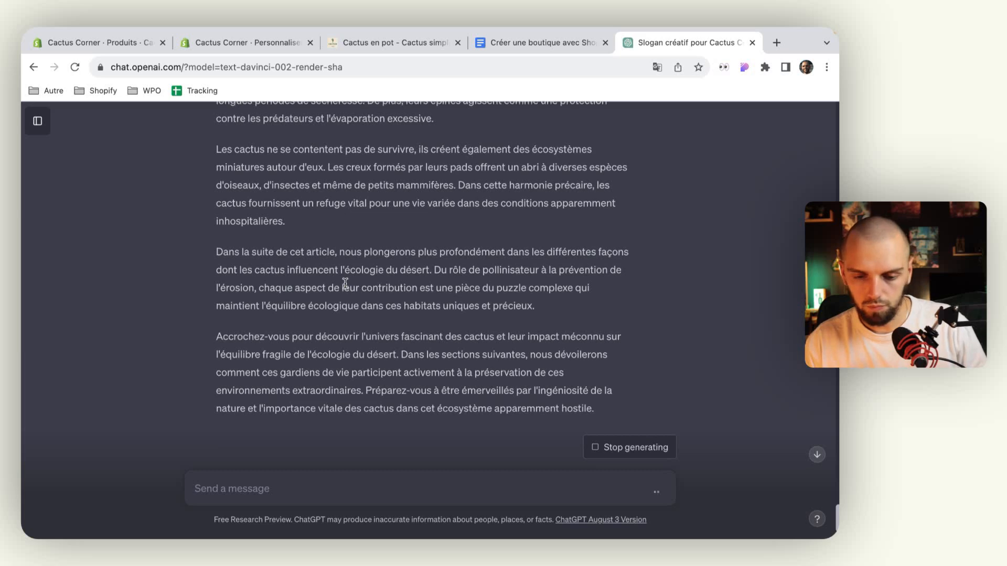
scroll(345, 284, down, 3)
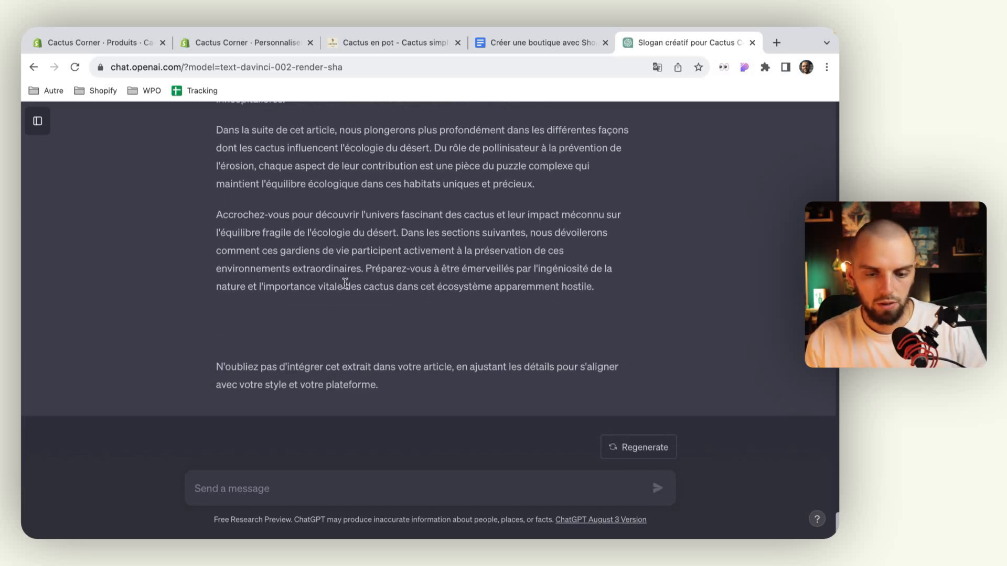
scroll(344, 283, up, 3)
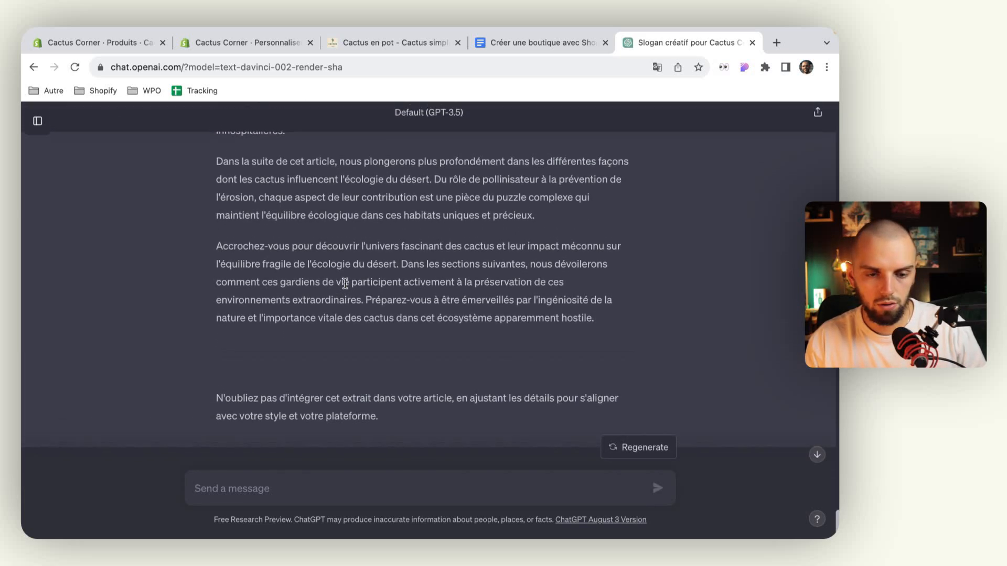
Copy the generated introduction from the "Introduction :" heading through its last paragraph, leaving out the title and the closing note
scroll(345, 283, up, 2)
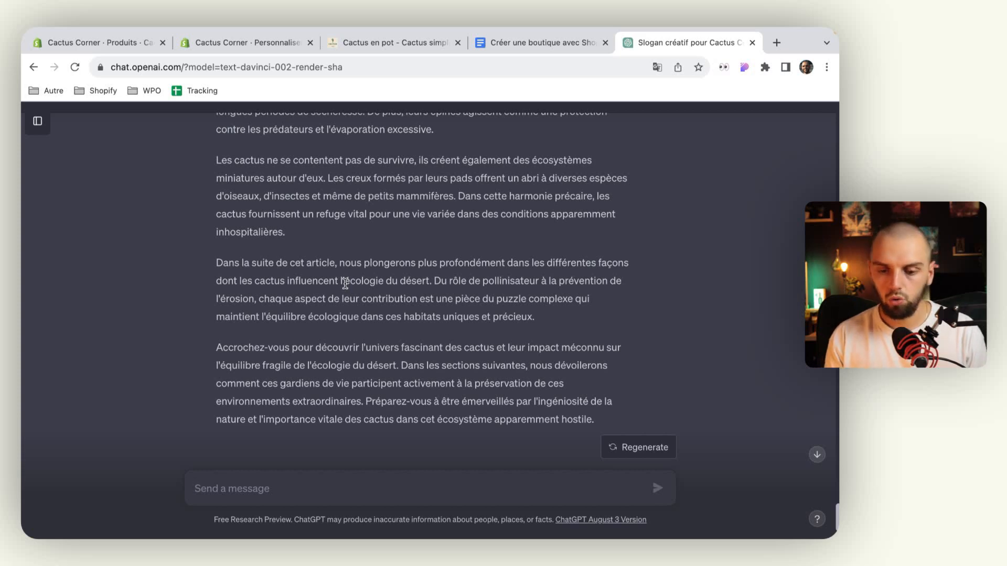
scroll(345, 283, up, 10)
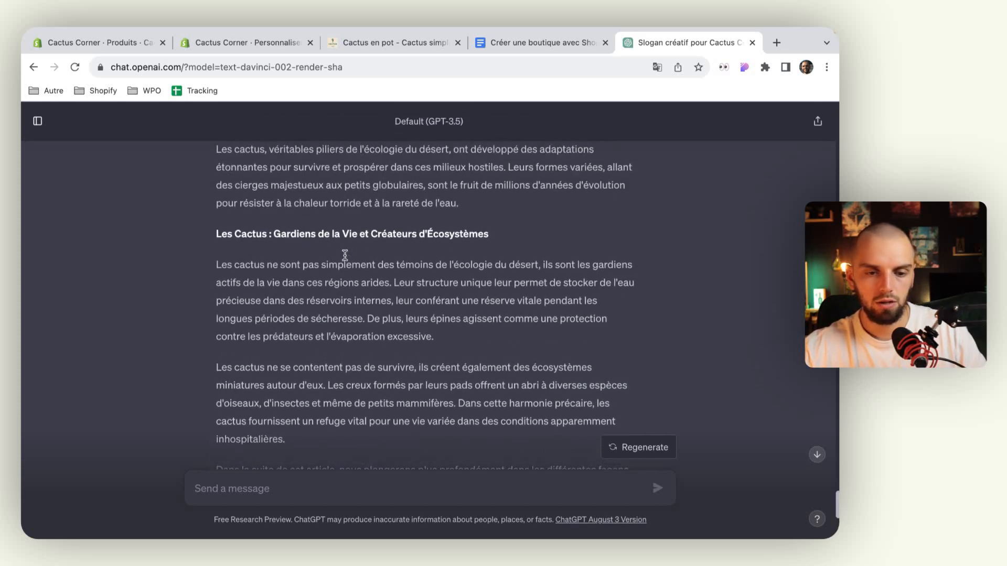
scroll(324, 275, up, 5)
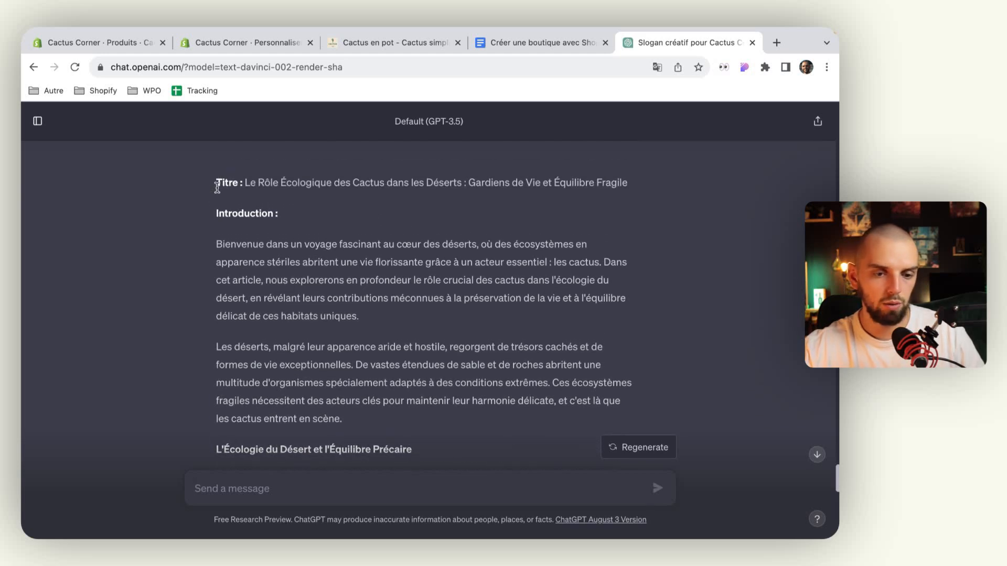
drag(217, 213, 597, 332)
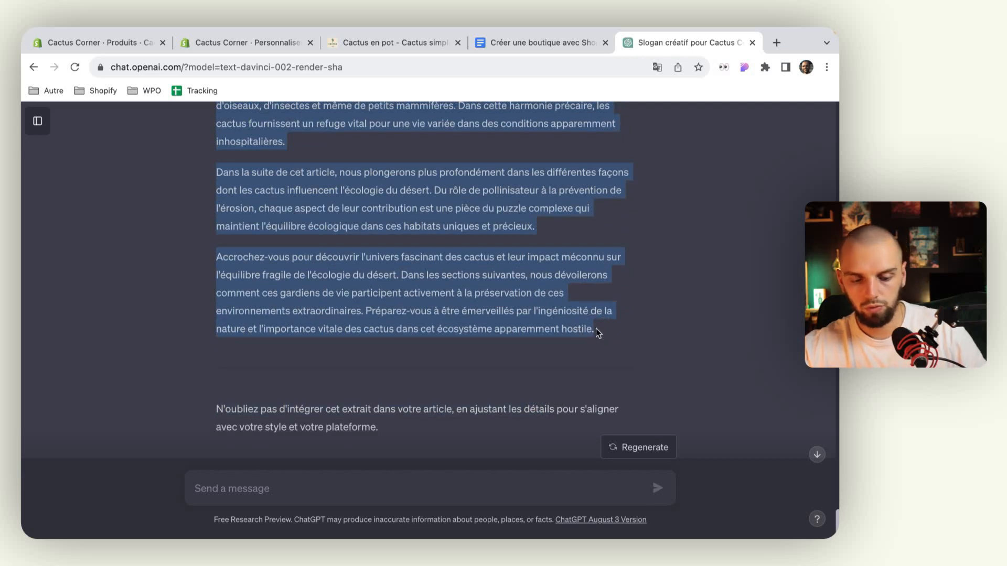
Switch to Shopify, close the theme editor page, and start a new blog article for the online store
click(247, 41)
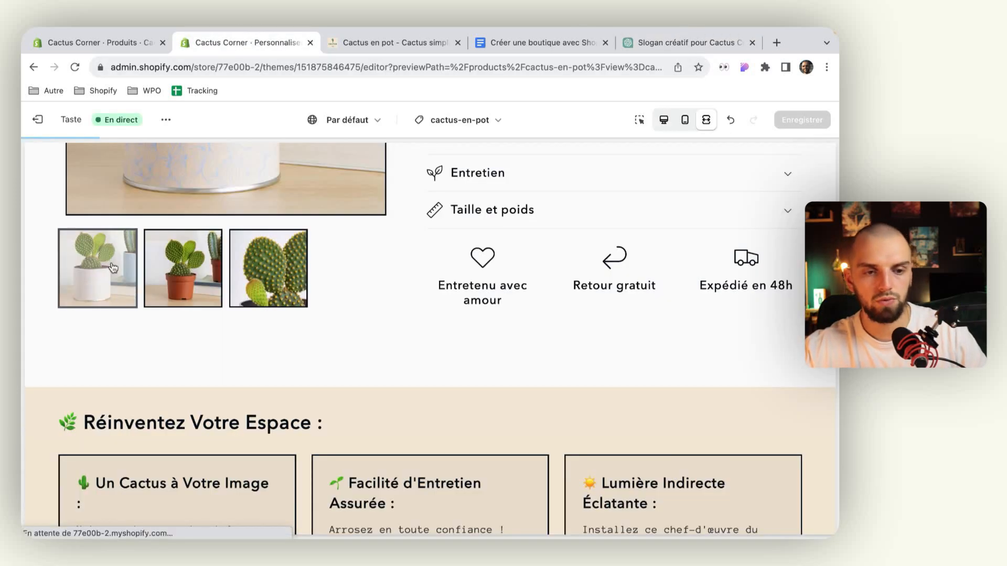
click(101, 42)
click(309, 42)
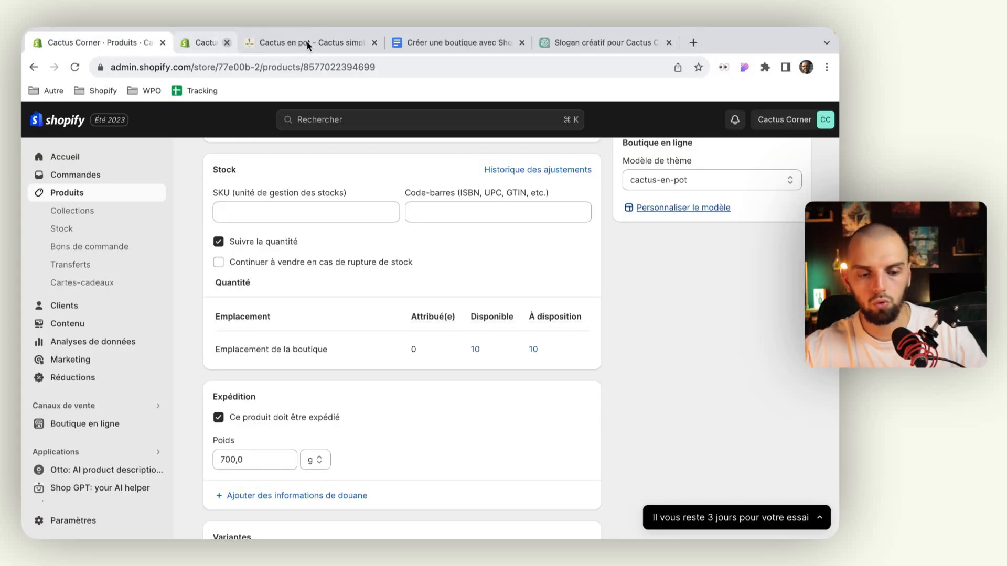
click(137, 424)
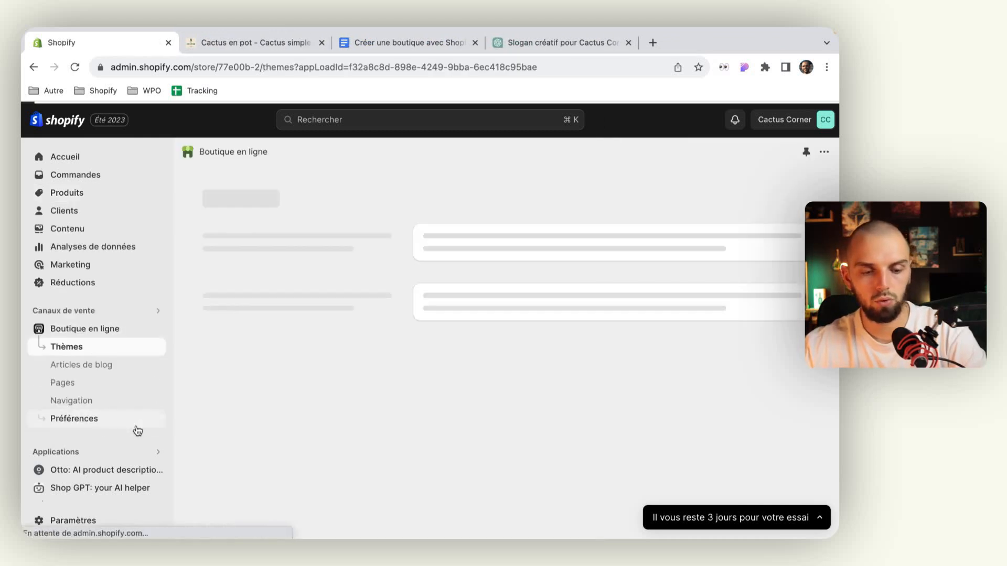
click(115, 368)
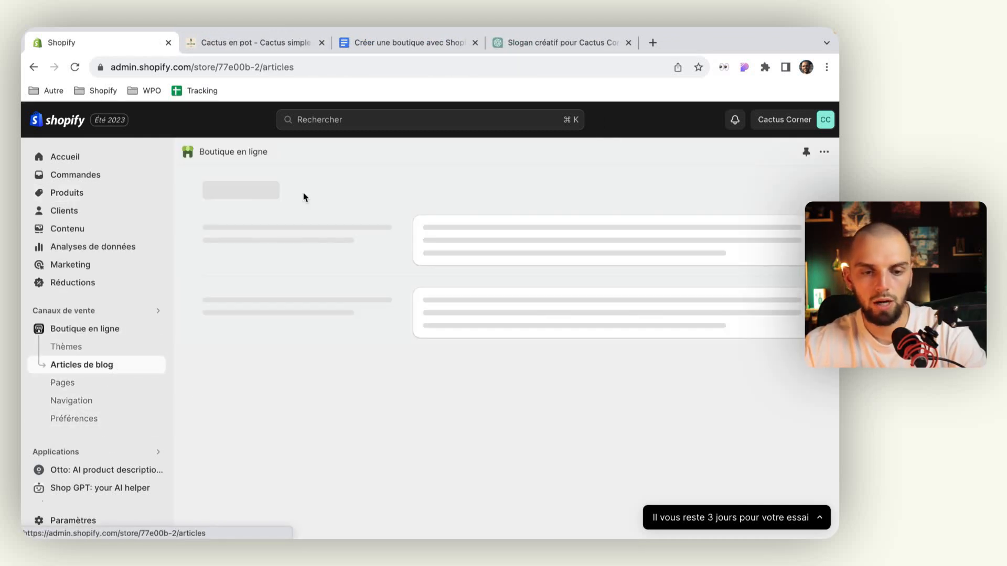
click(778, 190)
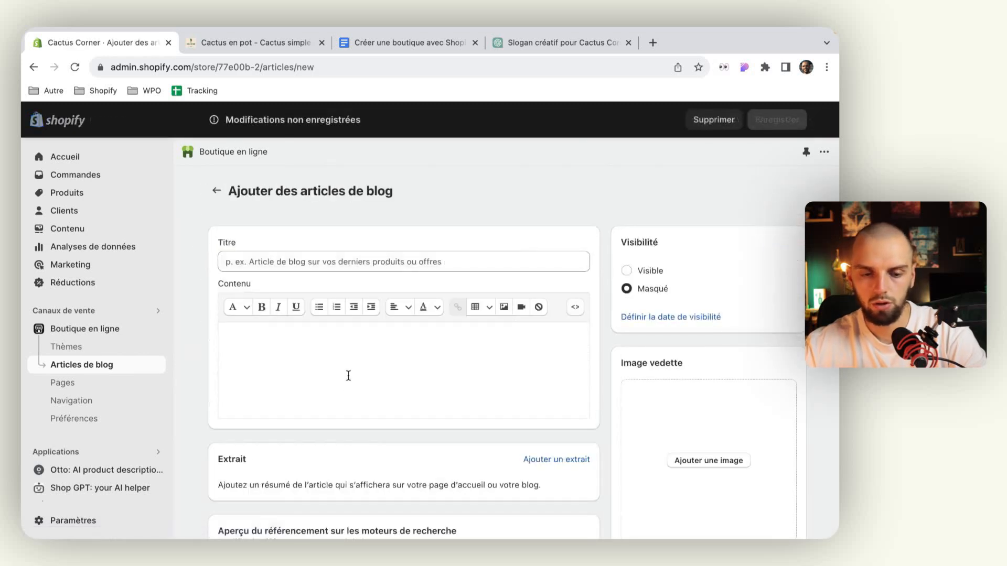
Paste the copied introduction into the new article's content and look over the pasted text
click(348, 376)
scroll(349, 376, down, 6)
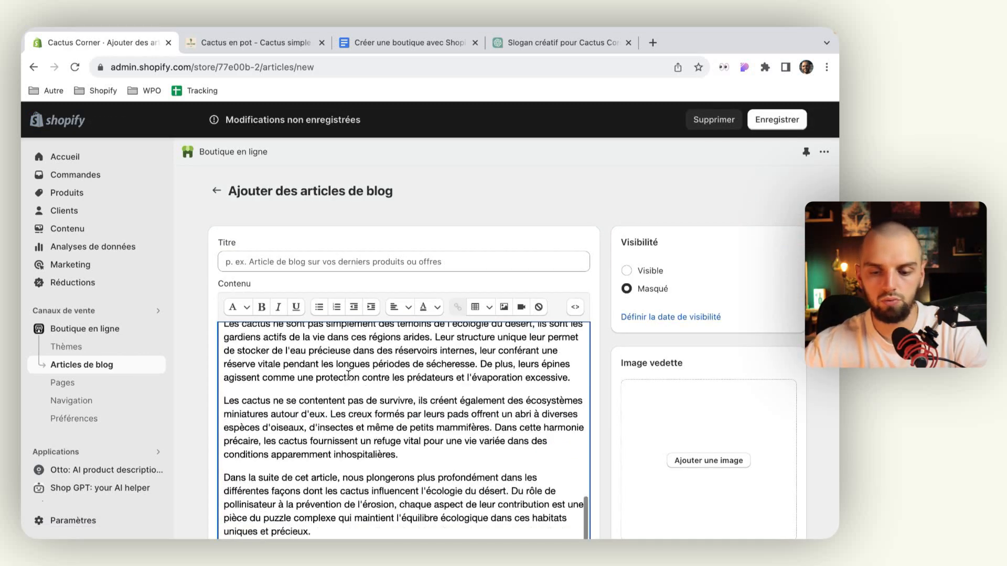
scroll(349, 376, up, 10)
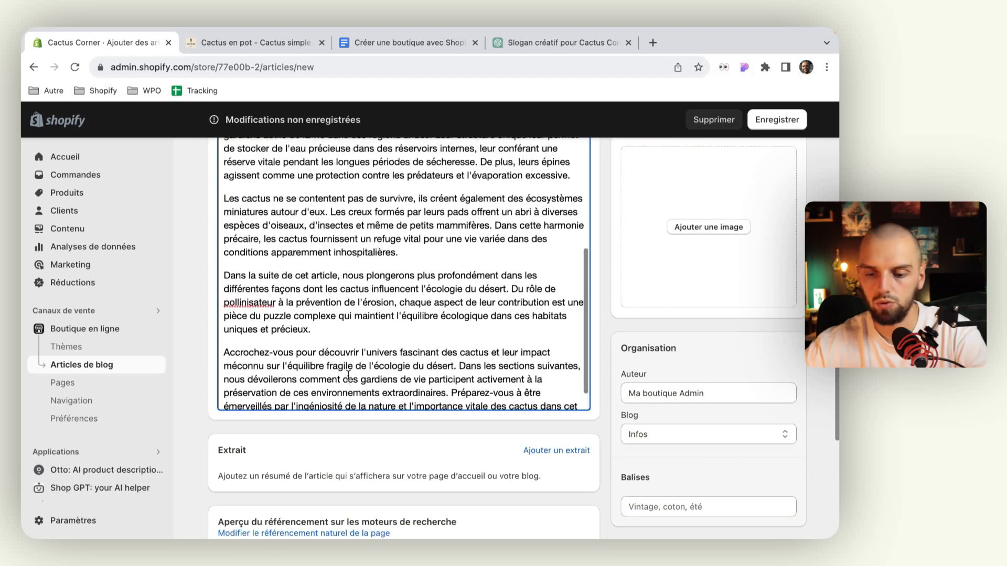
scroll(348, 376, up, 2)
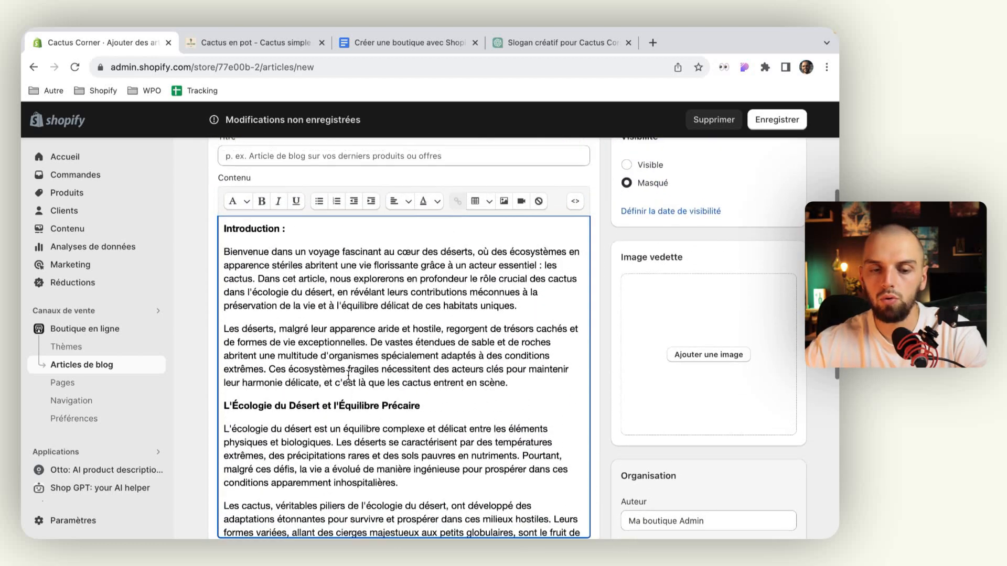
Switch to ChatGPT and copy the plan's first H2 title, "Les Cactus : Gardiens de la Vie dans les Déserts Arides"
click(546, 45)
scroll(471, 278, up, 15)
scroll(471, 281, up, 4)
scroll(471, 278, down, 10)
scroll(471, 277, down, 20)
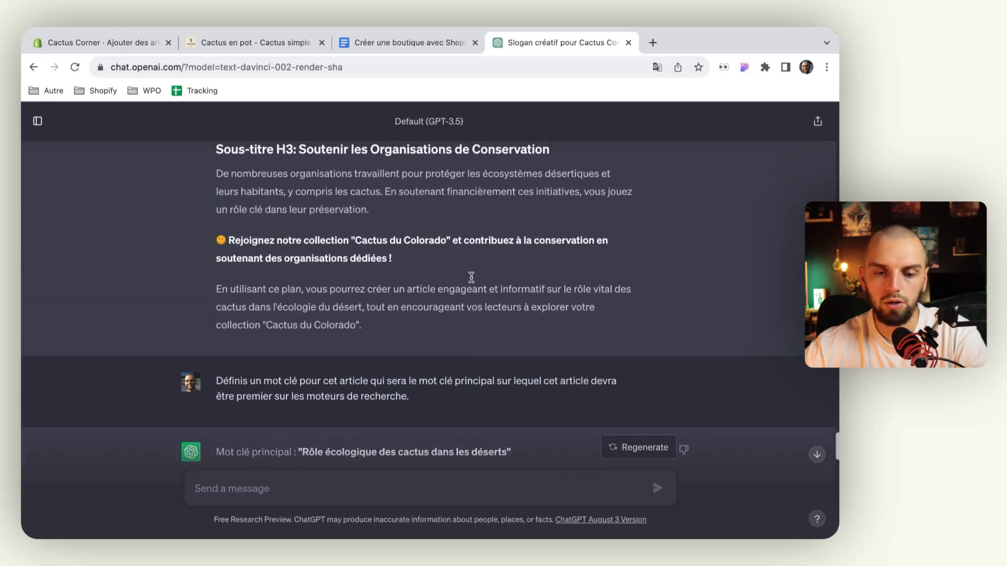
scroll(471, 277, up, 15)
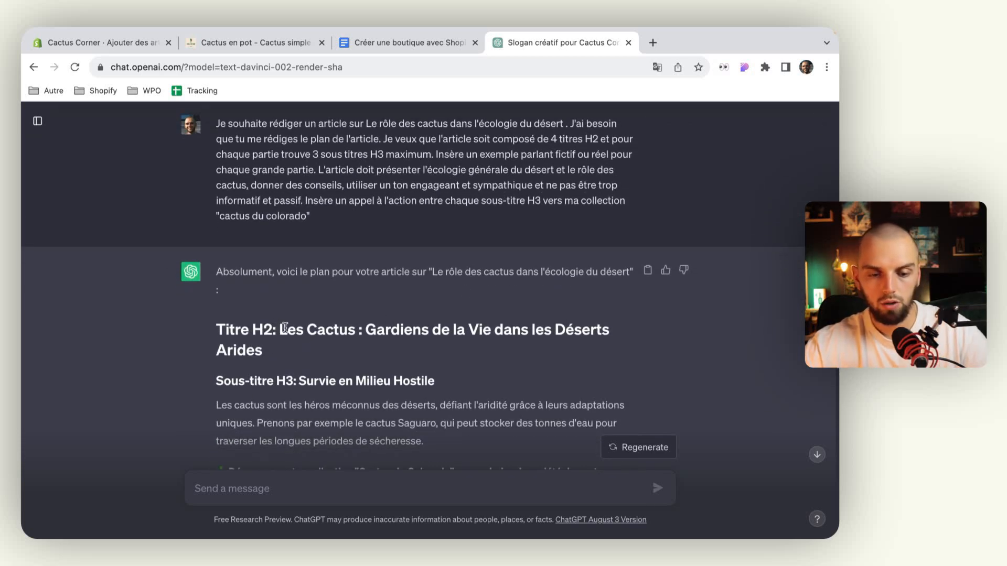
drag(280, 329, 283, 357)
key(super+c)
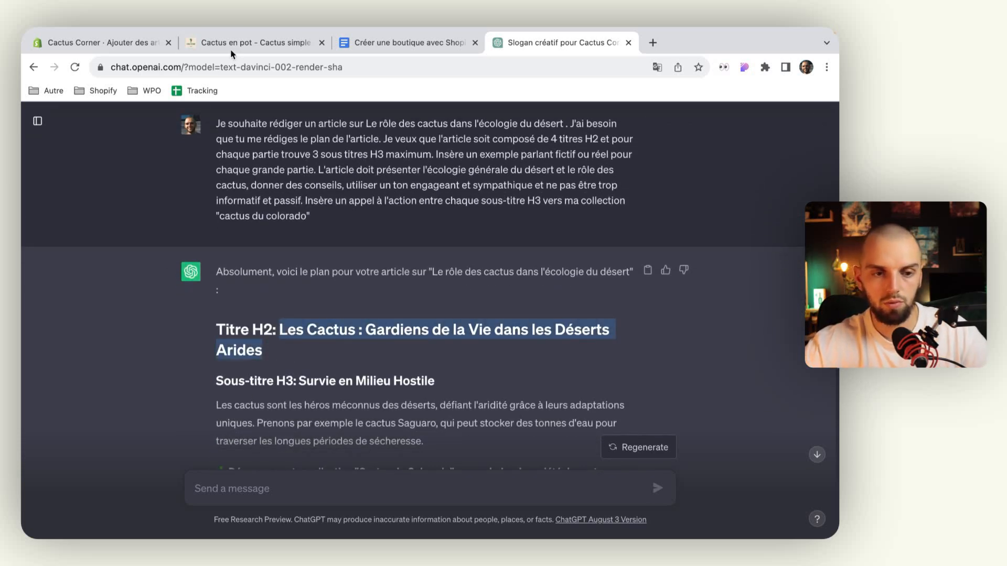
Return to the Shopify article and paste "Les Cactus : Gardiens de la Vie dans les Déserts Arides" as its title
click(131, 42)
scroll(267, 212, up, 3)
click(305, 218)
key(super+v)
Format the "Introduction :" line at the start of the article content as Titre 2
click(260, 295)
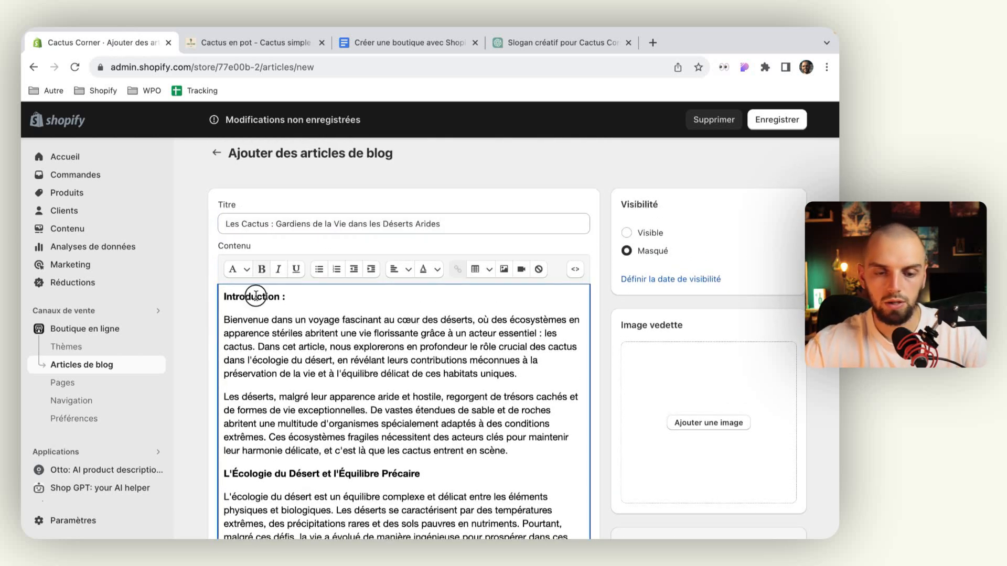
double_click(255, 297)
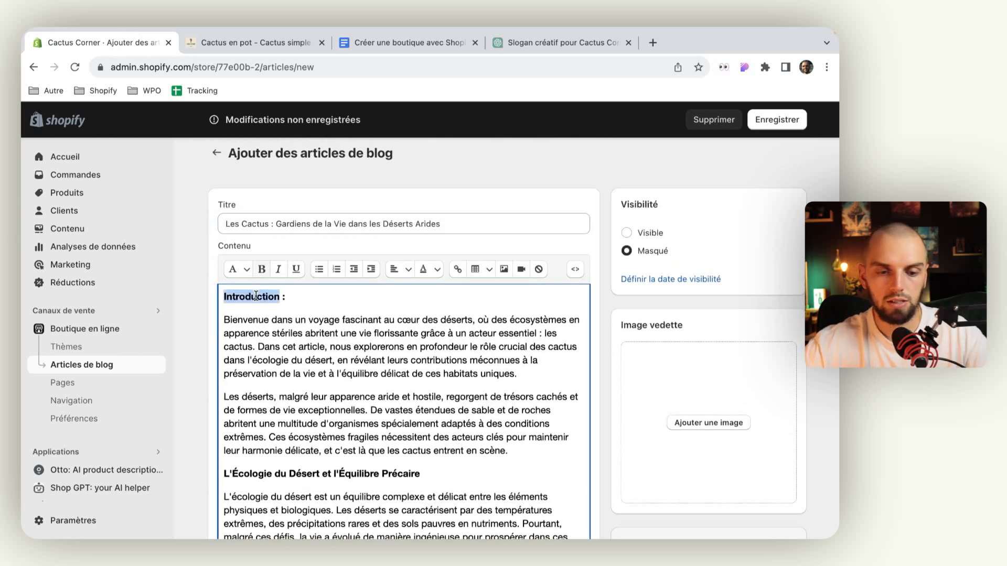
click(293, 297)
click(248, 270)
click(299, 292)
triple_click(299, 292)
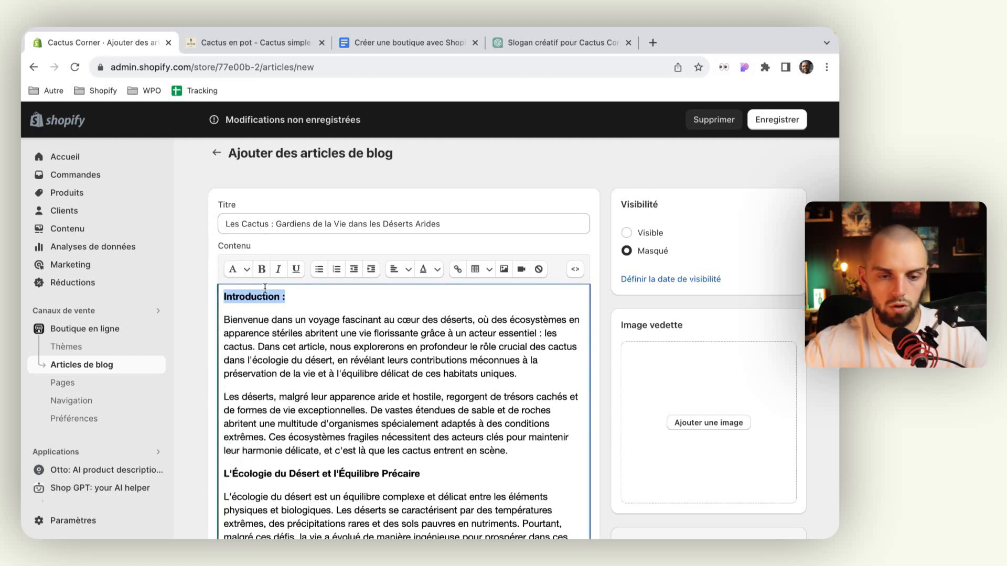
click(240, 272)
click(248, 348)
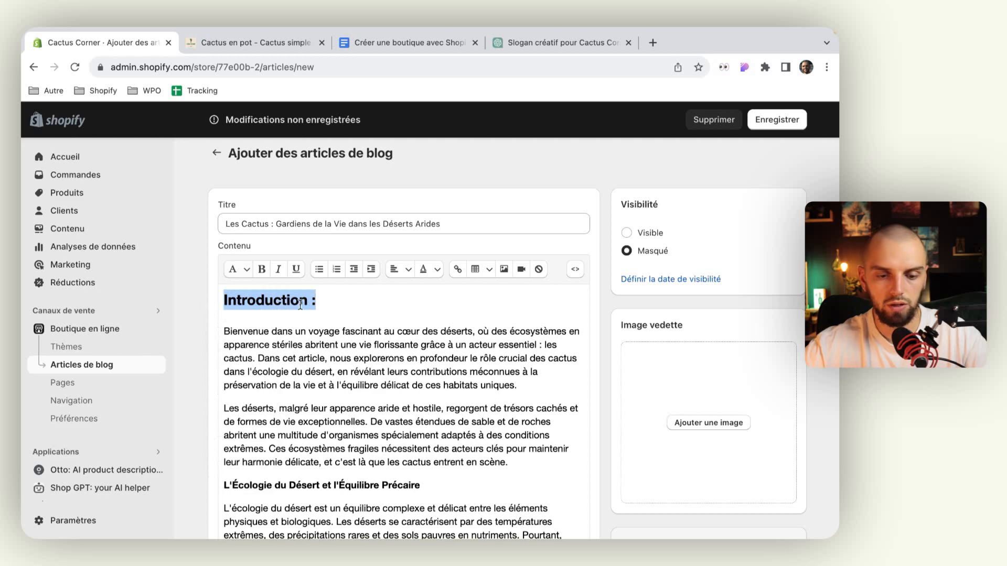
Format the subheadings "L'Écologie du Désert et l'Équilibre Précaire" and "Les Cactus : Gardiens de la Vie et Créateurs d'Écosystèmes" as Titre 3
triple_click(308, 487)
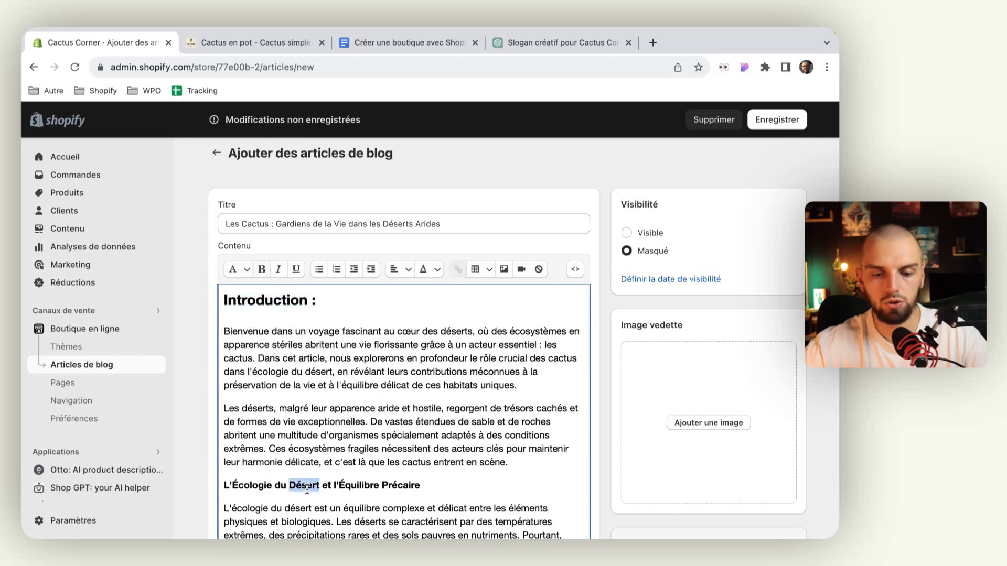
click(240, 270)
click(245, 367)
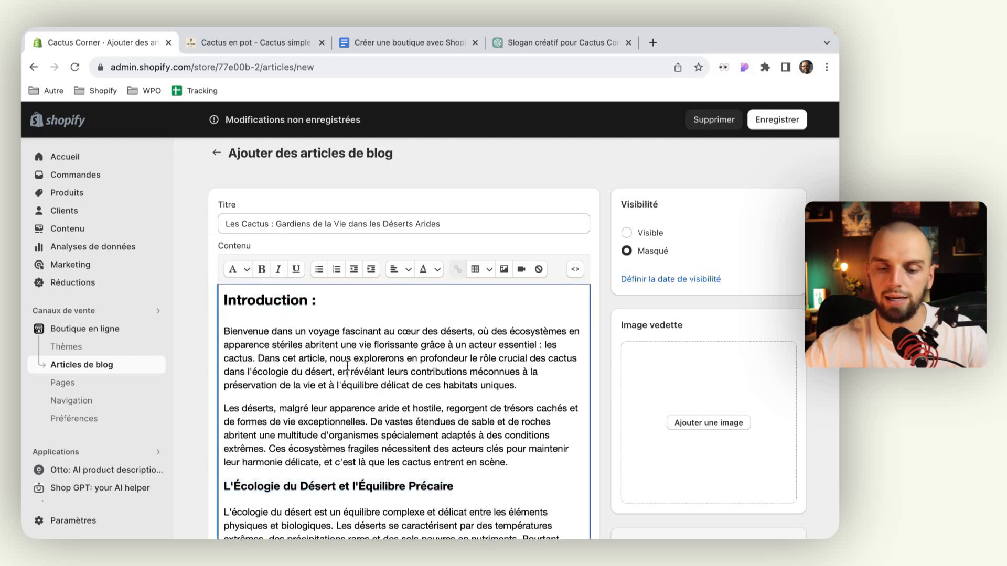
scroll(347, 366, down, 3)
scroll(348, 366, down, 2)
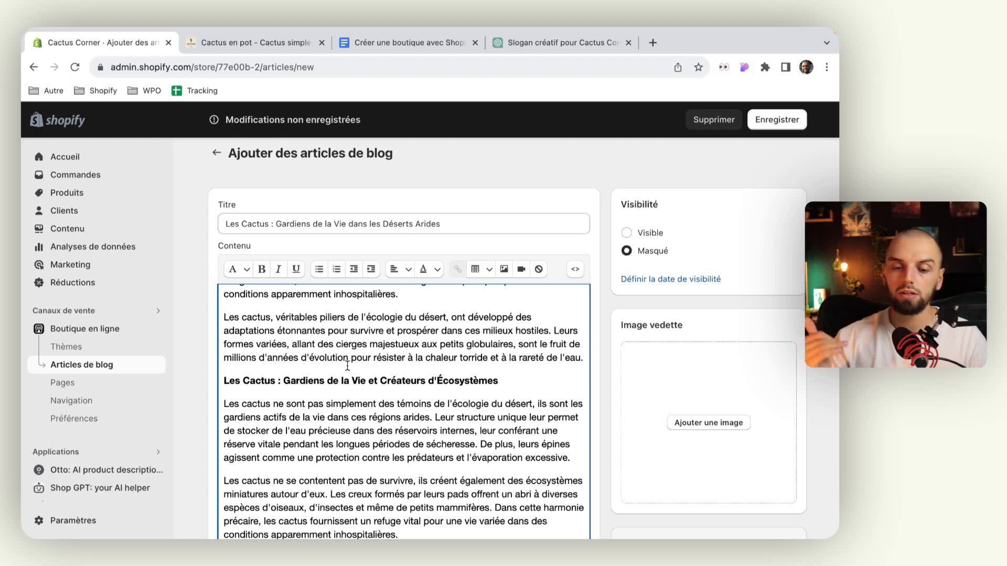
triple_click(346, 380)
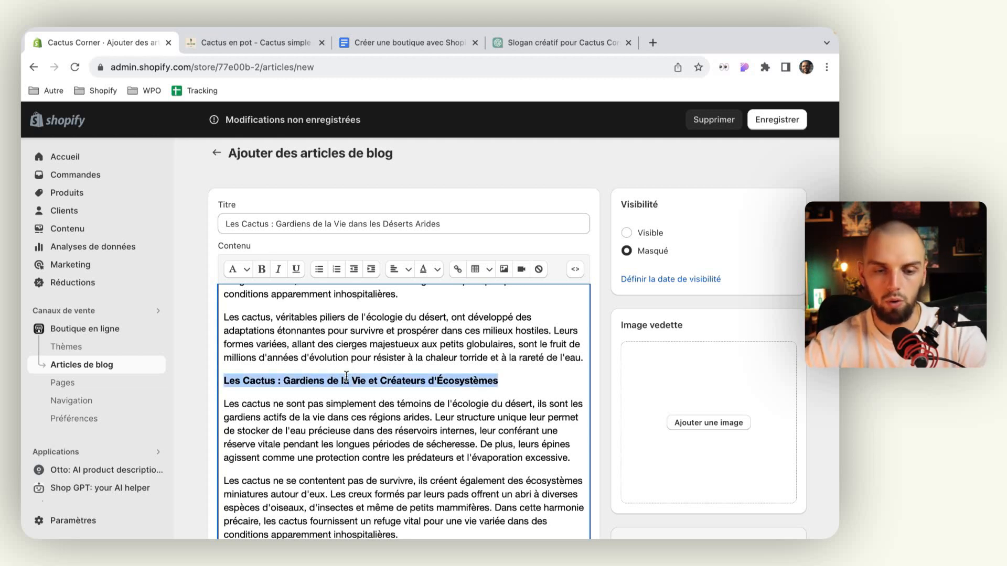
click(239, 271)
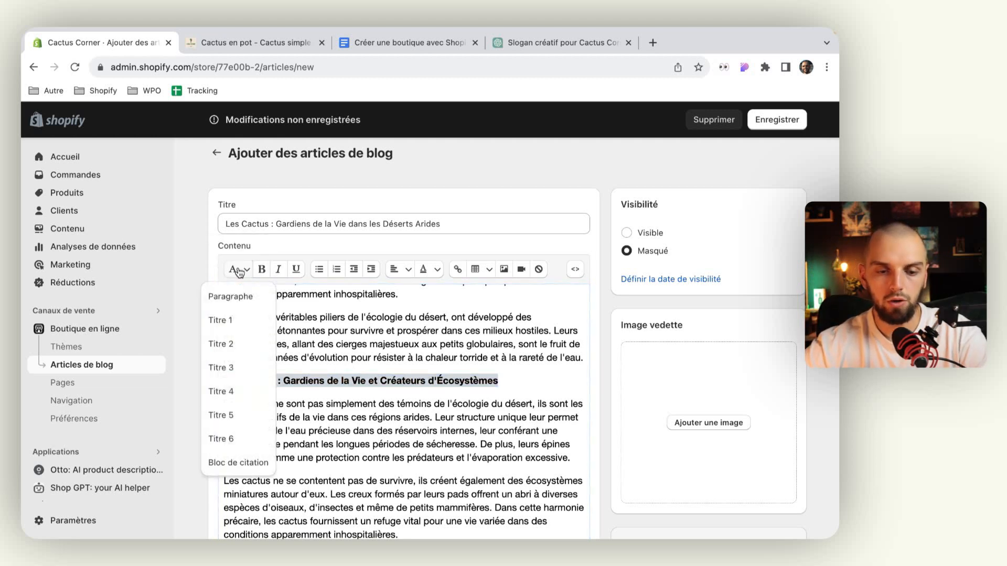
click(247, 346)
Reapply the Titre 3 format to the subheading "L'Écologie du Désert et l'Équilibre Précaire"
scroll(302, 361, up, 5)
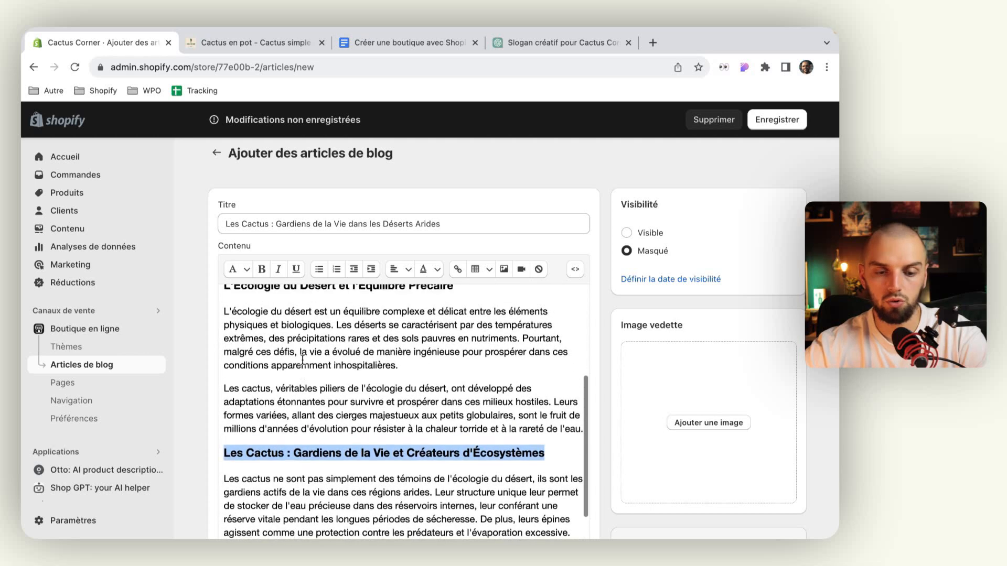
triple_click(307, 471)
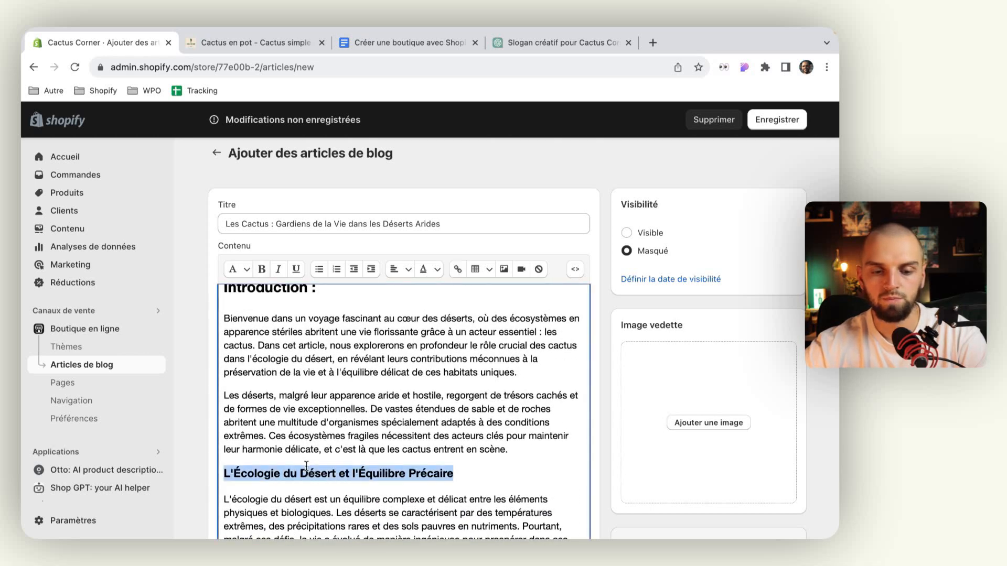
click(245, 269)
click(244, 370)
click(287, 379)
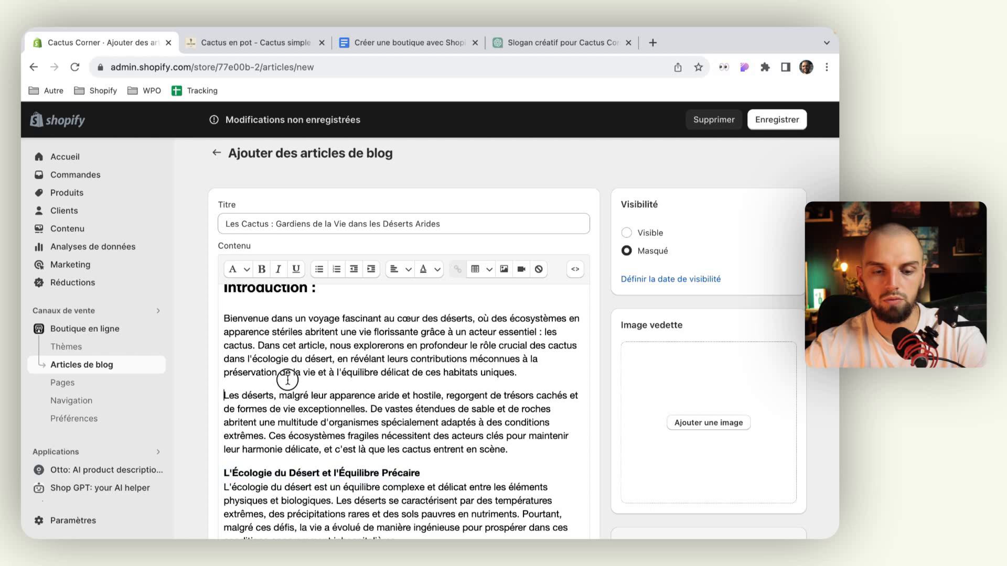
triple_click(276, 472)
click(245, 269)
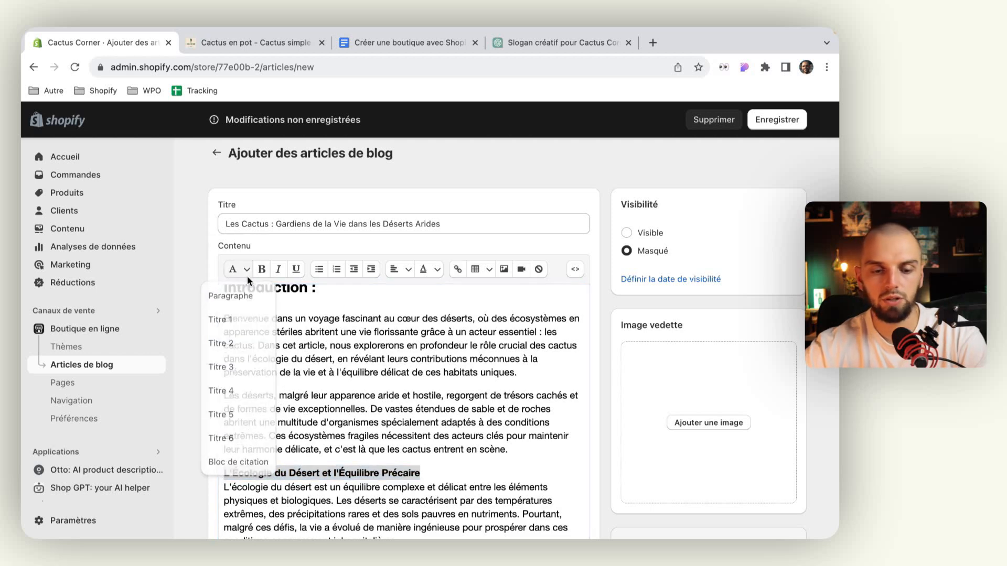
click(243, 370)
click(280, 403)
Add 6.png from the Shopify OS tagged files as the blog article's featured image
scroll(281, 403, down, 15)
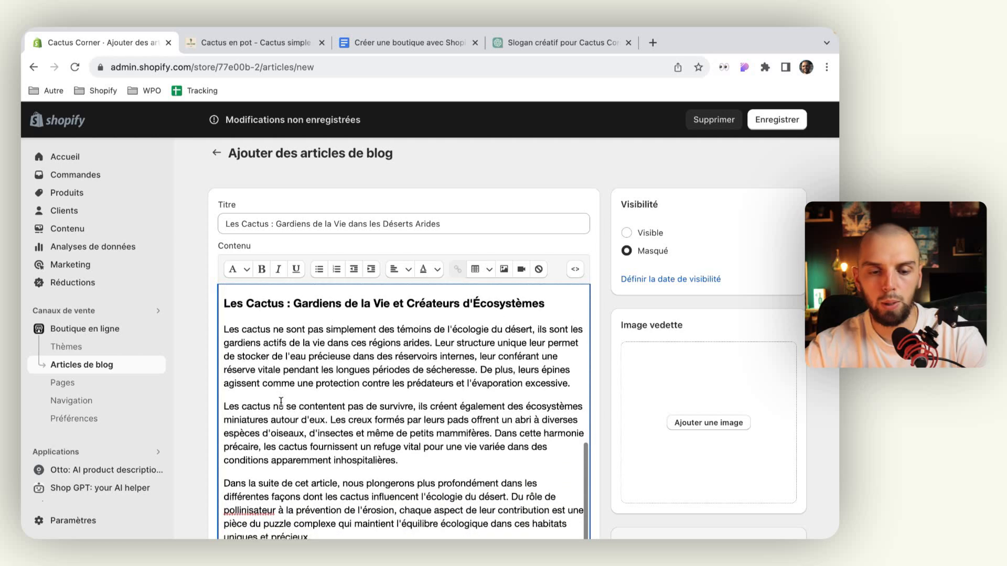
scroll(281, 403, down, 3)
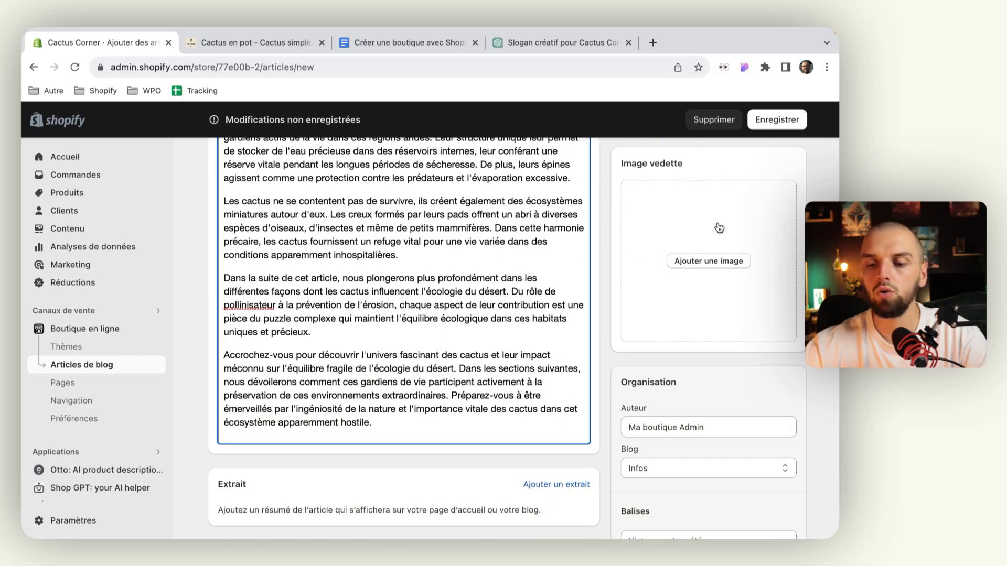
click(716, 265)
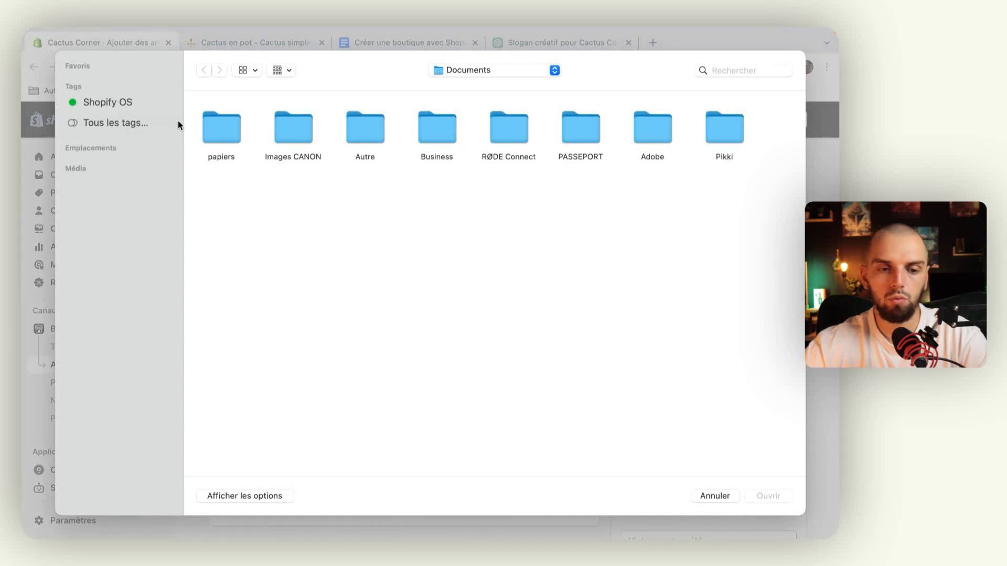
click(137, 108)
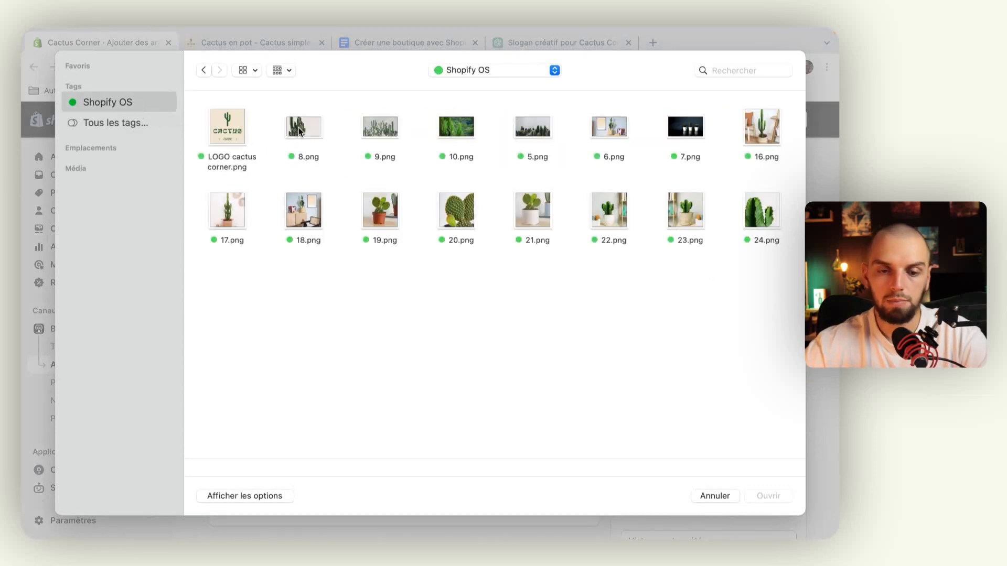
double_click(610, 126)
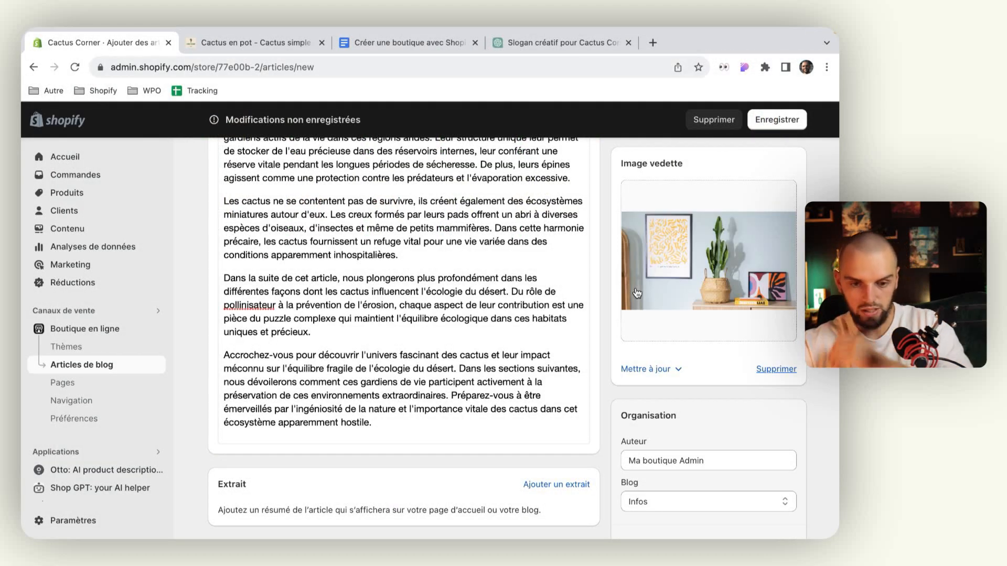
click(761, 120)
Examine the section-writing prompts in the Google Docs document and the generated article plan in the ChatGPT conversation
click(560, 44)
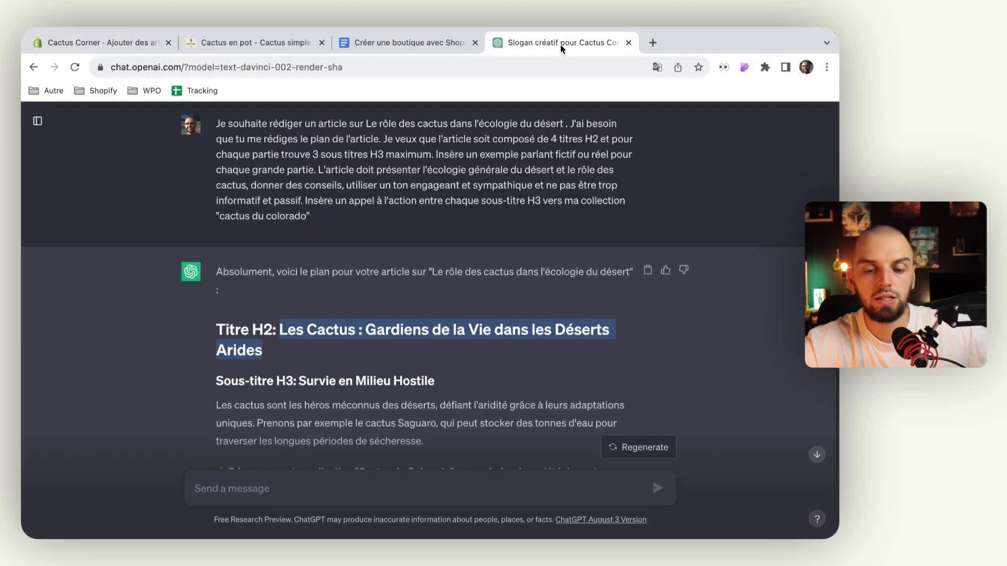
click(439, 48)
scroll(367, 377, down, 5)
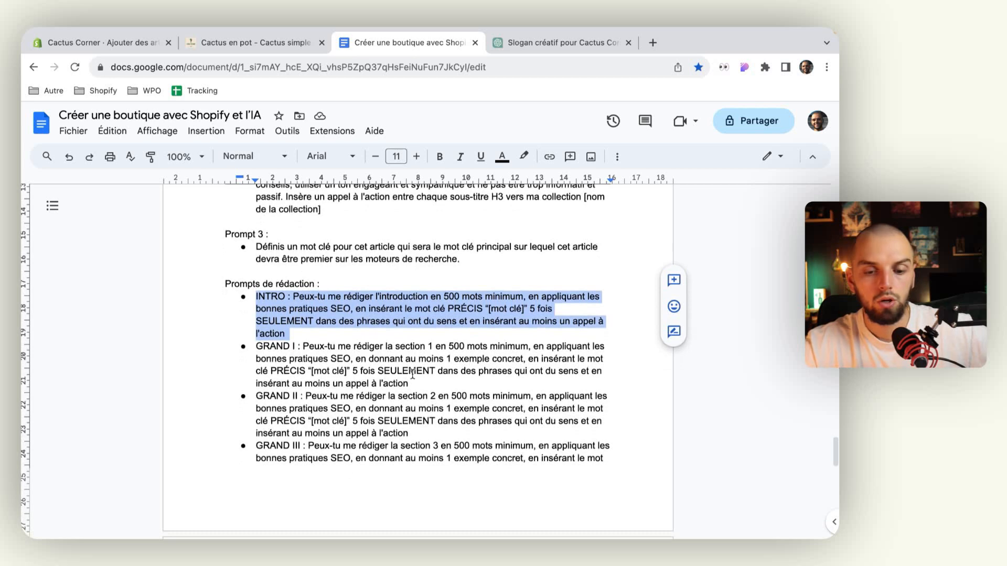
scroll(412, 374, up, 1)
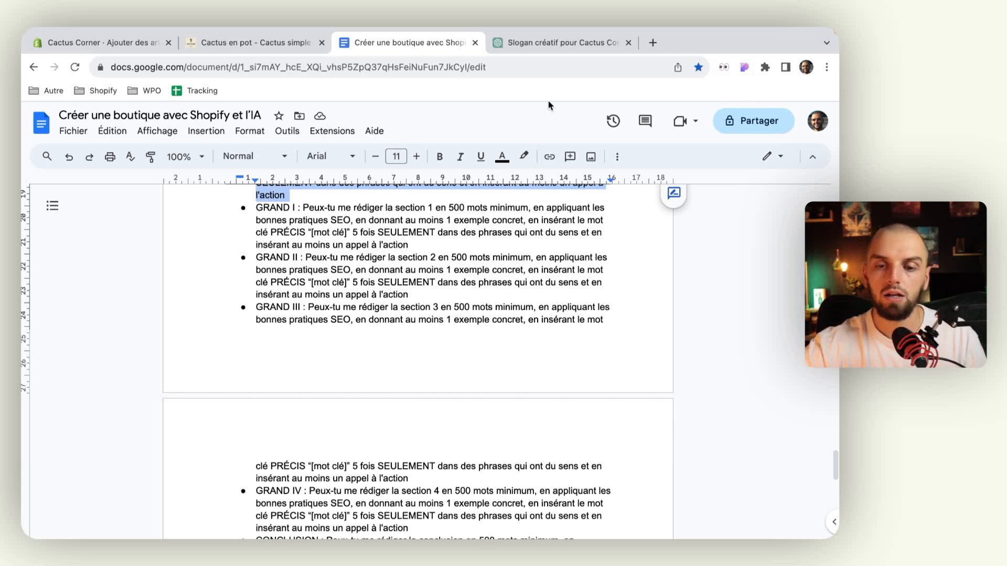
click(564, 41)
scroll(422, 337, up, 5)
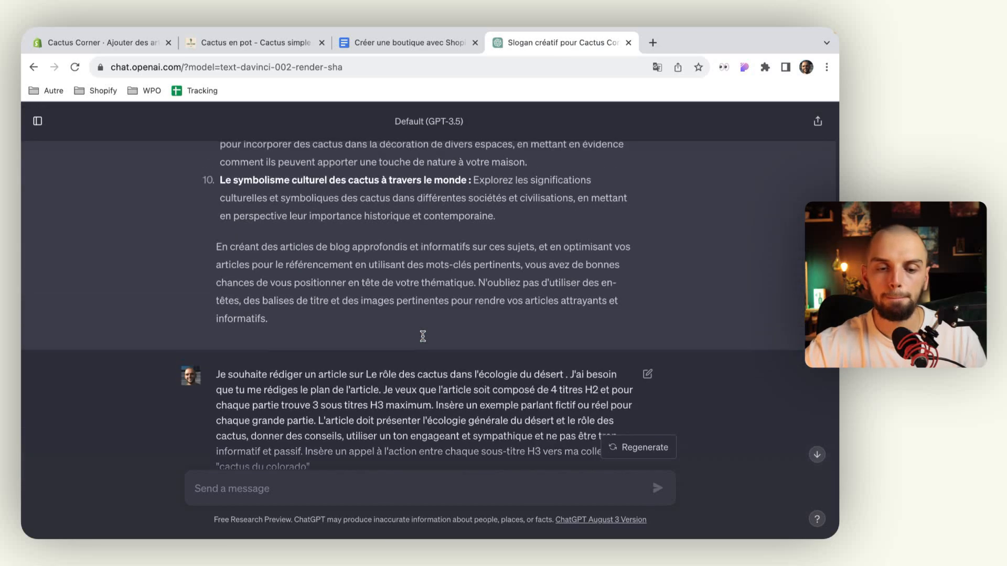
scroll(423, 337, up, 15)
scroll(423, 336, down, 10)
scroll(423, 336, down, 15)
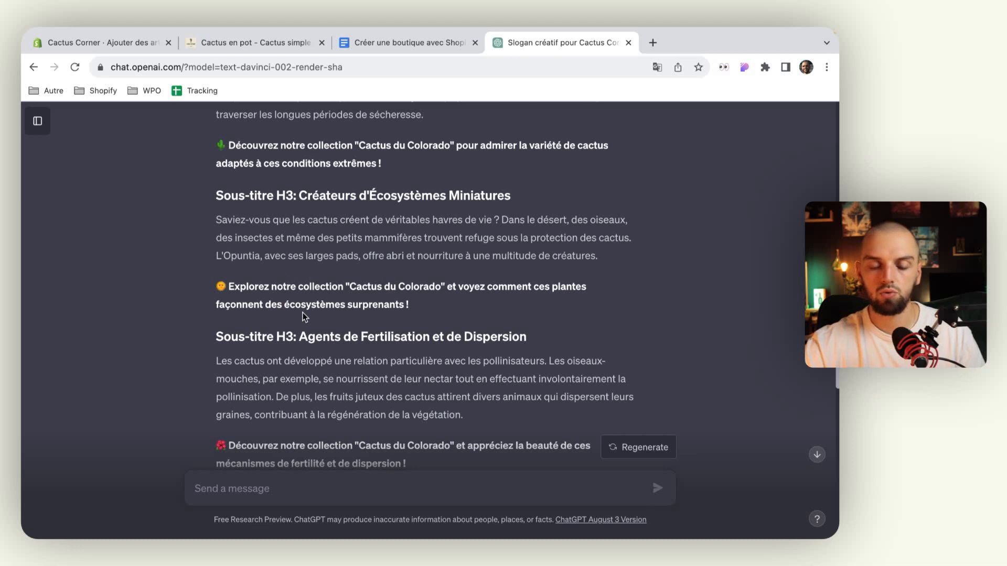